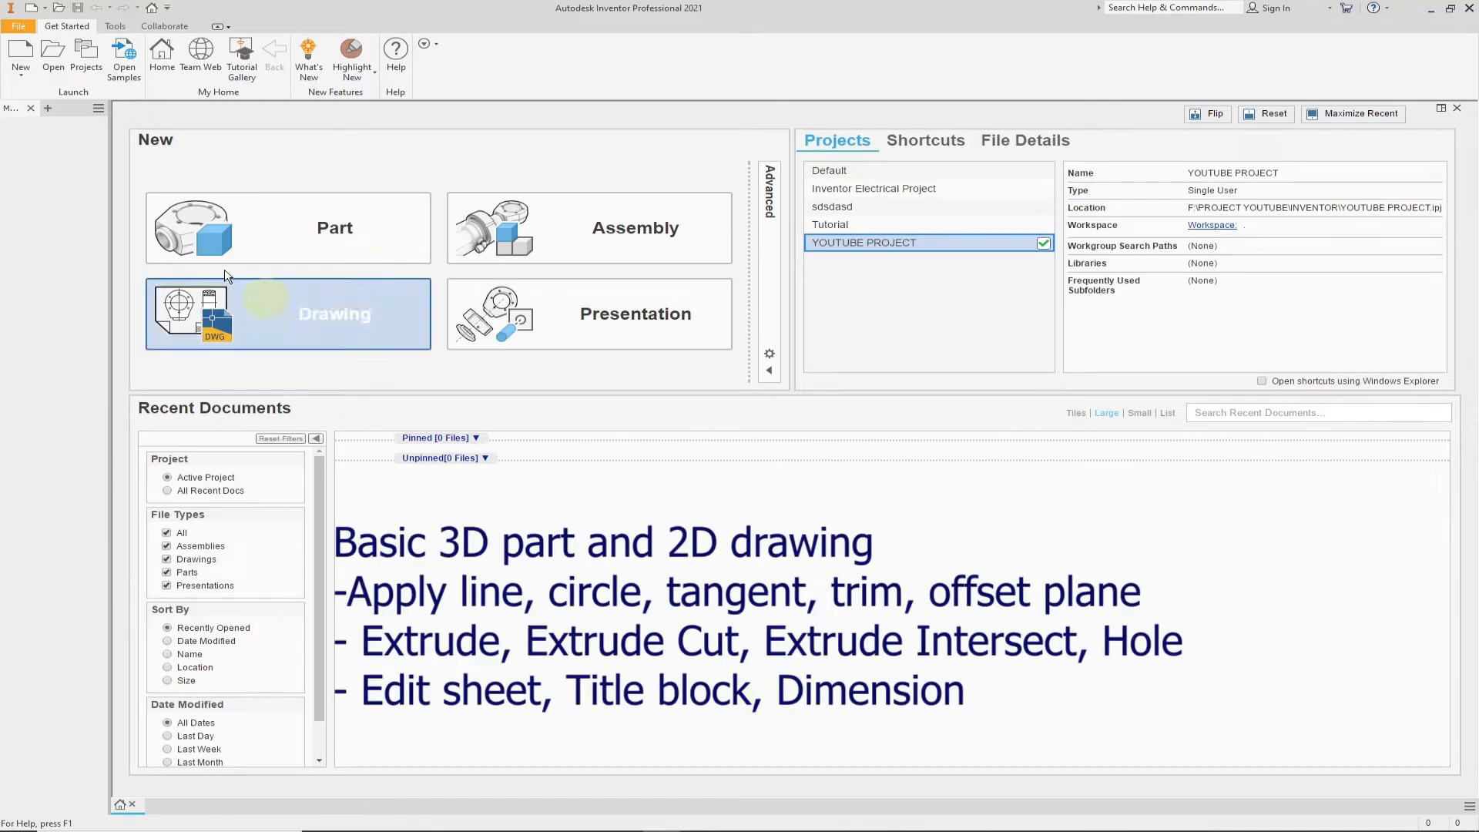
- Create a new part from the metric Standard (mm).ipt template and start a 2D sketch on the XY plane
{"action": "left_click", "coordinate": [23, 55]}
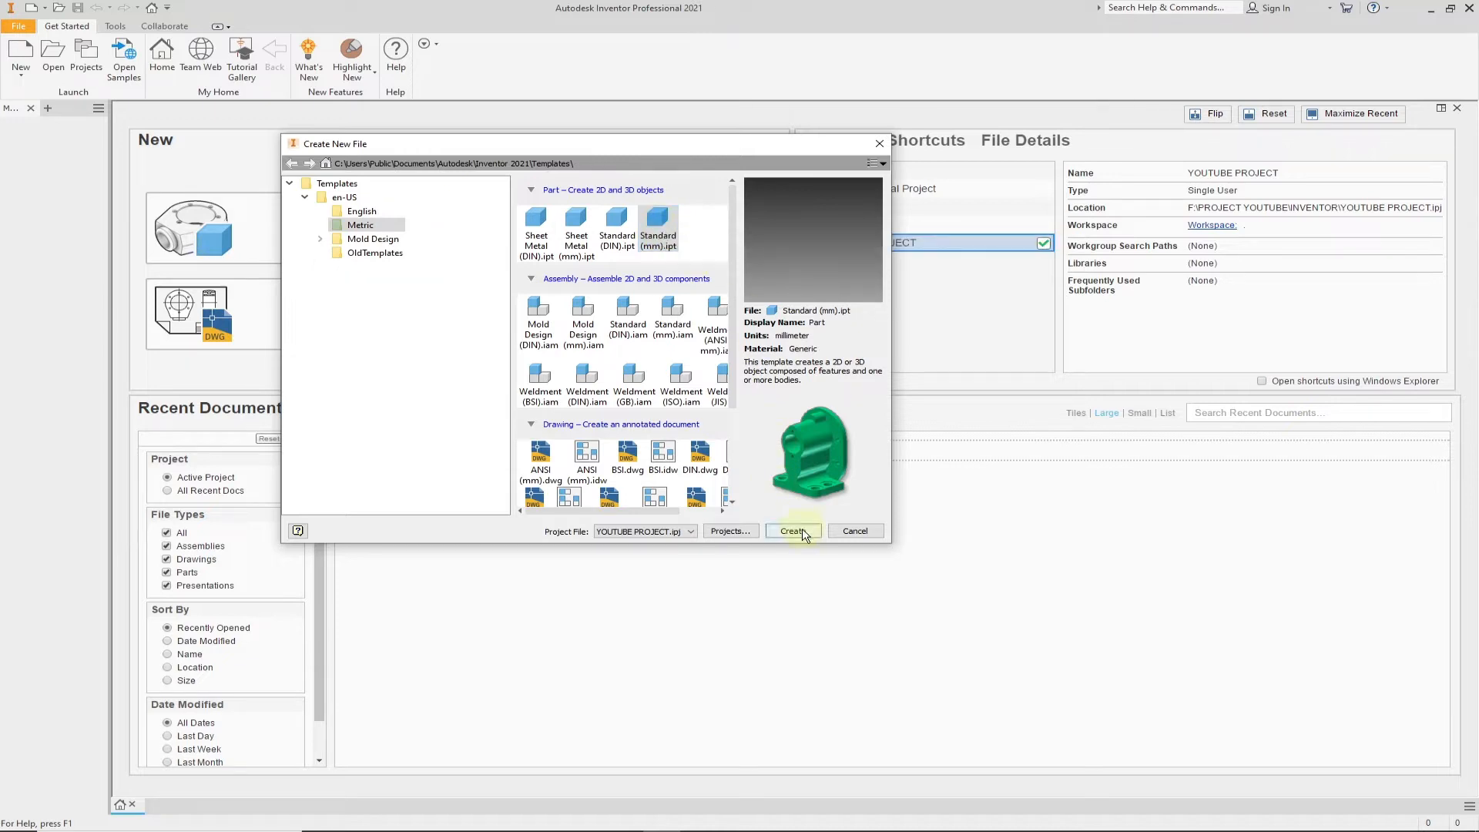
{"action": "left_click", "coordinate": [801, 533]}
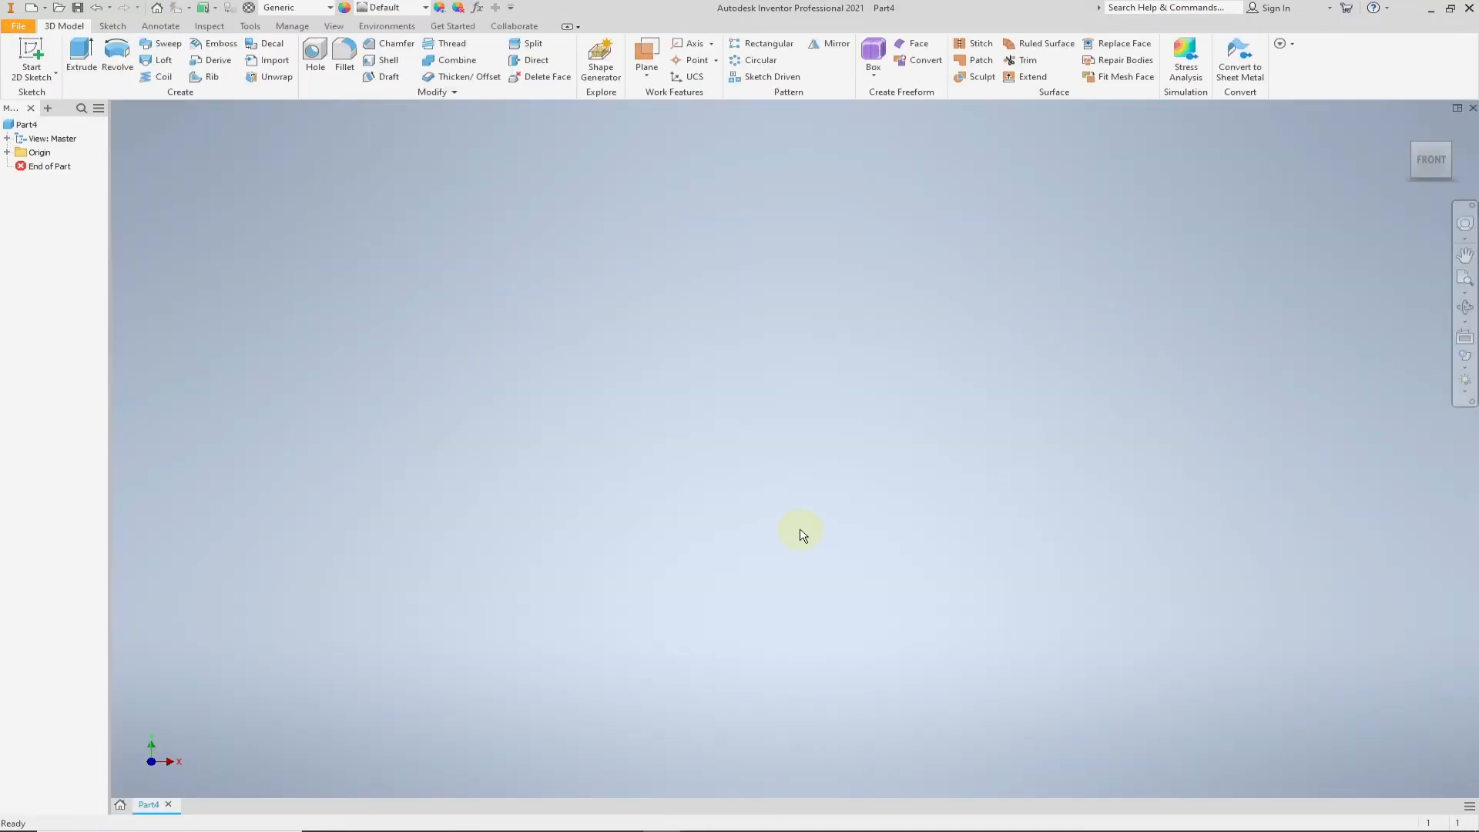
{"action": "left_click", "coordinate": [31, 49]}
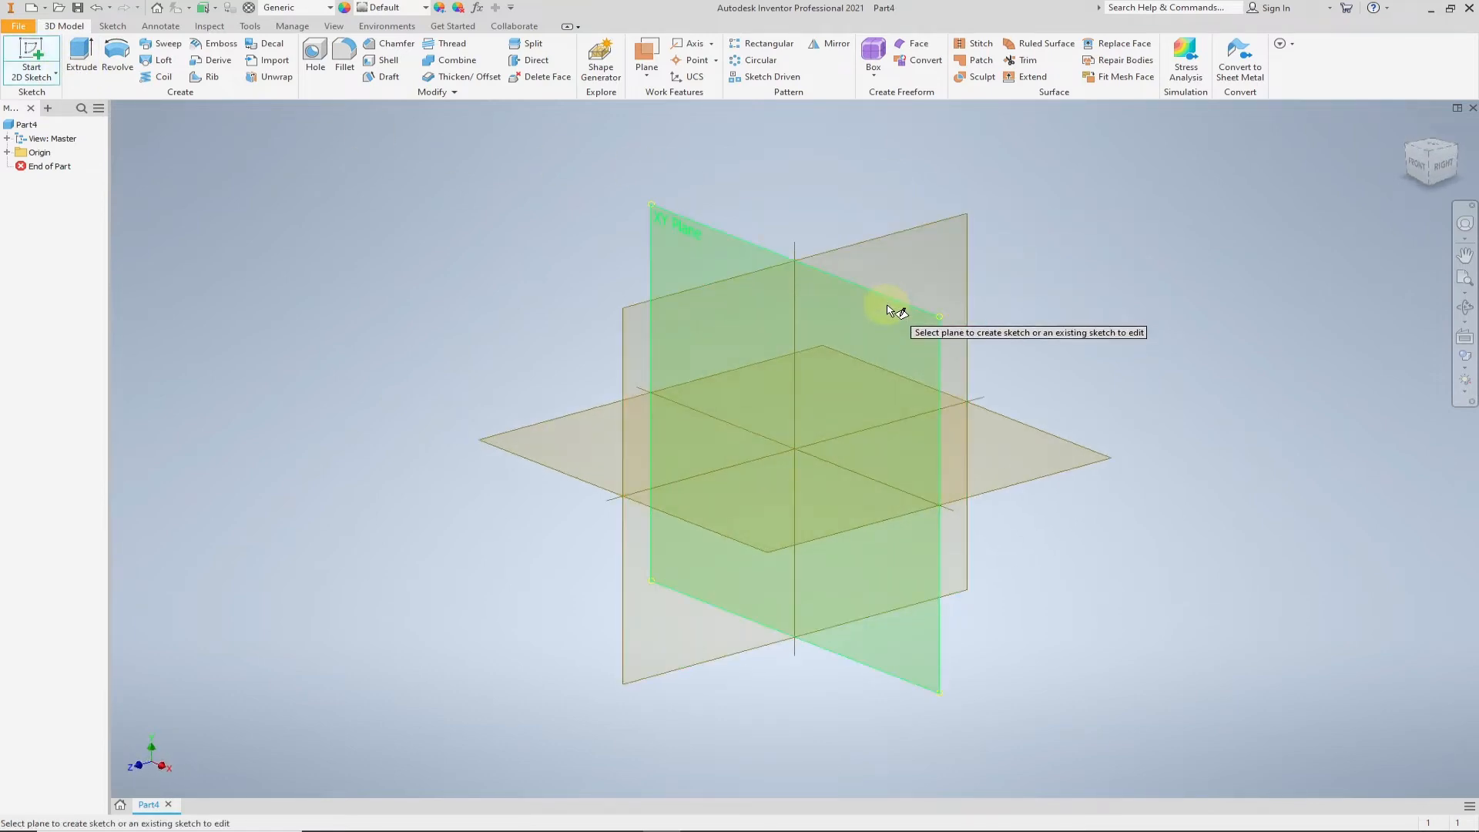
{"action": "left_click", "coordinate": [887, 310]}
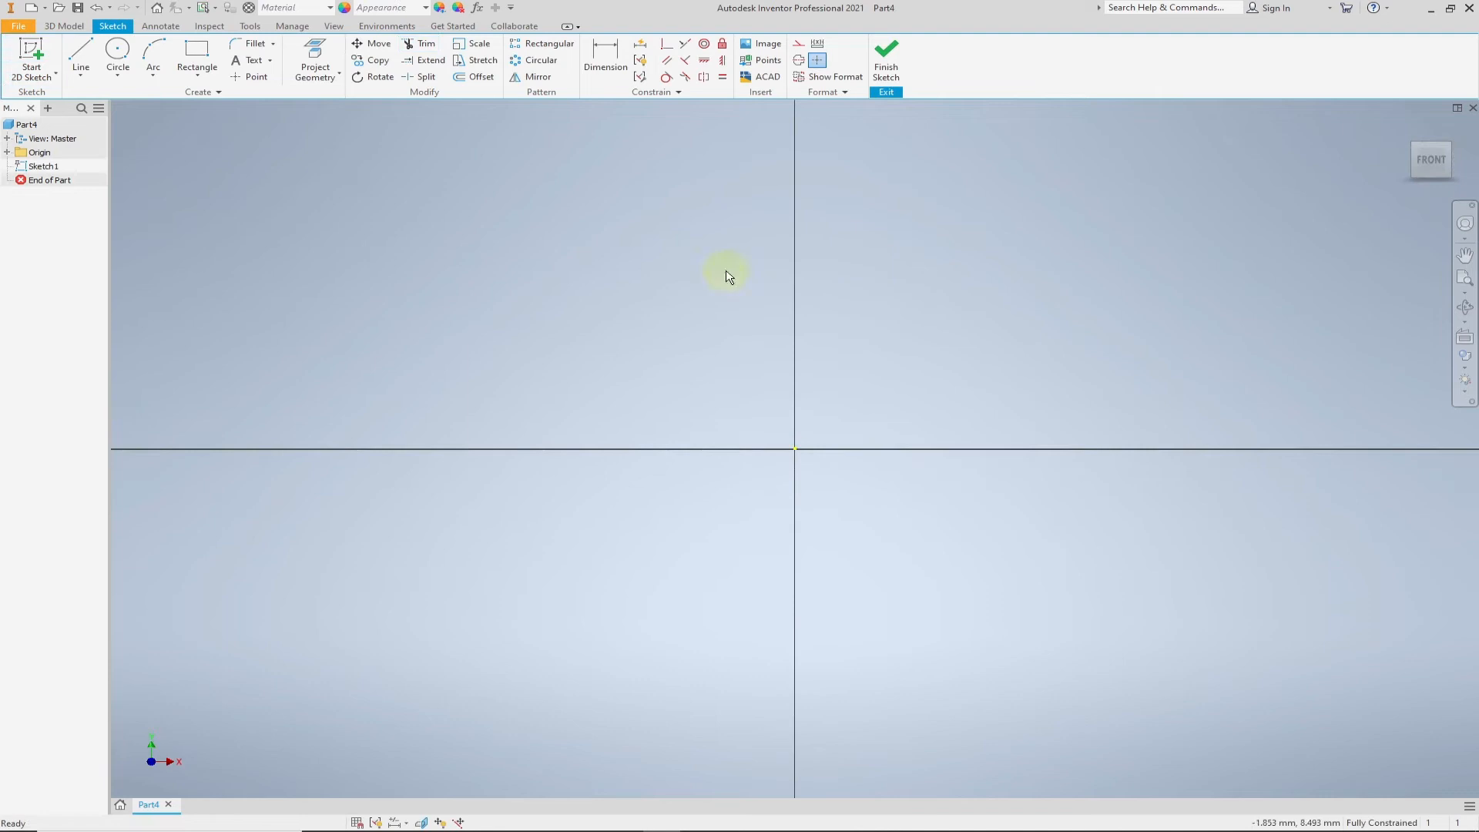
- Draw two concentric circles centred on the origin with diameters of 210 mm and 160 mm
{"action": "left_click", "coordinate": [124, 54]}
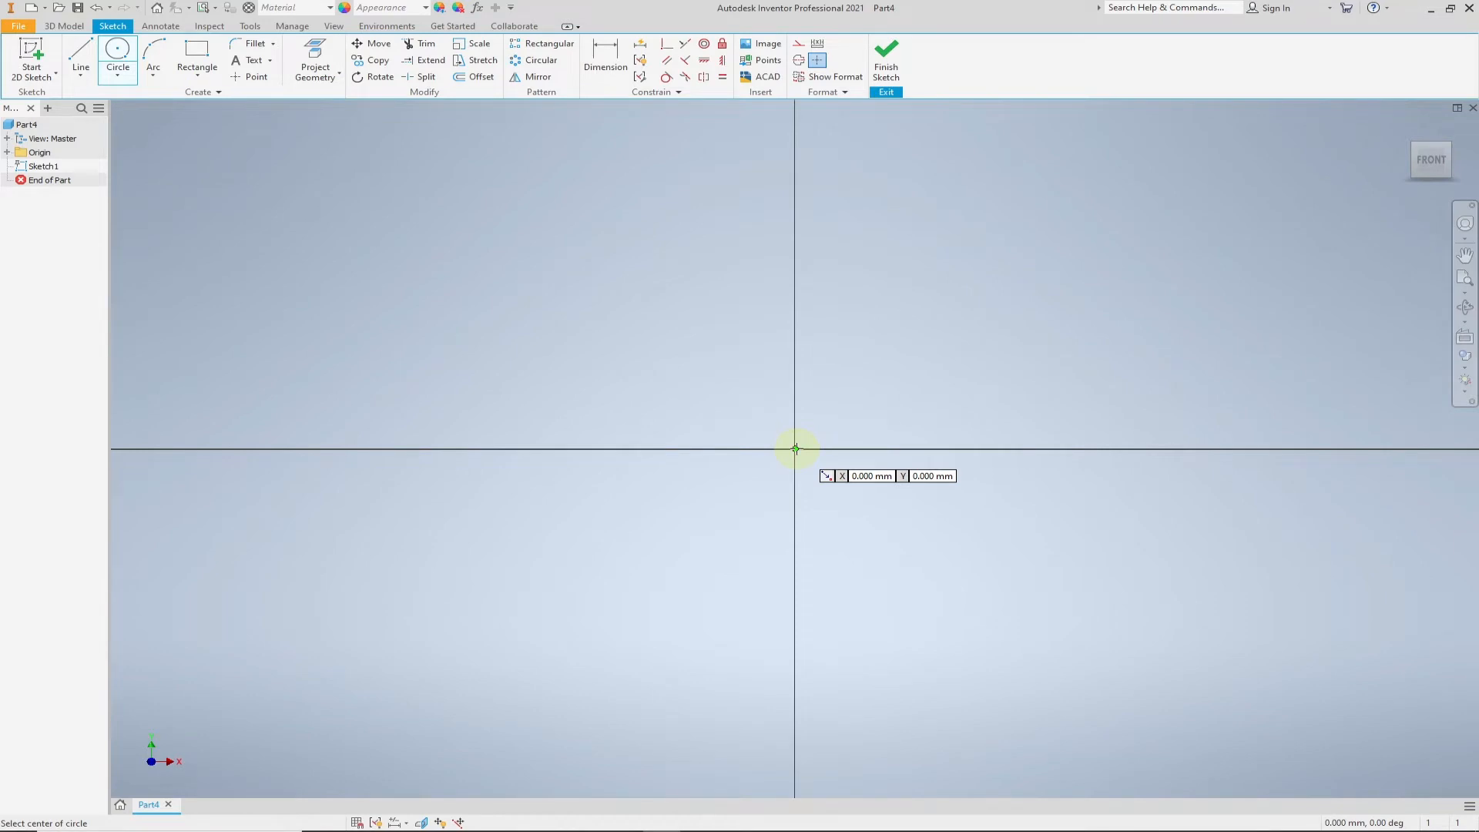
{"action": "left_click", "coordinate": [796, 448]}
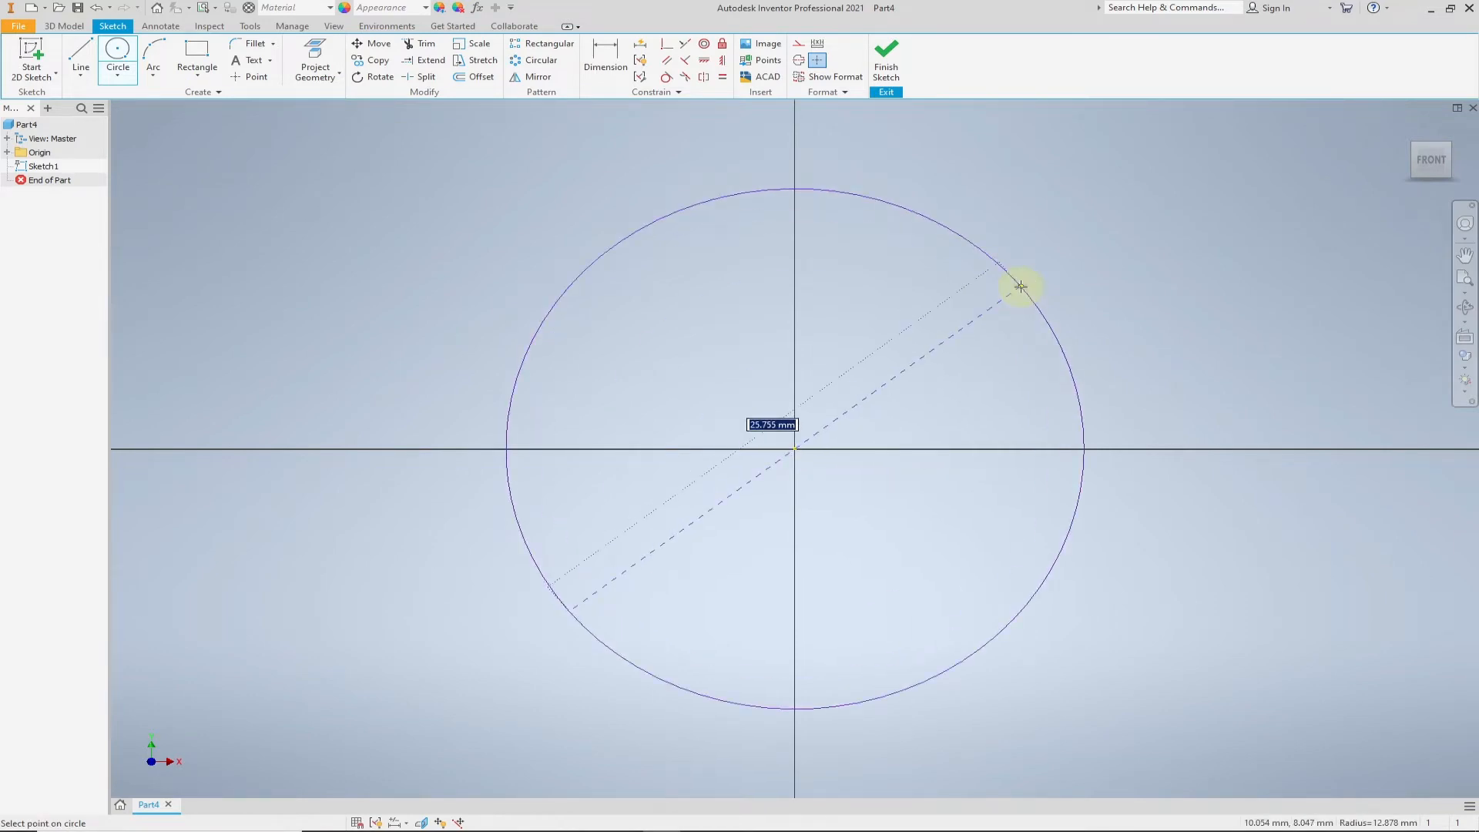
{"action": "type", "text": "210"}
{"action": "key", "text": "Return"}
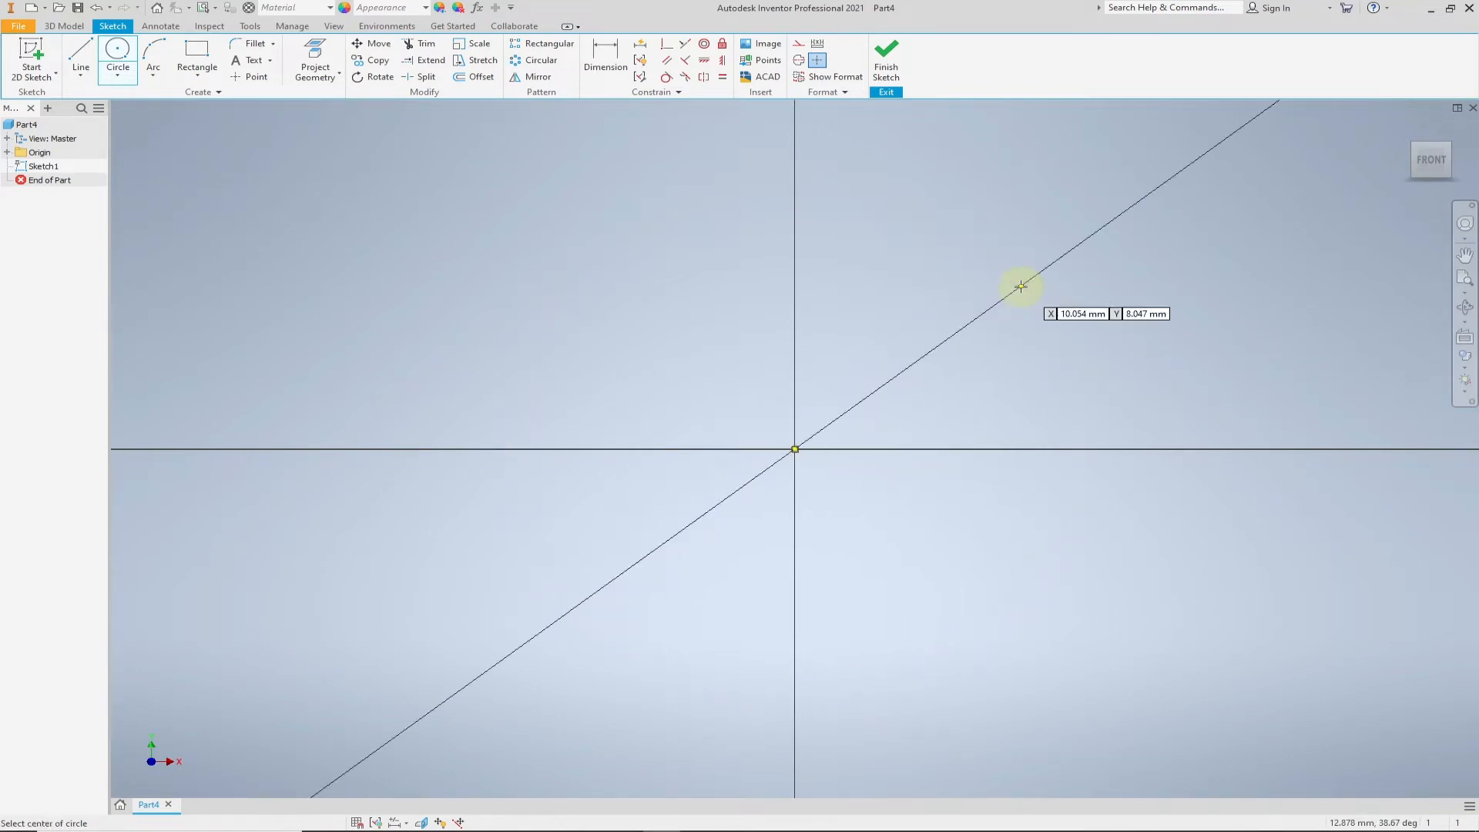
{"action": "scroll", "coordinate": [992, 370], "scroll_direction": "down", "scroll_amount": 4}
{"action": "middle_click_drag", "start_coordinate": [1068, 376], "coordinate": [753, 491]}
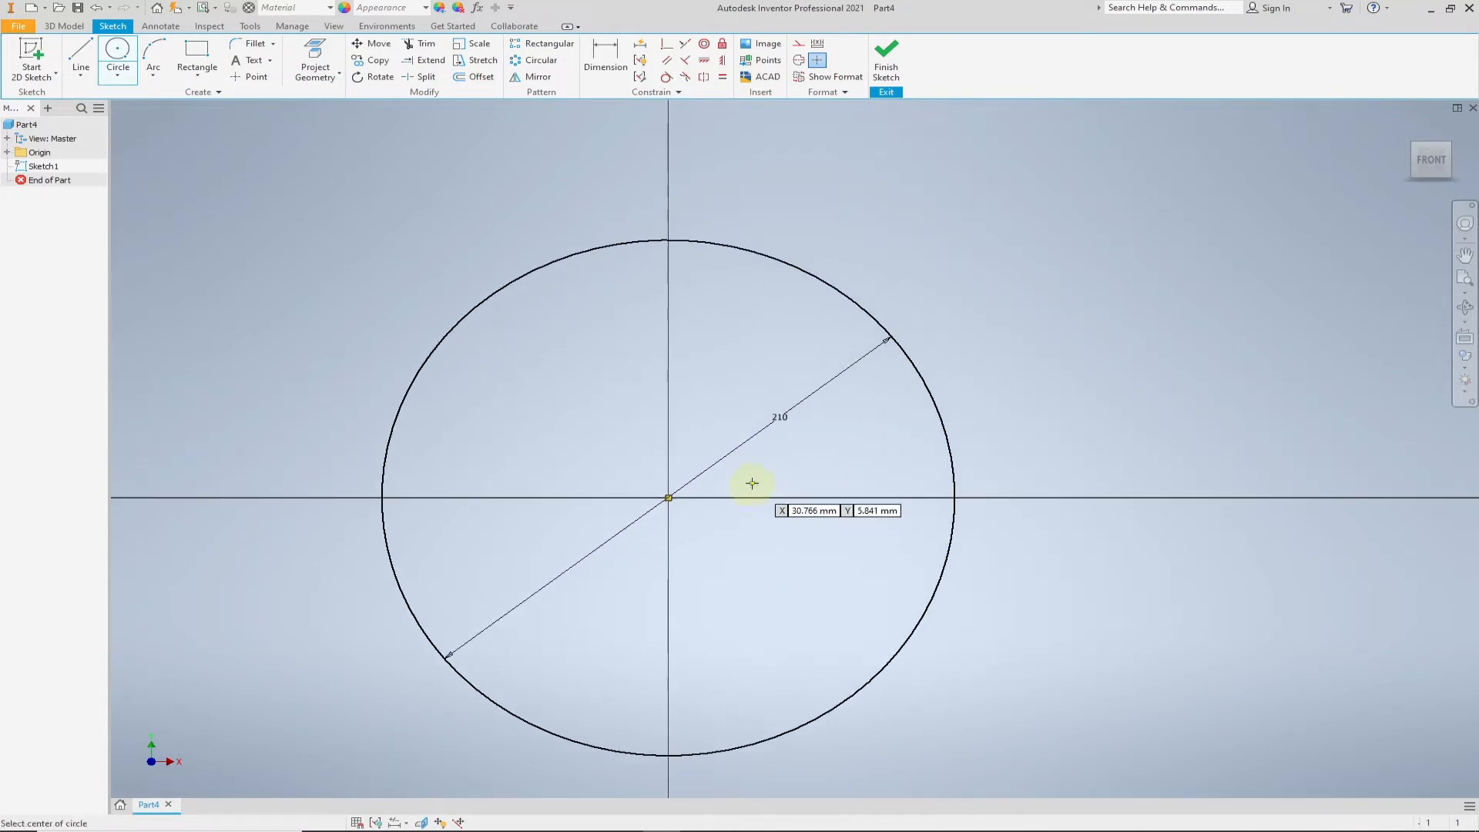
{"action": "left_click", "coordinate": [669, 499]}
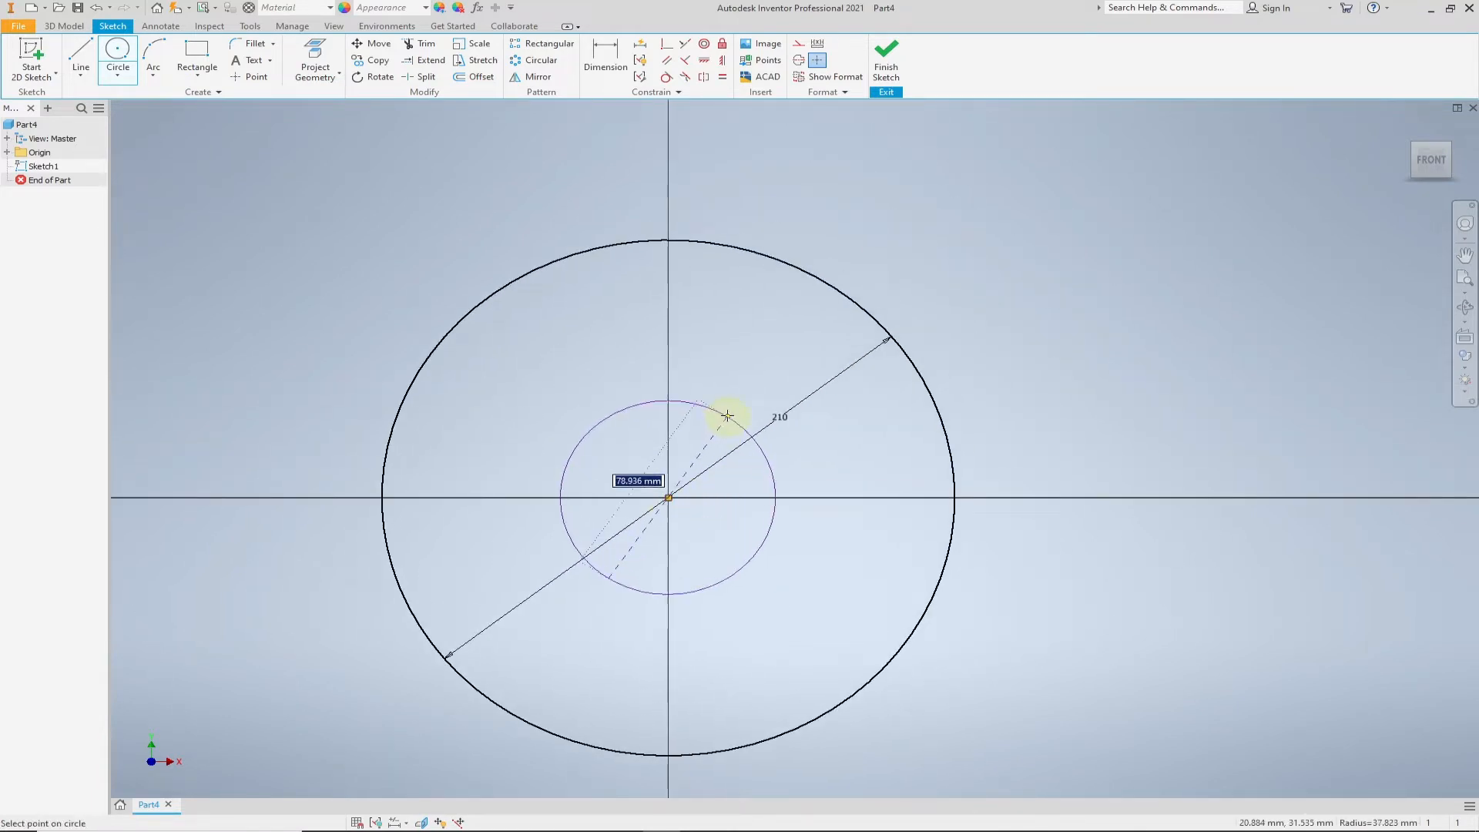
{"action": "type", "text": "160"}
{"action": "key", "text": "Return"}
- Sketch a long horizontal rectangle about 23 mm high across the upper half of both circles, extending past them on each side
{"action": "key", "text": "r"}
{"action": "left_click", "coordinate": [330, 334]}
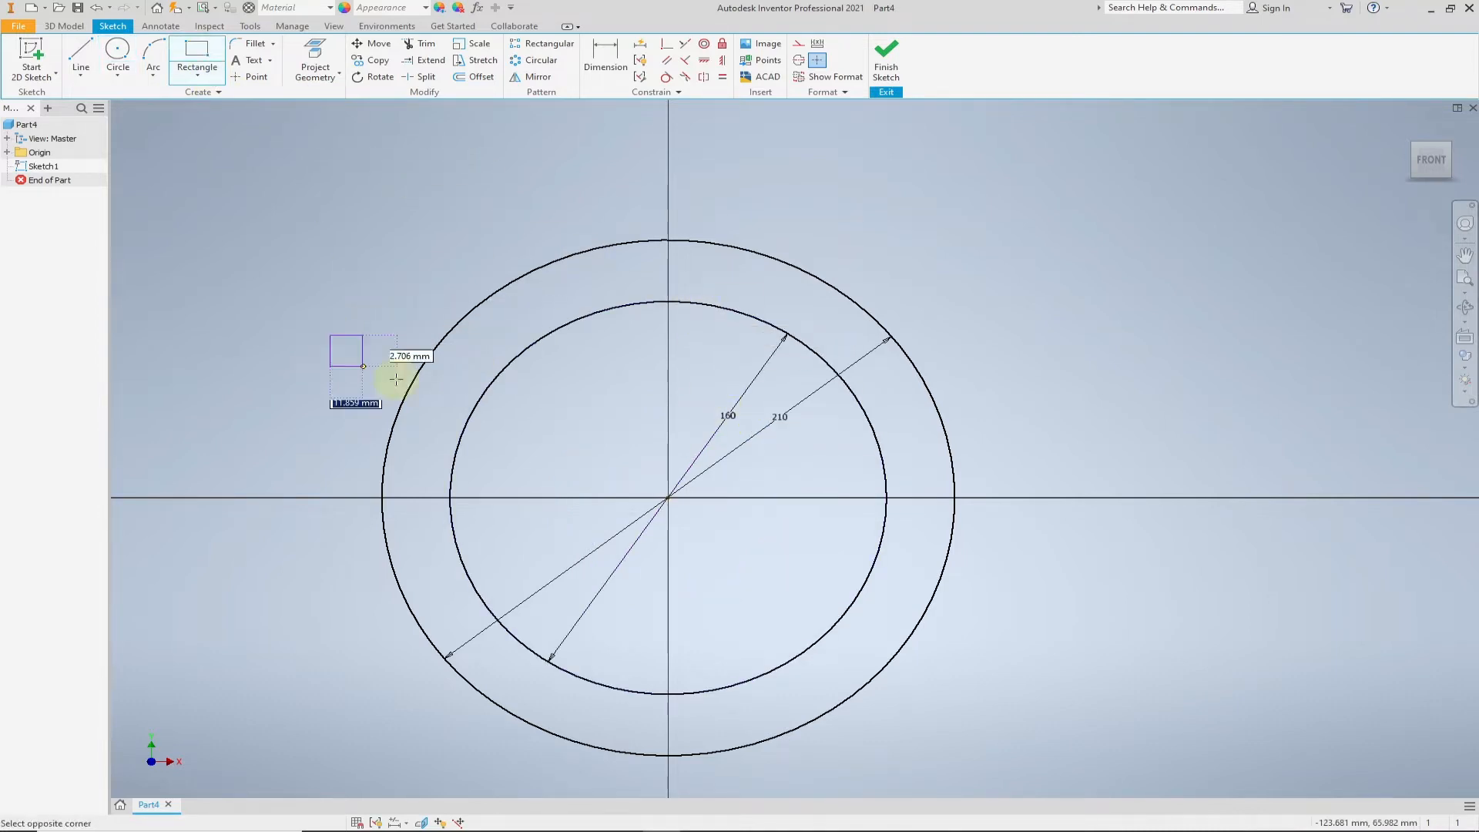
{"action": "left_click", "coordinate": [1024, 392]}
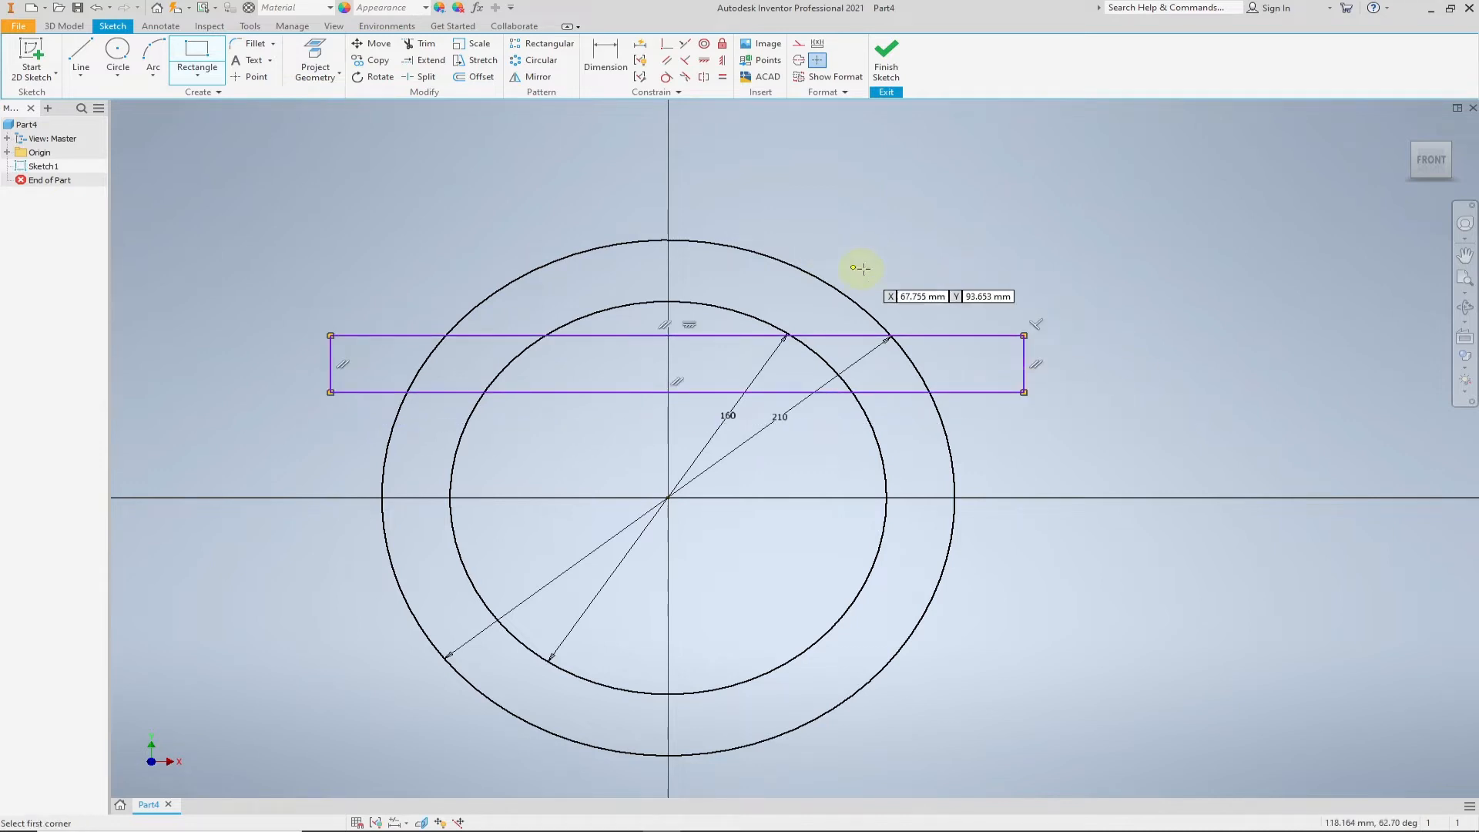
- Dimension the rectangle's horizontal length as 300 mm
{"action": "right_click", "coordinate": [913, 255]}
{"action": "left_click", "coordinate": [864, 279]}
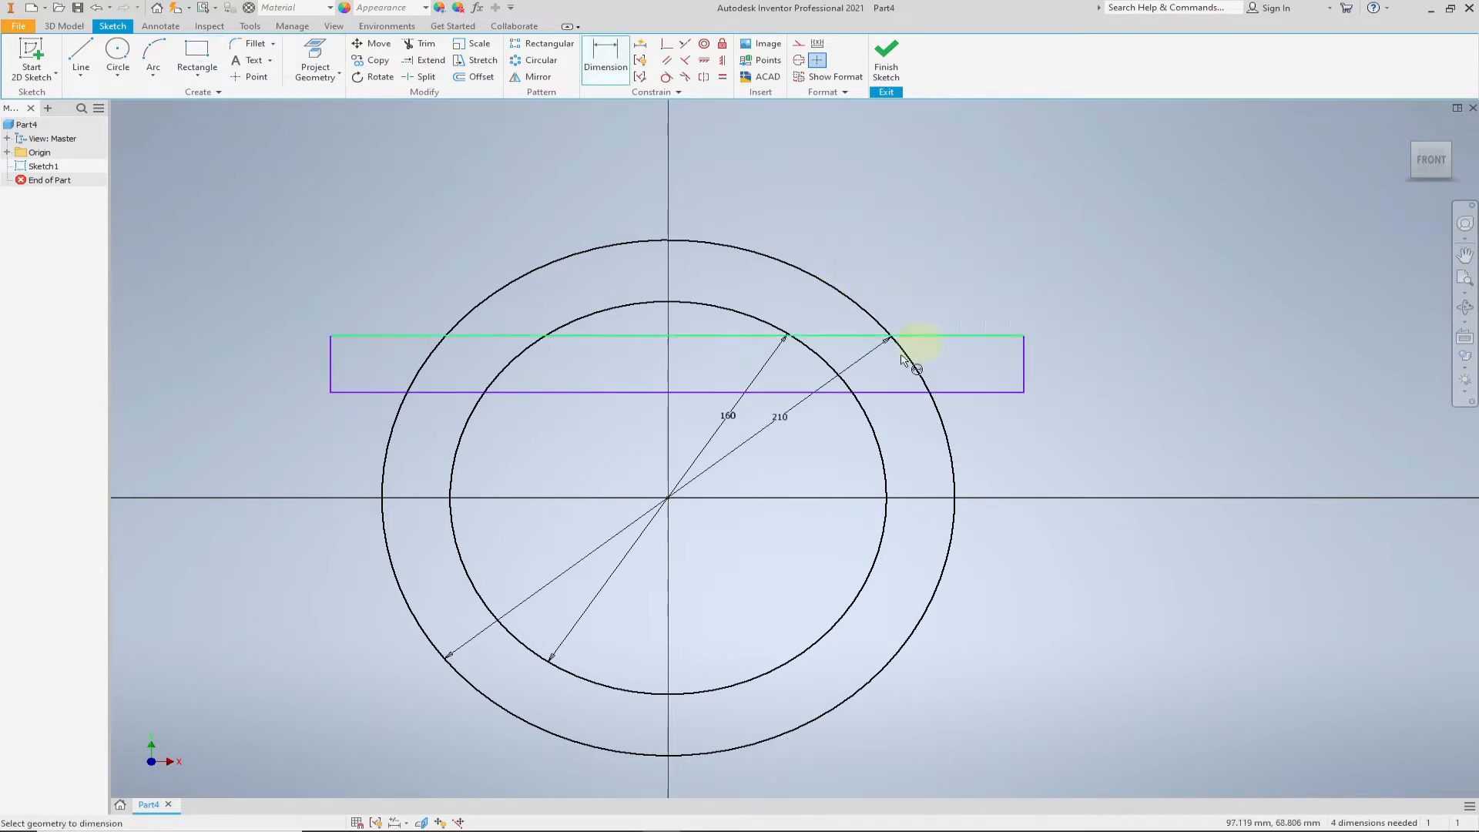
{"action": "left_click", "coordinate": [707, 343]}
{"action": "left_click", "coordinate": [674, 185]}
{"action": "type", "text": "300"}
{"action": "key", "text": "Return"}
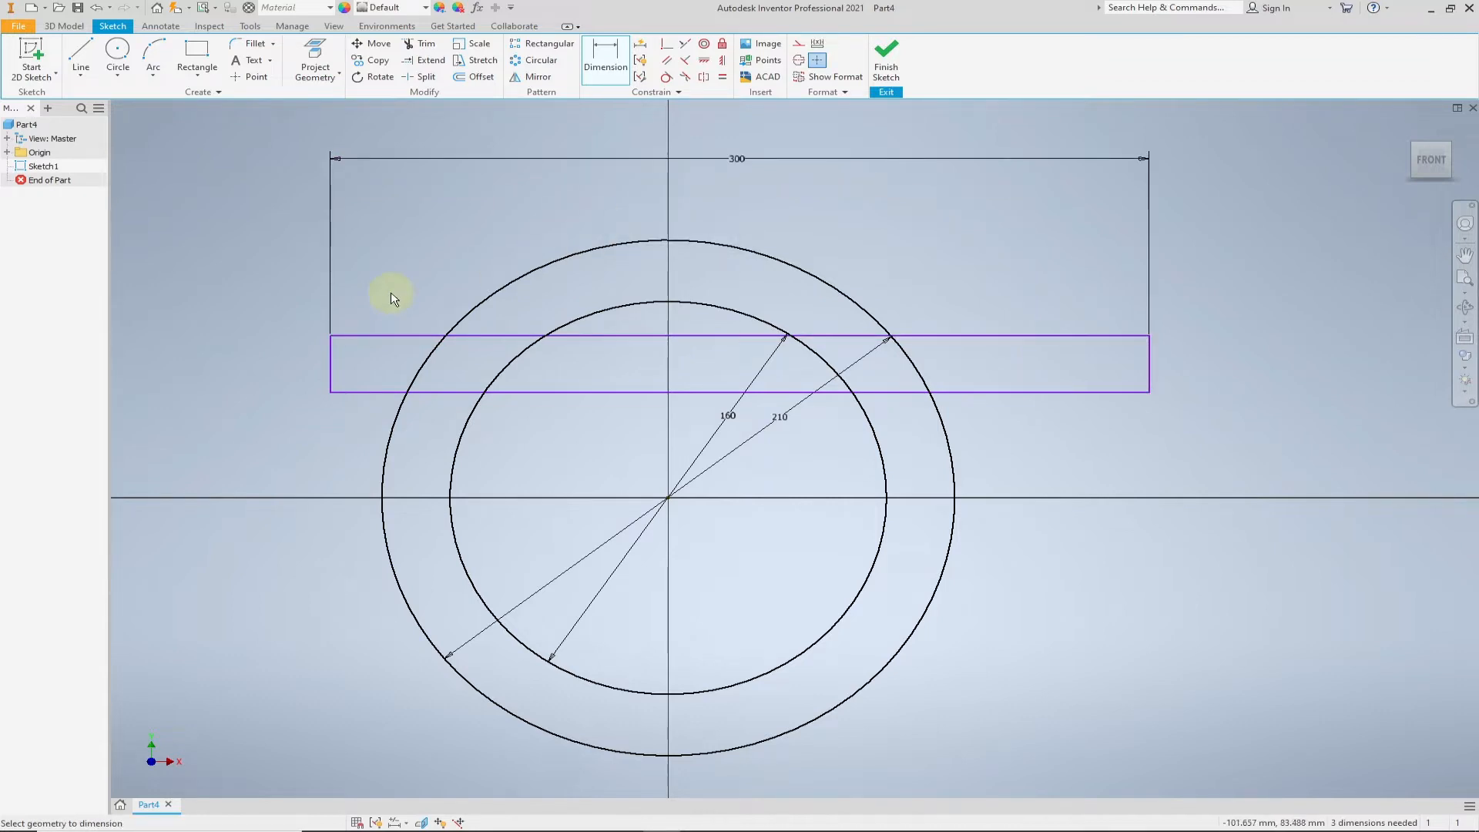
- Dimension the rectangle's left edge at 150 mm horizontally from the circles' centre
{"action": "left_click", "coordinate": [334, 360]}
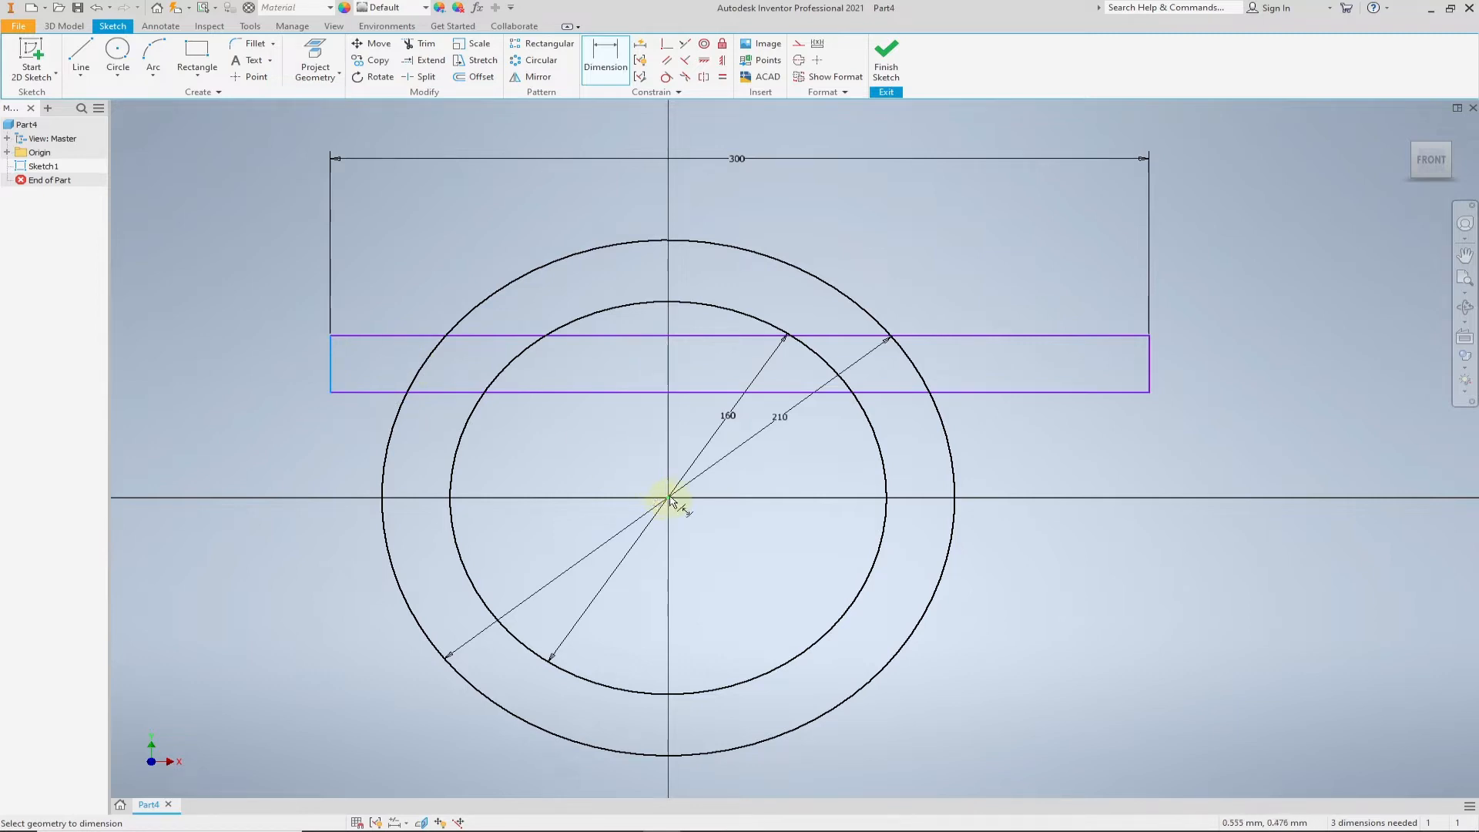
{"action": "left_click", "coordinate": [668, 499]}
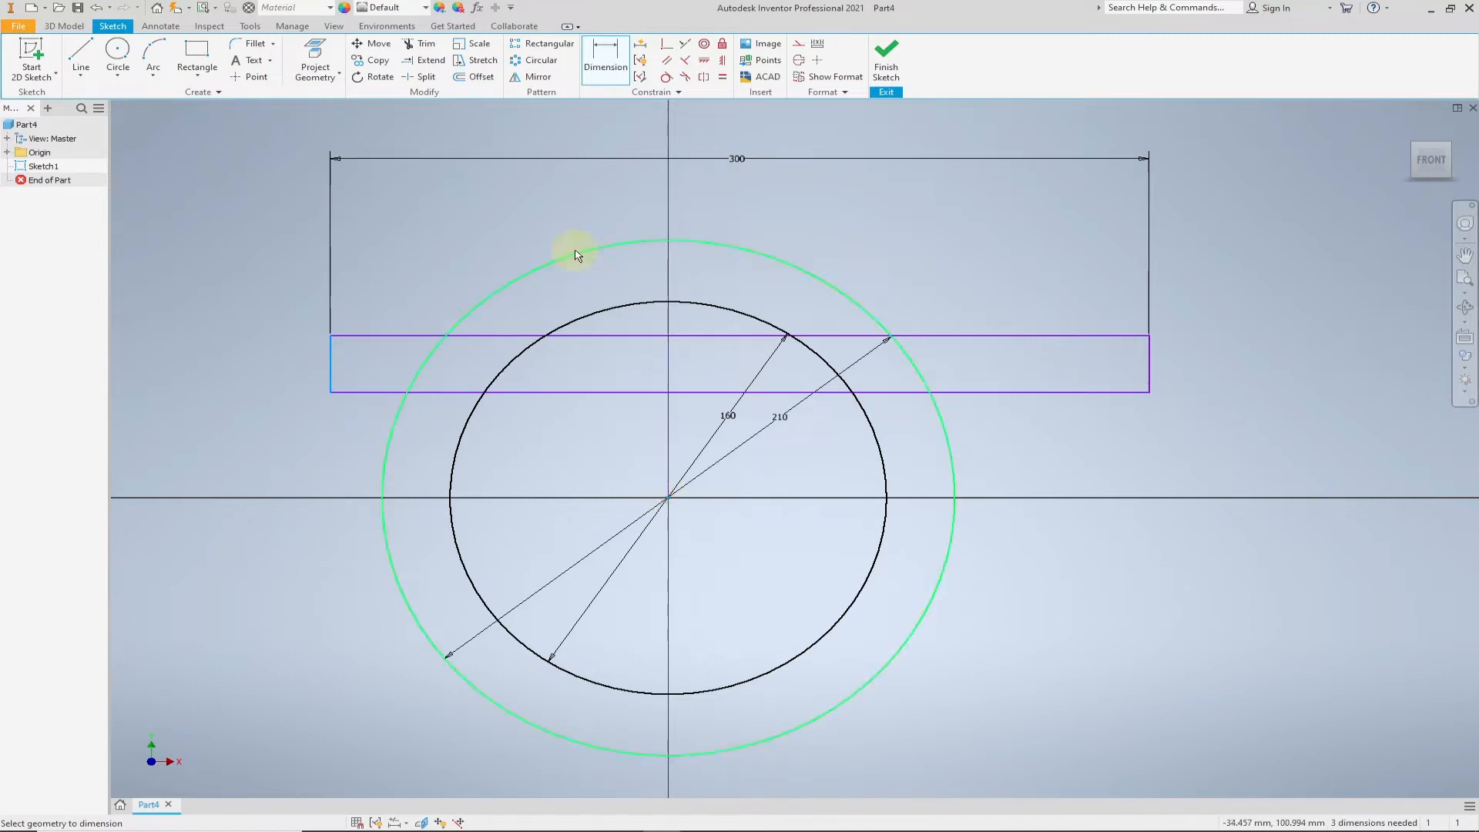
{"action": "left_click", "coordinate": [530, 214]}
{"action": "type", "text": "150"}
{"action": "key", "text": "Return"}
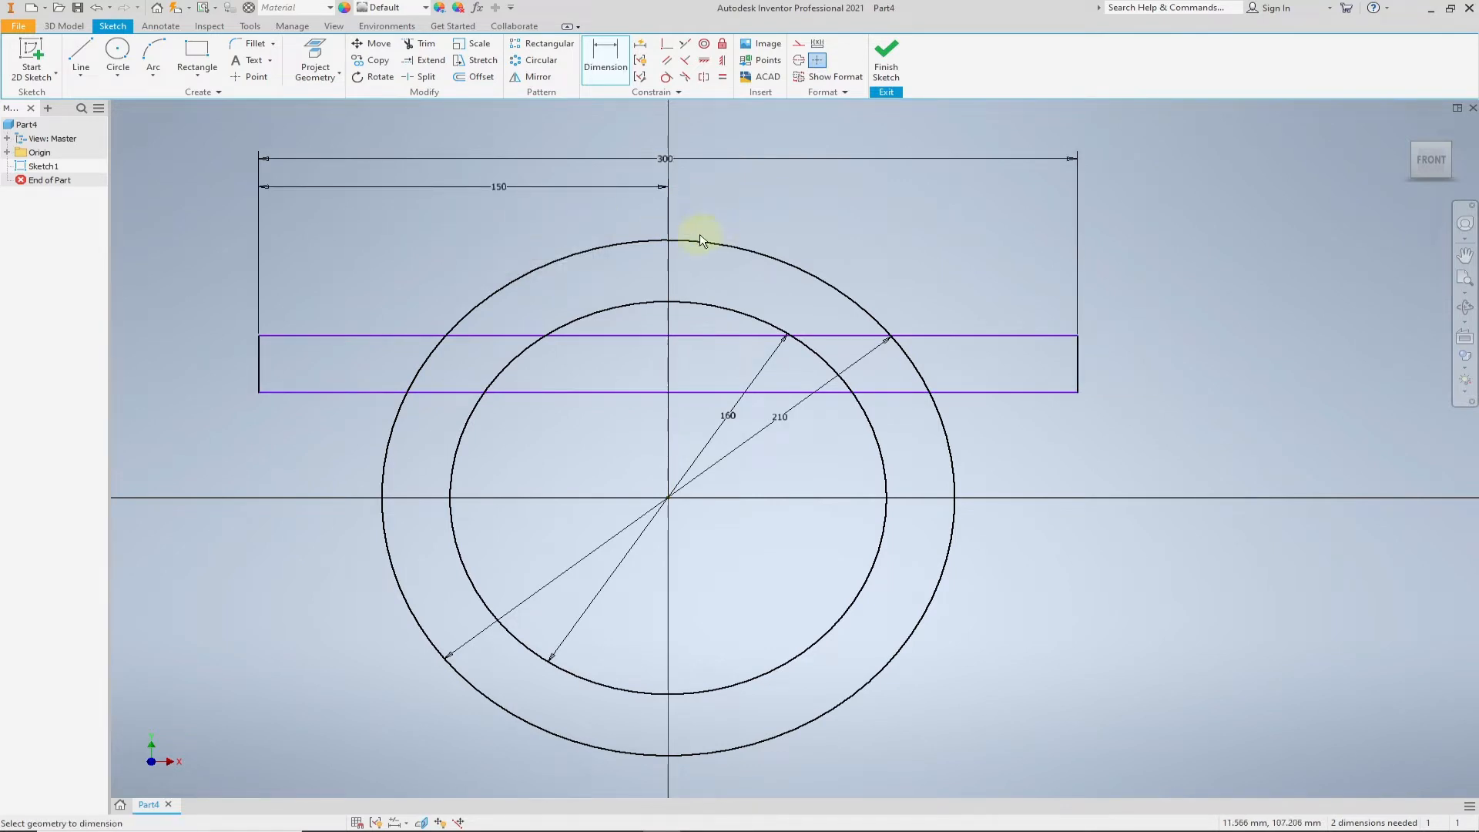
- Dimension the rectangle's height as 25 mm at its right edge
{"action": "left_click", "coordinate": [1079, 368]}
{"action": "left_click", "coordinate": [1133, 362]}
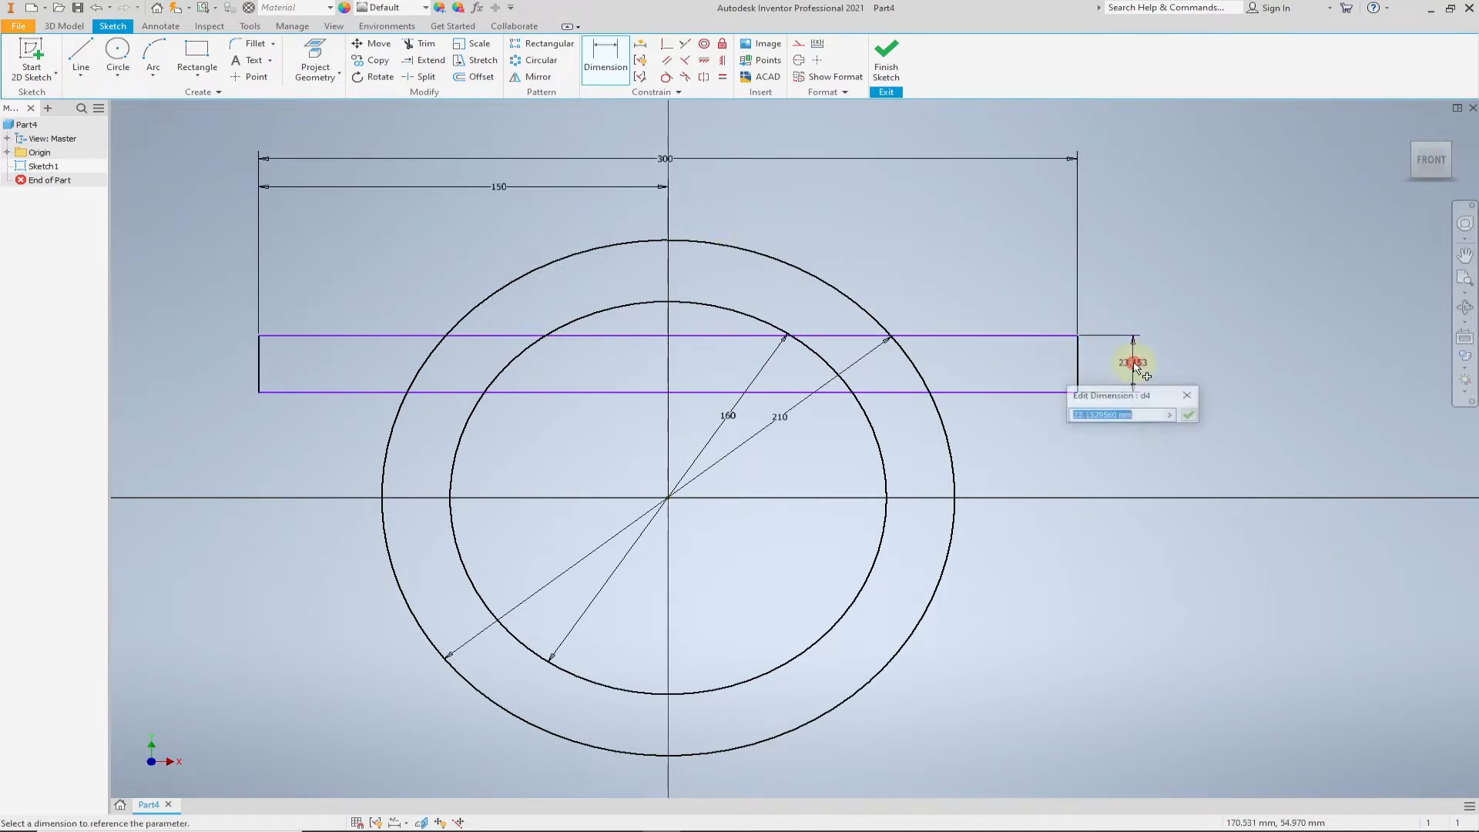
{"action": "type", "text": "25"}
{"action": "key", "text": "Return"}
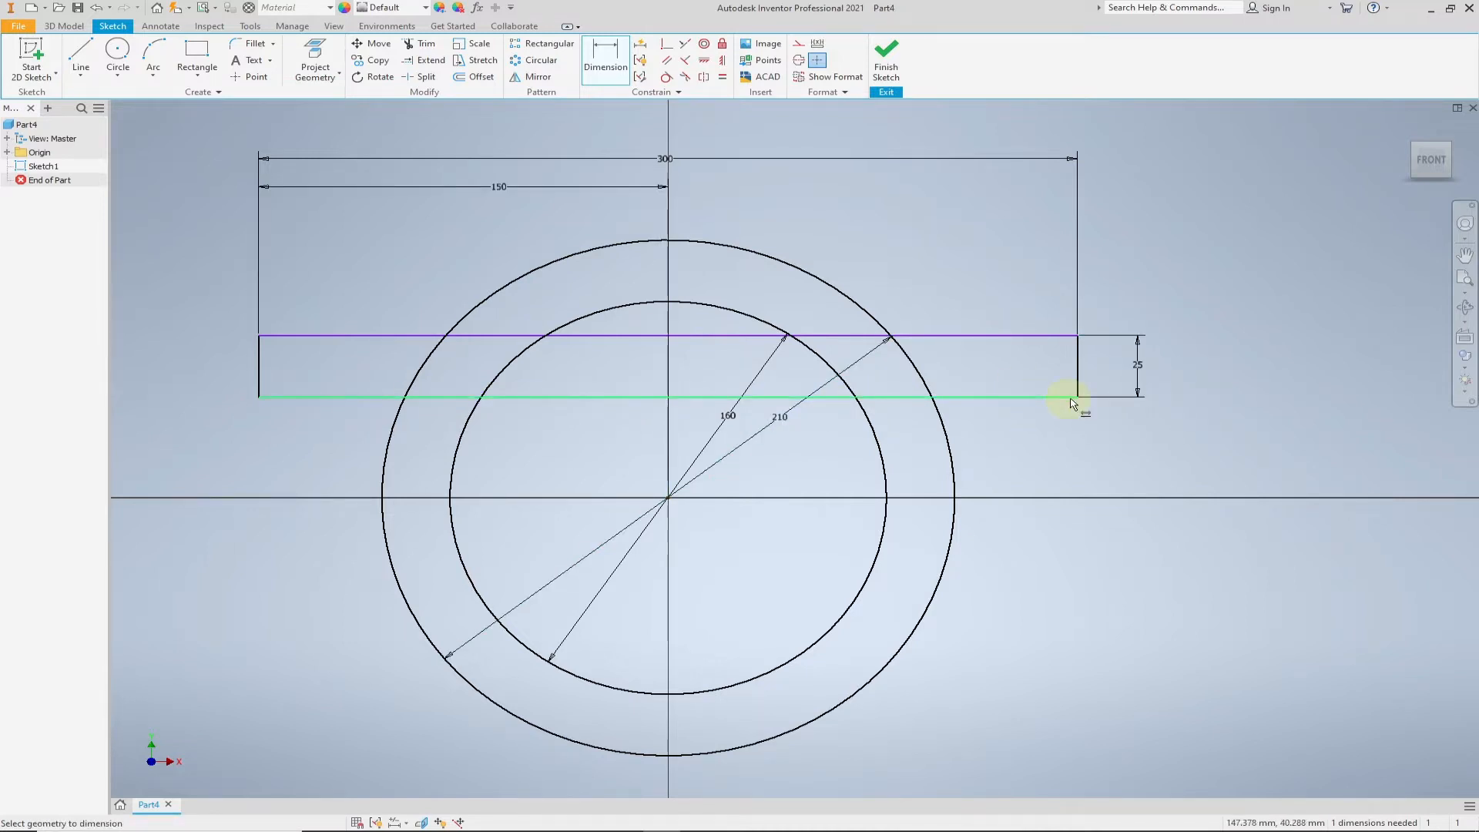
- Dimension the rectangle's lower edge at 30 mm above the circles' centre
{"action": "left_click", "coordinate": [1004, 397]}
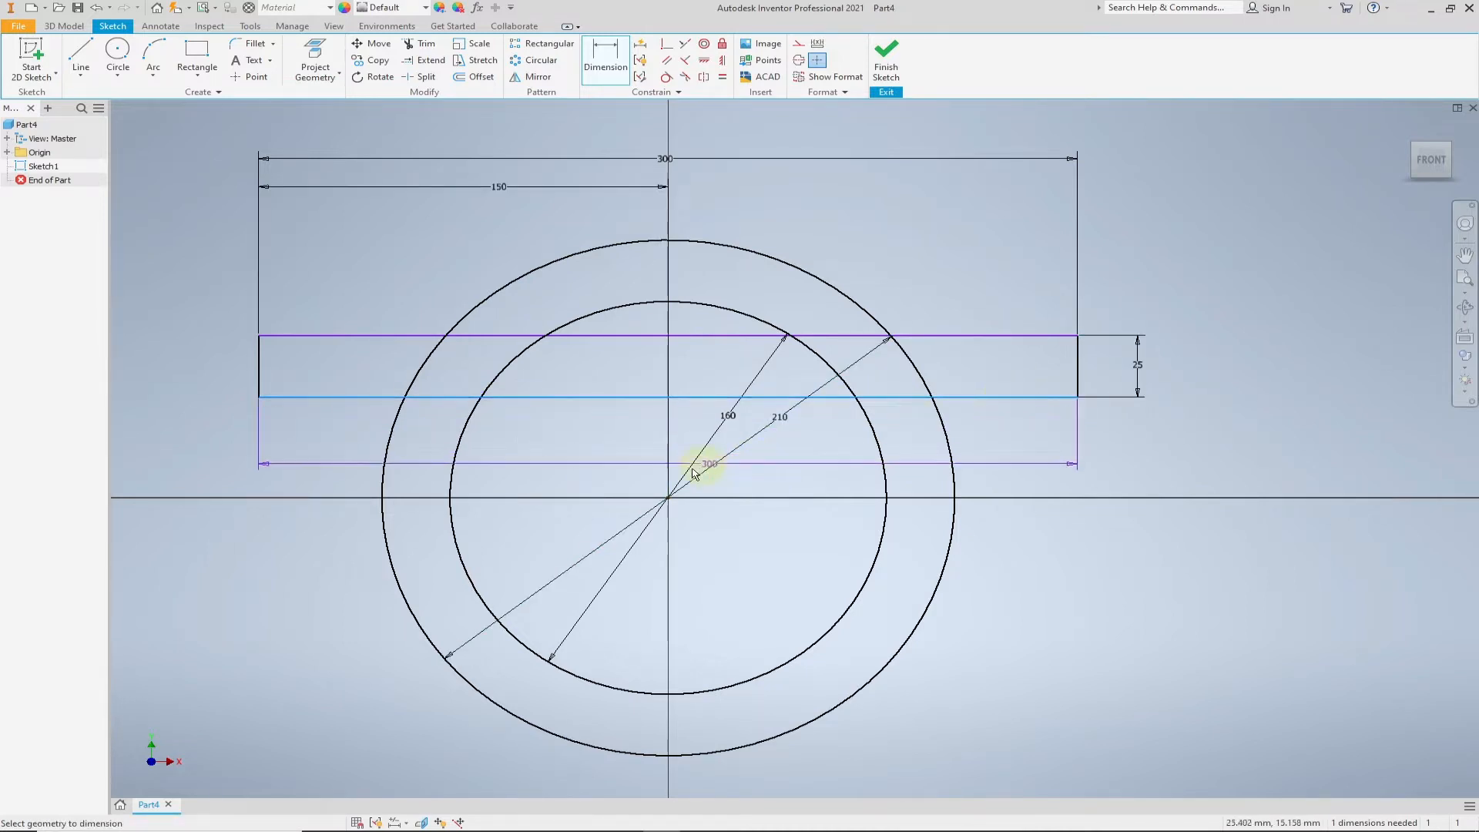
{"action": "left_click", "coordinate": [669, 499]}
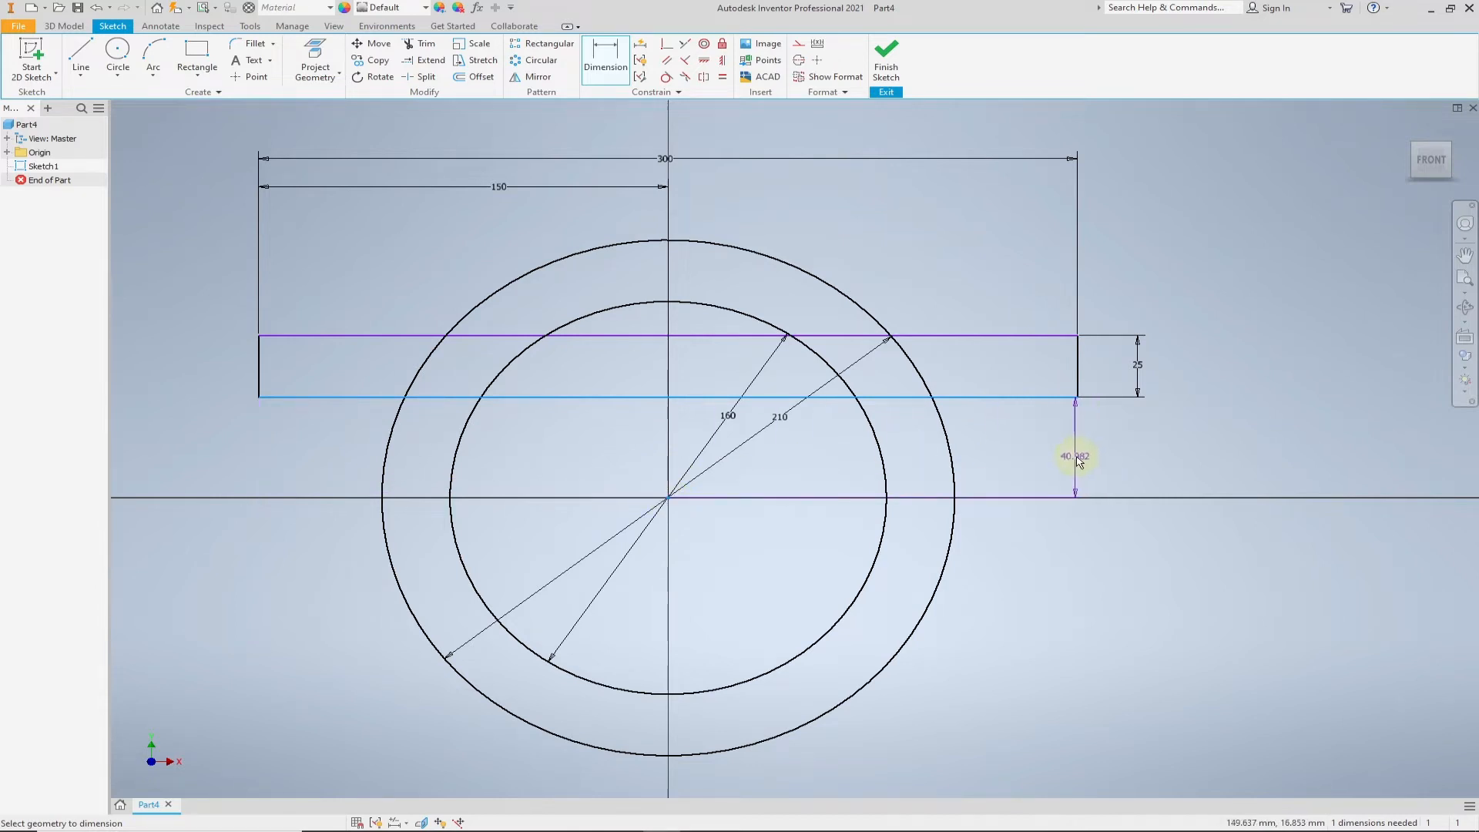
{"action": "left_click", "coordinate": [1139, 461]}
{"action": "type", "text": "30"}
{"action": "key", "text": "Return"}
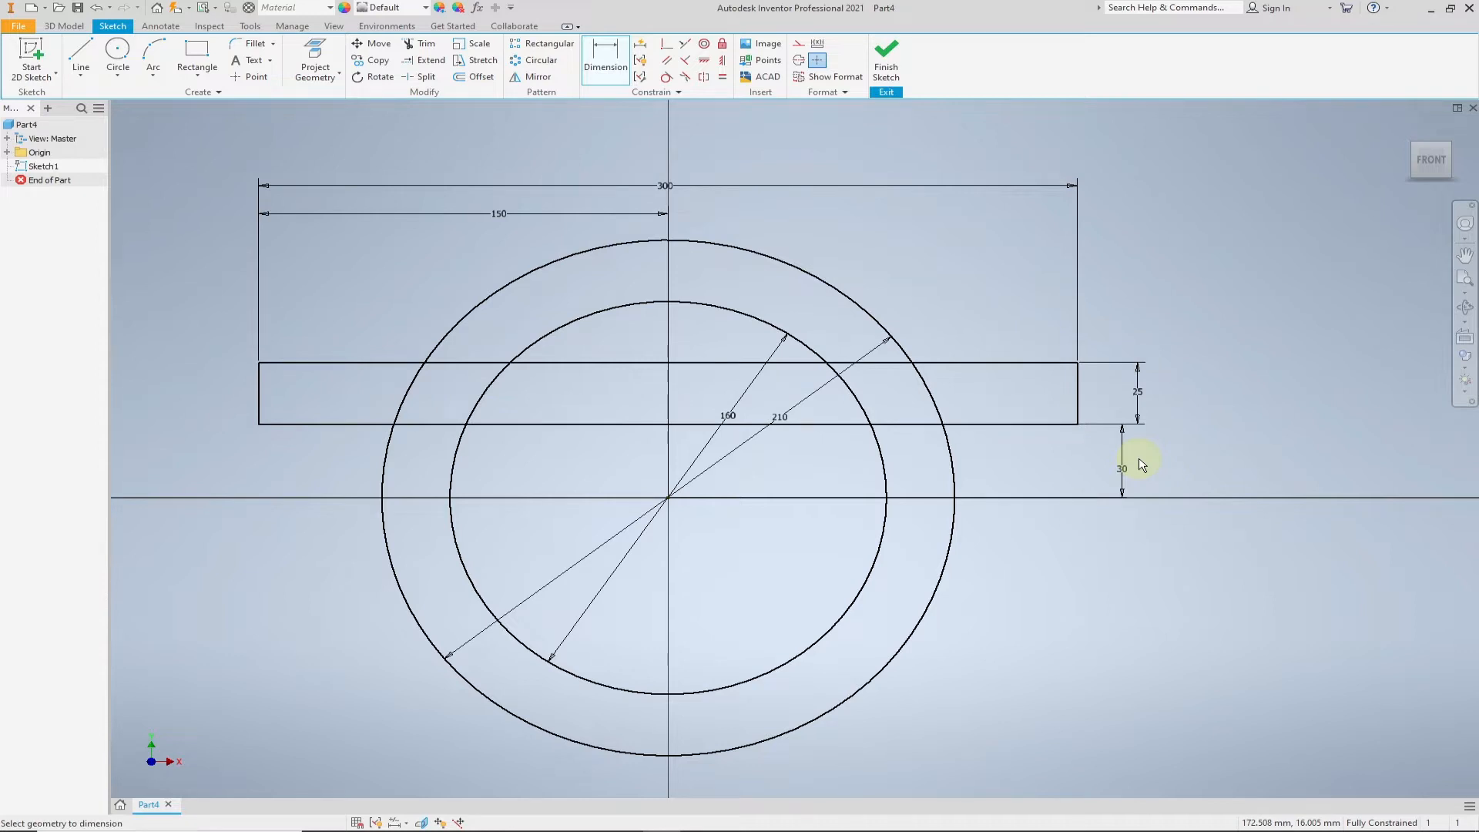
- Trim the lower circle arcs and inner overlapping segments to leave one arch outline with two side flanges, and finish the sketch
{"action": "left_click", "coordinate": [421, 46]}
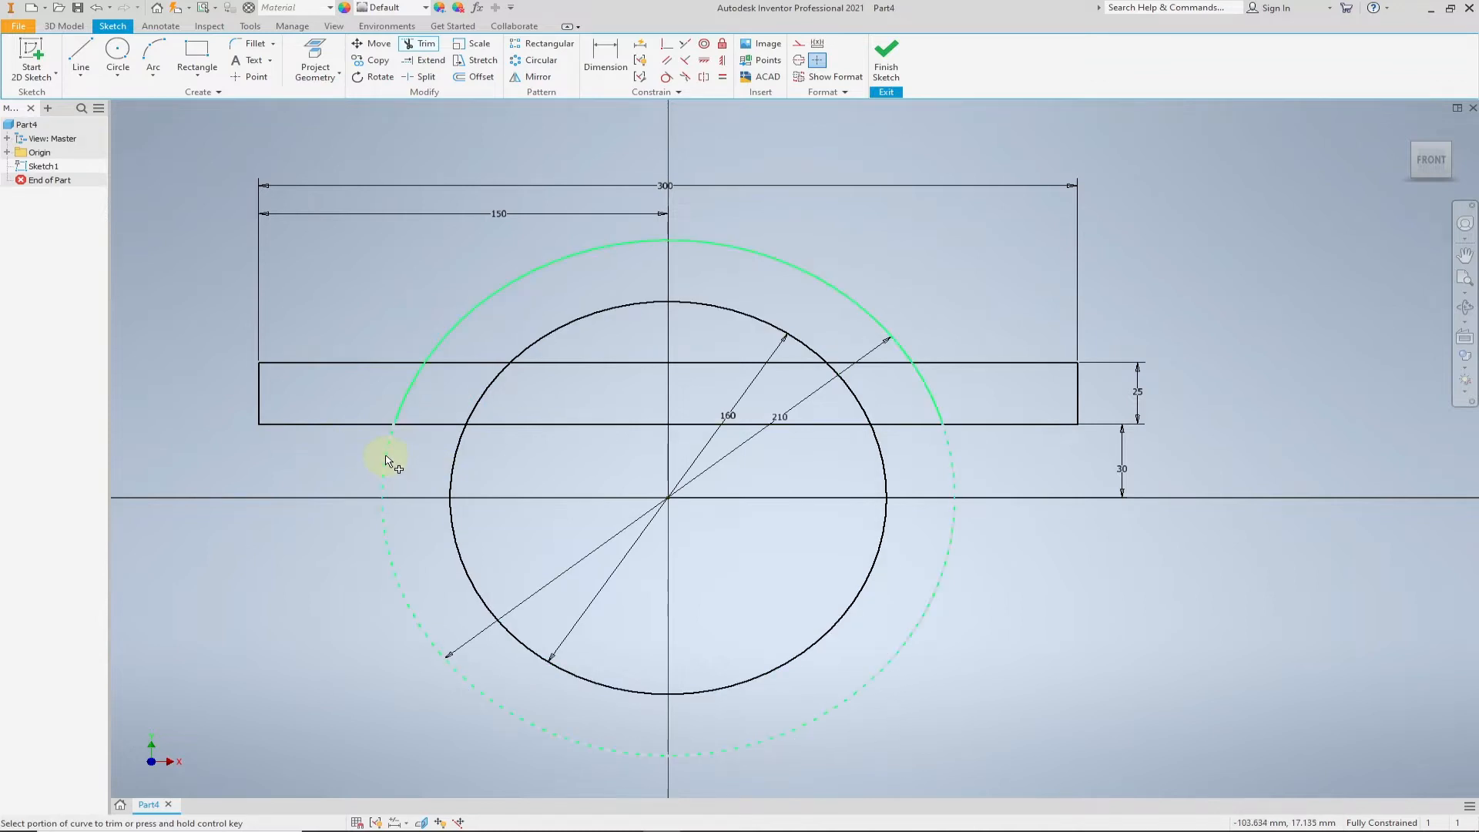
{"action": "left_click", "coordinate": [453, 456]}
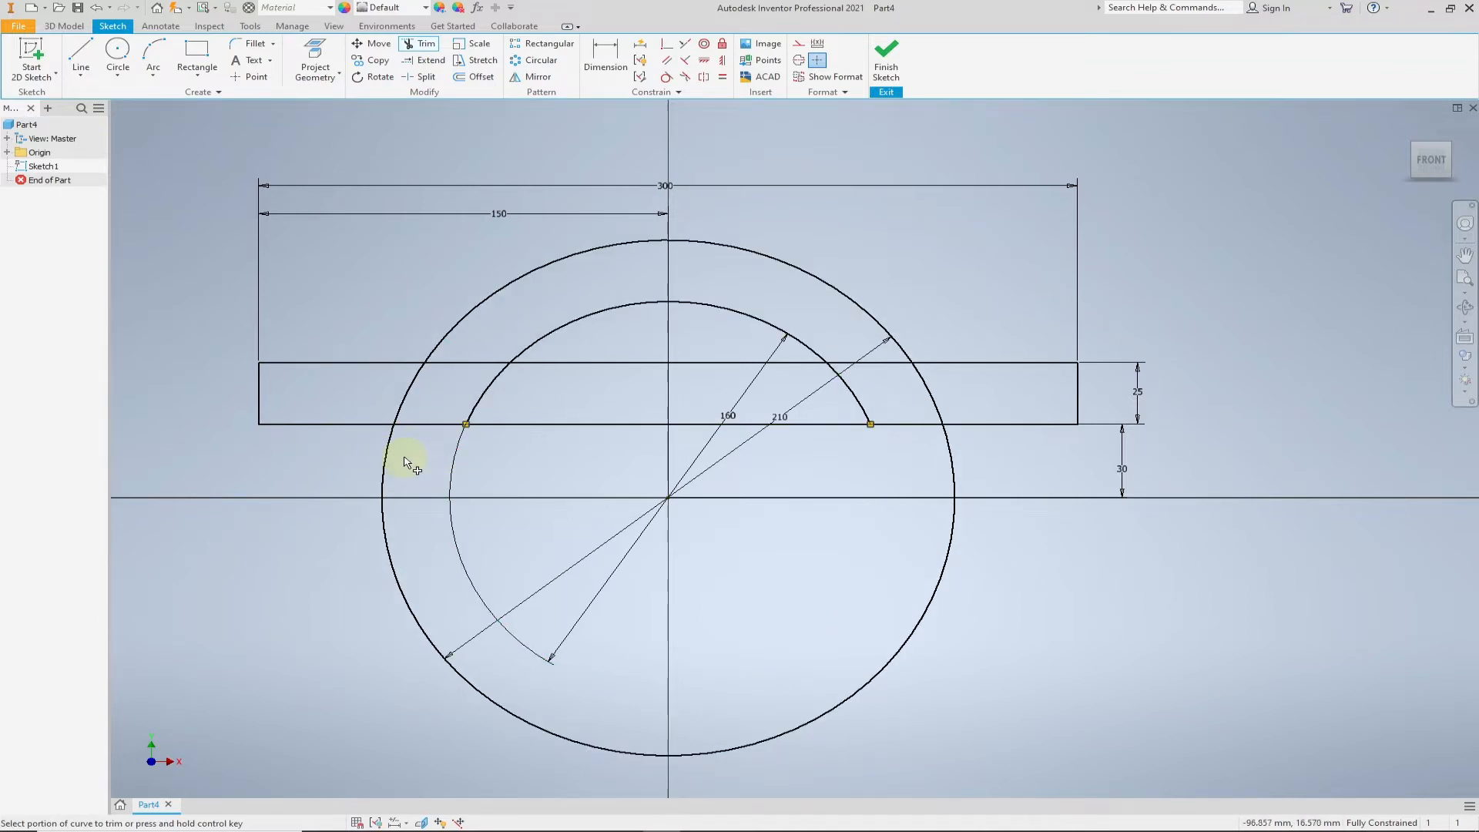
{"action": "left_click", "coordinate": [393, 449]}
{"action": "left_click", "coordinate": [620, 425]}
{"action": "left_click", "coordinate": [936, 391]}
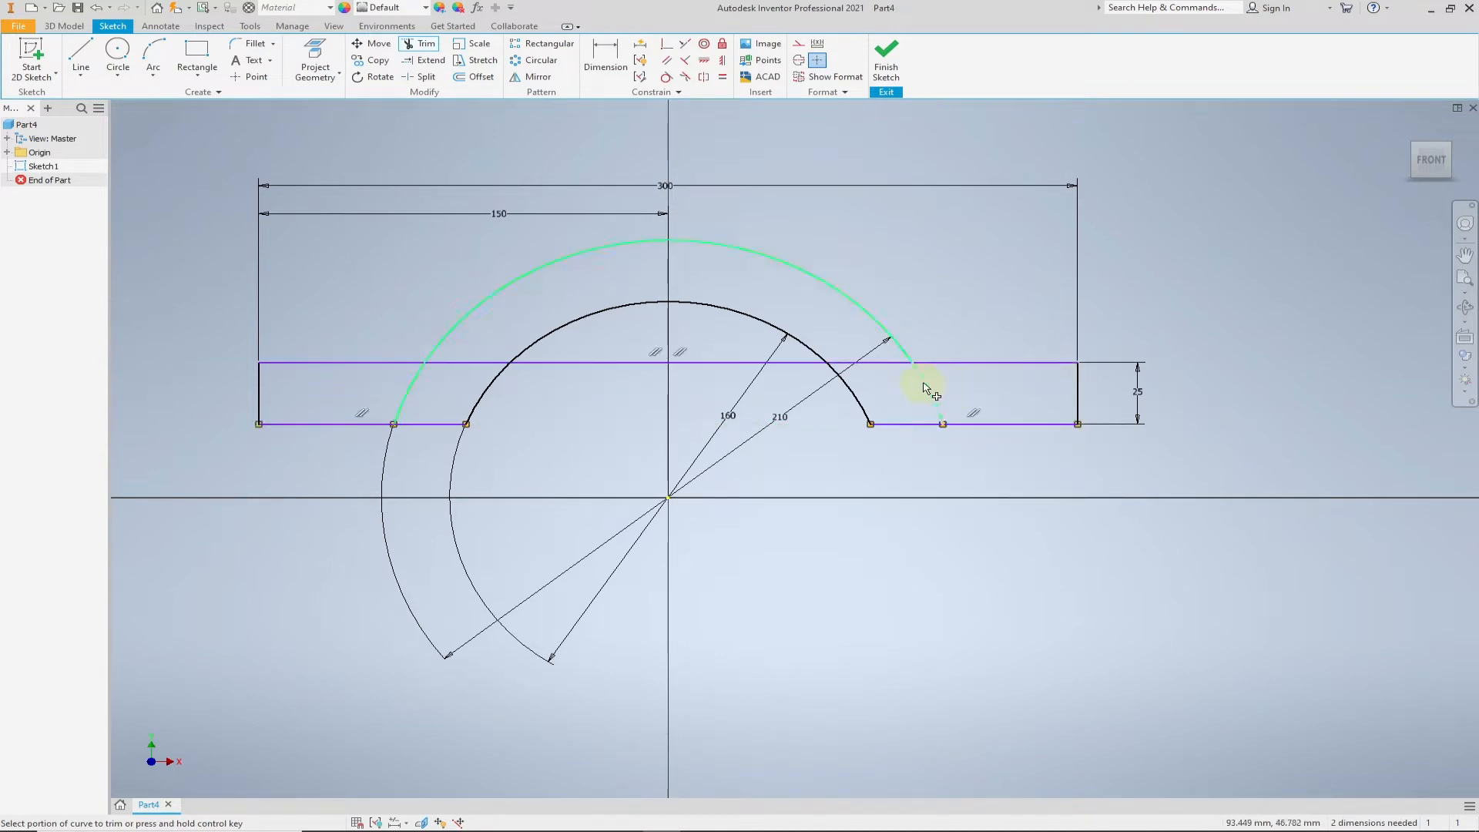
{"action": "left_click", "coordinate": [634, 362]}
{"action": "left_click", "coordinate": [462, 363]}
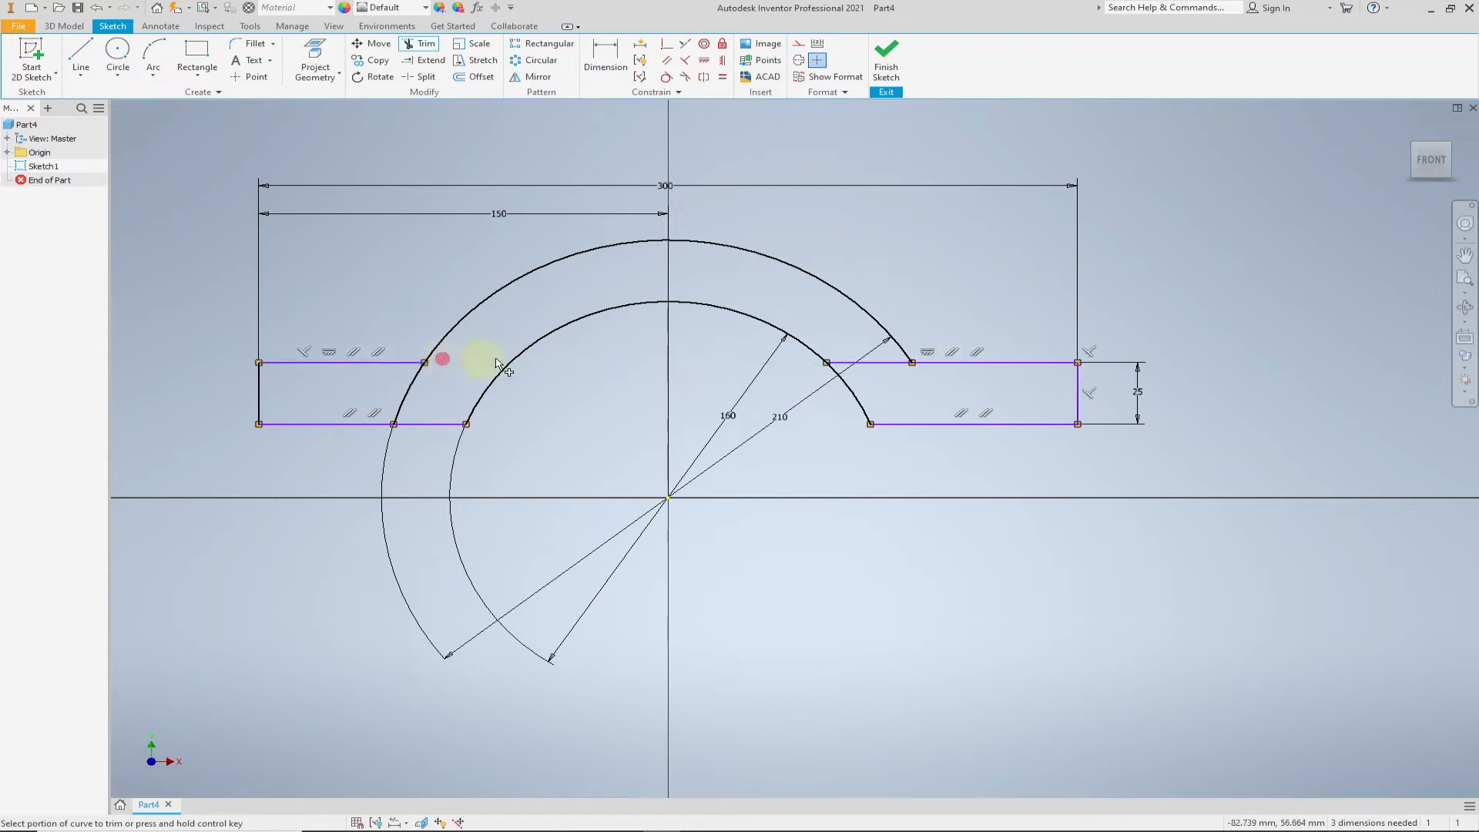
{"action": "left_click", "coordinate": [877, 363]}
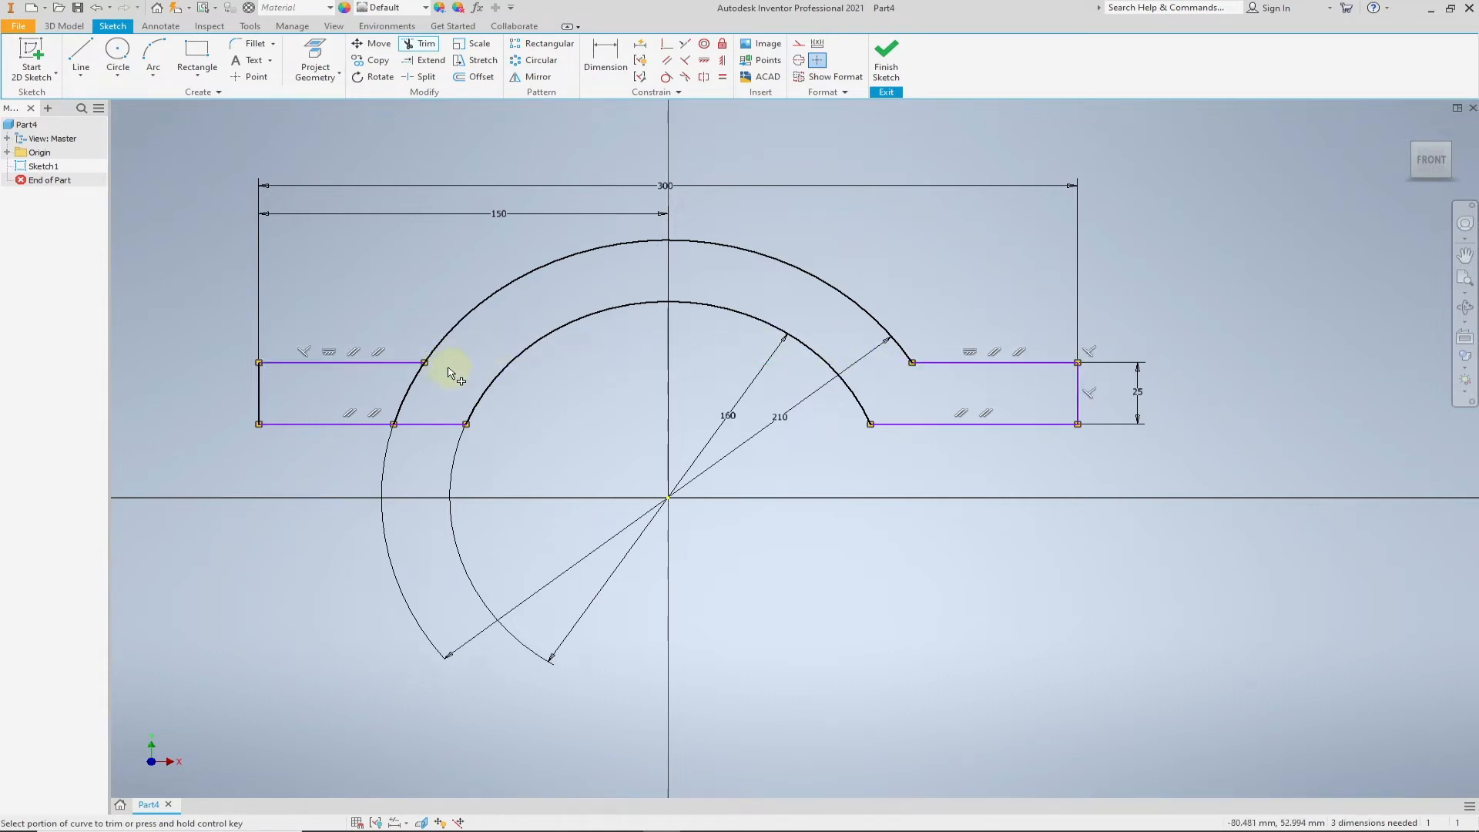
{"action": "left_click", "coordinate": [399, 396]}
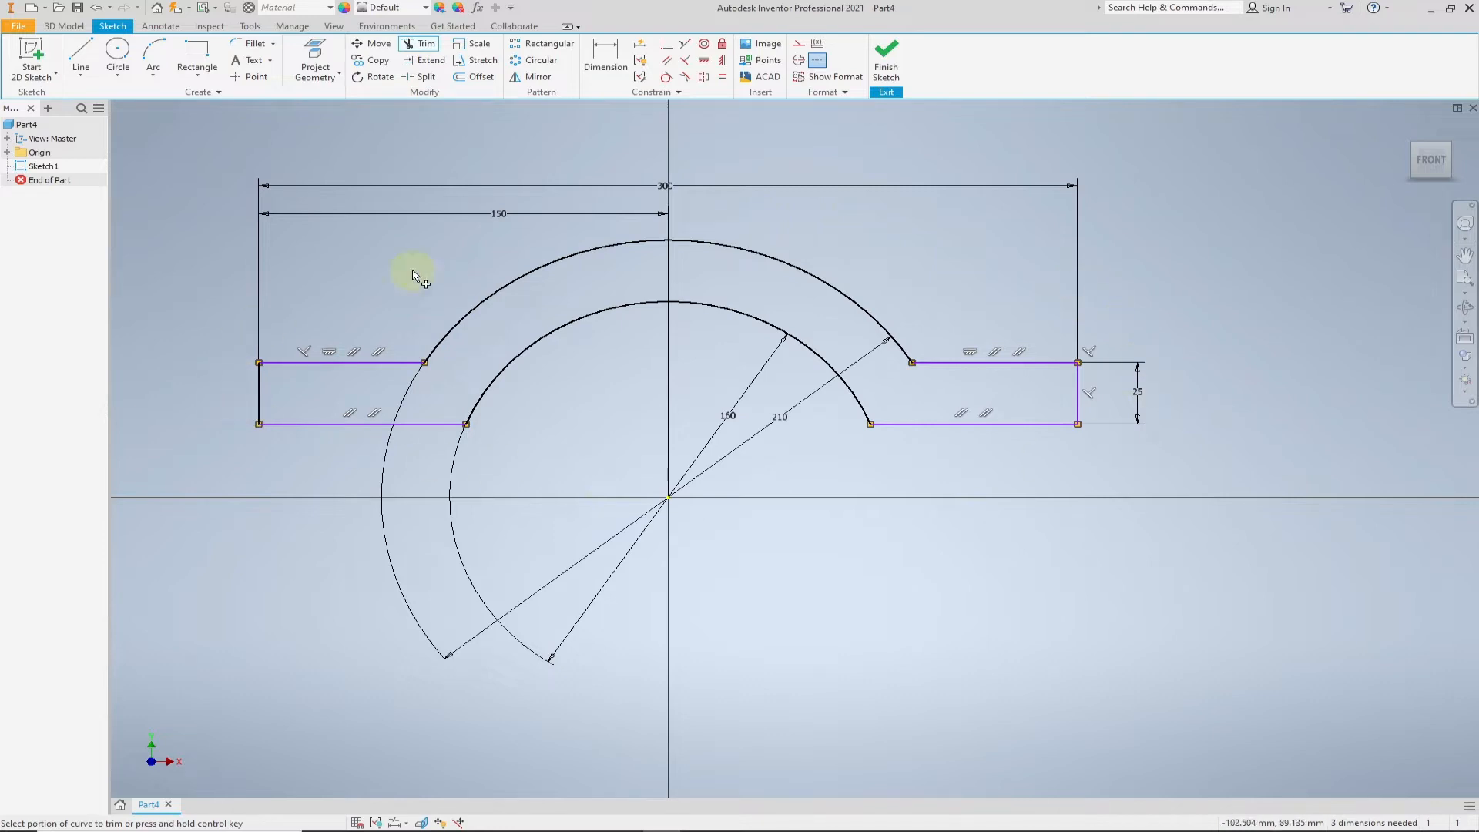
{"action": "left_click", "coordinate": [886, 58]}
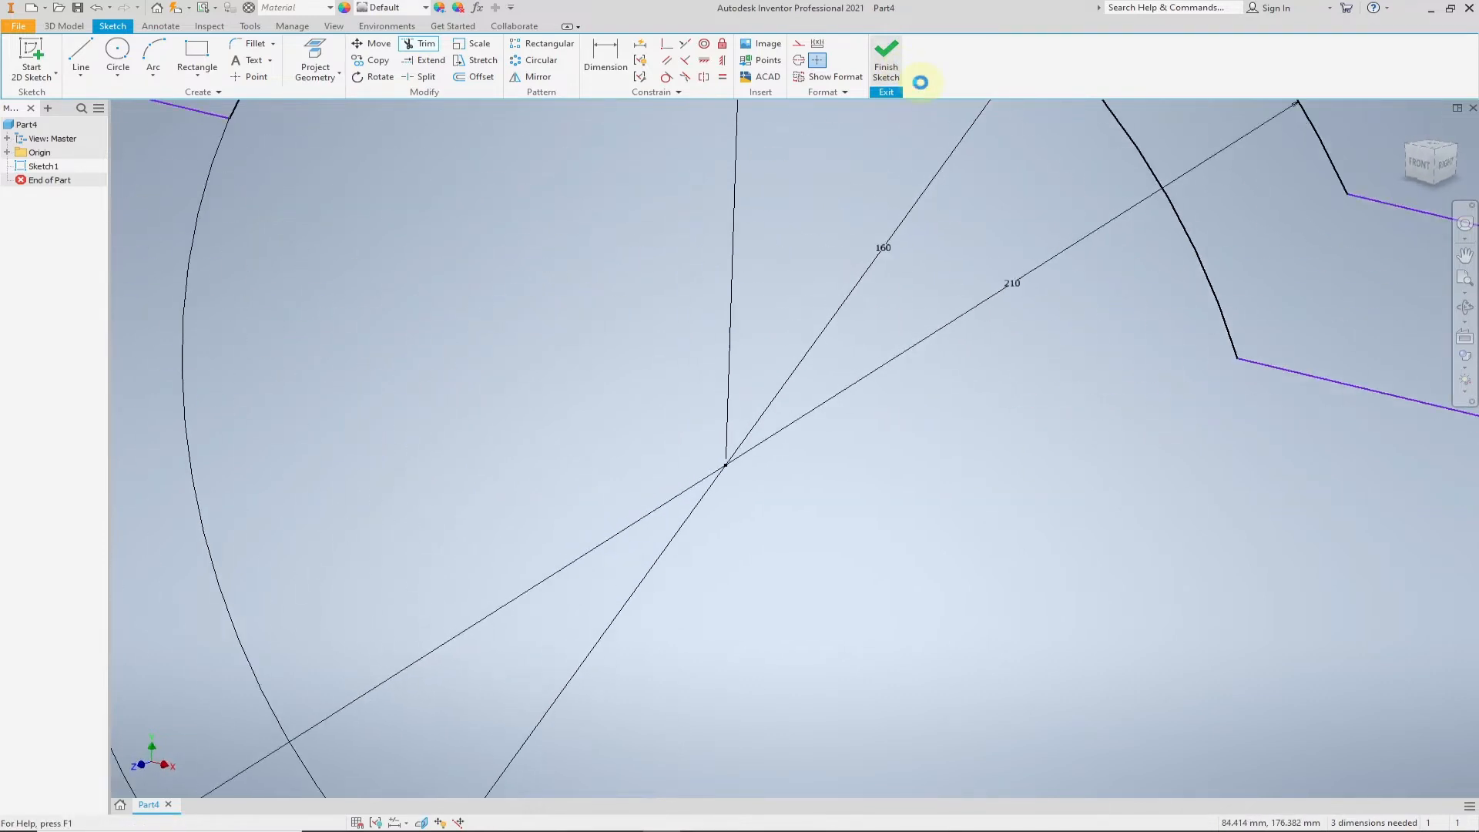
- Extrude the arch and flange profile symmetrically about the sketch plane into a solid
{"action": "left_click", "coordinate": [1423, 146]}
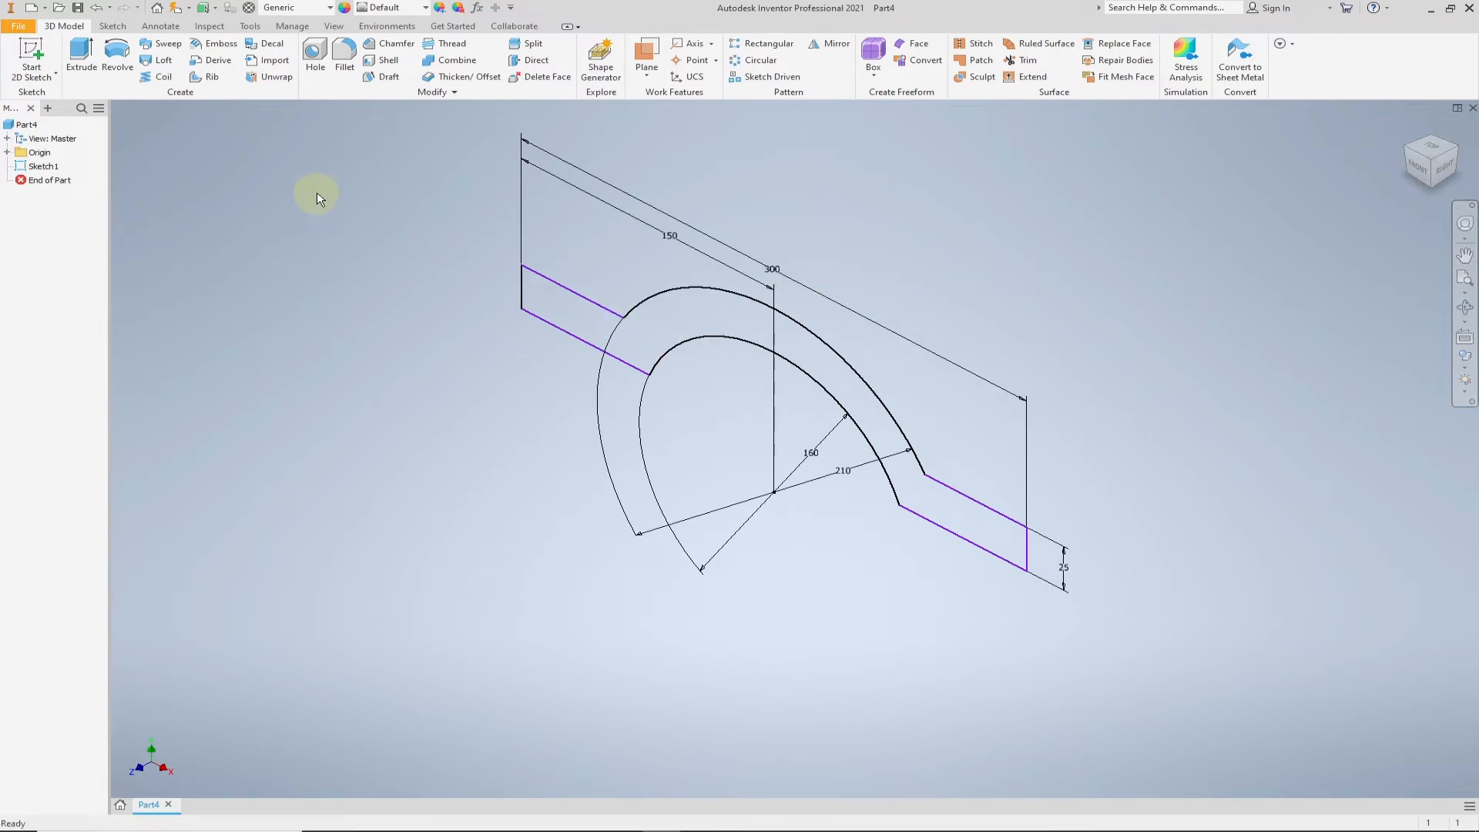
{"action": "left_click", "coordinate": [81, 53]}
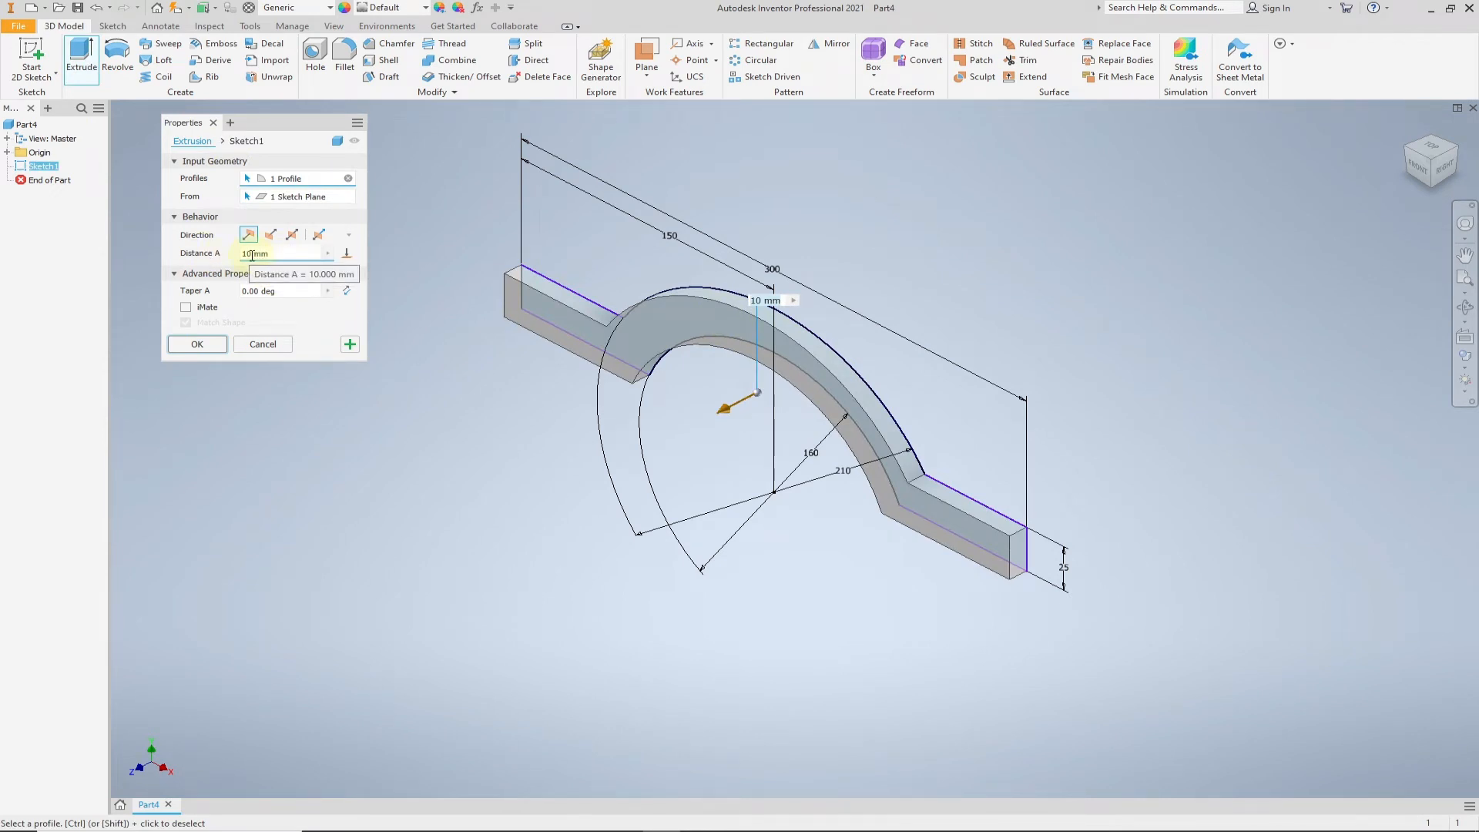
{"action": "left_click", "coordinate": [293, 236]}
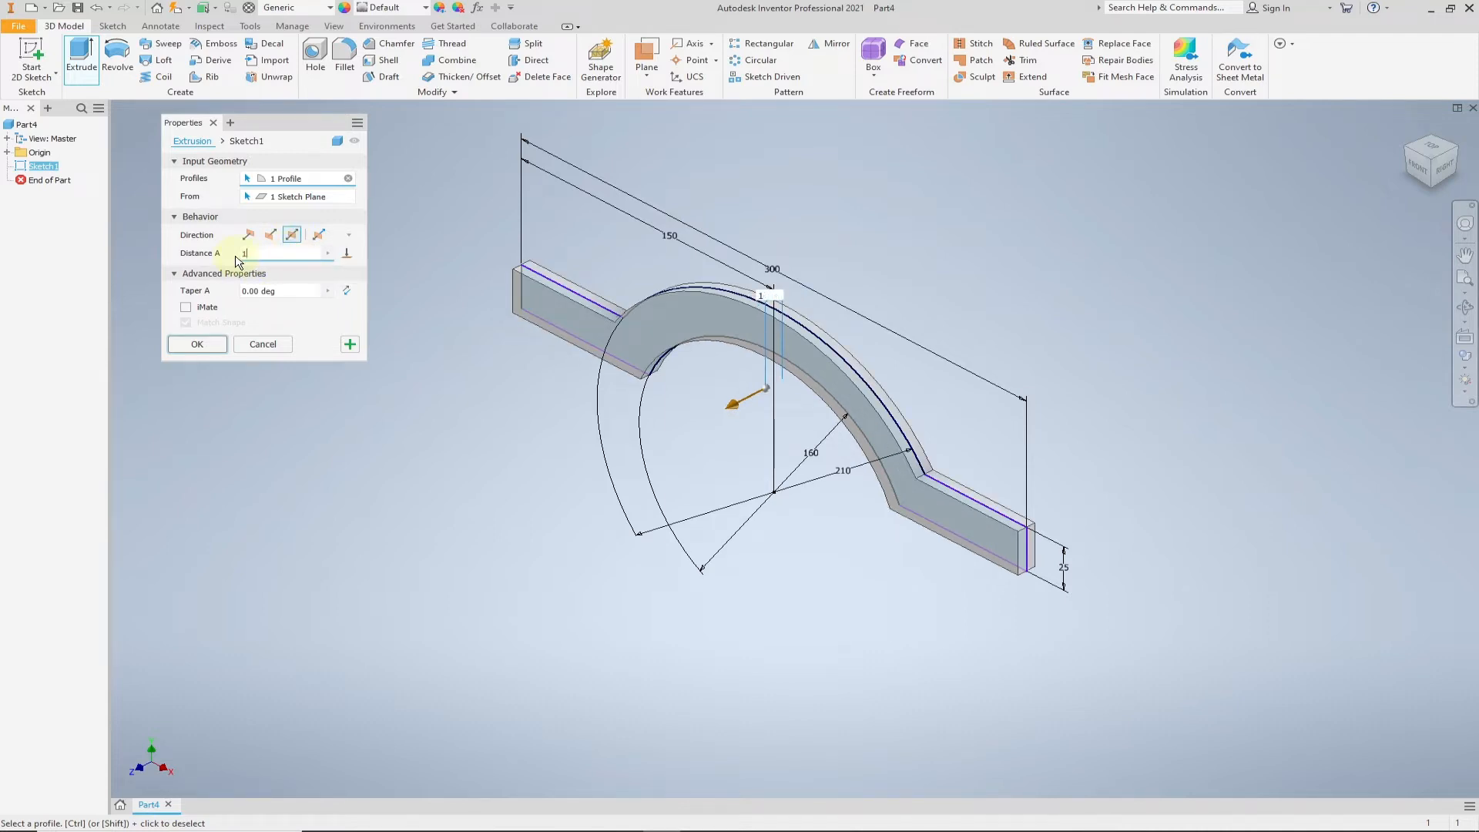
{"action": "key", "text": "Return"}
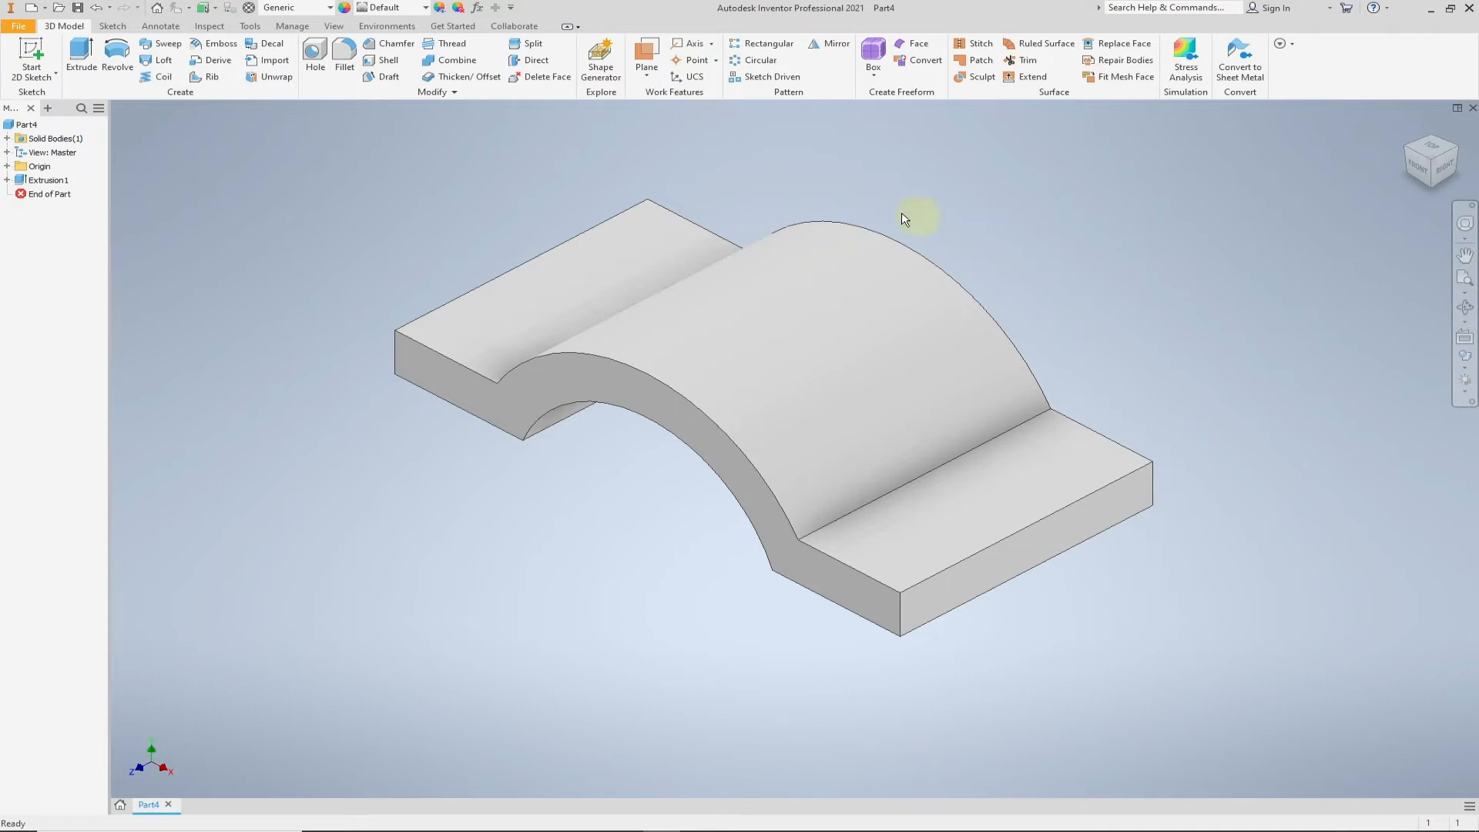
- Create a work plane offset 125 mm above the top face of the left flange
{"action": "middle_click_drag", "start_coordinate": [1056, 192], "coordinate": [981, 231]}
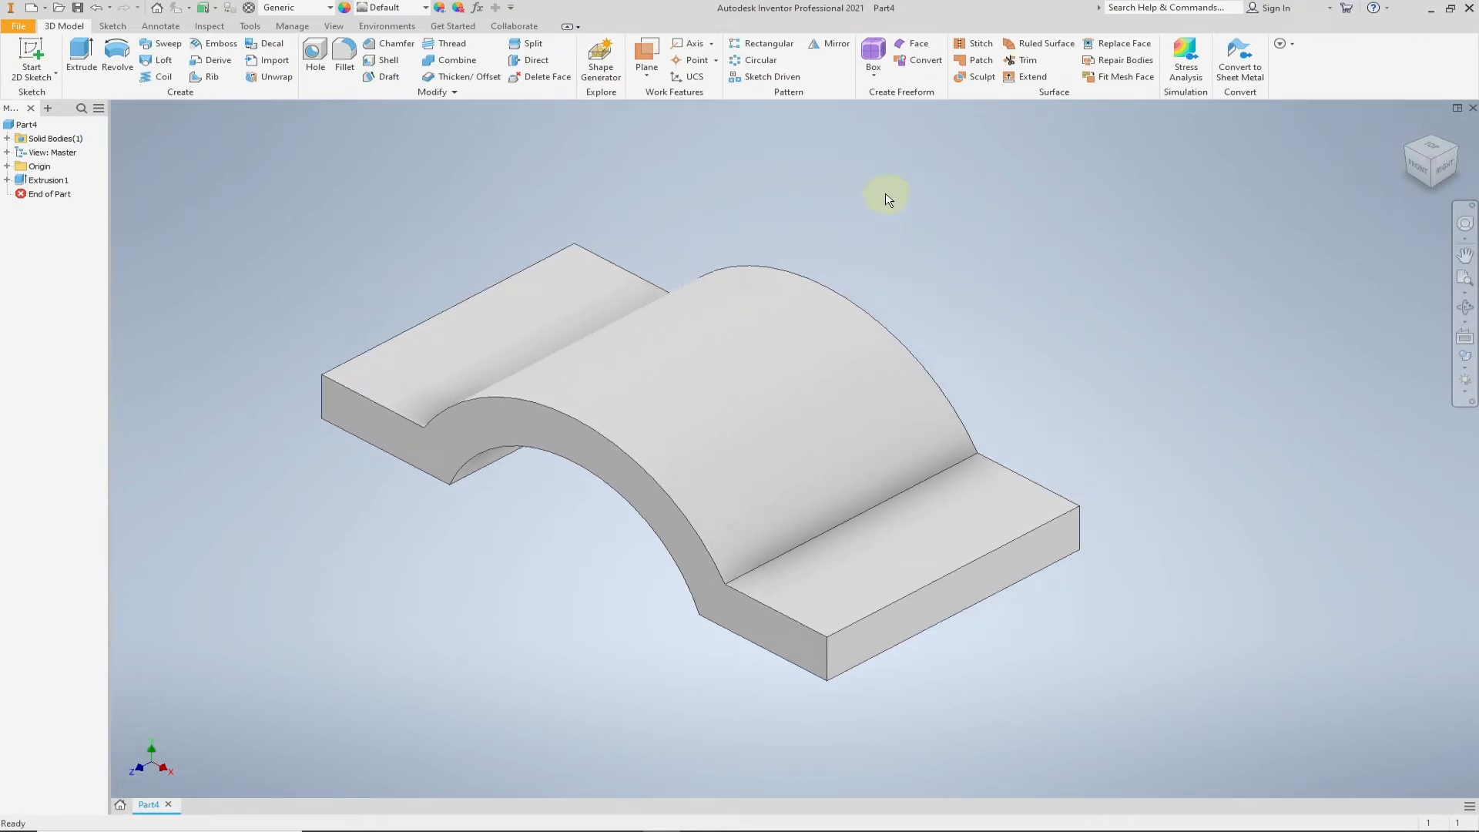
{"action": "left_click", "coordinate": [647, 75]}
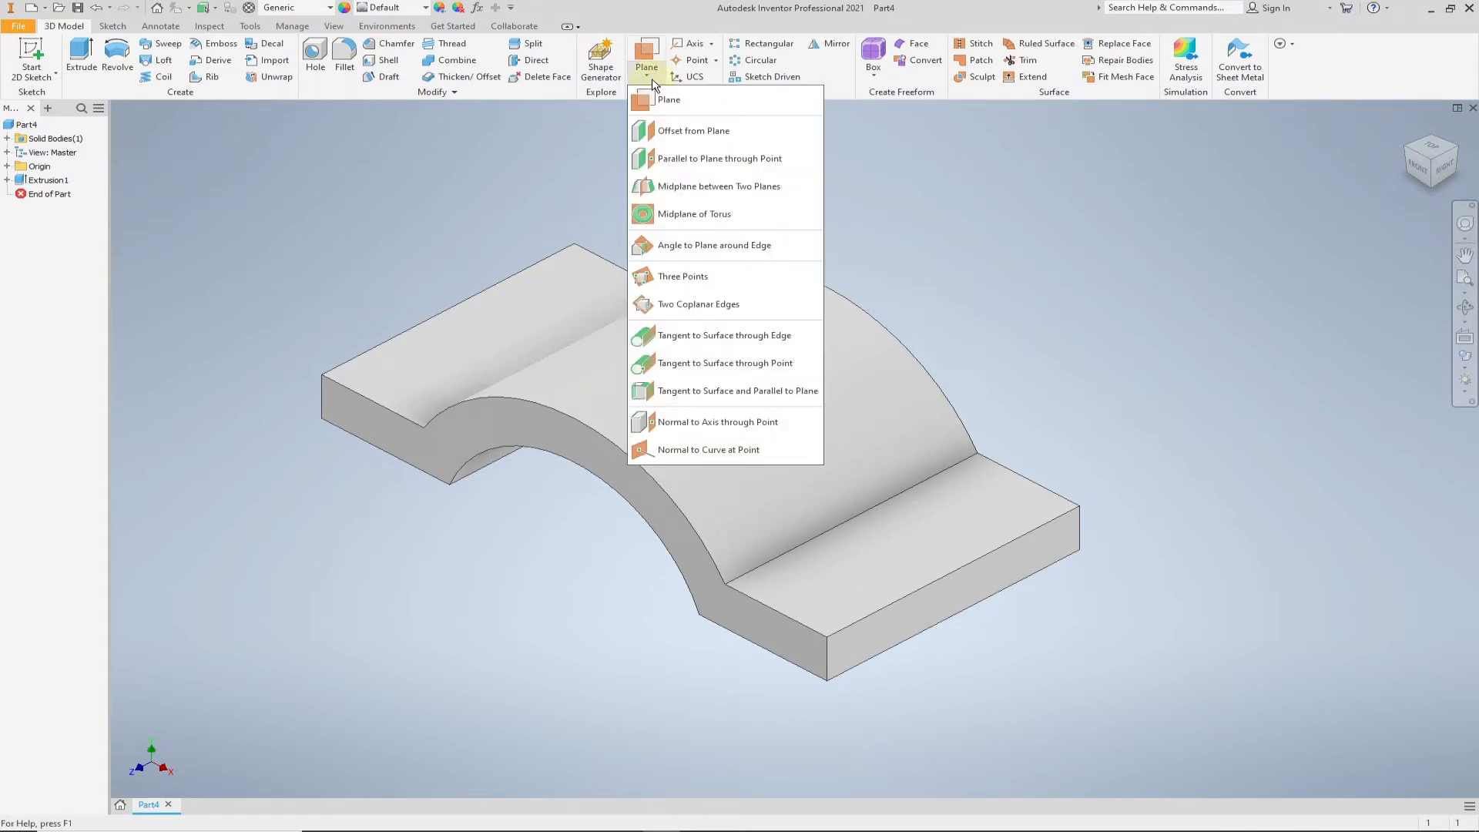
{"action": "left_click", "coordinate": [676, 137]}
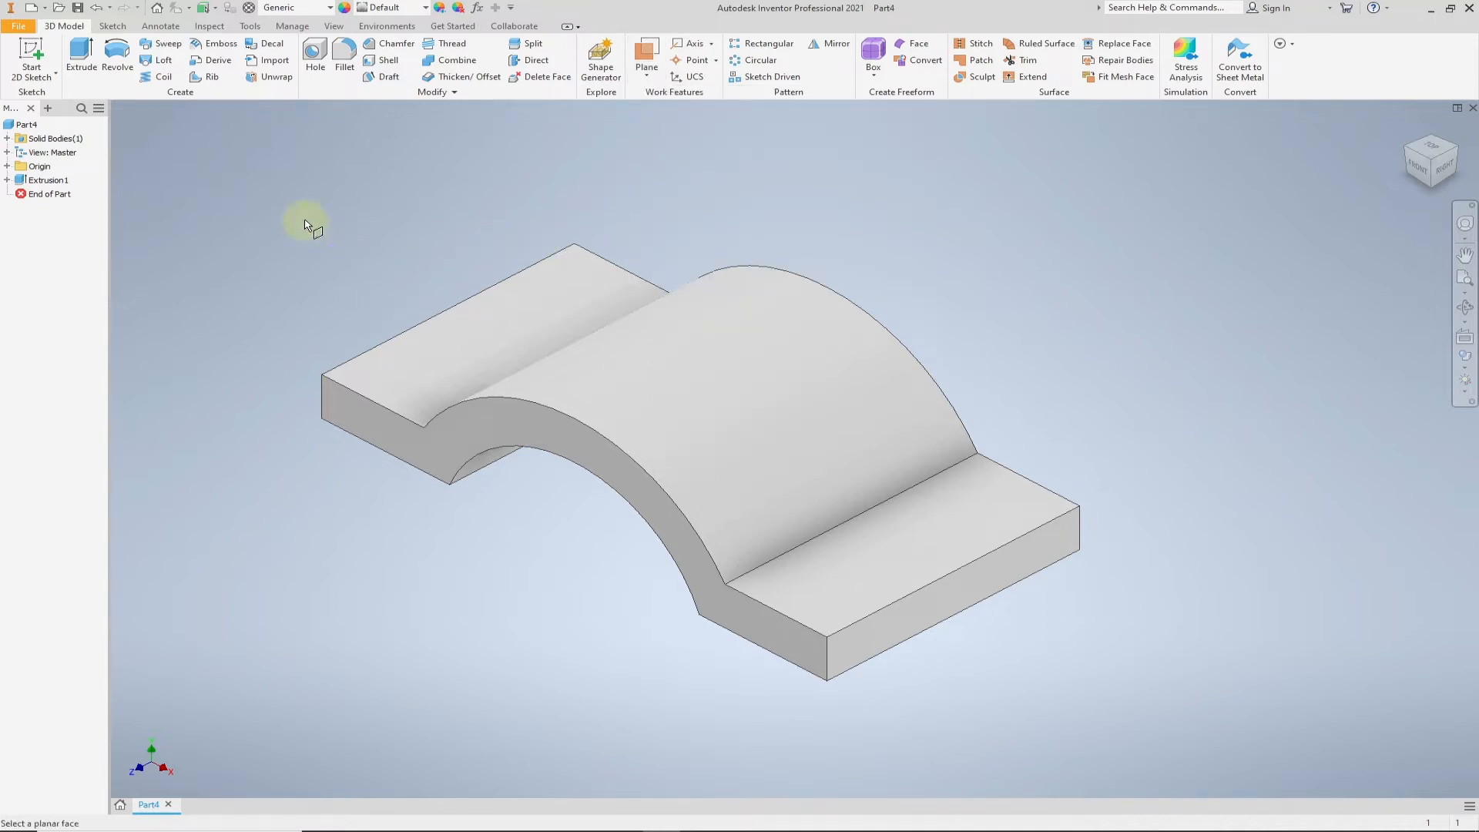
{"action": "left_click", "coordinate": [479, 340]}
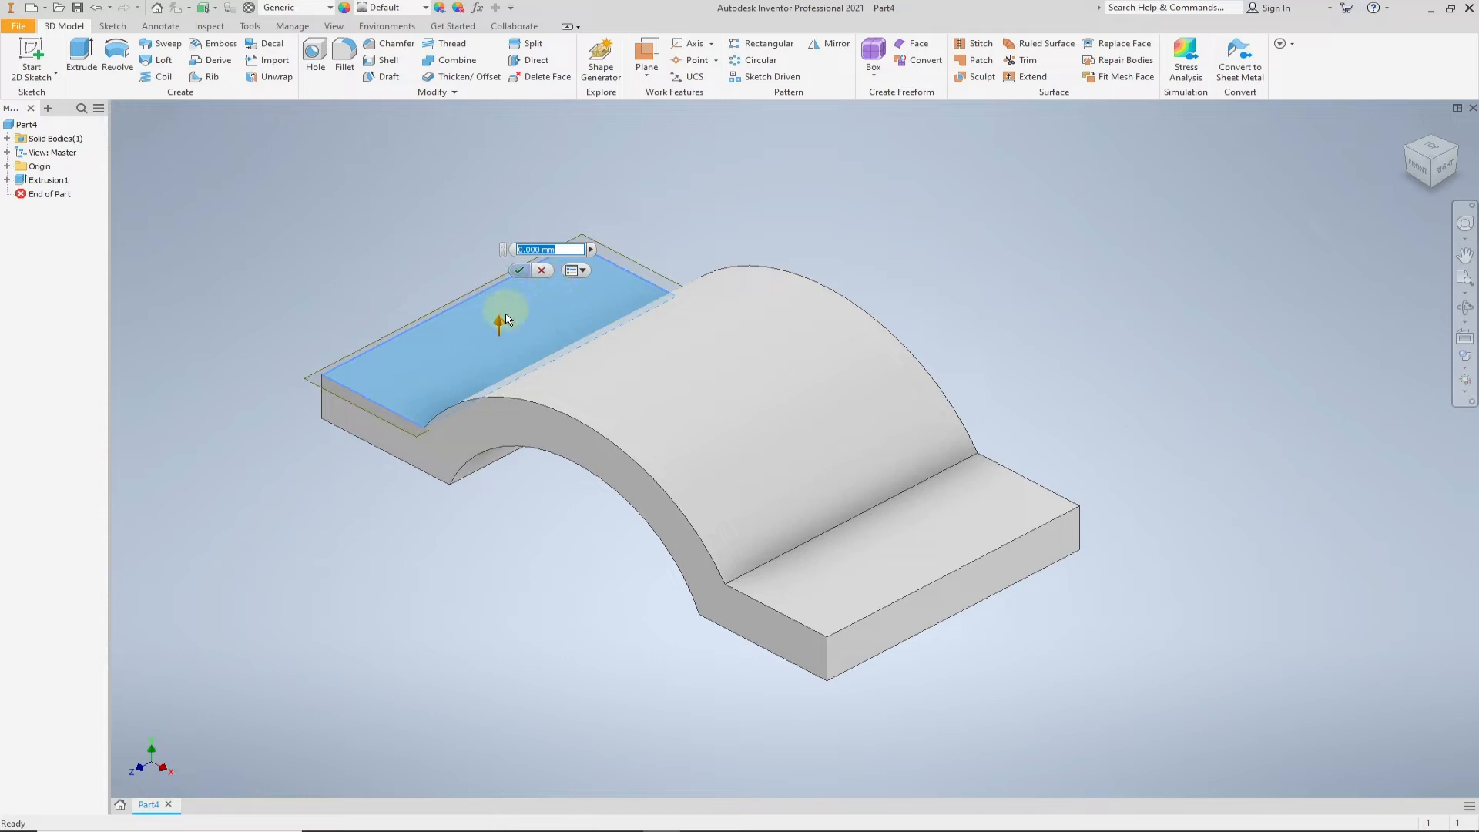
{"action": "type", "text": "125"}
{"action": "key", "text": "Return"}
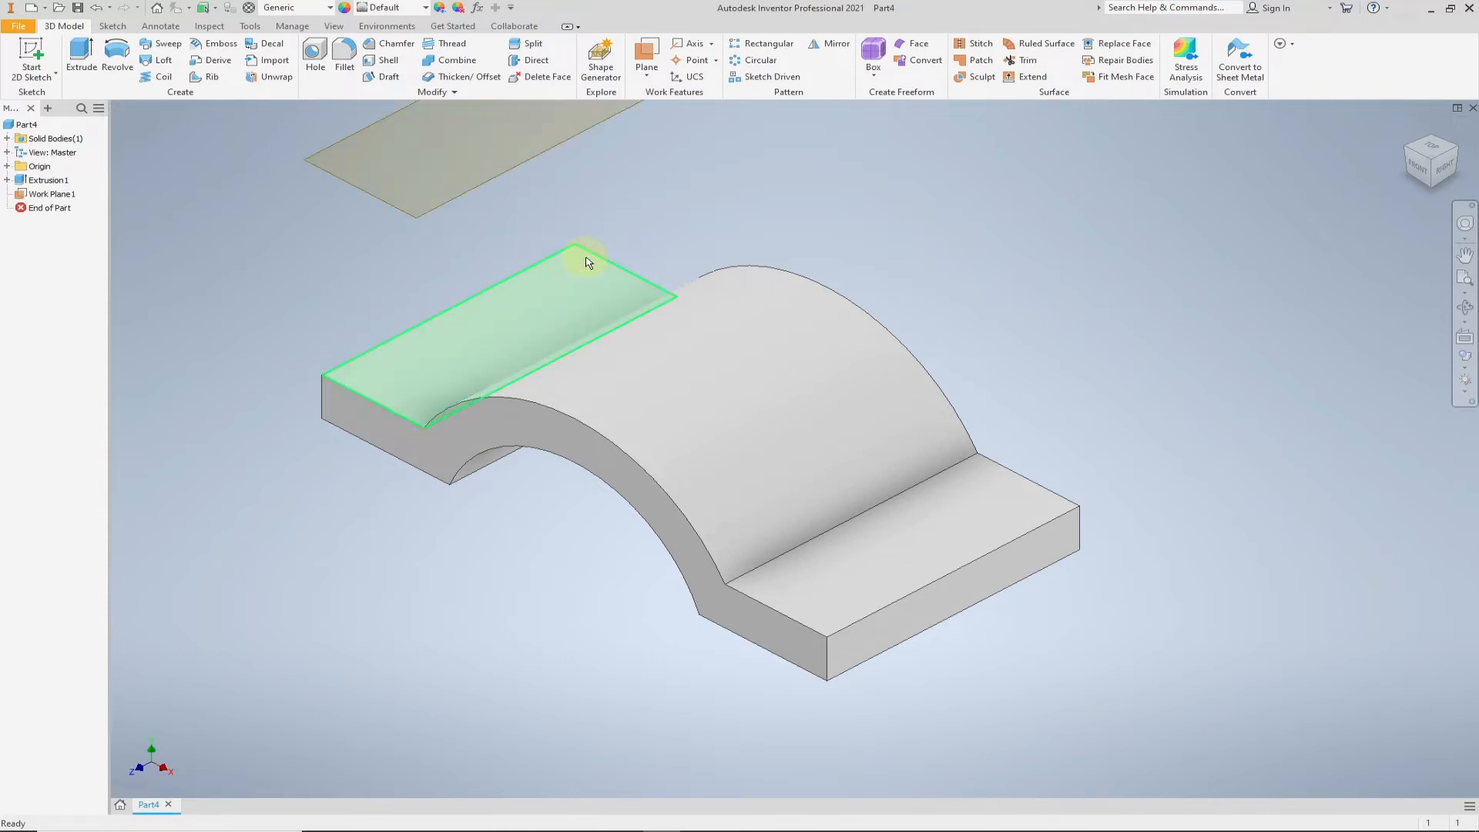
- Start a new sketch on the offset work plane, rotate the top view so the part lies horizontally, and hide the plane
{"action": "scroll", "coordinate": [586, 258], "scroll_direction": "up", "scroll_amount": 5}
{"action": "scroll", "coordinate": [577, 218], "scroll_direction": "down", "scroll_amount": 3}
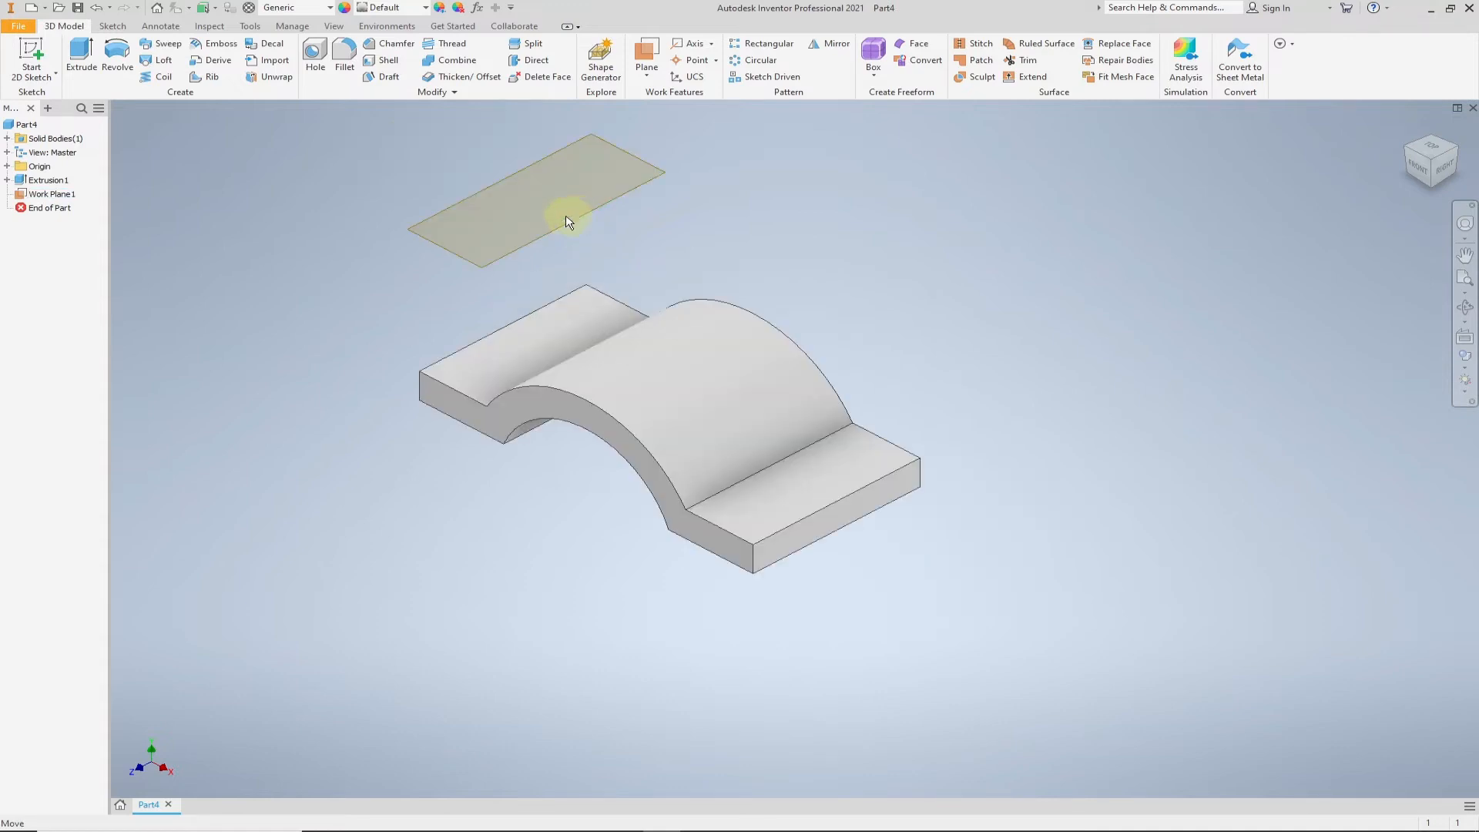
{"action": "left_click", "coordinate": [560, 230]}
{"action": "right_click", "coordinate": [560, 230]}
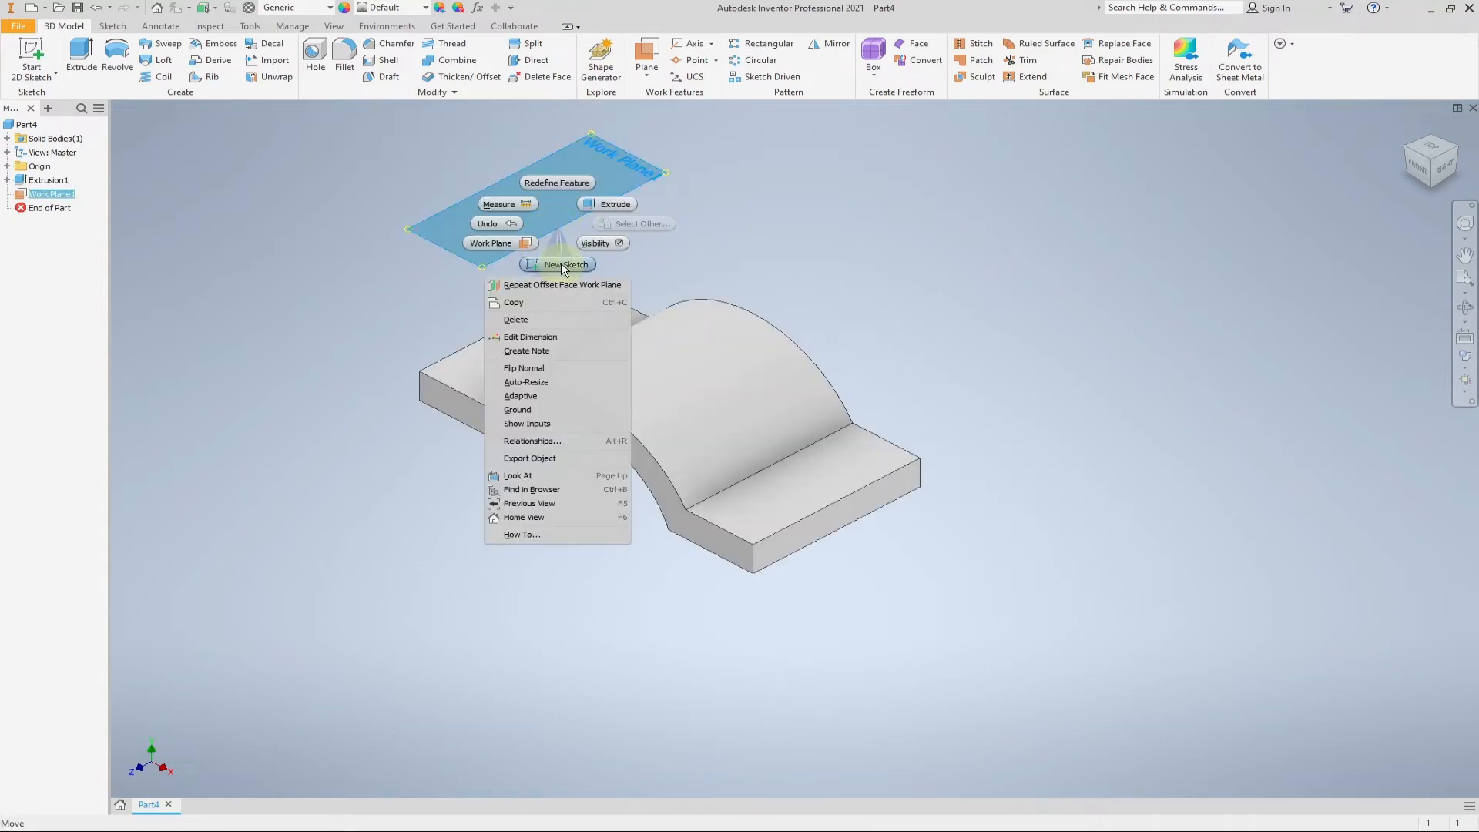
{"action": "left_click", "coordinate": [561, 262]}
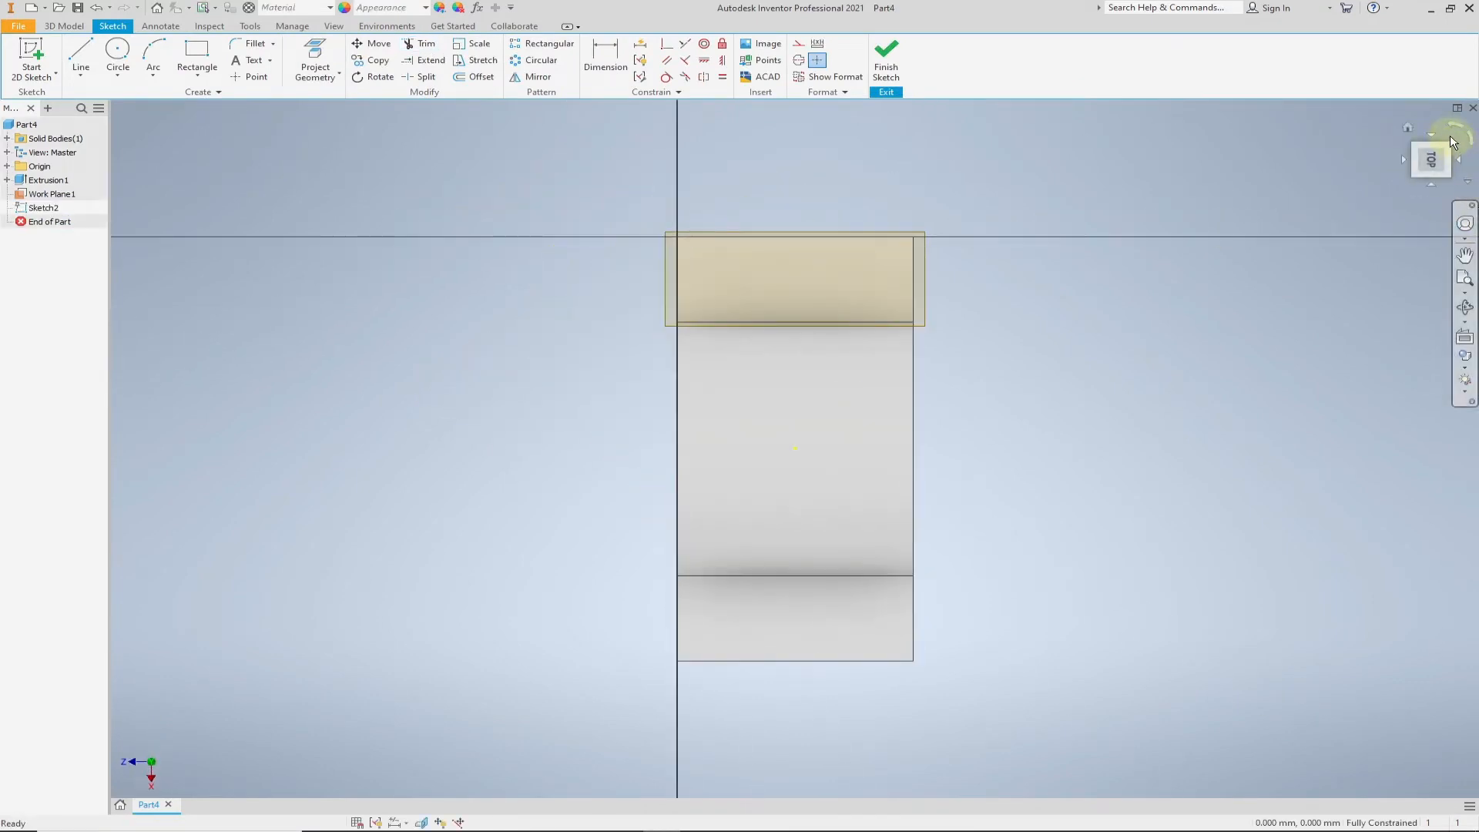
{"action": "left_click", "coordinate": [1454, 131]}
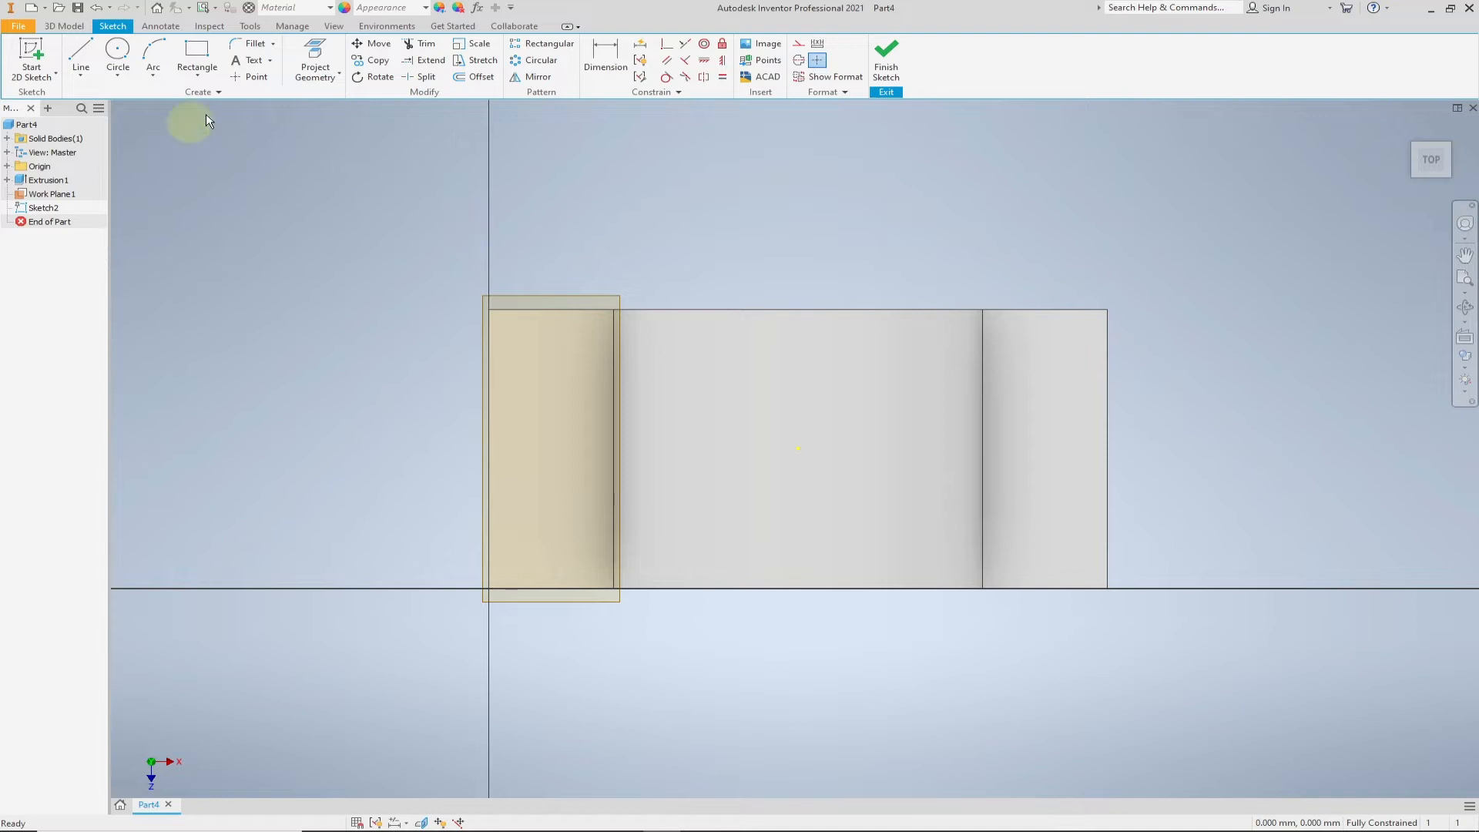
{"action": "right_click", "coordinate": [549, 300]}
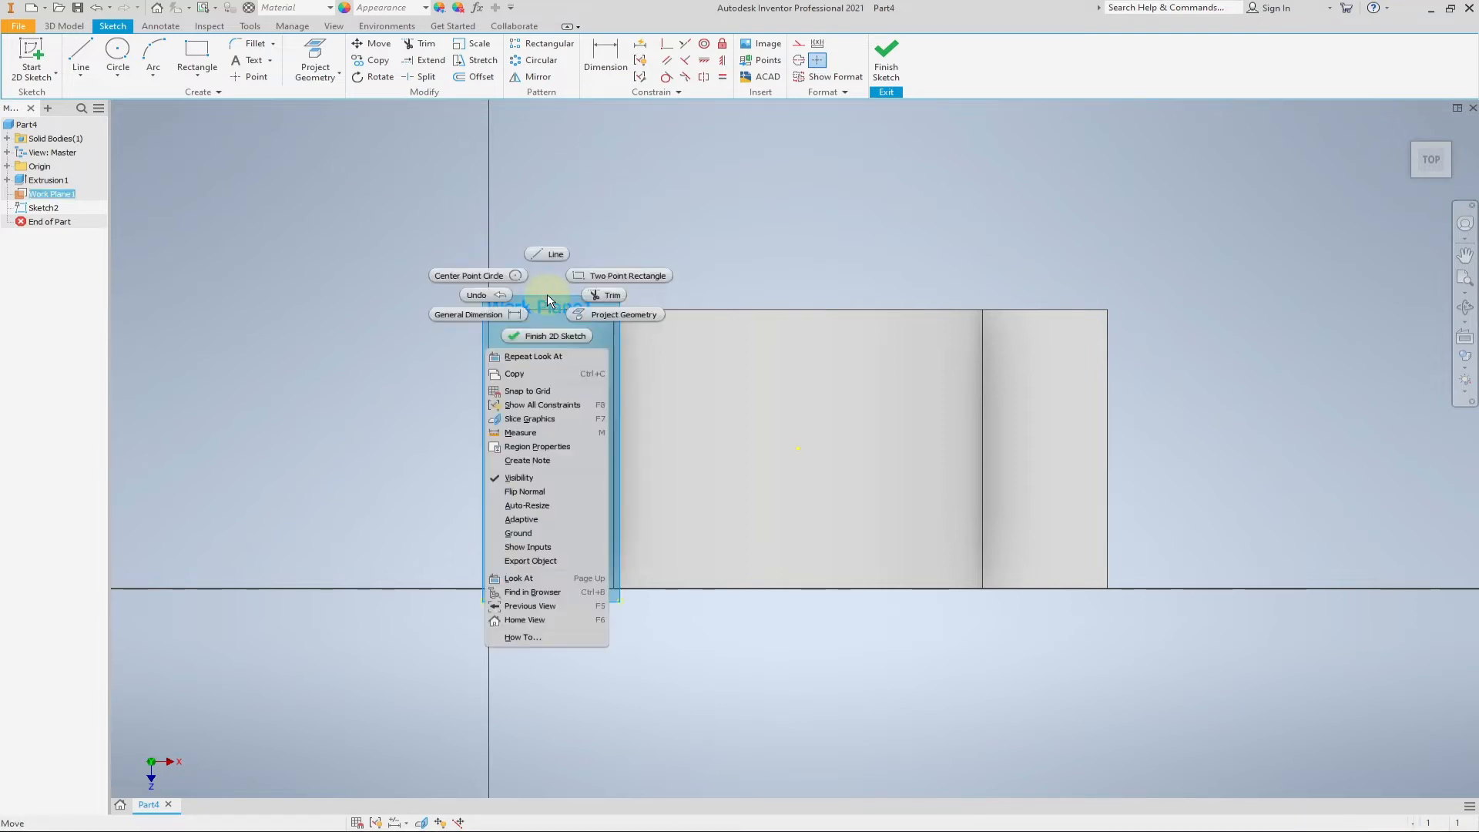
{"action": "left_click", "coordinate": [518, 478]}
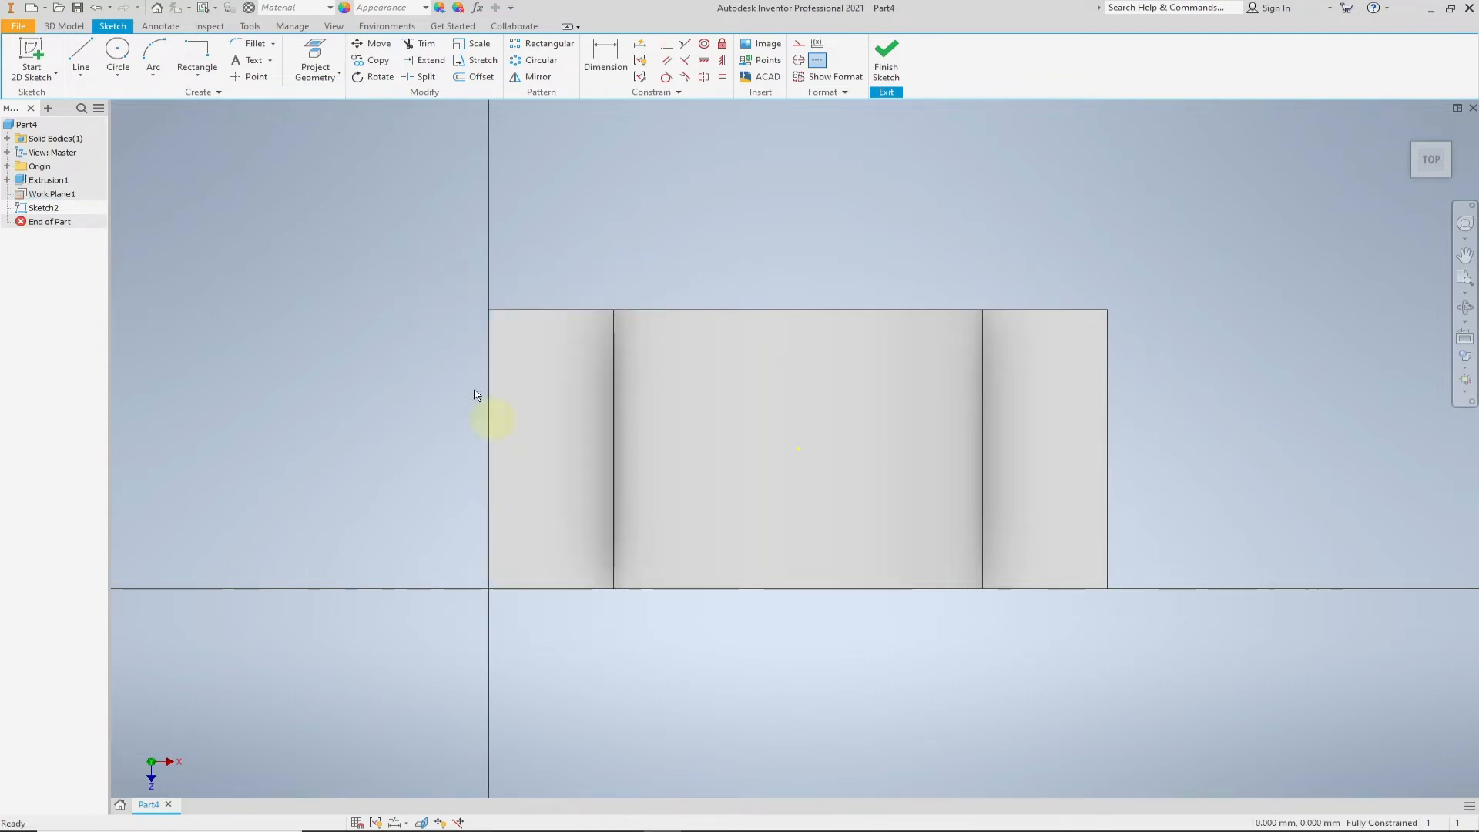
- Sketch a circle of 150 mm diameter centred on the projected origin point in the middle of the arch
{"action": "left_click", "coordinate": [126, 54]}
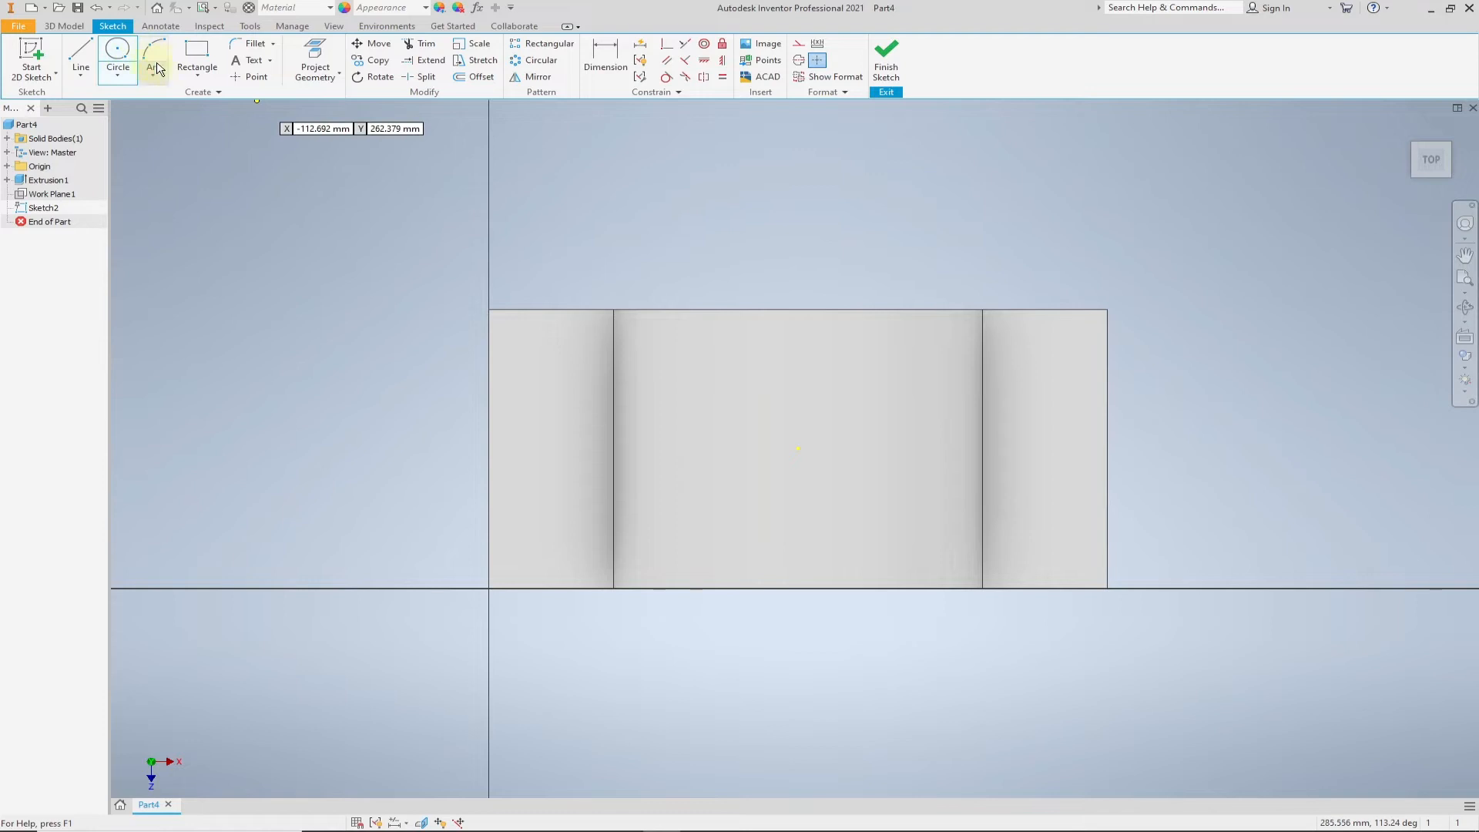
{"action": "left_click", "coordinate": [798, 449]}
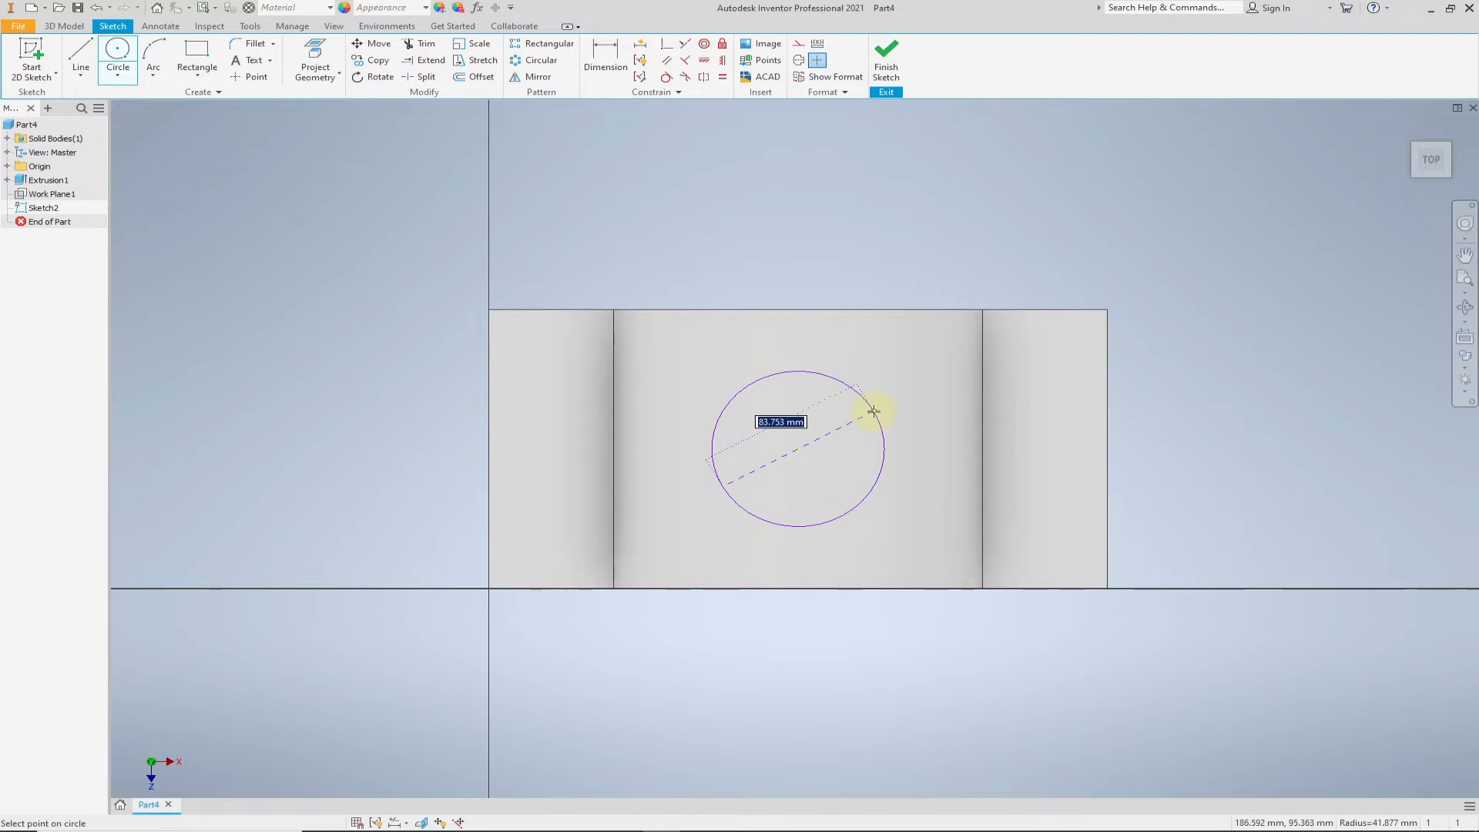
{"action": "type", "text": "150"}
{"action": "key", "text": "Return"}
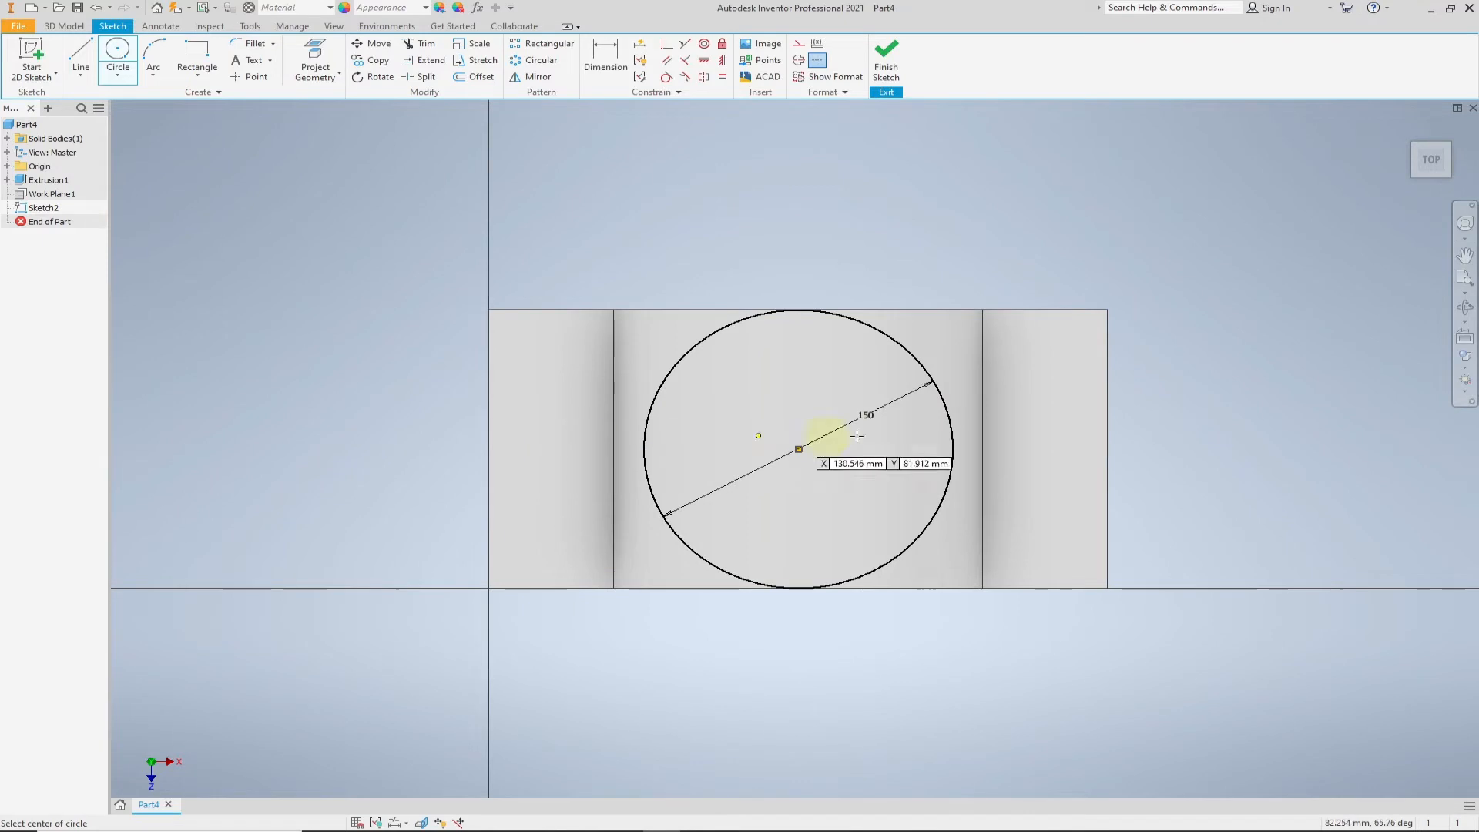
- Sketch two circles of 50 mm diameter, one over each flange, level with the large circle's centre
{"action": "left_click", "coordinate": [546, 449]}
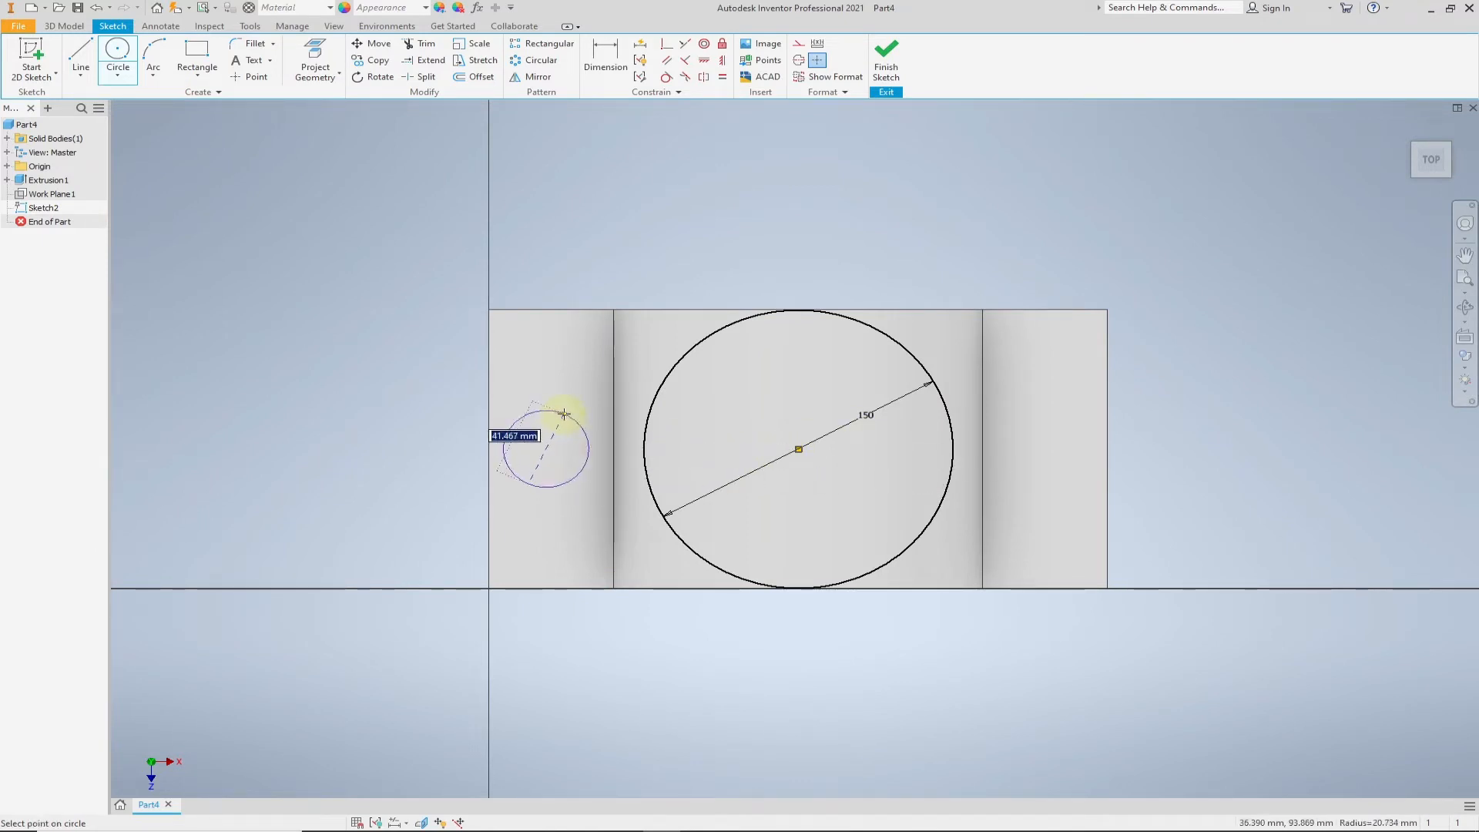
{"action": "type", "text": "50"}
{"action": "key", "text": "Return"}
{"action": "left_click", "coordinate": [1062, 448]}
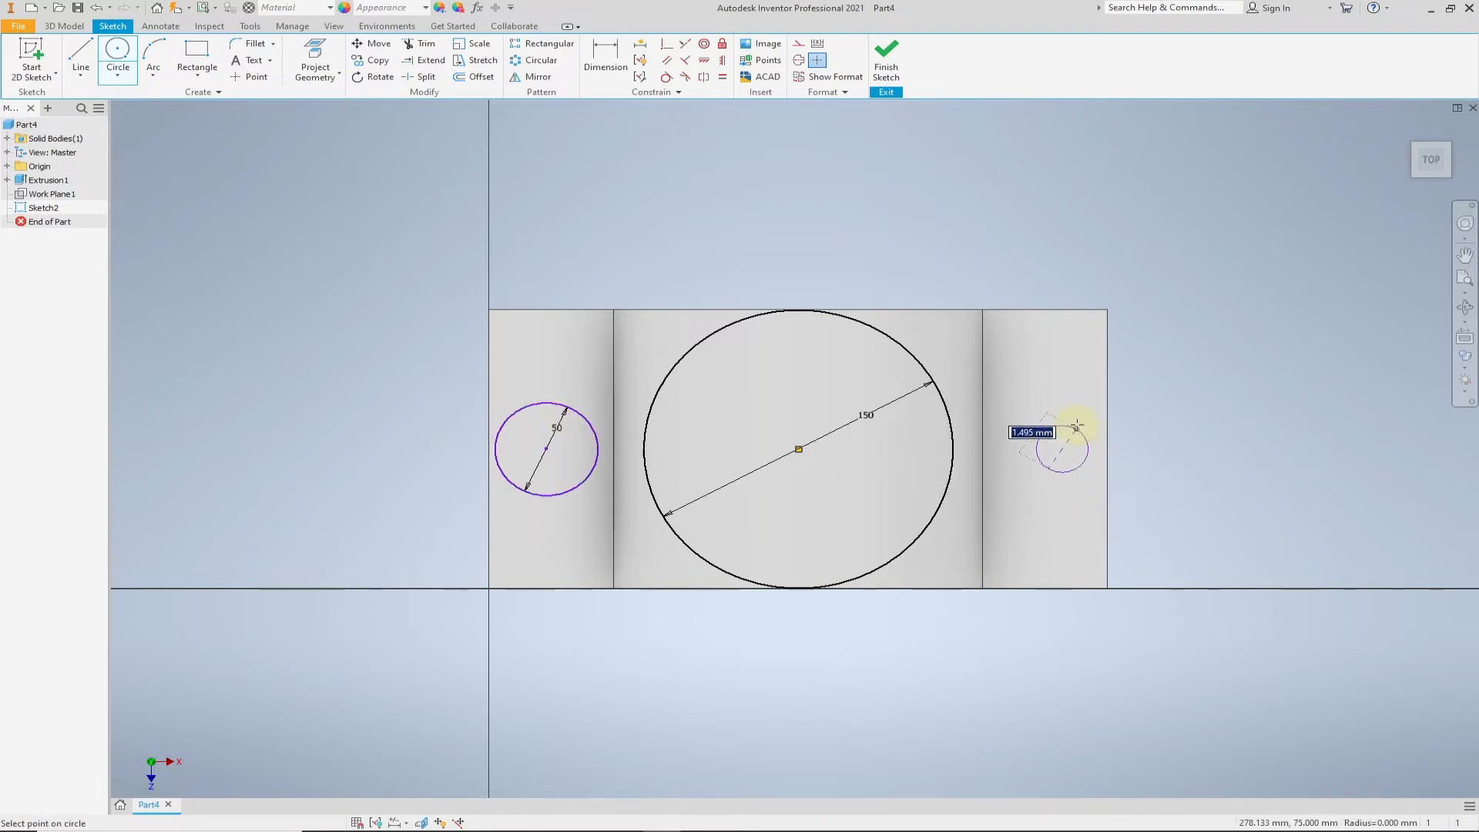
{"action": "type", "text": "50"}
{"action": "key", "text": "Return"}
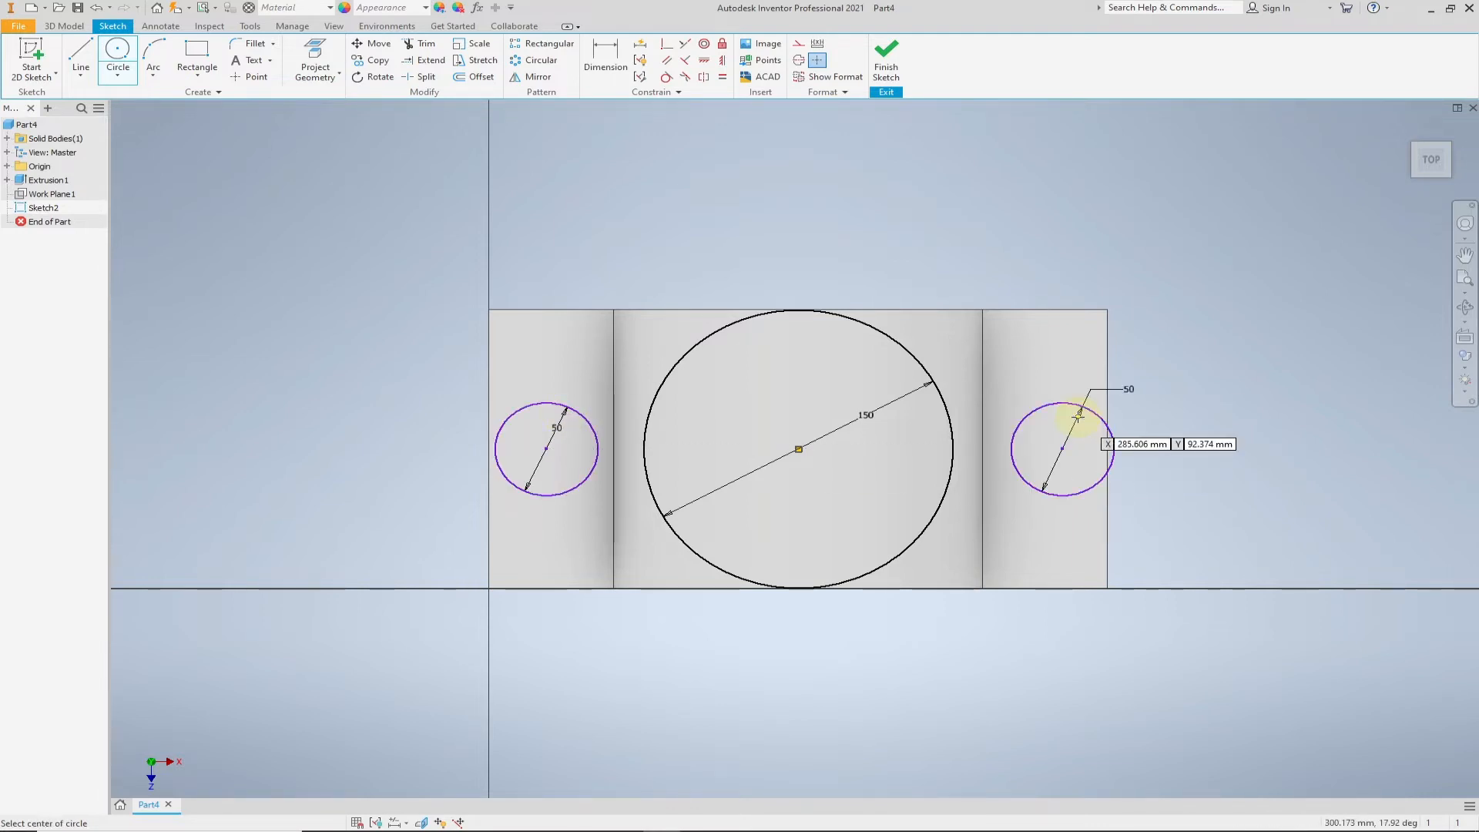
- Constrain the centres of both 50 mm circles horizontally to the large circle's centre
{"action": "left_click", "coordinate": [705, 63]}
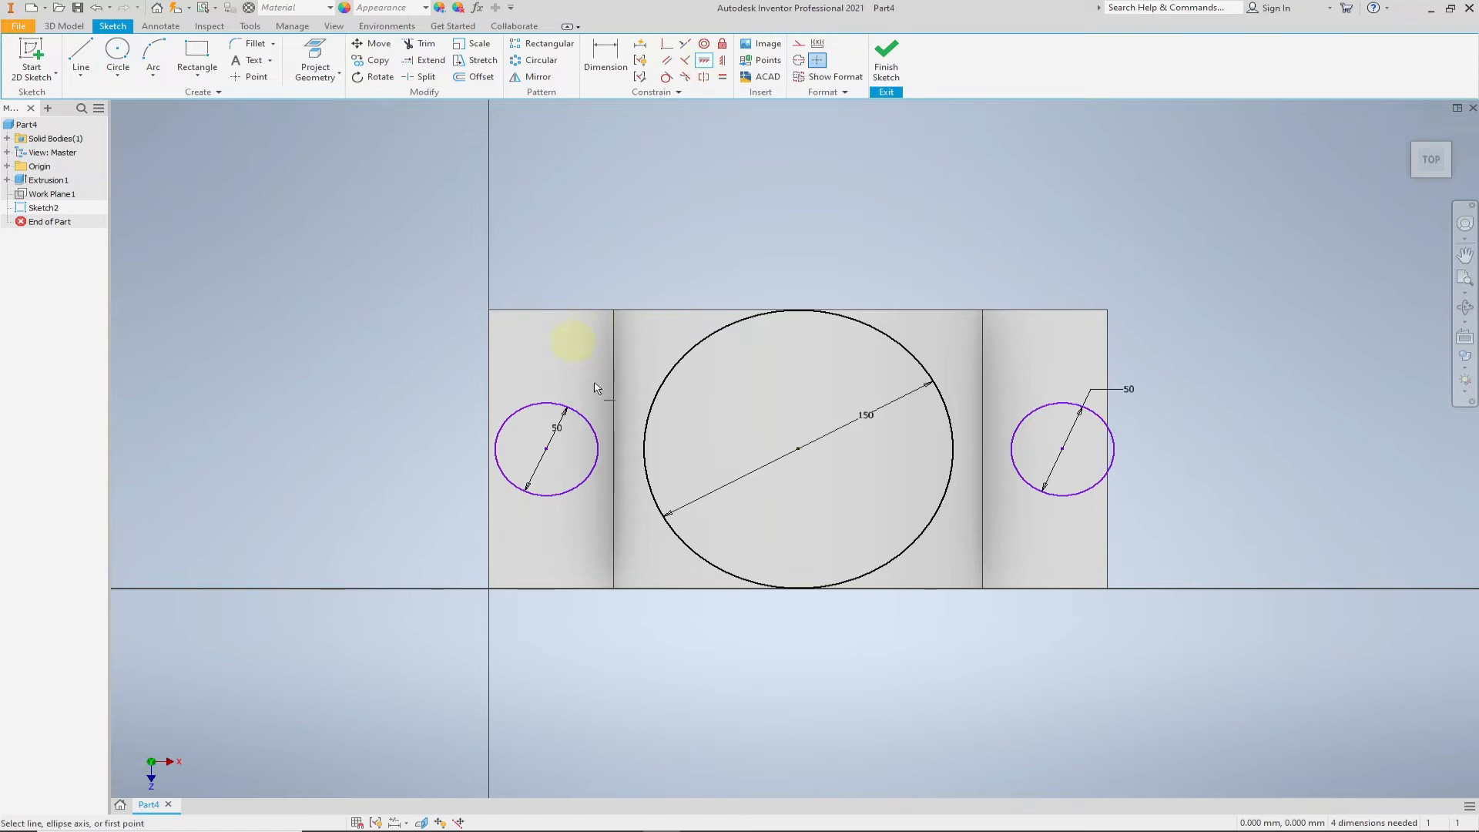
{"action": "left_click", "coordinate": [547, 450]}
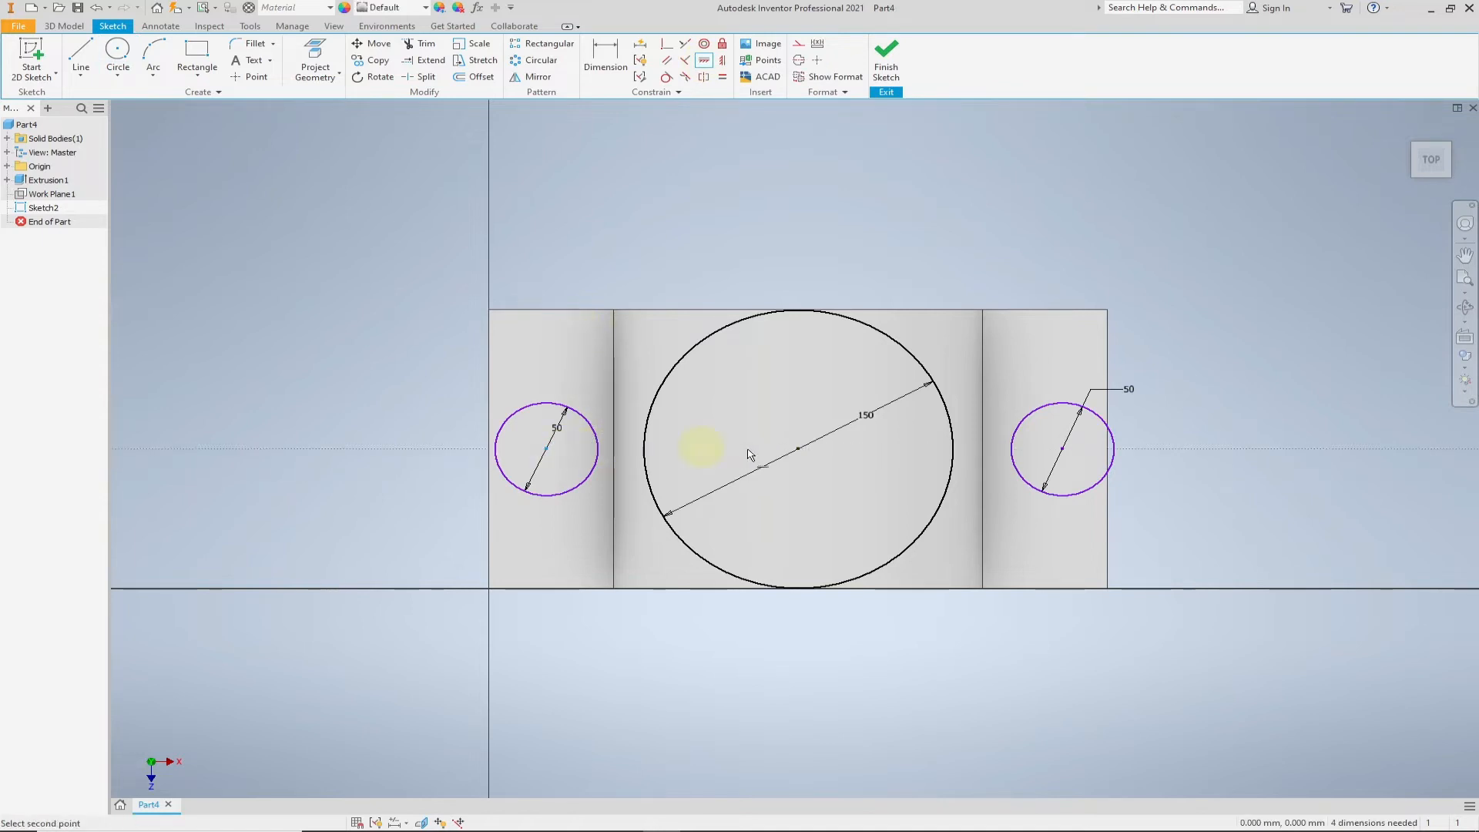
{"action": "left_click", "coordinate": [799, 449]}
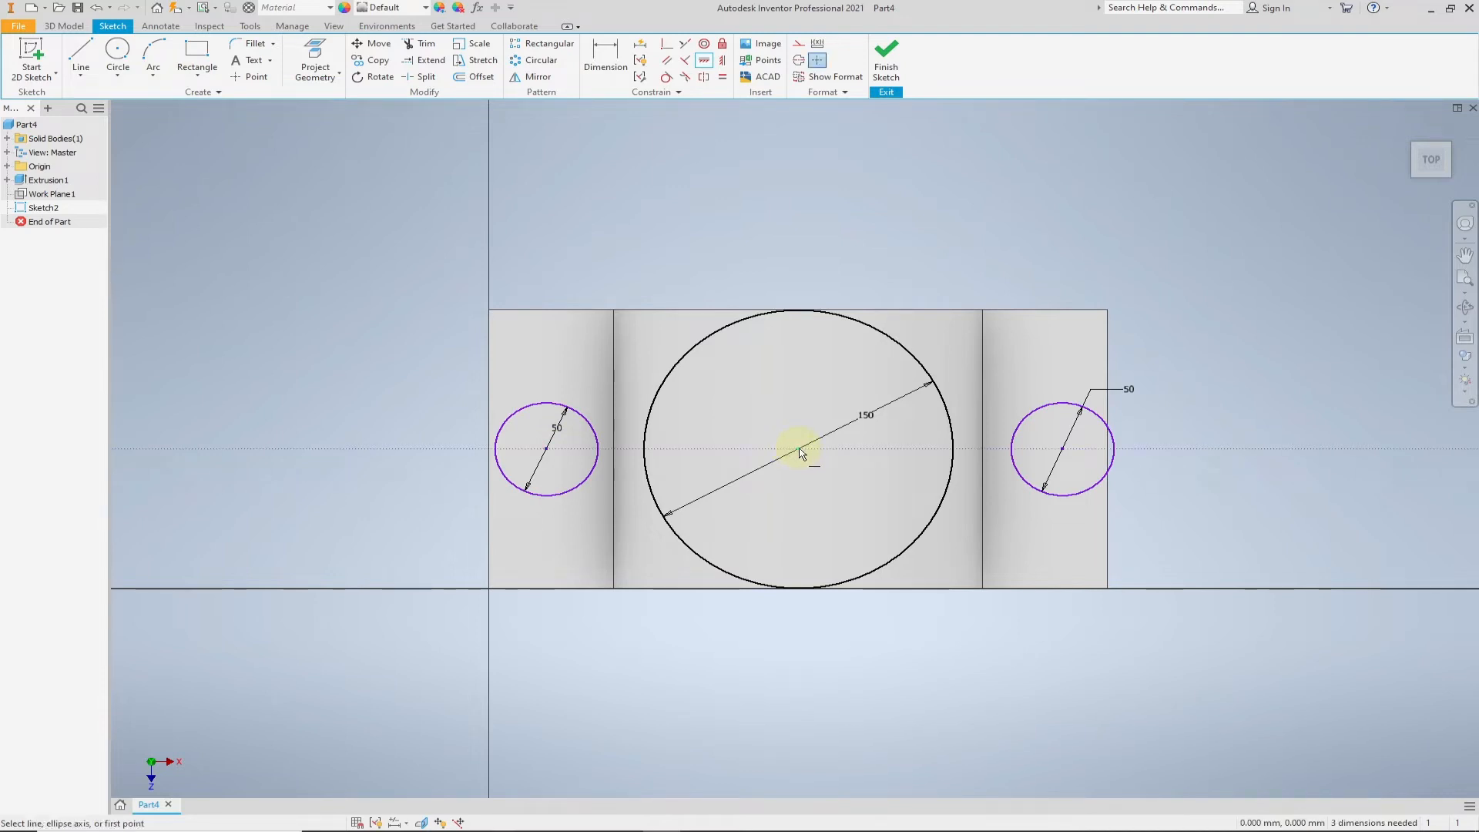
{"action": "left_click", "coordinate": [1064, 450]}
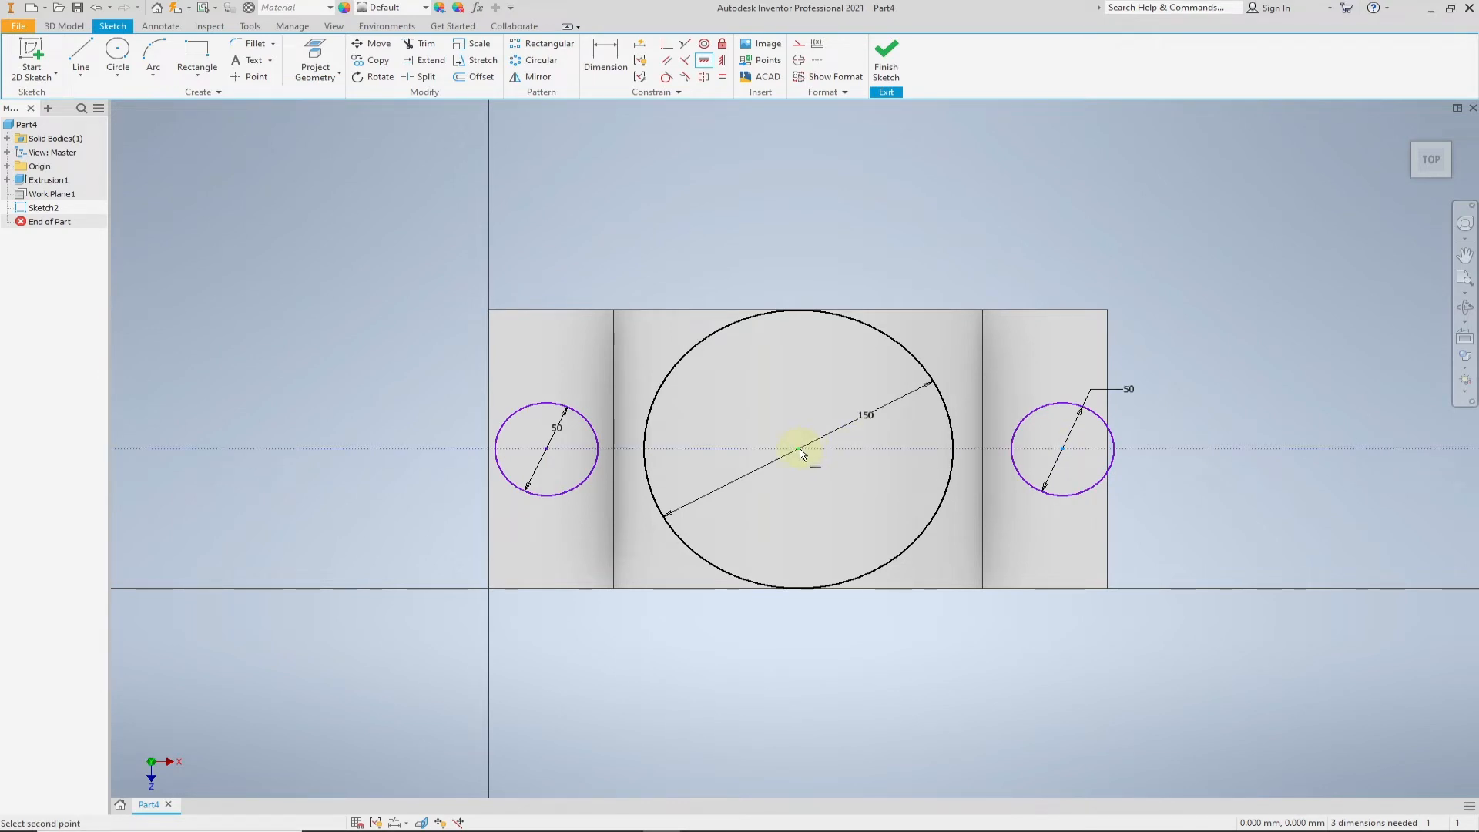
{"action": "left_click", "coordinate": [825, 473]}
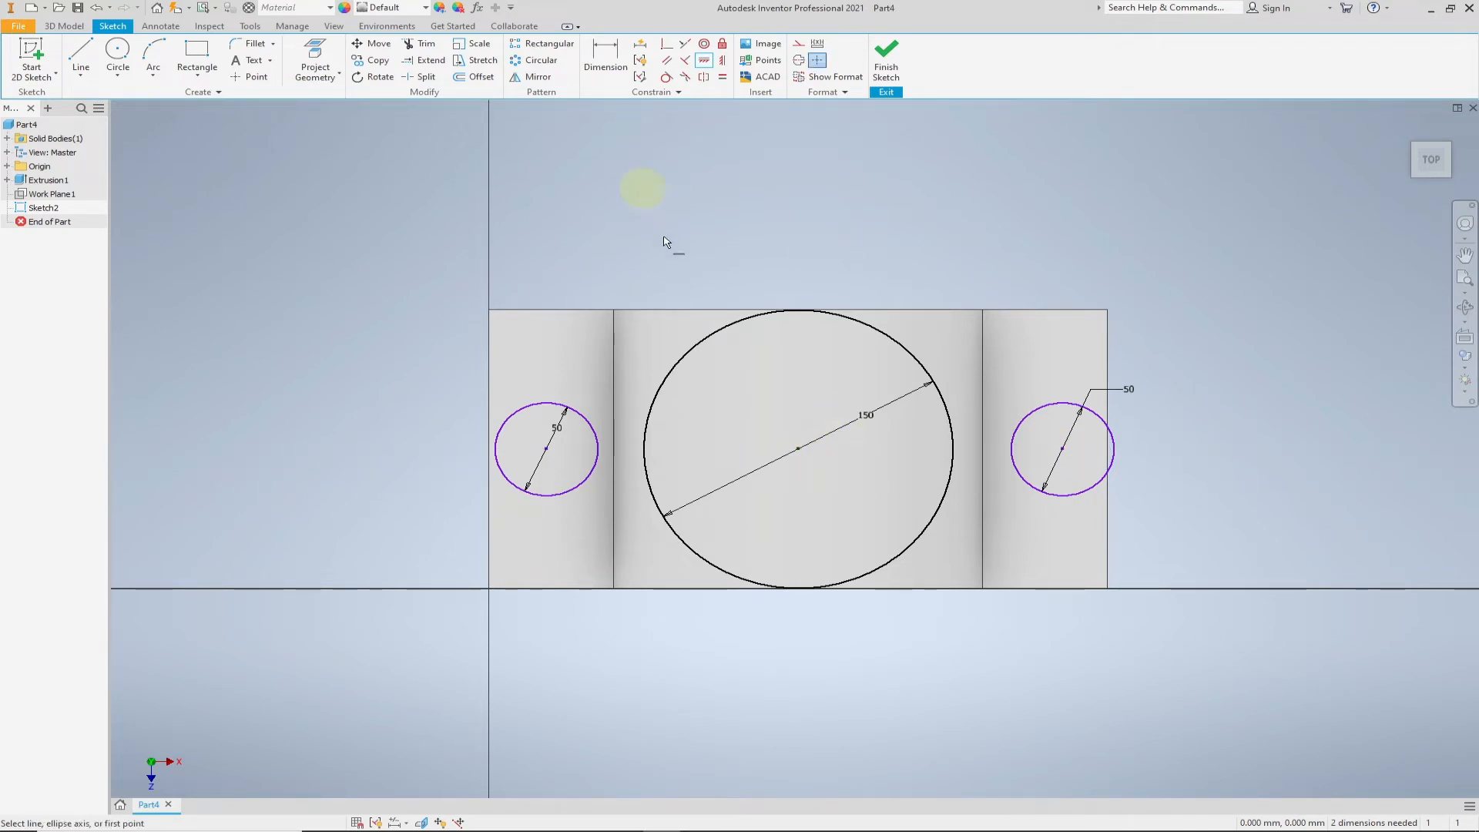
{"action": "right_click", "coordinate": [692, 290]}
{"action": "left_click", "coordinate": [646, 306]}
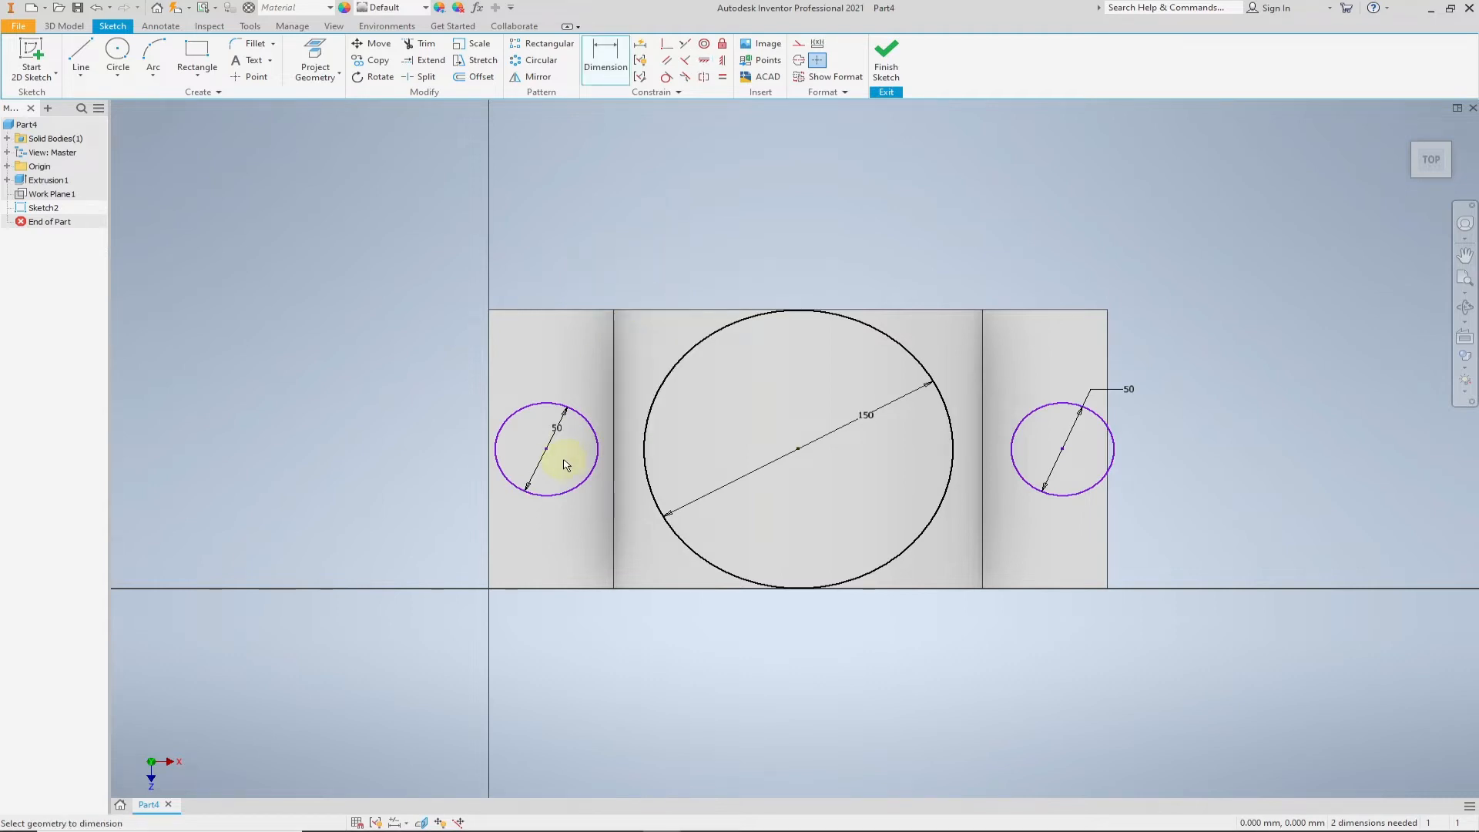
{"action": "left_click", "coordinate": [544, 587]}
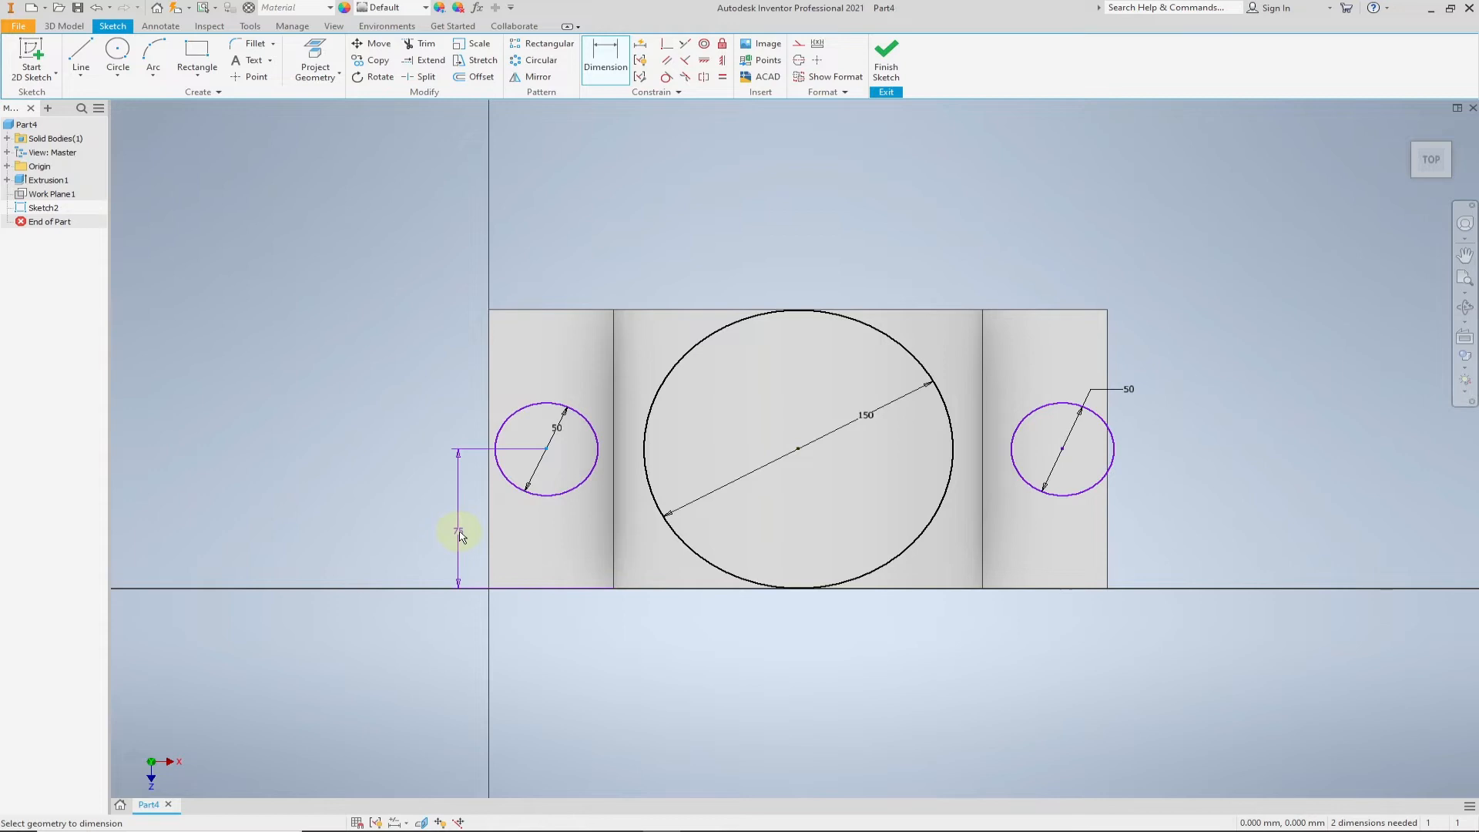
{"action": "left_click", "coordinate": [460, 537]}
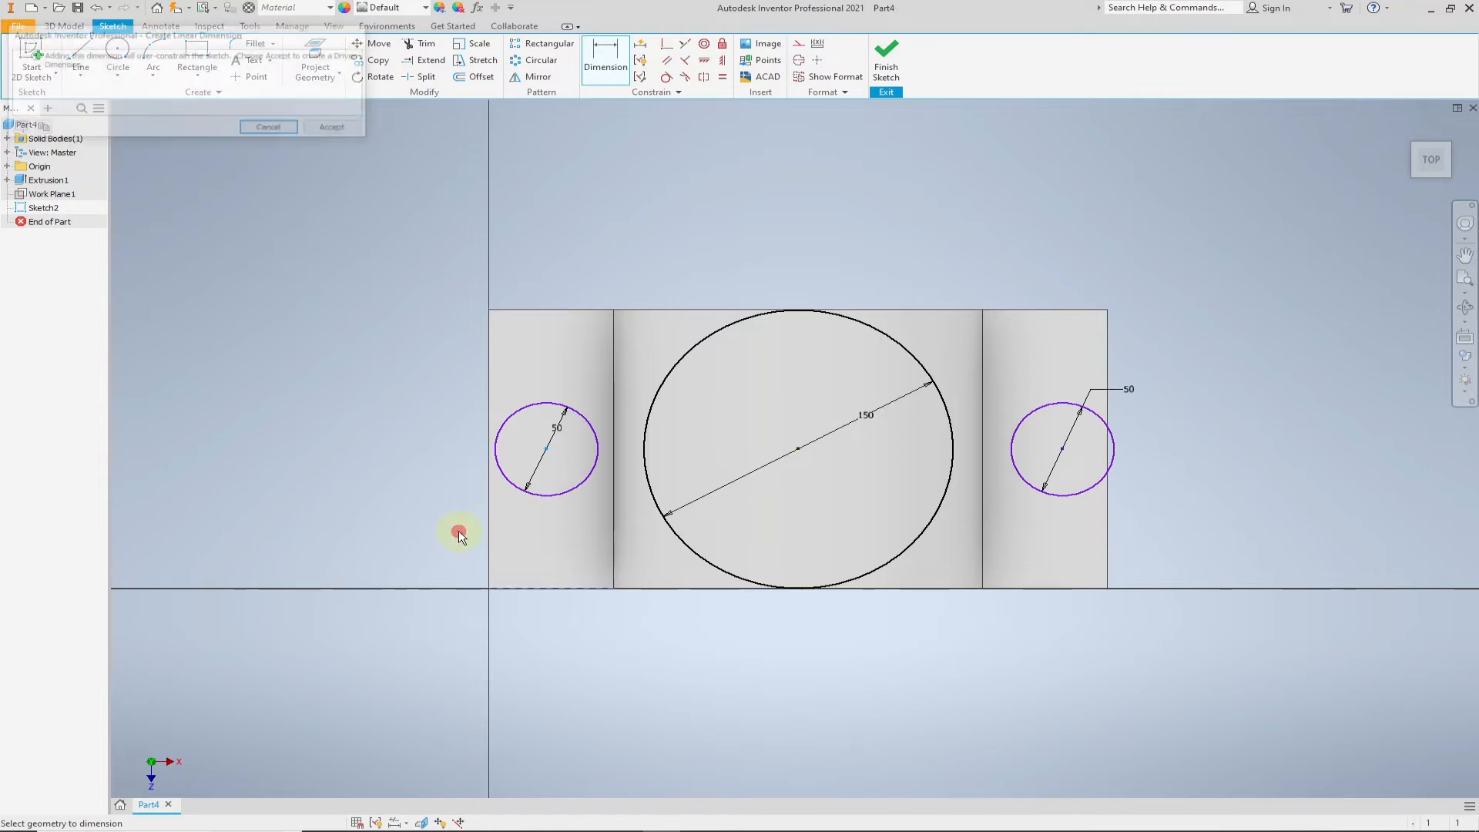
{"action": "left_click", "coordinate": [289, 128]}
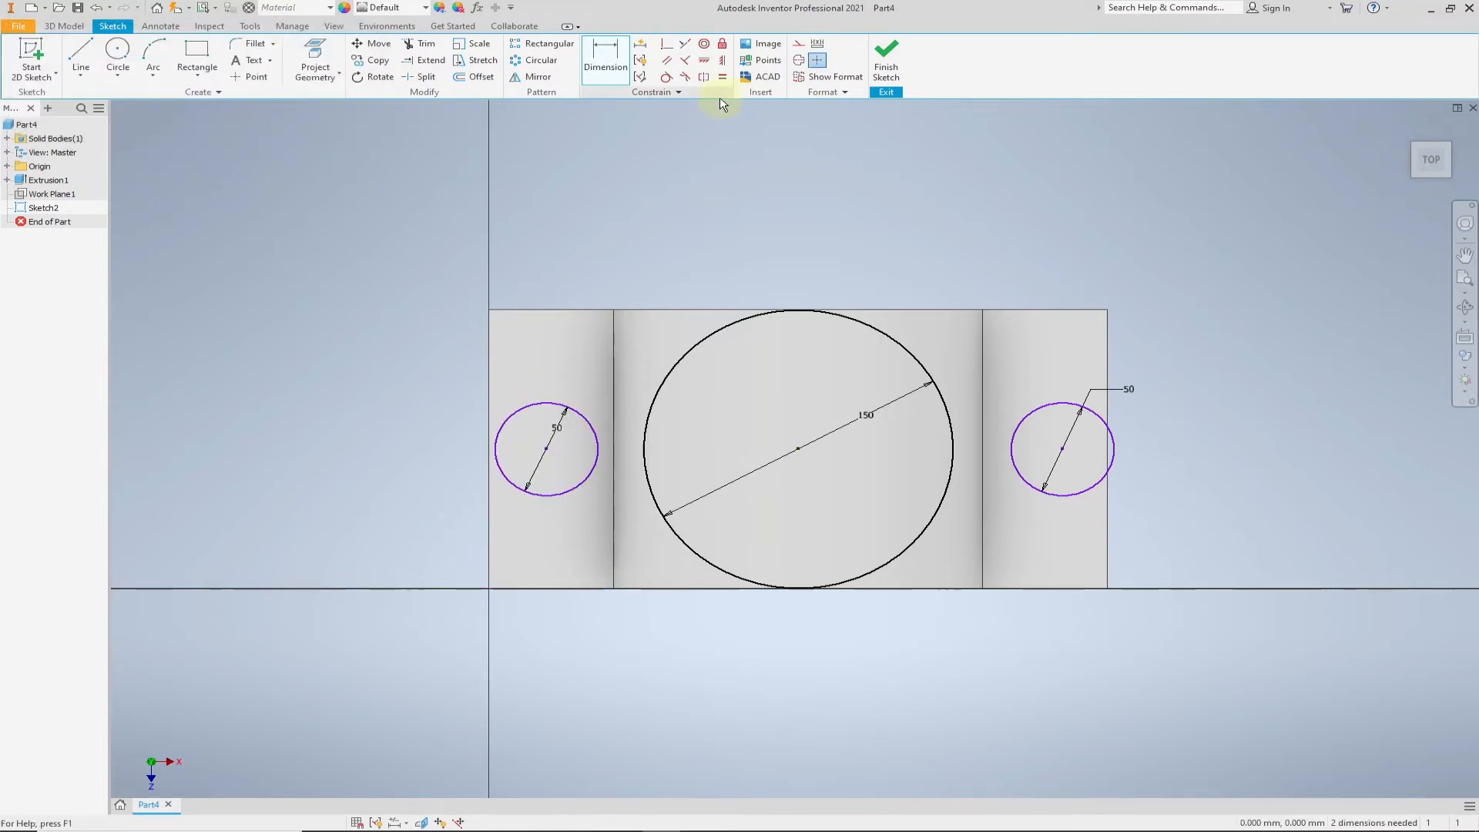
- Make each 50 mm circle tangent to the outer edge of its flange
{"action": "left_click", "coordinate": [665, 78]}
{"action": "left_click", "coordinate": [496, 453]}
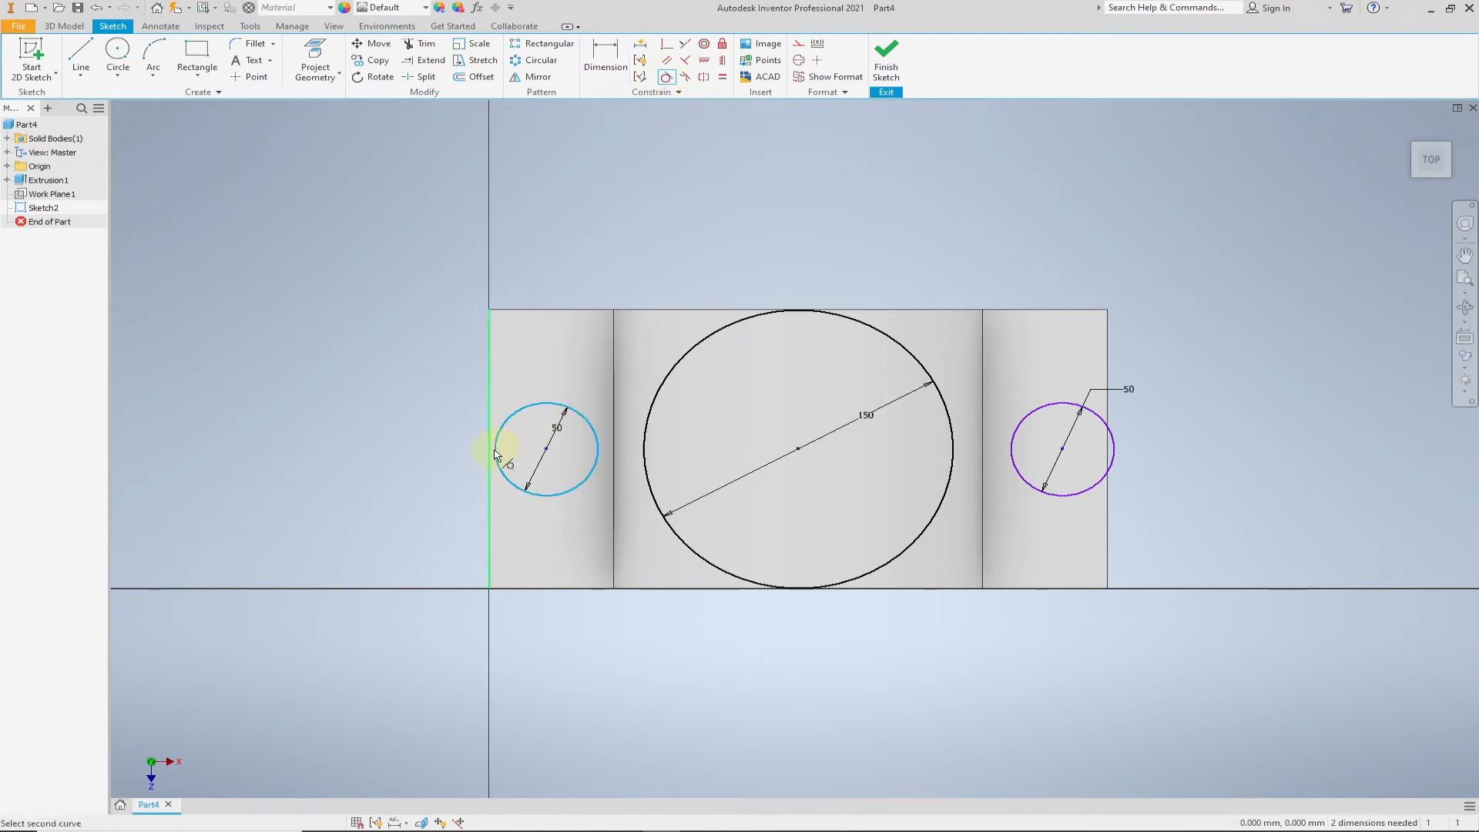
{"action": "left_click", "coordinate": [491, 455]}
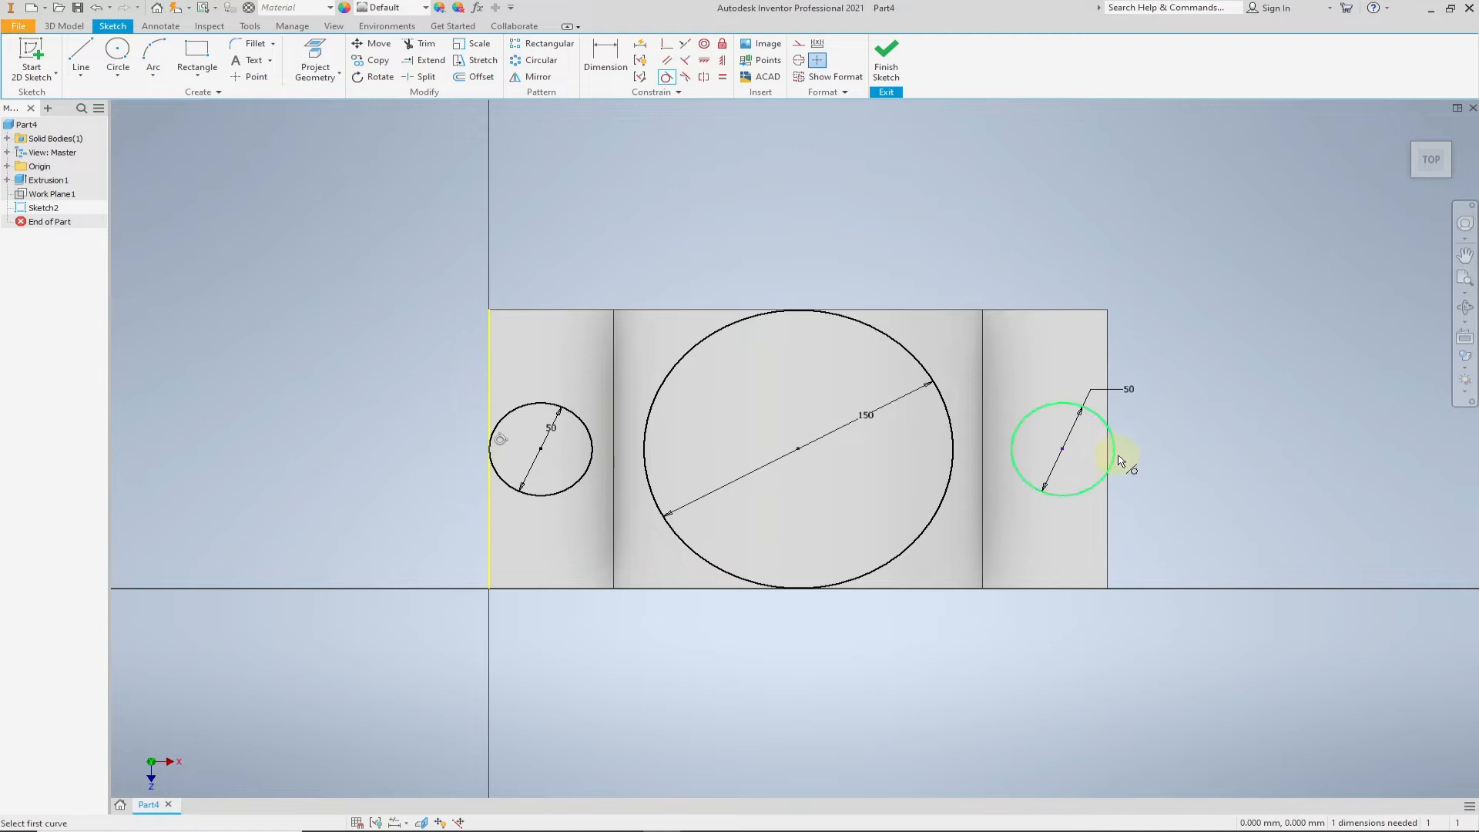
{"action": "left_click", "coordinate": [1111, 454]}
{"action": "left_click", "coordinate": [1107, 455]}
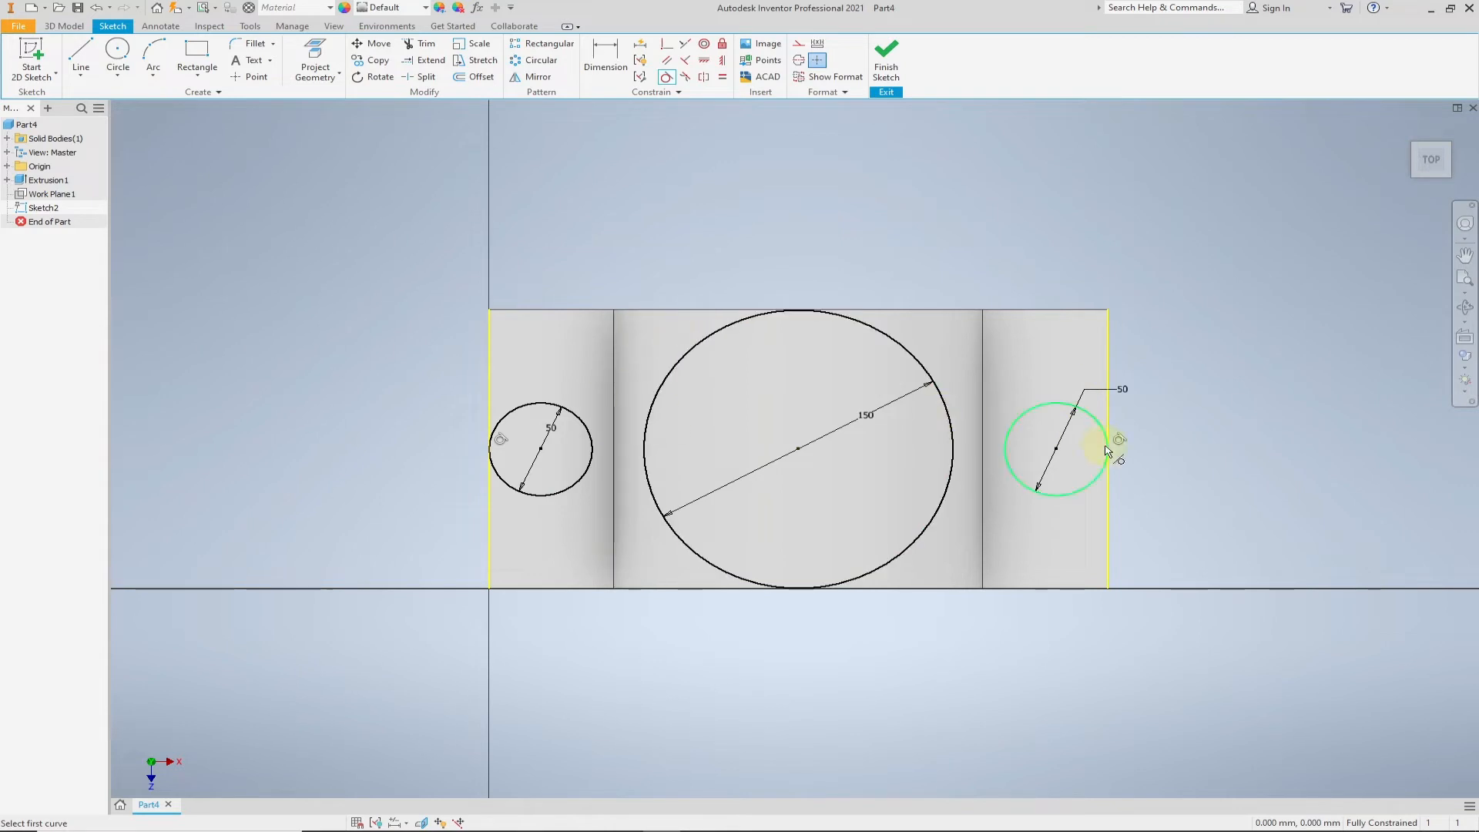
- Sketch two separate sloping lines above the circles, crossing each other over the large circle
{"action": "left_click", "coordinate": [81, 55]}
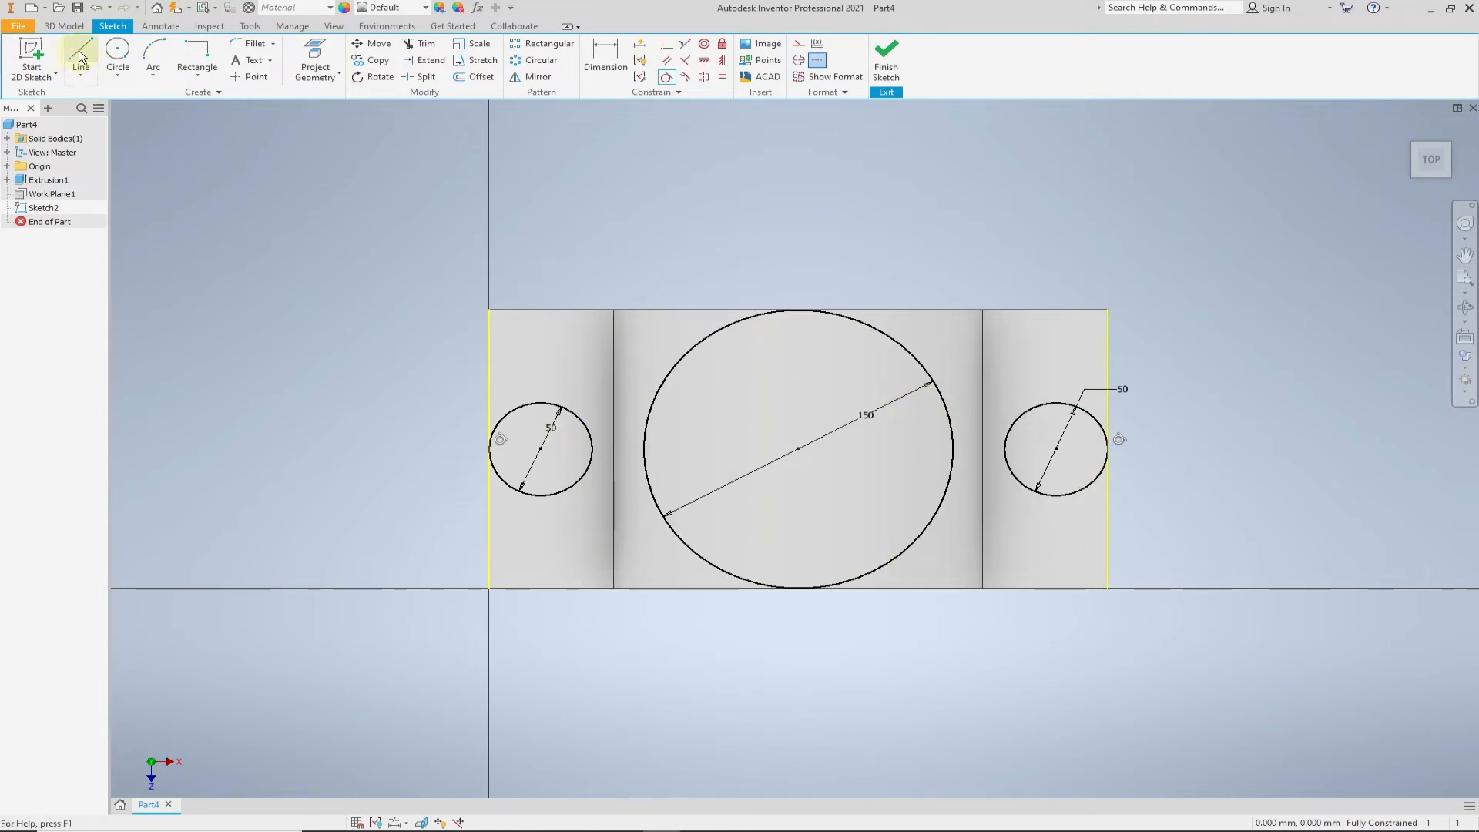
{"action": "left_click", "coordinate": [337, 434]}
{"action": "left_click", "coordinate": [852, 205]}
{"action": "right_click", "coordinate": [685, 190]}
{"action": "left_click", "coordinate": [684, 147]}
{"action": "left_click", "coordinate": [594, 192]}
{"action": "left_click", "coordinate": [1331, 434]}
- Sketch two separate sloping lines below the circles, crossing each other under the large circle
{"action": "right_click", "coordinate": [1226, 352]}
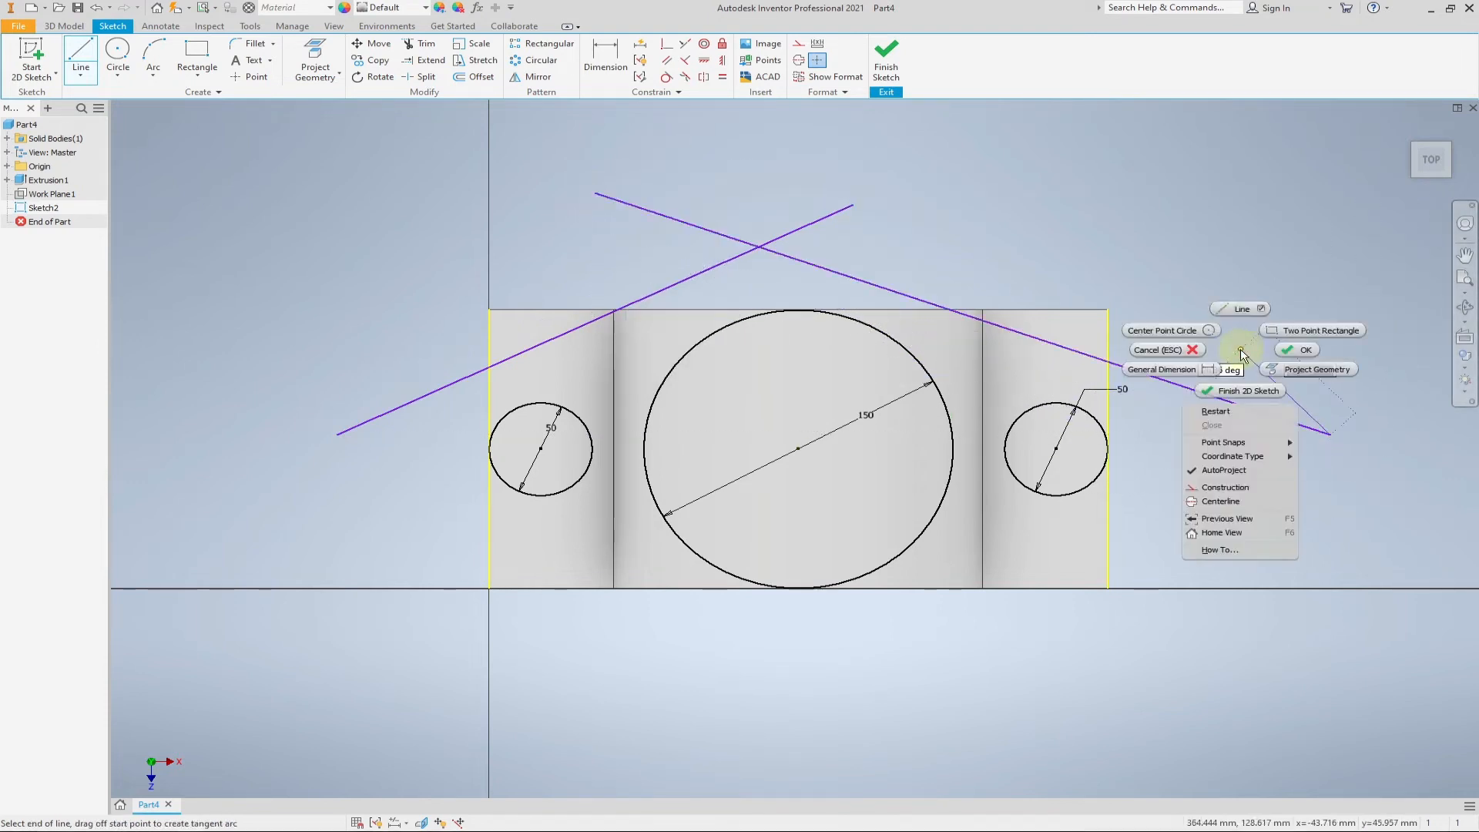
{"action": "left_click", "coordinate": [1232, 309]}
{"action": "left_click", "coordinate": [384, 493]}
{"action": "left_click", "coordinate": [872, 705]}
{"action": "right_click", "coordinate": [759, 690]}
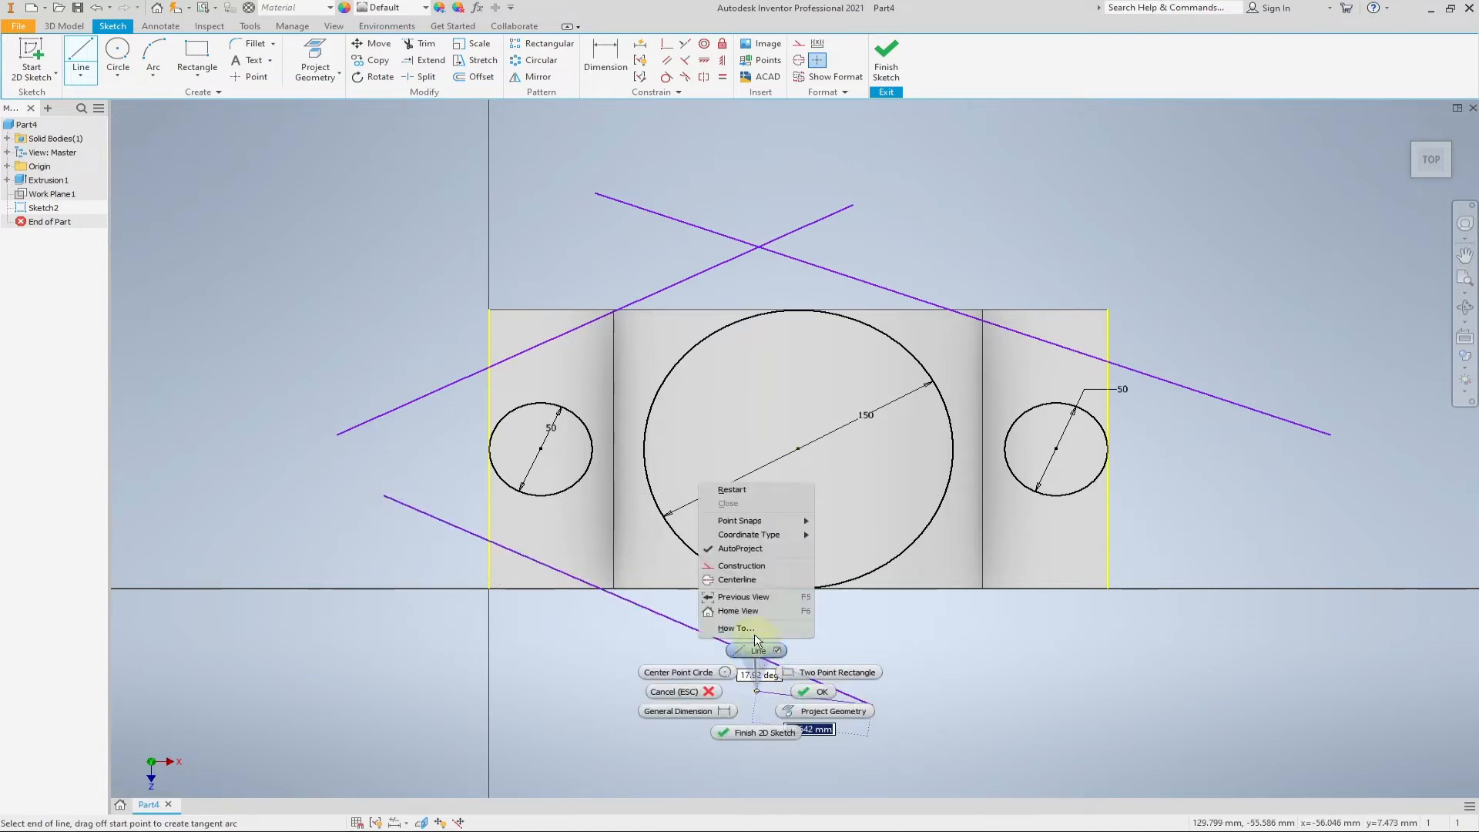
{"action": "left_click", "coordinate": [758, 650]}
{"action": "left_click", "coordinate": [628, 665]}
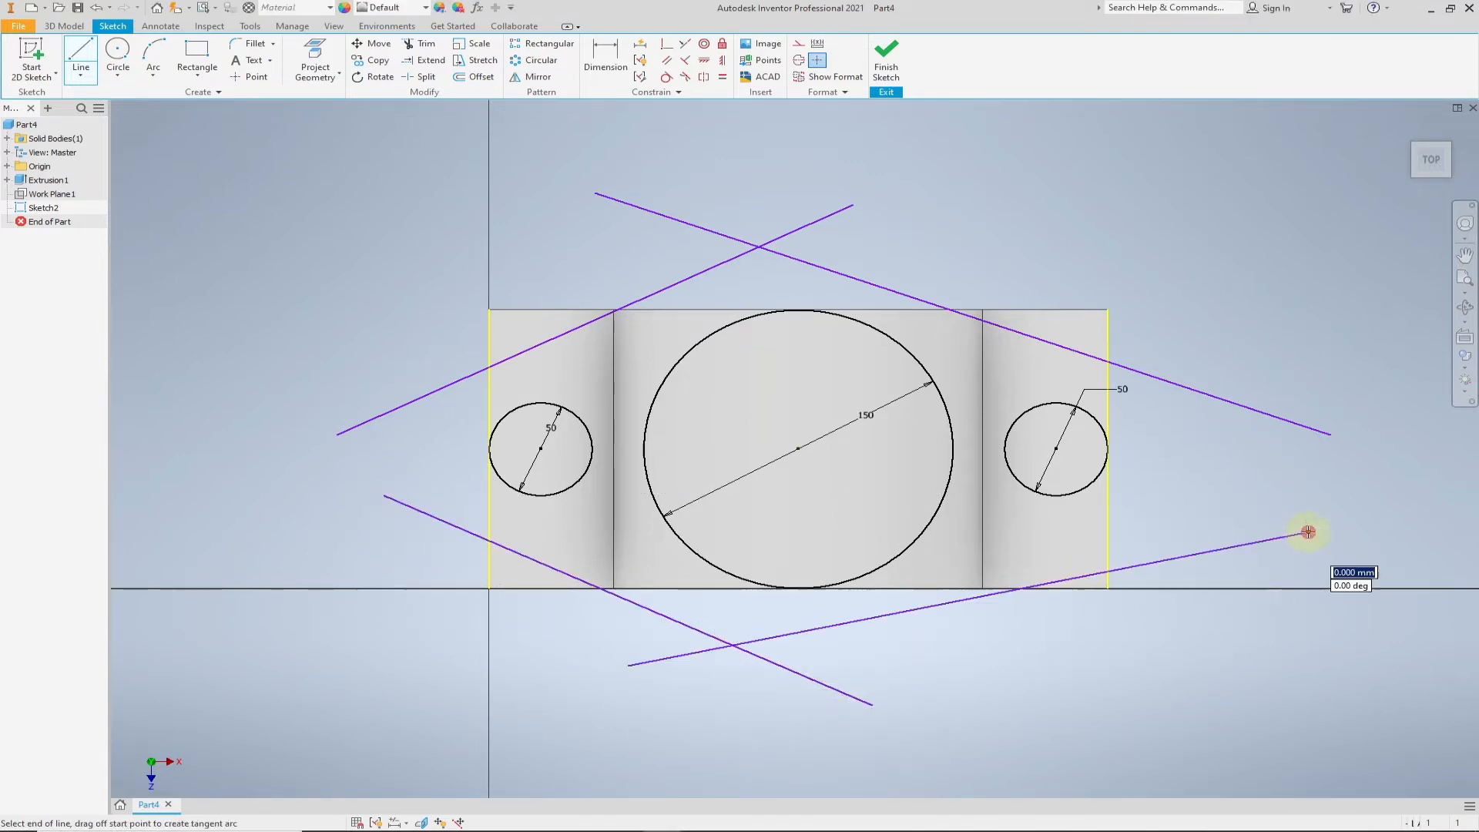
{"action": "right_click", "coordinate": [1265, 491]}
{"action": "left_click", "coordinate": [1327, 492]}
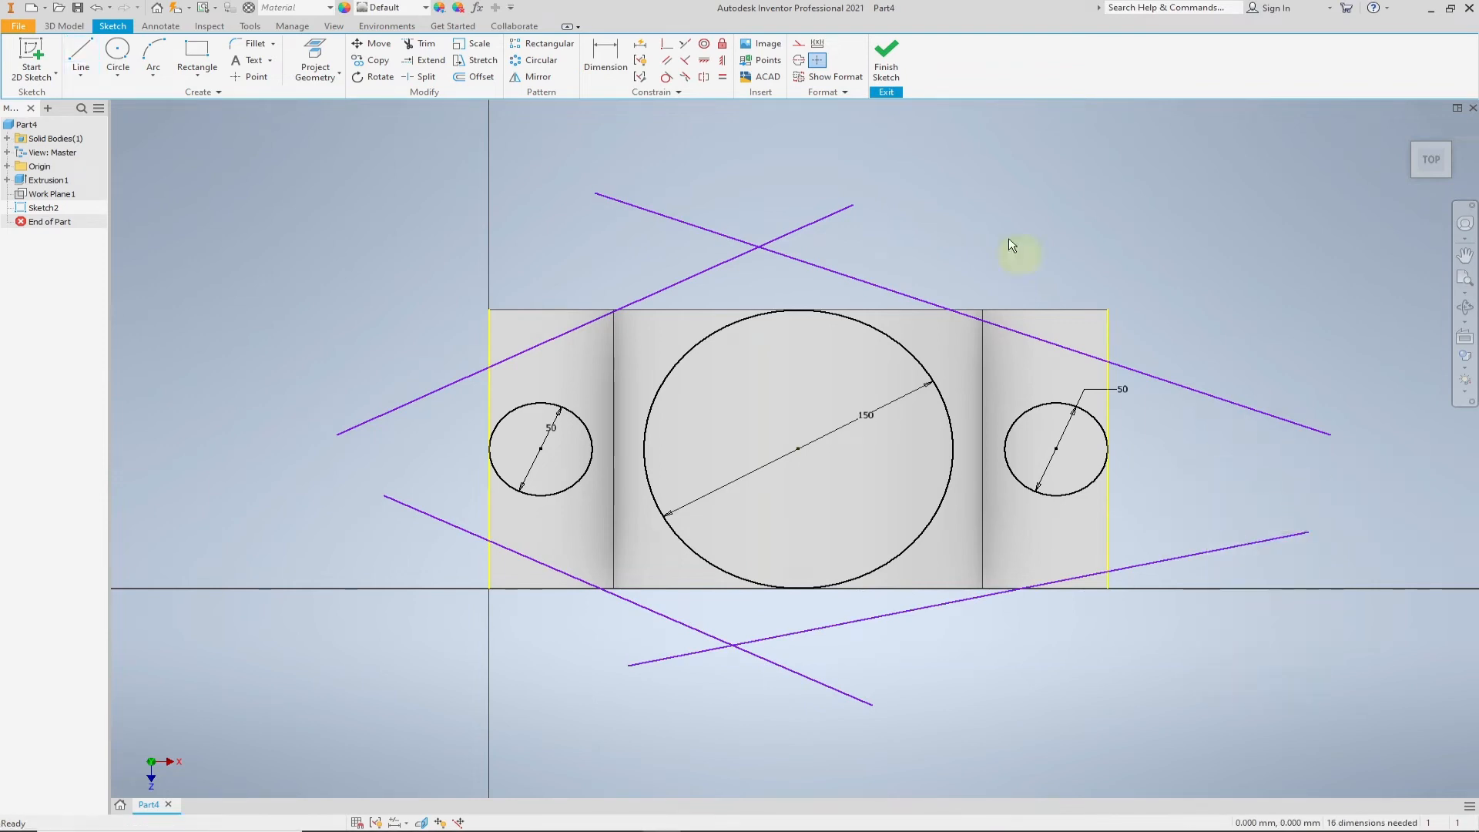
- Make the upper-left line tangent to both the large circle and the left 50 mm circle
{"action": "left_click", "coordinate": [667, 79]}
{"action": "left_click", "coordinate": [717, 266]}
{"action": "left_click", "coordinate": [754, 318]}
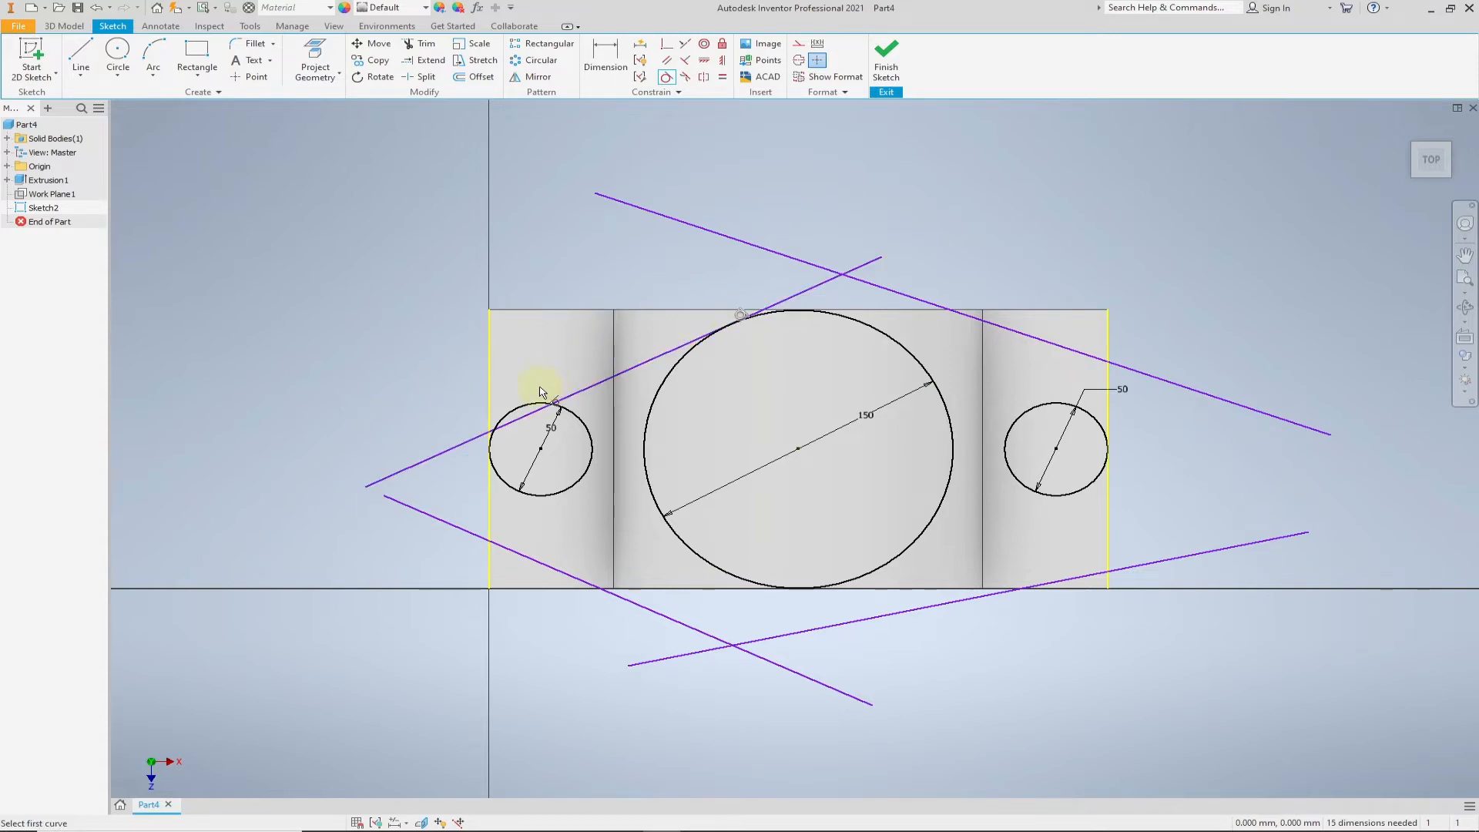
{"action": "left_click", "coordinate": [517, 408]}
{"action": "left_click", "coordinate": [516, 410]}
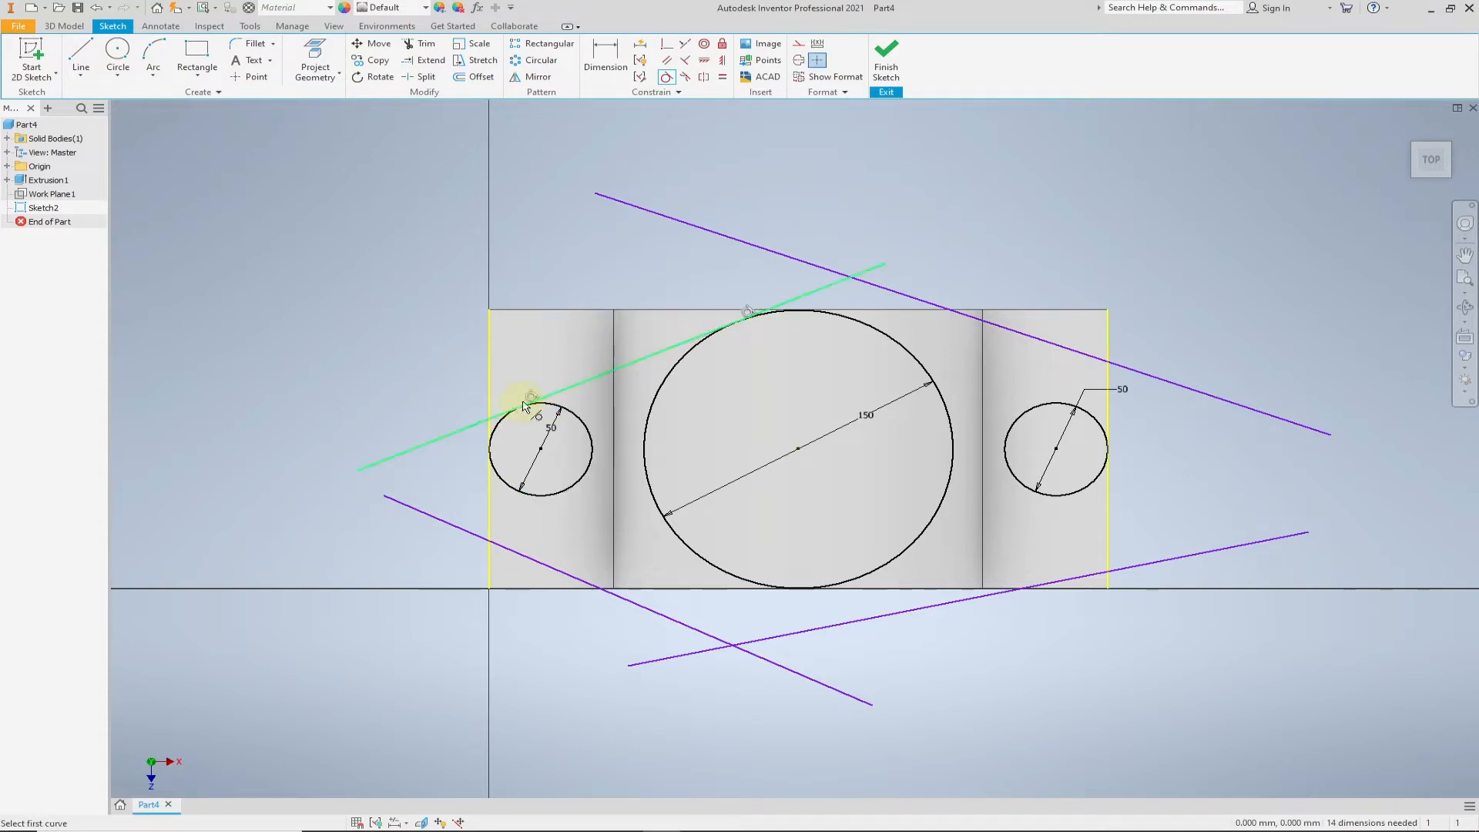
- Make the upper-right sloping line tangent to both the large circle and the right 50 mm circle
{"action": "scroll", "coordinate": [763, 382], "scroll_direction": "up", "scroll_amount": 3}
{"action": "scroll", "coordinate": [928, 408], "scroll_direction": "down", "scroll_amount": 2}
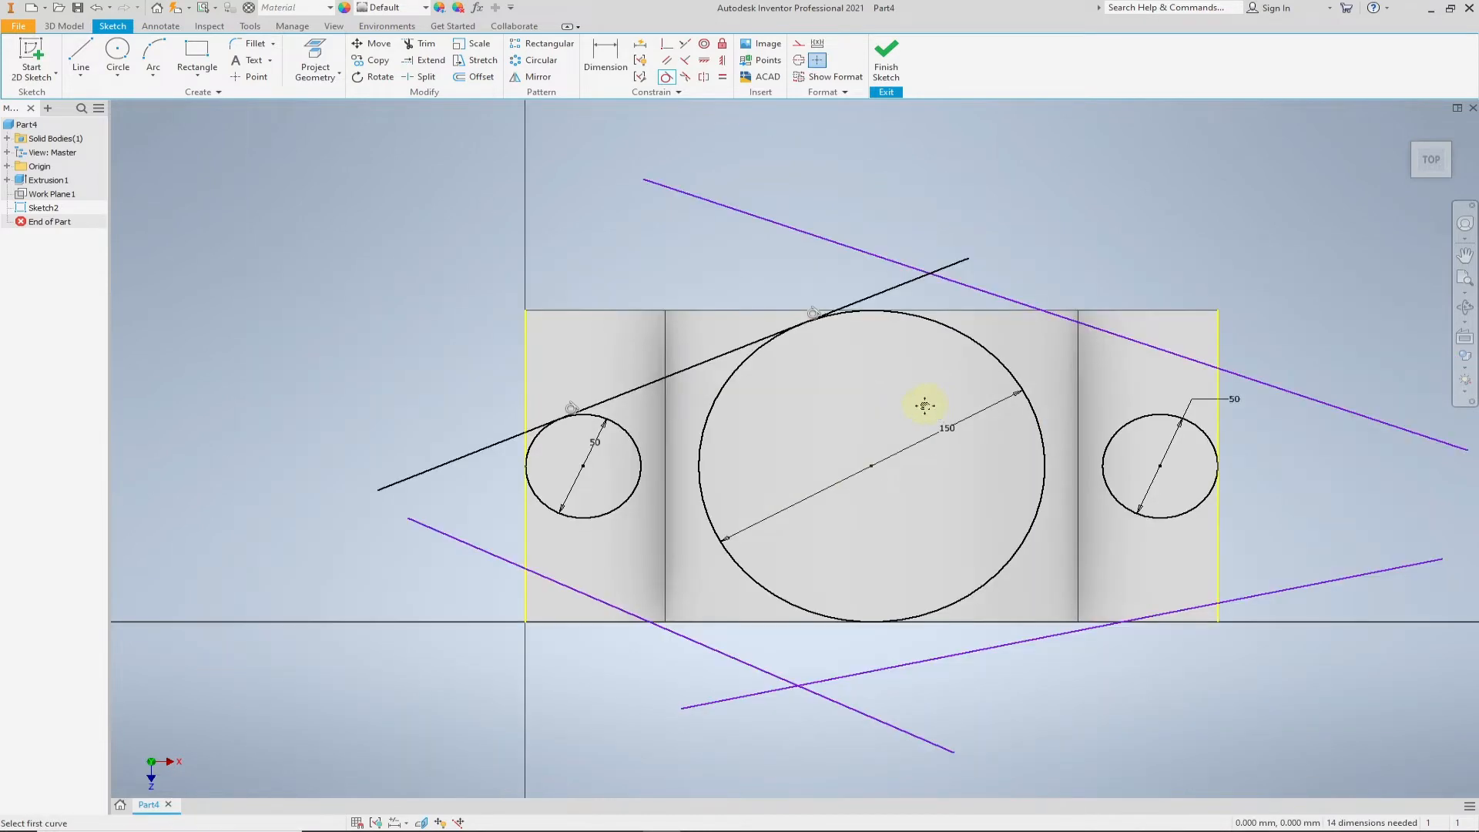
{"action": "scroll", "coordinate": [848, 347], "scroll_direction": "up", "scroll_amount": 1}
{"action": "left_click", "coordinate": [846, 280]}
{"action": "left_click", "coordinate": [804, 311]}
{"action": "left_click", "coordinate": [1023, 385]}
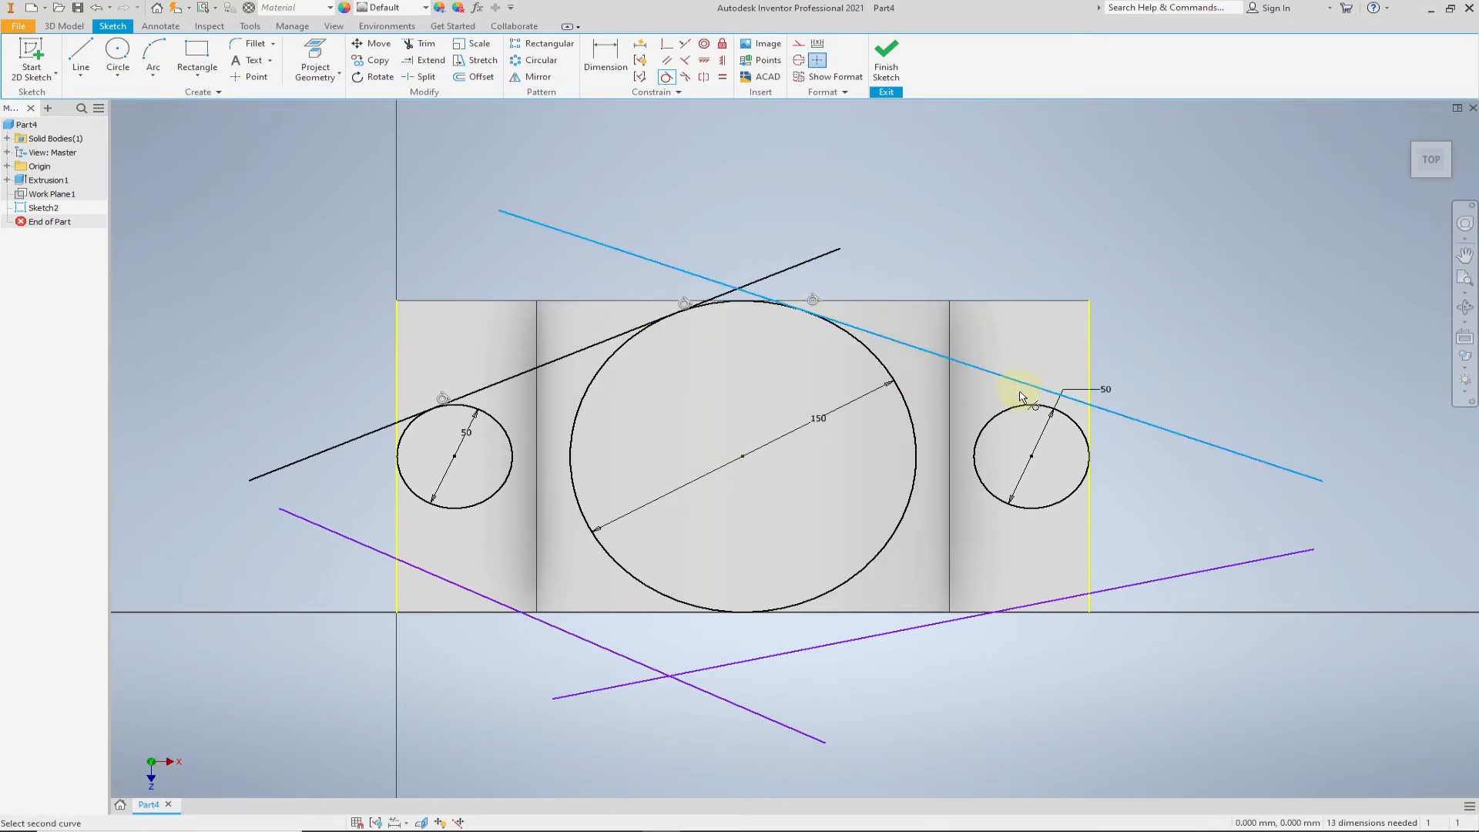
{"action": "left_click", "coordinate": [1029, 405]}
- Make the lower-right sloping line tangent to both the right 50 mm circle and the large circle
{"action": "left_click", "coordinate": [1077, 596]}
{"action": "left_click", "coordinate": [1048, 510]}
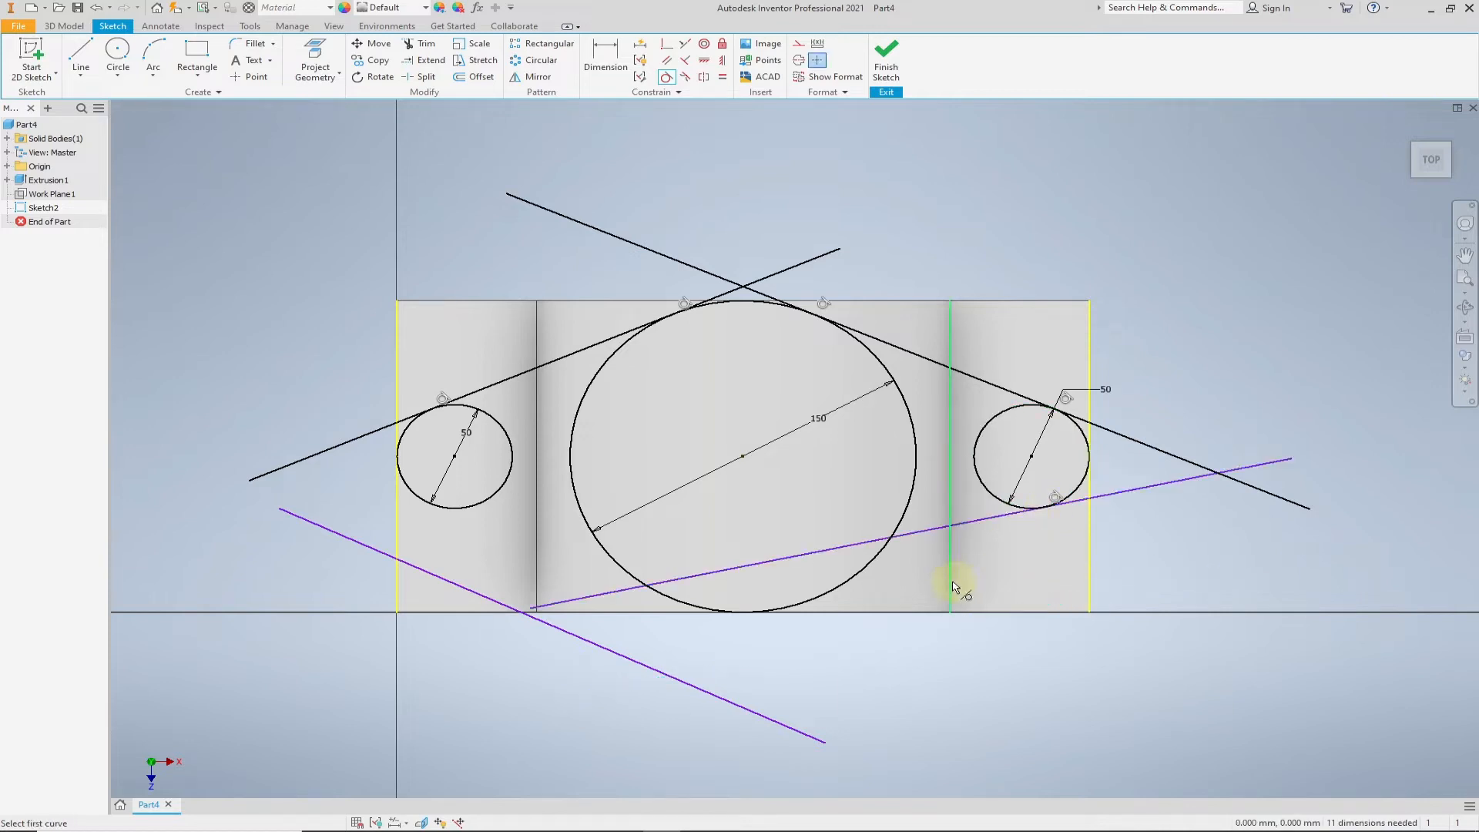
{"action": "left_click", "coordinate": [806, 553]}
{"action": "left_click", "coordinate": [811, 607]}
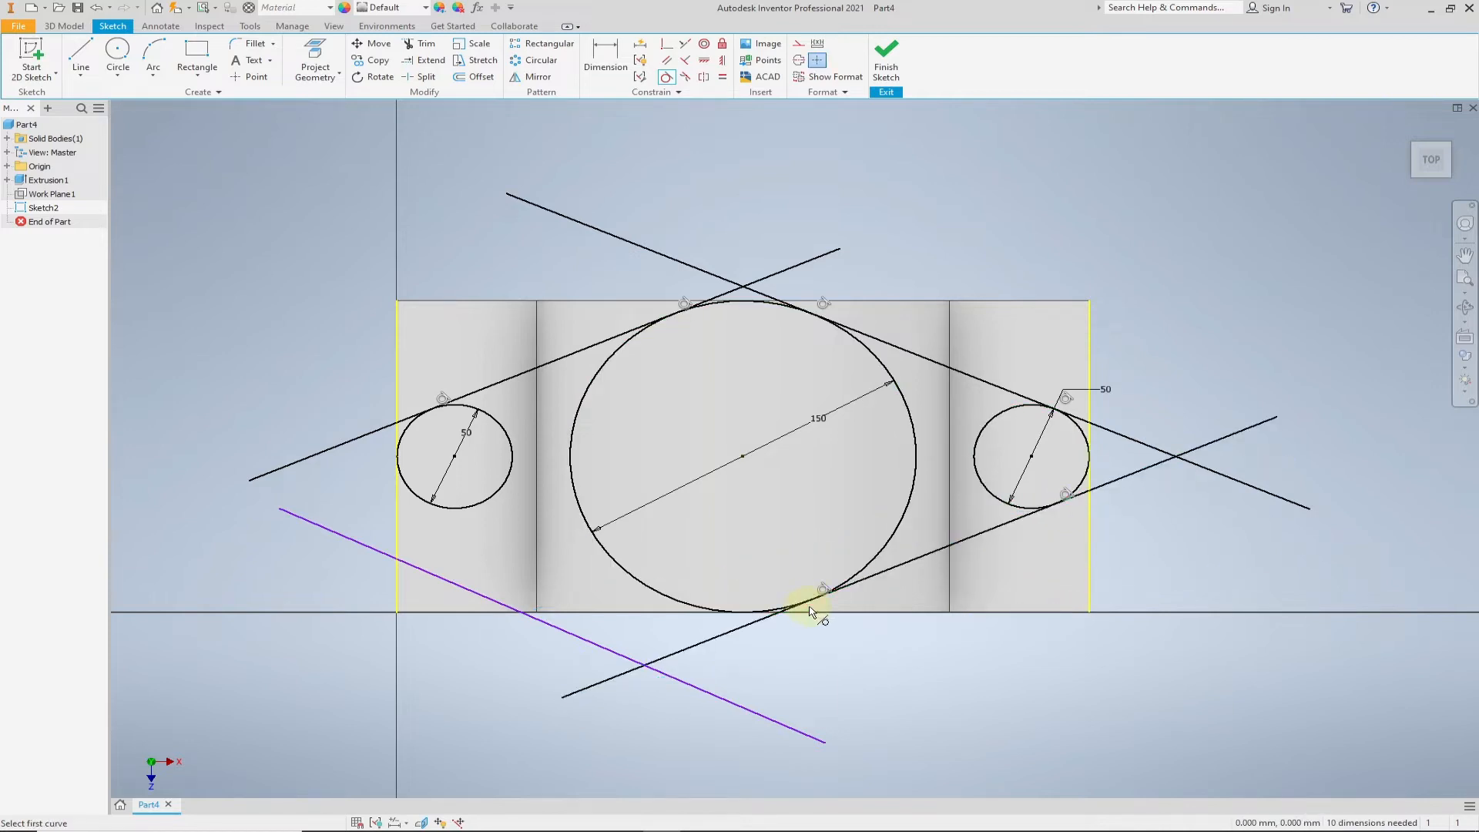
- Make the lower-left sloping line tangent to both the large circle and the left 50 mm circle
{"action": "left_click", "coordinate": [600, 648]}
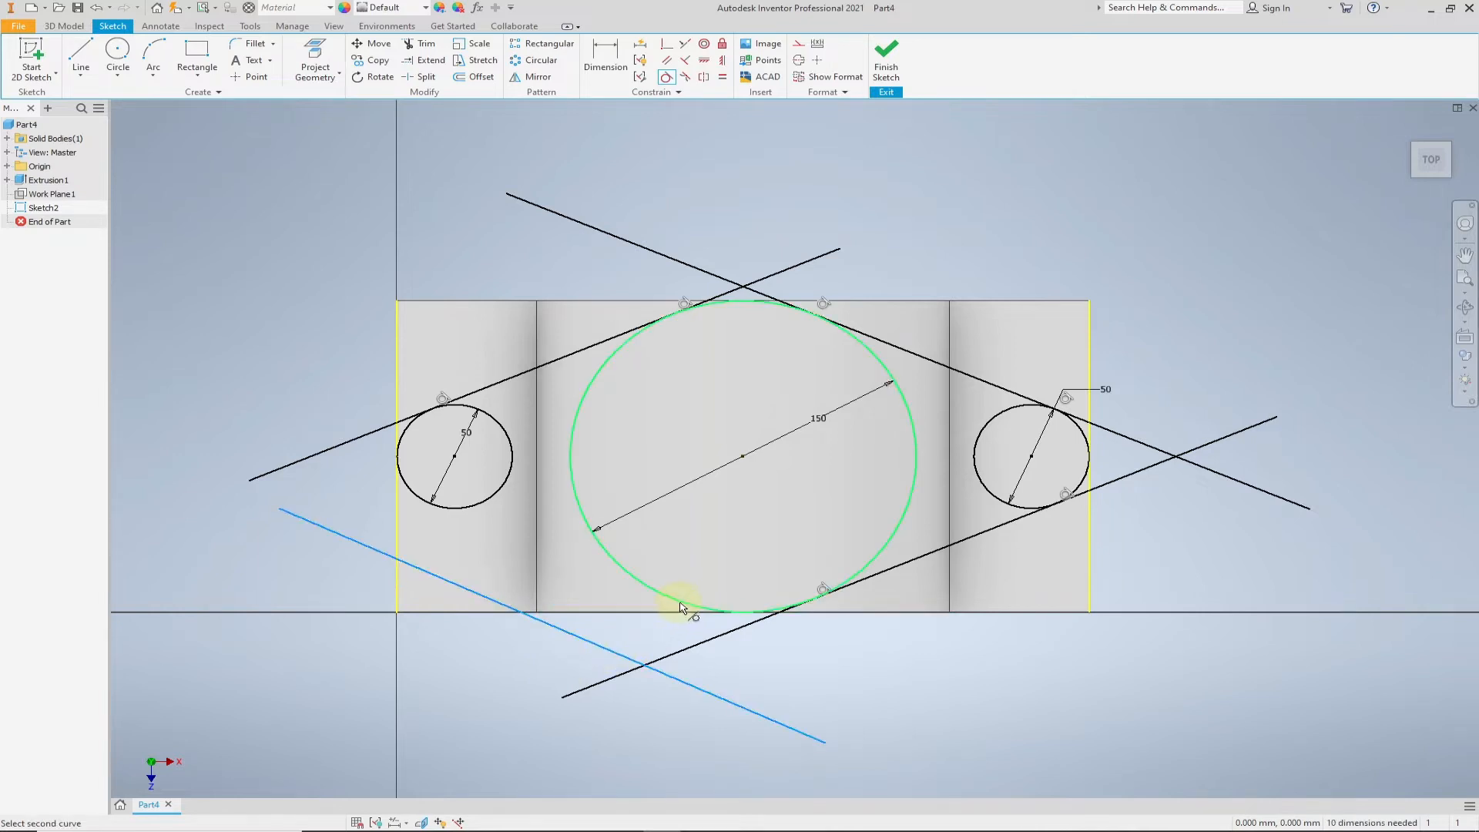
{"action": "left_click", "coordinate": [680, 600]}
{"action": "left_click", "coordinate": [486, 517]}
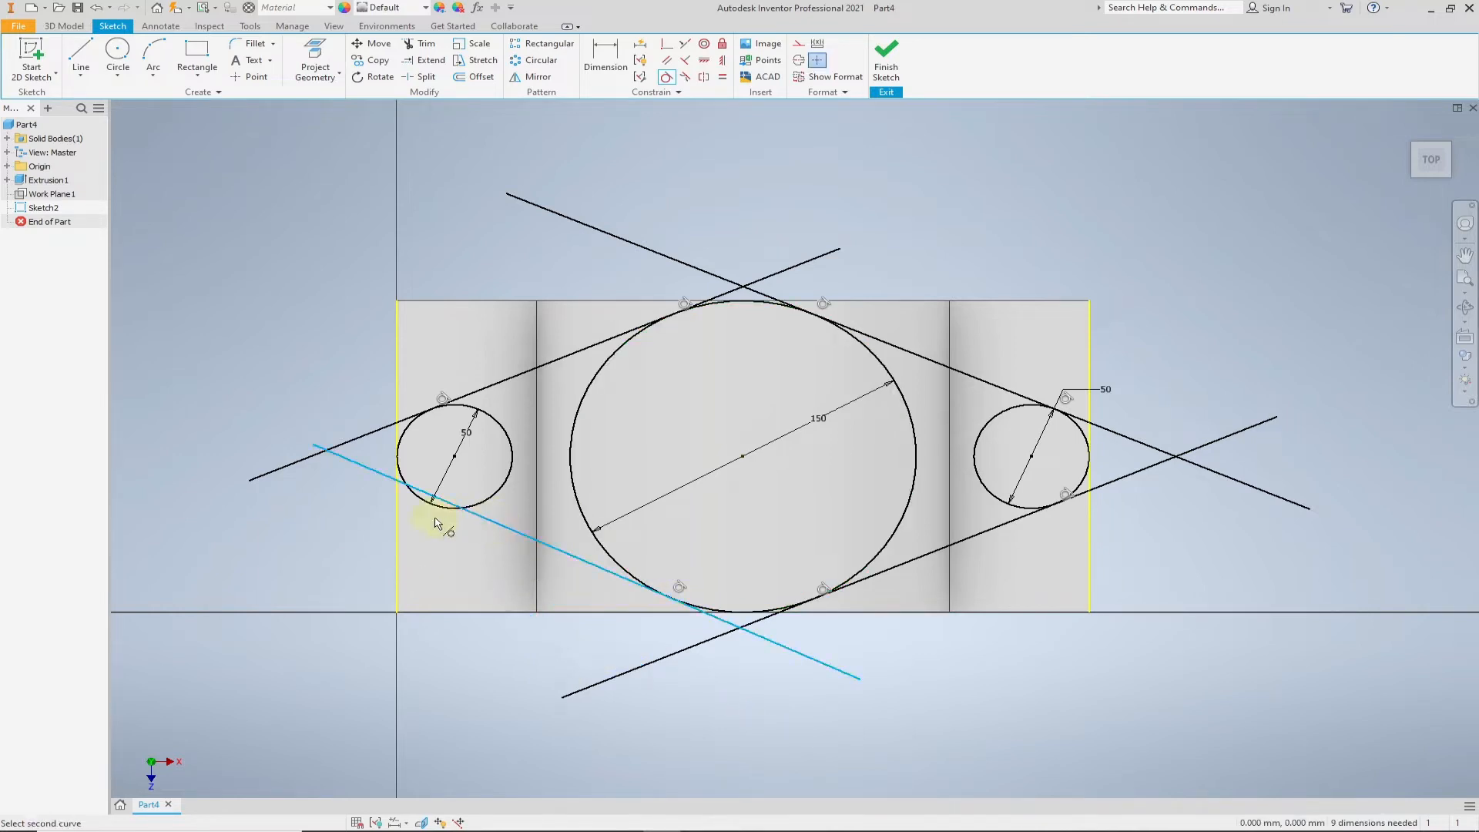
{"action": "left_click", "coordinate": [438, 511]}
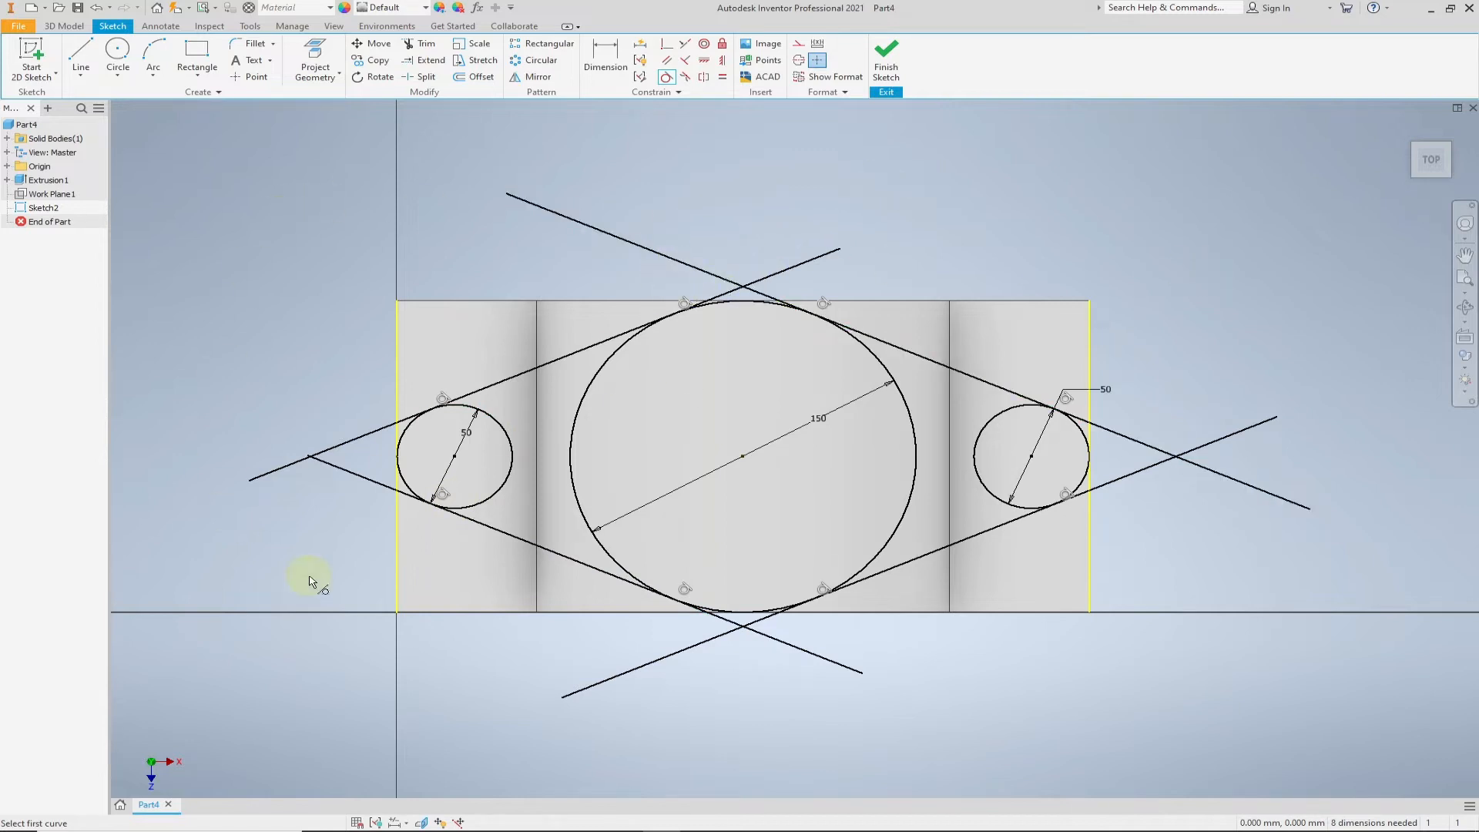
- Trim both tangent lines between the left 50 mm circle and the left flange's outer edge
{"action": "left_click", "coordinate": [429, 50]}
{"action": "scroll", "coordinate": [414, 420], "scroll_direction": "up", "scroll_amount": 10}
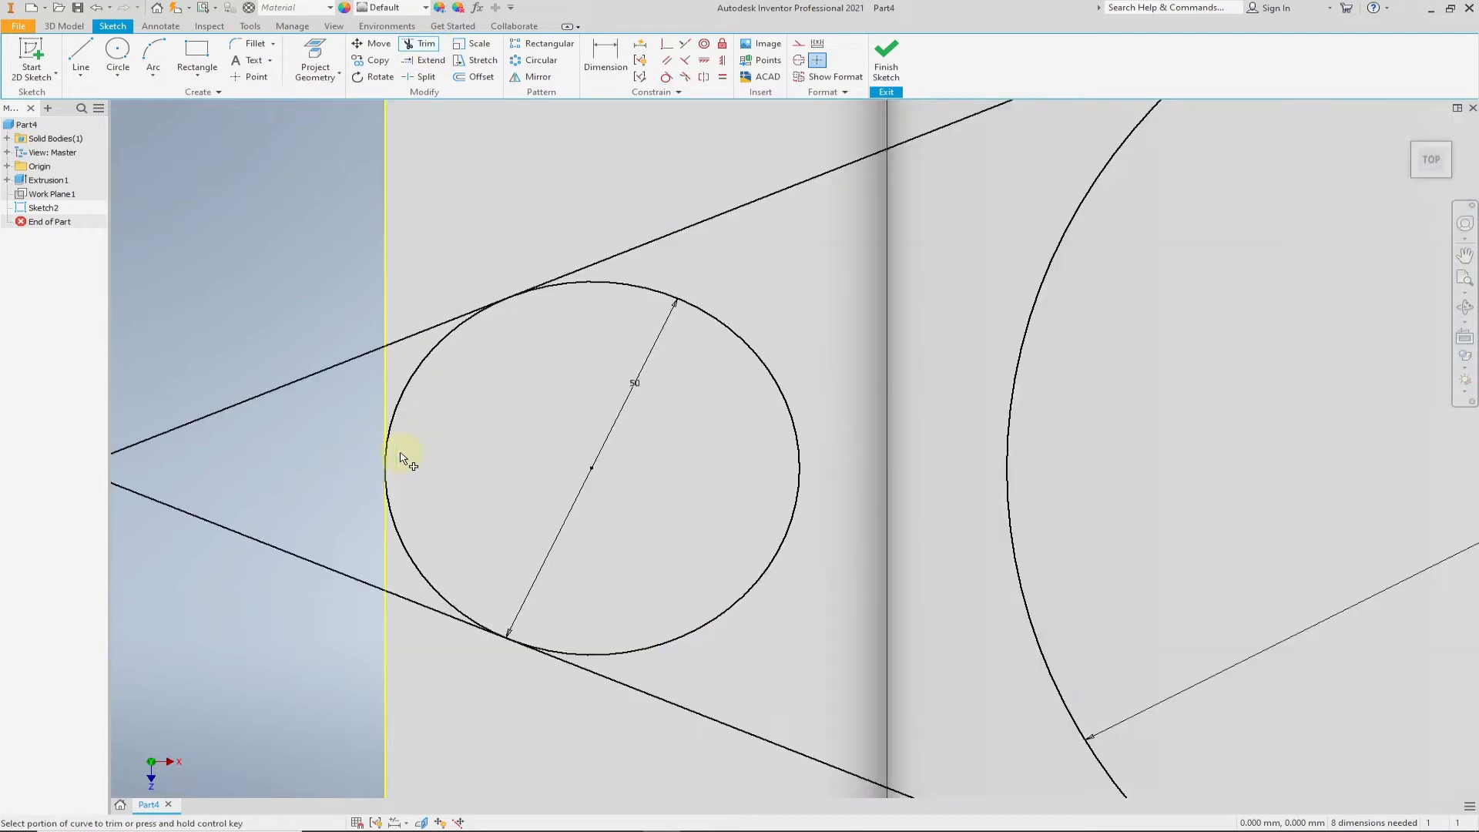
{"action": "left_click", "coordinate": [453, 257]}
{"action": "scroll", "coordinate": [517, 427], "scroll_direction": "down", "scroll_amount": 5}
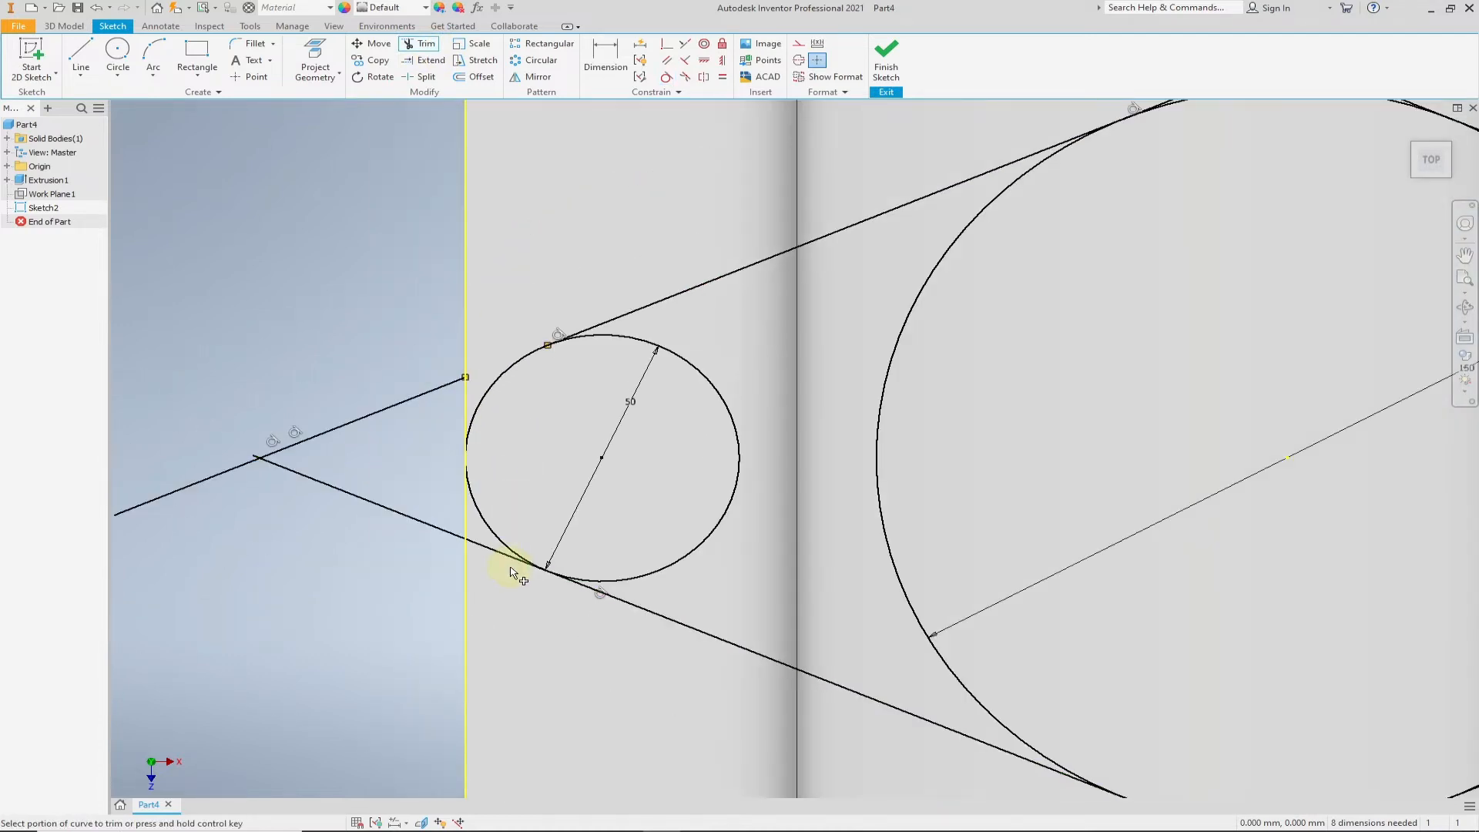
{"action": "left_click", "coordinate": [500, 555]}
{"action": "scroll", "coordinate": [628, 473], "scroll_direction": "down", "scroll_amount": 4}
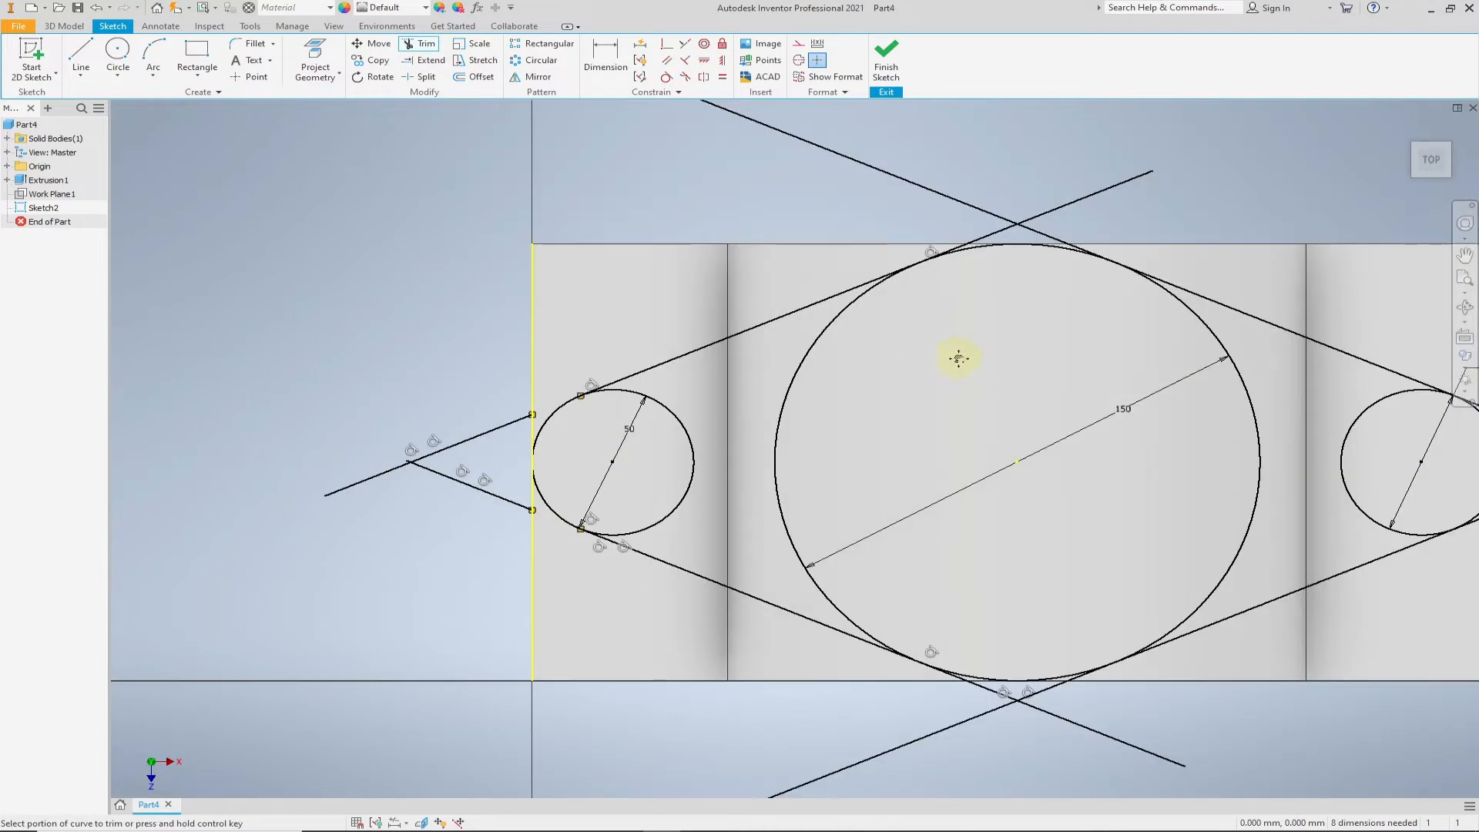
- Trim the two upper tangent lines between their tangent points on the large circle and their crossing above it
{"action": "scroll", "coordinate": [957, 354], "scroll_direction": "up", "scroll_amount": 2}
{"action": "scroll", "coordinate": [883, 316], "scroll_direction": "up", "scroll_amount": 4}
{"action": "left_click", "coordinate": [932, 379]}
{"action": "left_click", "coordinate": [486, 377]}
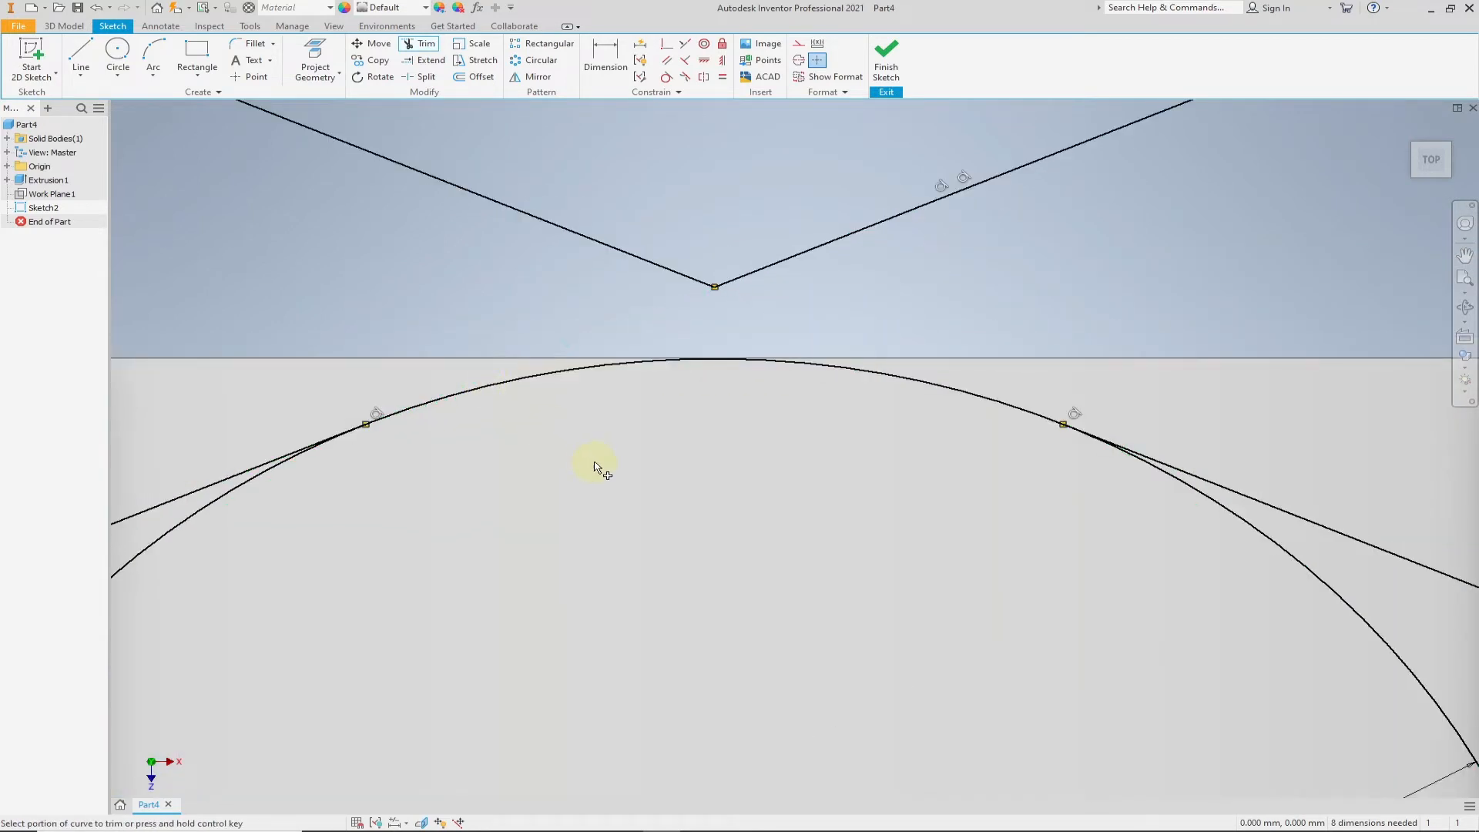
- Trim away the left and right side arcs of the large circle, keeping only its upper and lower arcs
{"action": "scroll", "coordinate": [596, 462], "scroll_direction": "down", "scroll_amount": 4}
{"action": "middle_click_drag", "start_coordinate": [688, 524], "coordinate": [562, 336]}
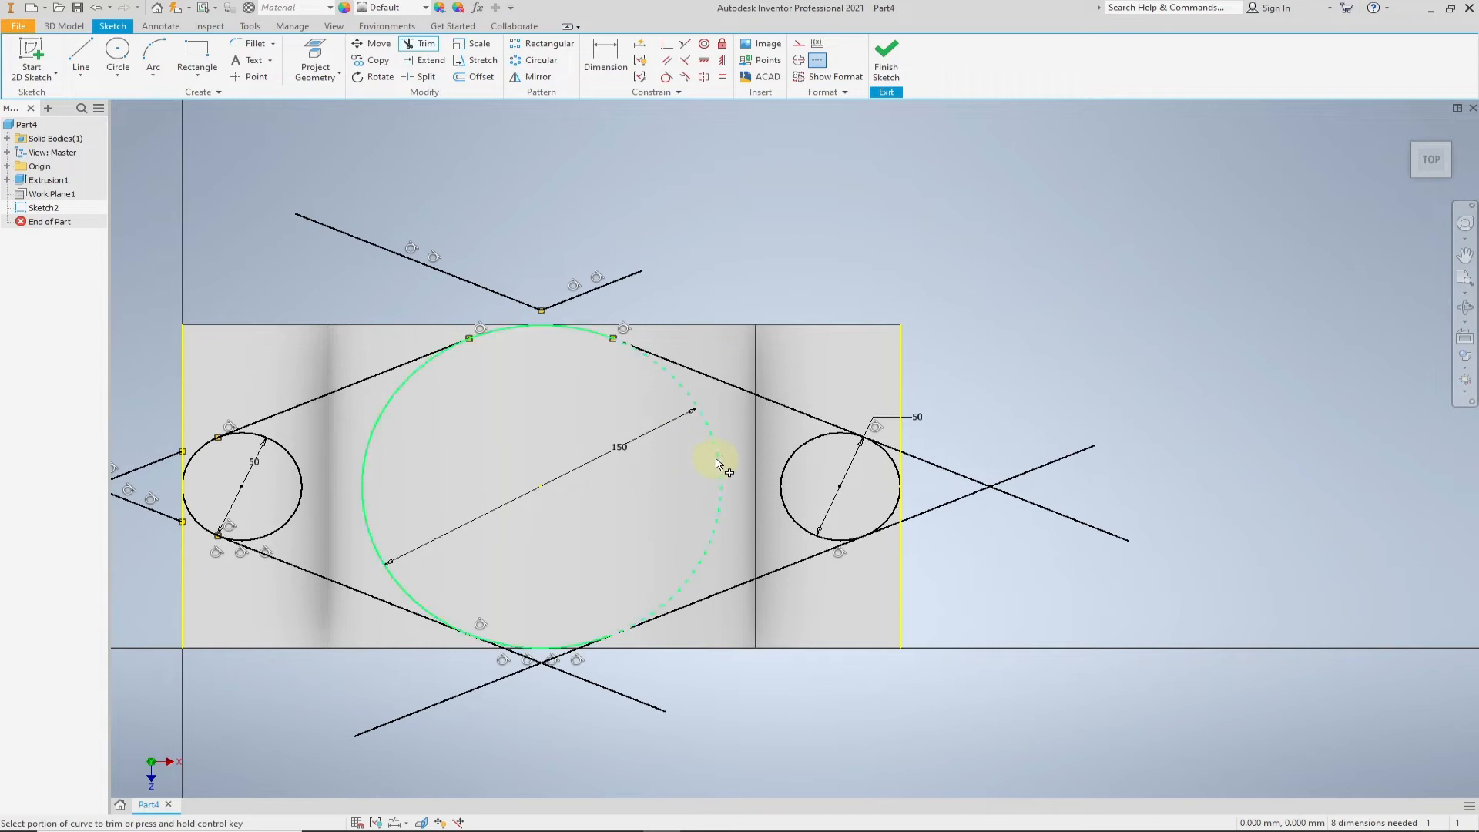
{"action": "left_click", "coordinate": [713, 462]}
{"action": "left_click", "coordinate": [375, 489]}
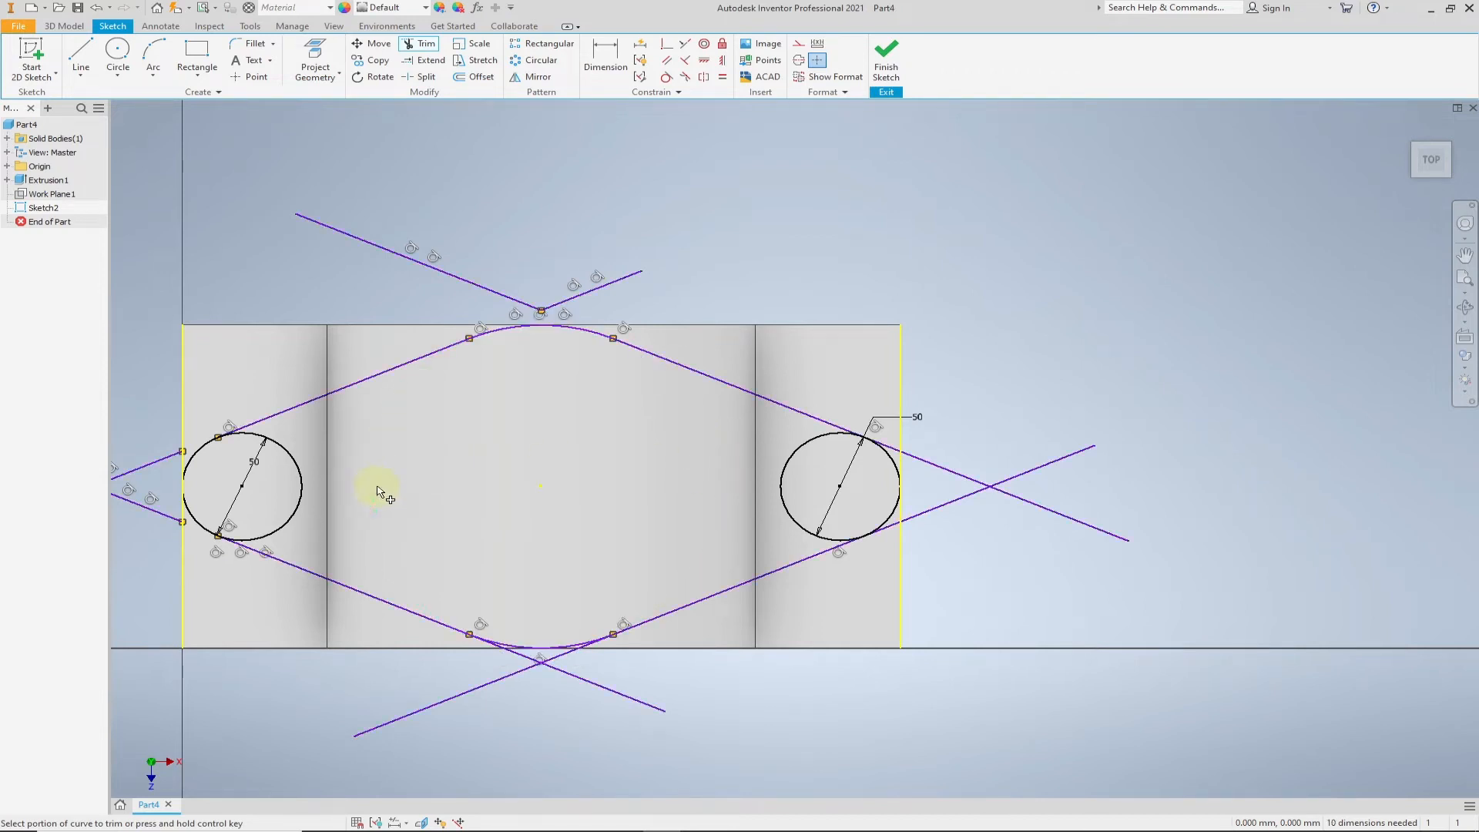
- Trim the two lower tangent lines between their tangent points on the lower arc and their crossing below it
{"action": "scroll", "coordinate": [487, 660], "scroll_direction": "up", "scroll_amount": 5}
{"action": "left_click", "coordinate": [564, 497]}
{"action": "scroll", "coordinate": [555, 585], "scroll_direction": "down", "scroll_amount": 3}
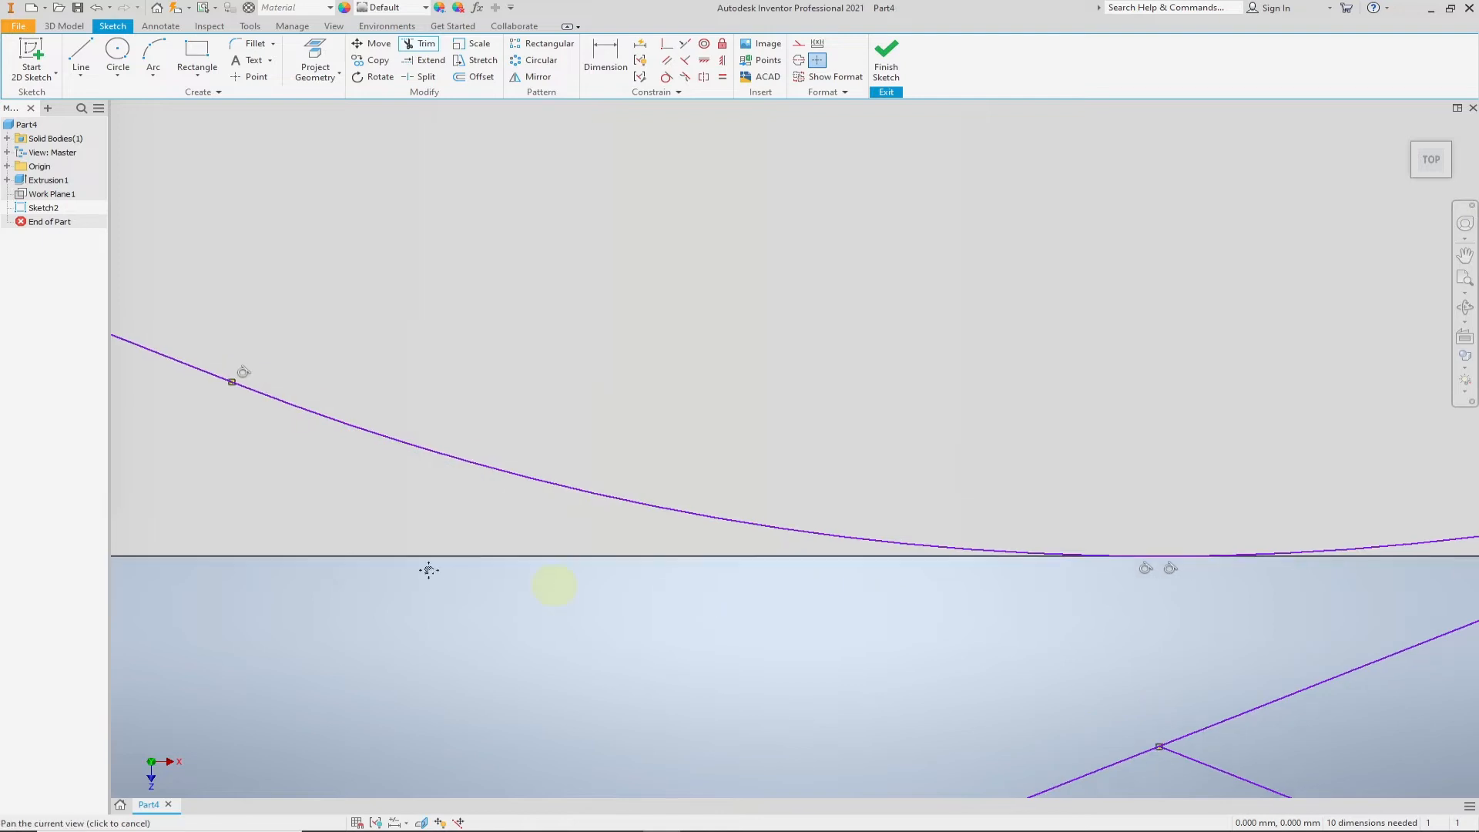
{"action": "left_click", "coordinate": [865, 538]}
- Trim both tangent lines between the right 50 mm circle and the right flange's outer edge
{"action": "scroll", "coordinate": [987, 574], "scroll_direction": "down", "scroll_amount": 3}
{"action": "scroll", "coordinate": [1275, 522], "scroll_direction": "down", "scroll_amount": 2}
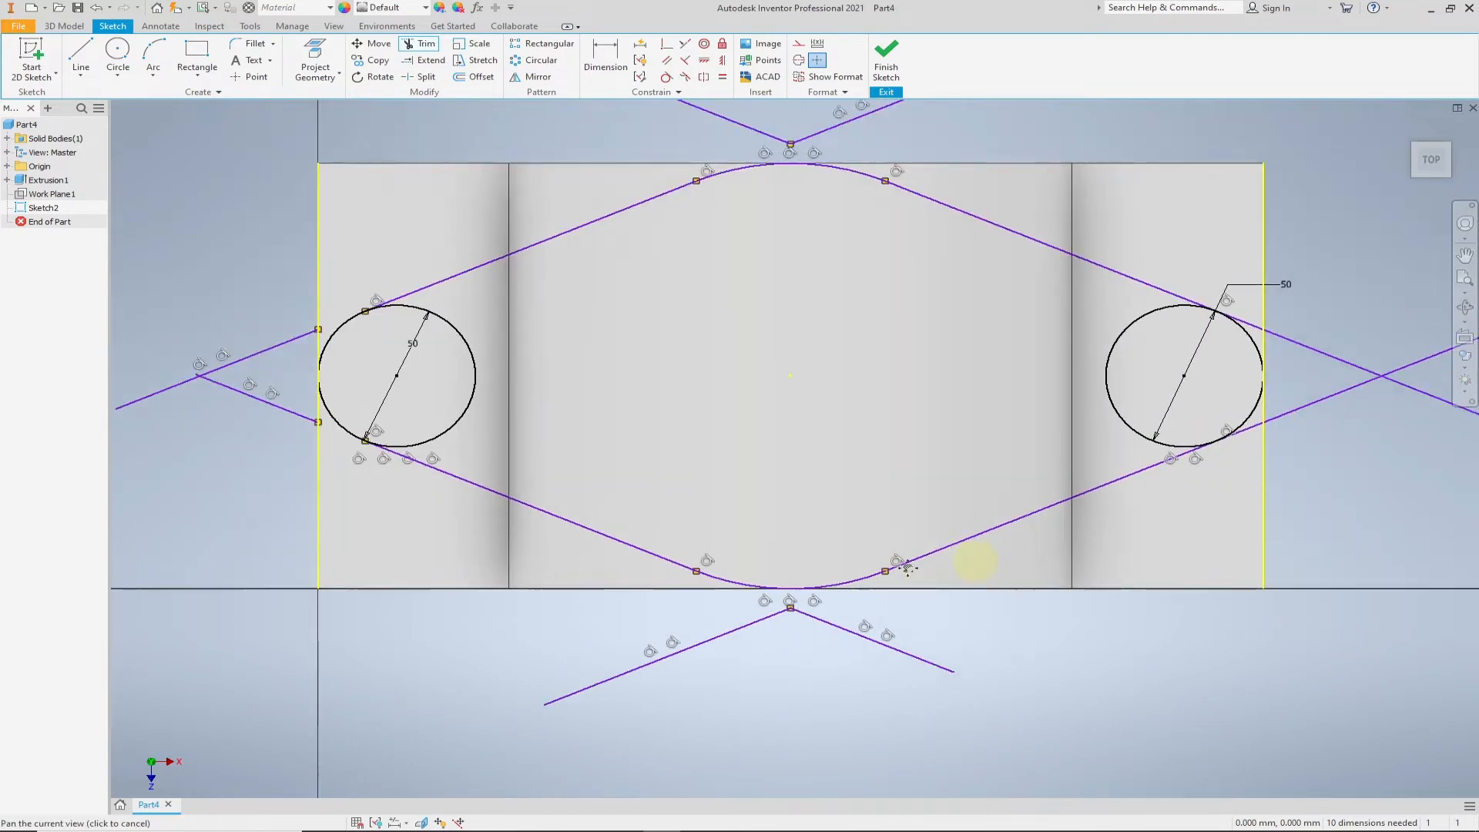
{"action": "left_click", "coordinate": [972, 472]}
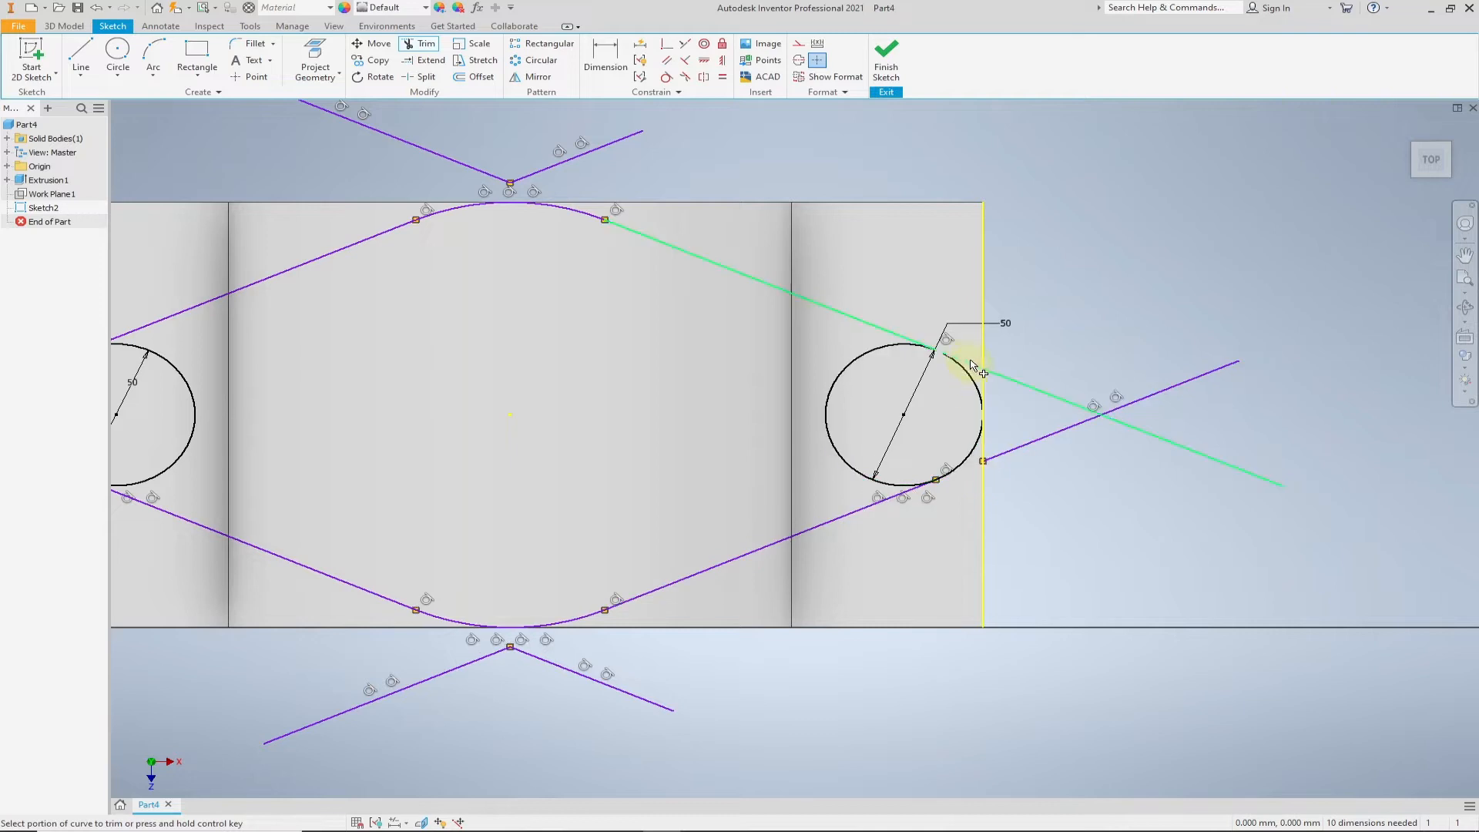
{"action": "left_click", "coordinate": [969, 367]}
- Trim away the inner arcs of both 50 mm circles, keeping only their outer rounded ends
{"action": "left_click", "coordinate": [832, 401]}
{"action": "scroll", "coordinate": [575, 443], "scroll_direction": "down", "scroll_amount": 2}
{"action": "scroll", "coordinate": [300, 432], "scroll_direction": "up", "scroll_amount": 3}
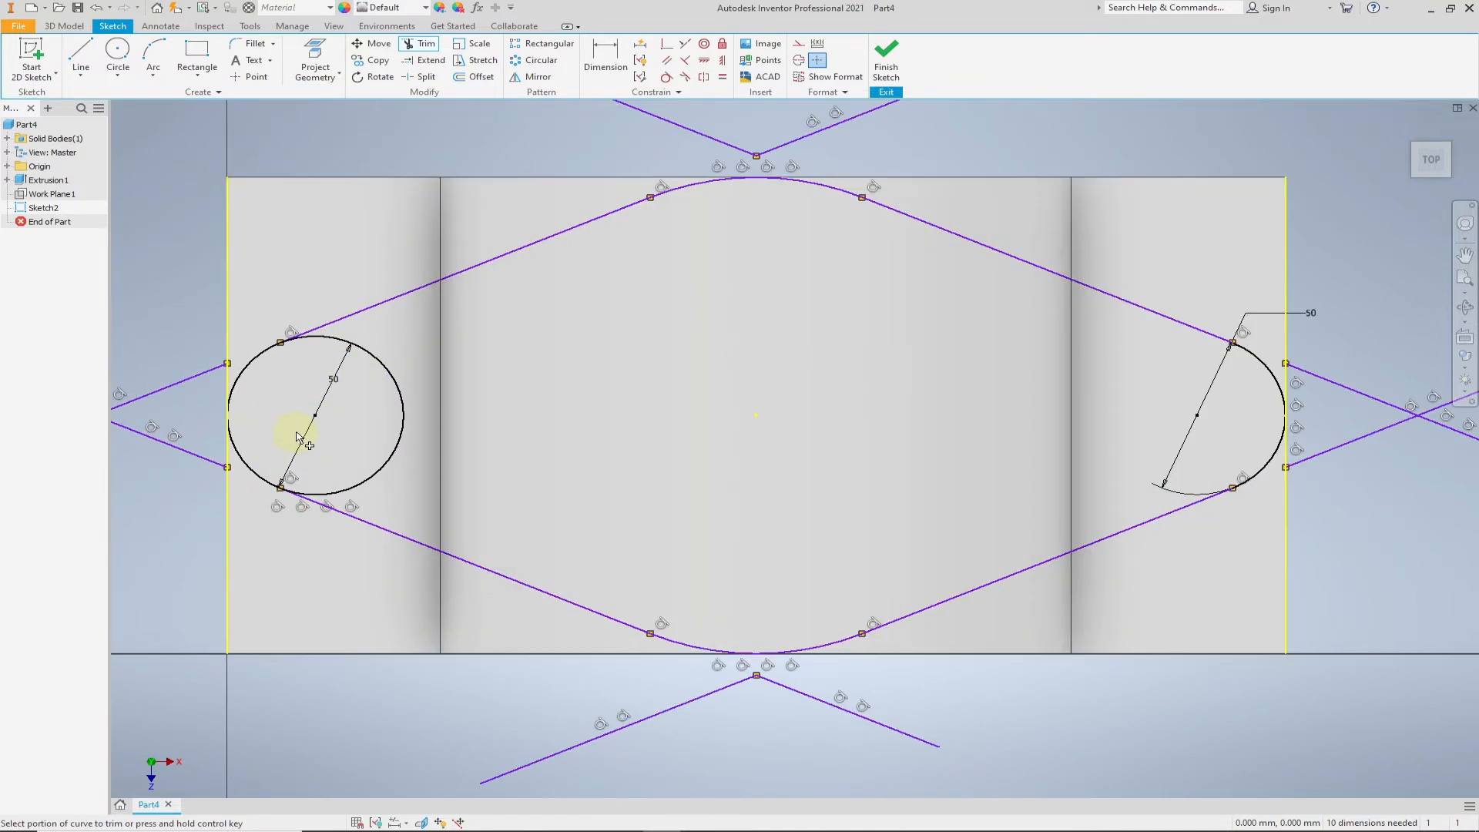
{"action": "left_click", "coordinate": [402, 435]}
{"action": "scroll", "coordinate": [617, 488], "scroll_direction": "down", "scroll_amount": 2}
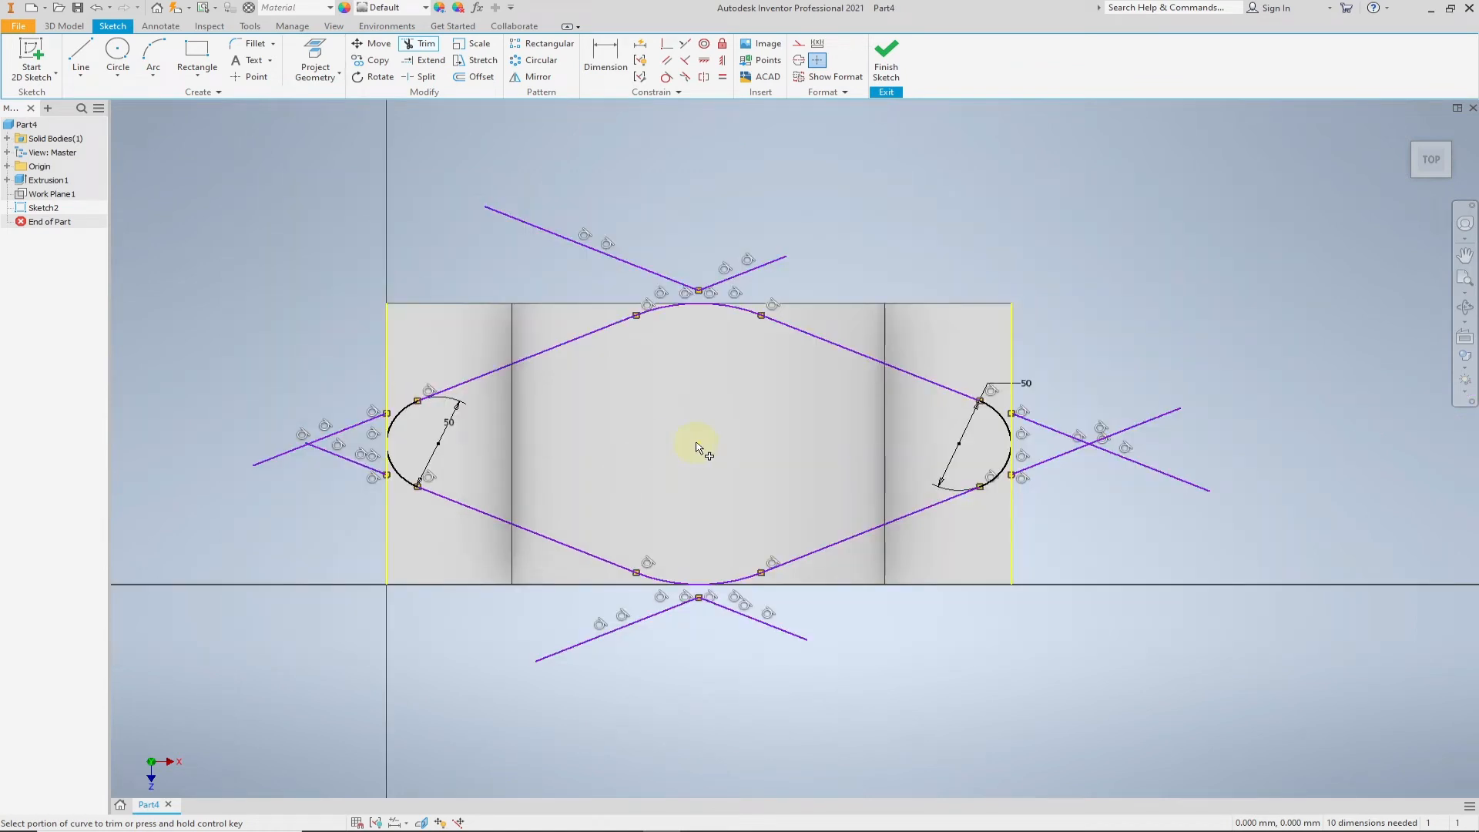
- Delete all leftover line pieces outside the closed diamond-shaped profile and finish the sketch
{"action": "left_click", "coordinate": [599, 251]}
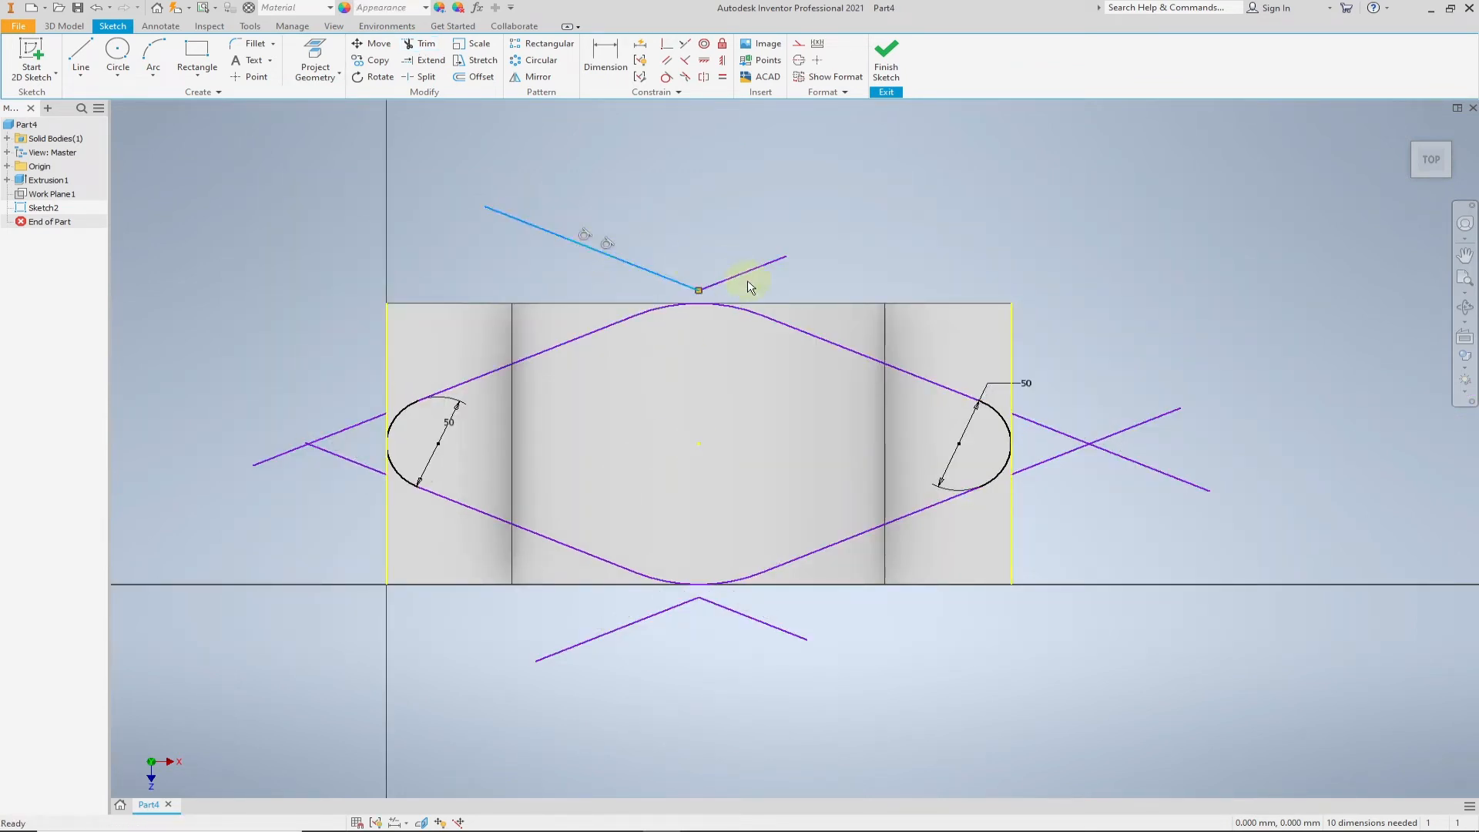
{"action": "left_click", "coordinate": [747, 257]}
{"action": "left_click", "coordinate": [1159, 424]}
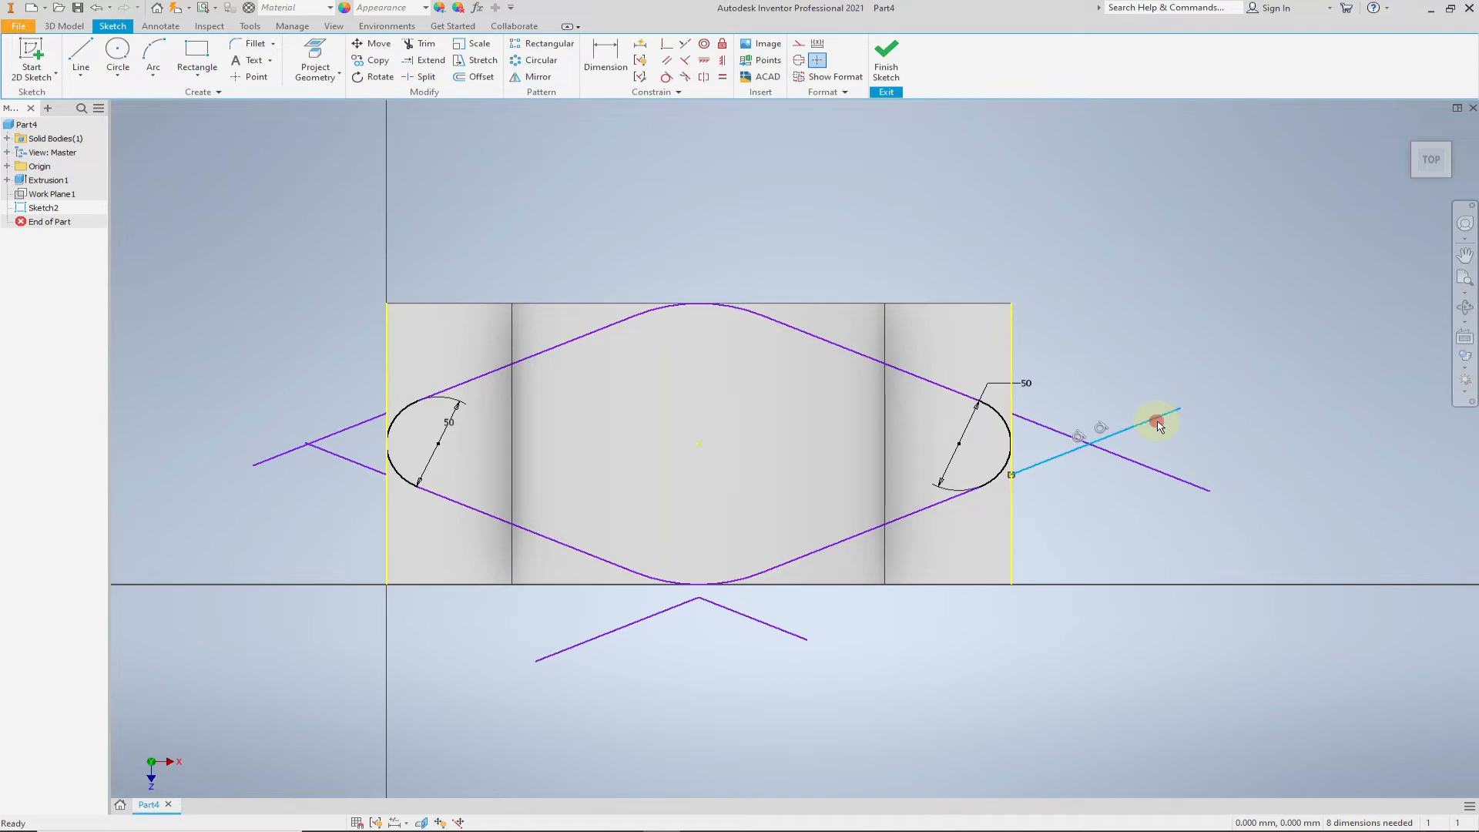
{"action": "left_click", "coordinate": [1152, 469]}
{"action": "left_click", "coordinate": [750, 616]}
{"action": "left_click", "coordinate": [661, 613]}
{"action": "left_click", "coordinate": [330, 454]}
{"action": "left_click", "coordinate": [324, 447]}
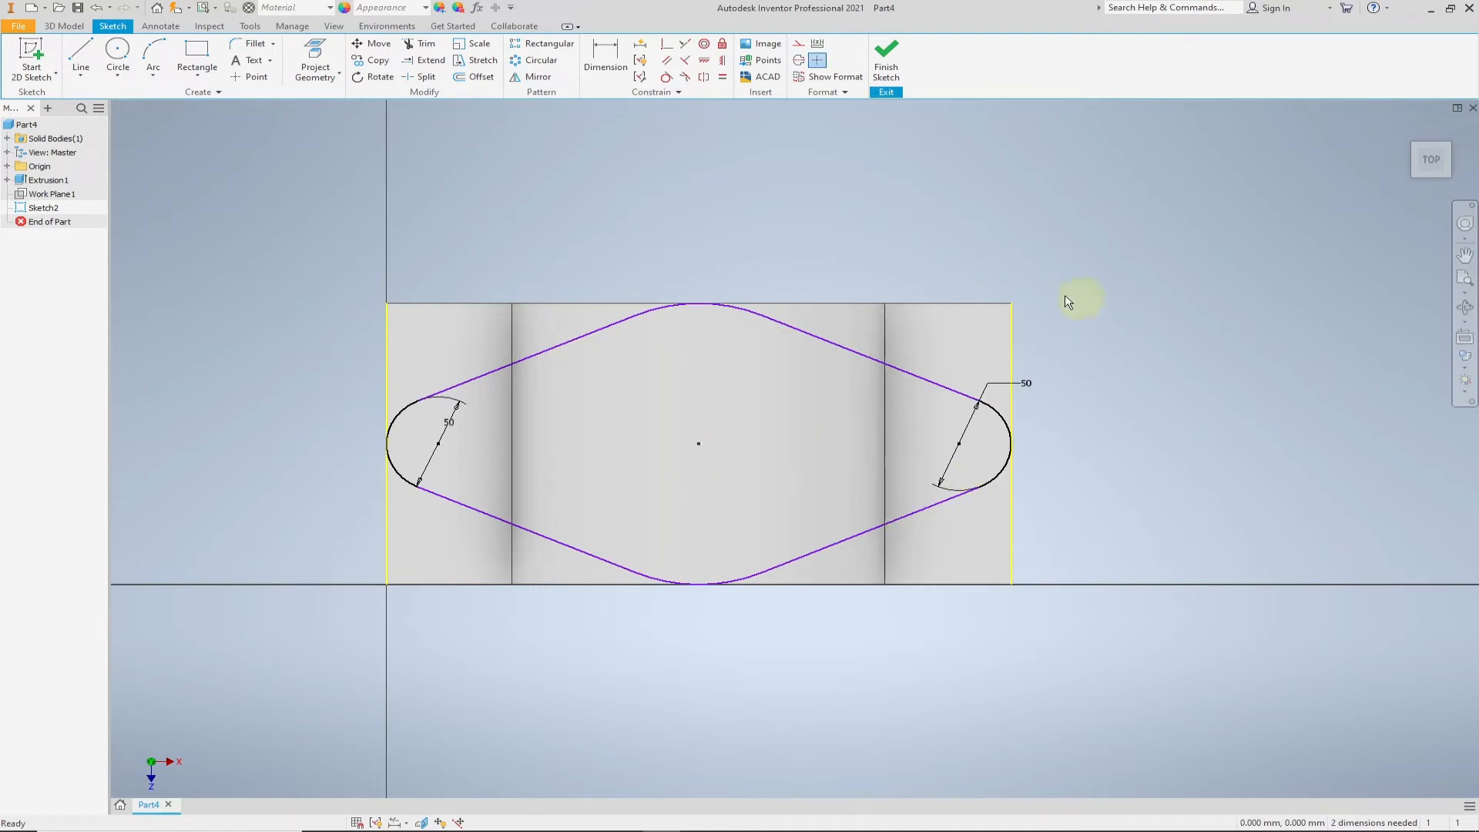
{"action": "left_click", "coordinate": [886, 62]}
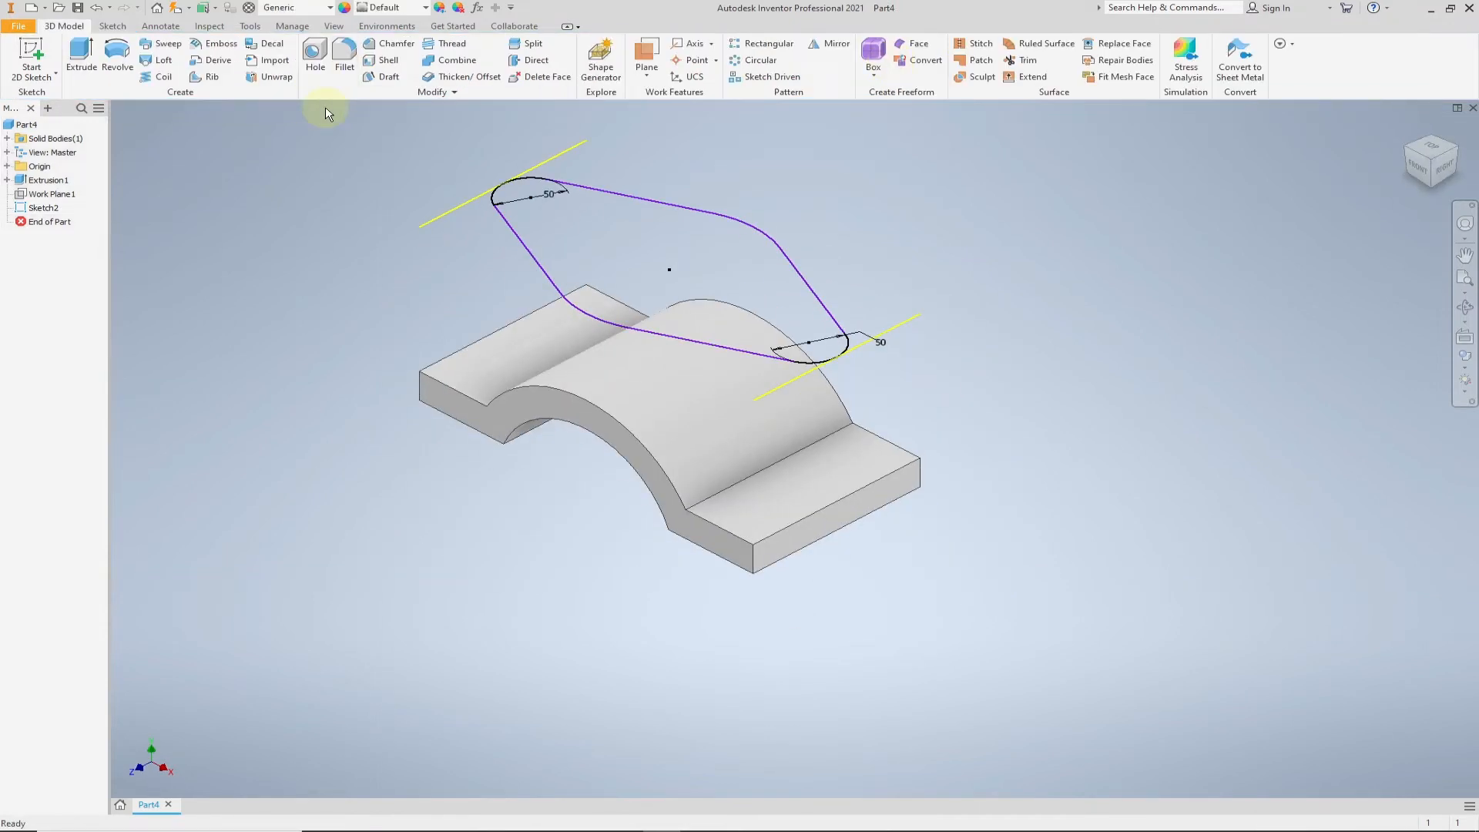
- Extrude the diamond-shaped profile in the flipped direction by 208.75 mm through the arched body, using the Intersect operation
{"action": "left_click", "coordinate": [84, 68]}
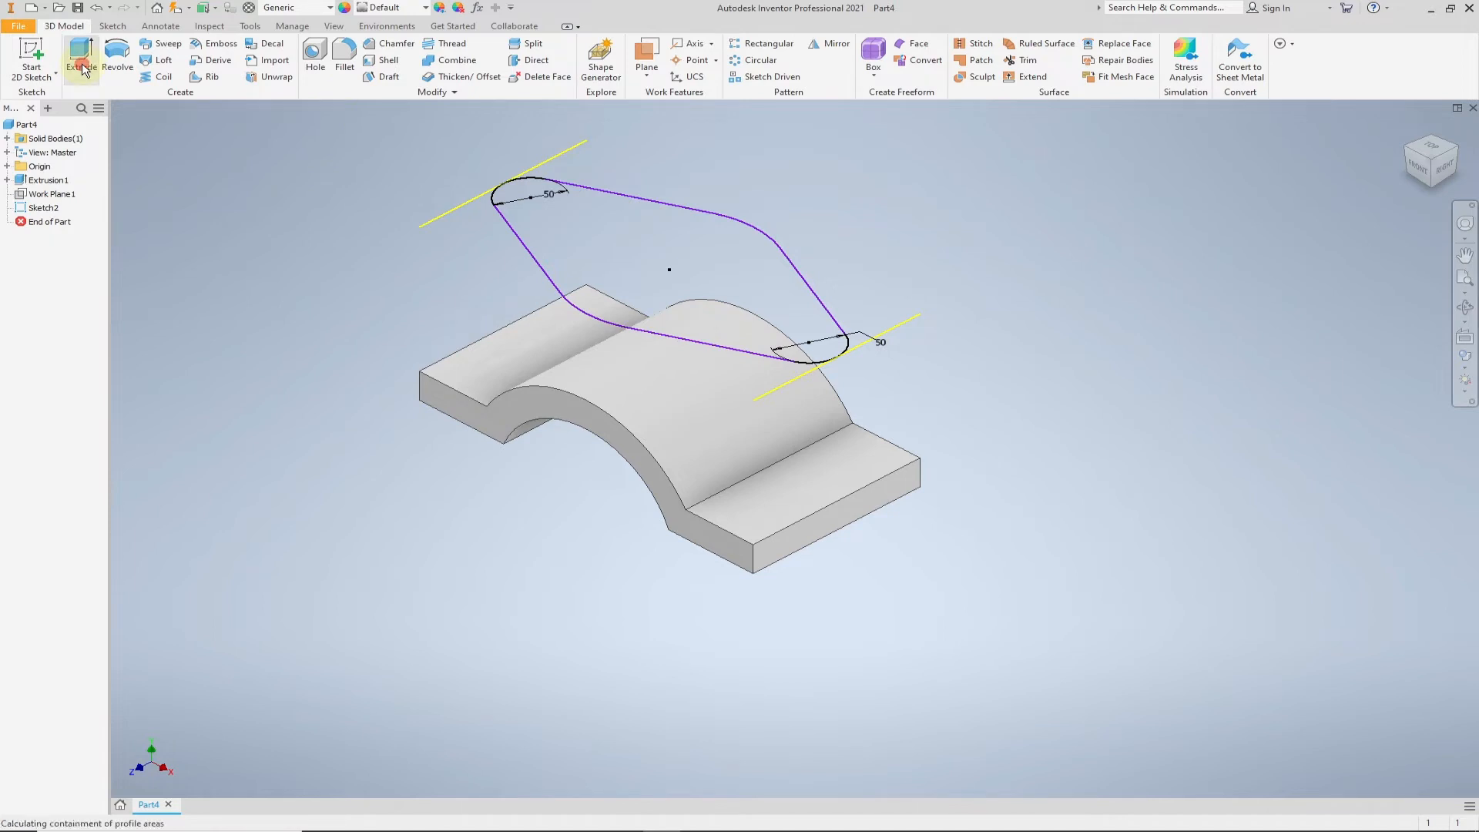
{"action": "scroll", "coordinate": [892, 414], "scroll_direction": "down", "scroll_amount": 3}
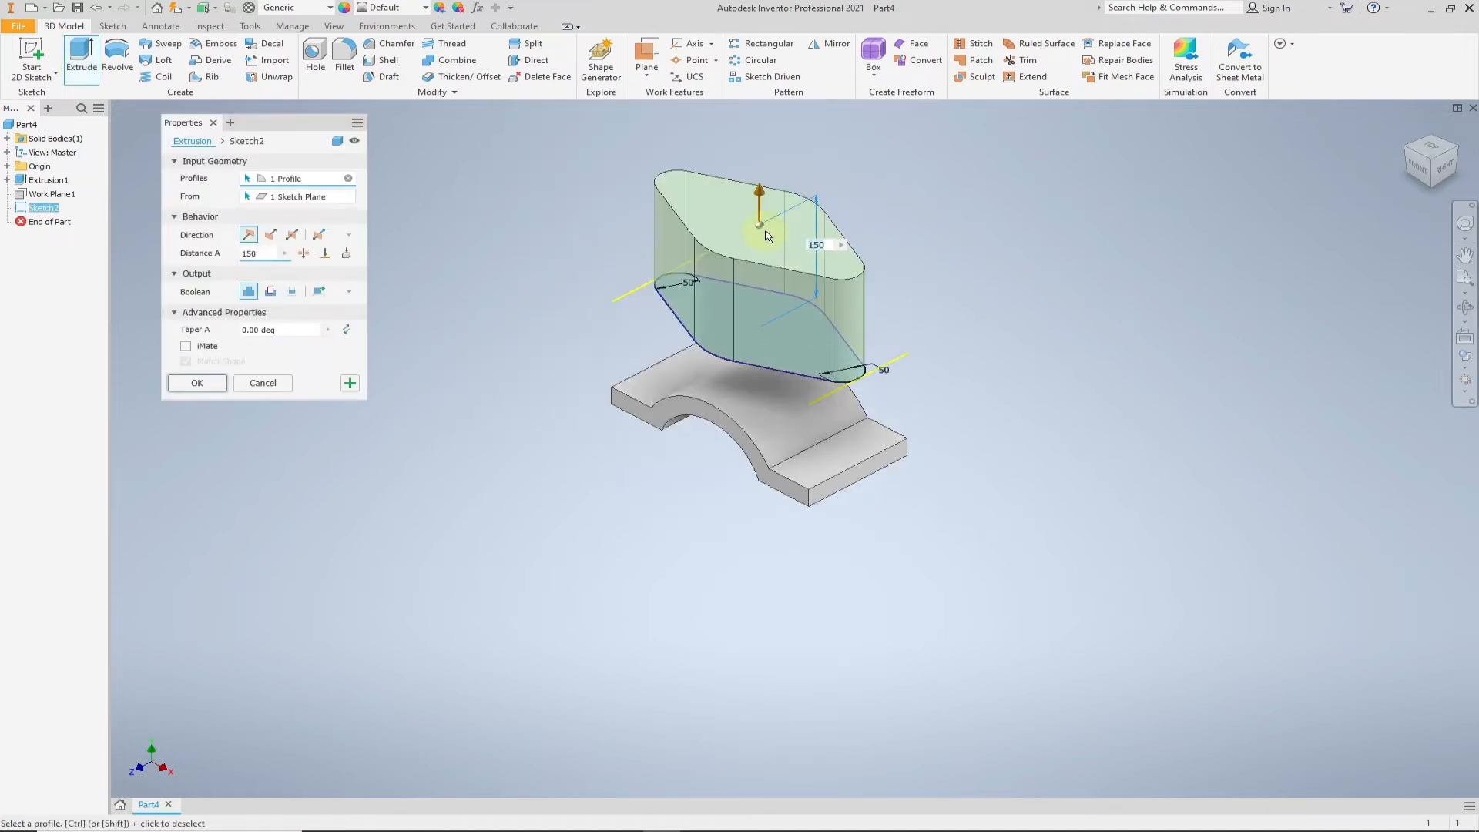
{"action": "scroll", "coordinate": [824, 174], "scroll_direction": "up", "scroll_amount": 3}
{"action": "middle_click_drag", "start_coordinate": [424, 299], "coordinate": [434, 294]}
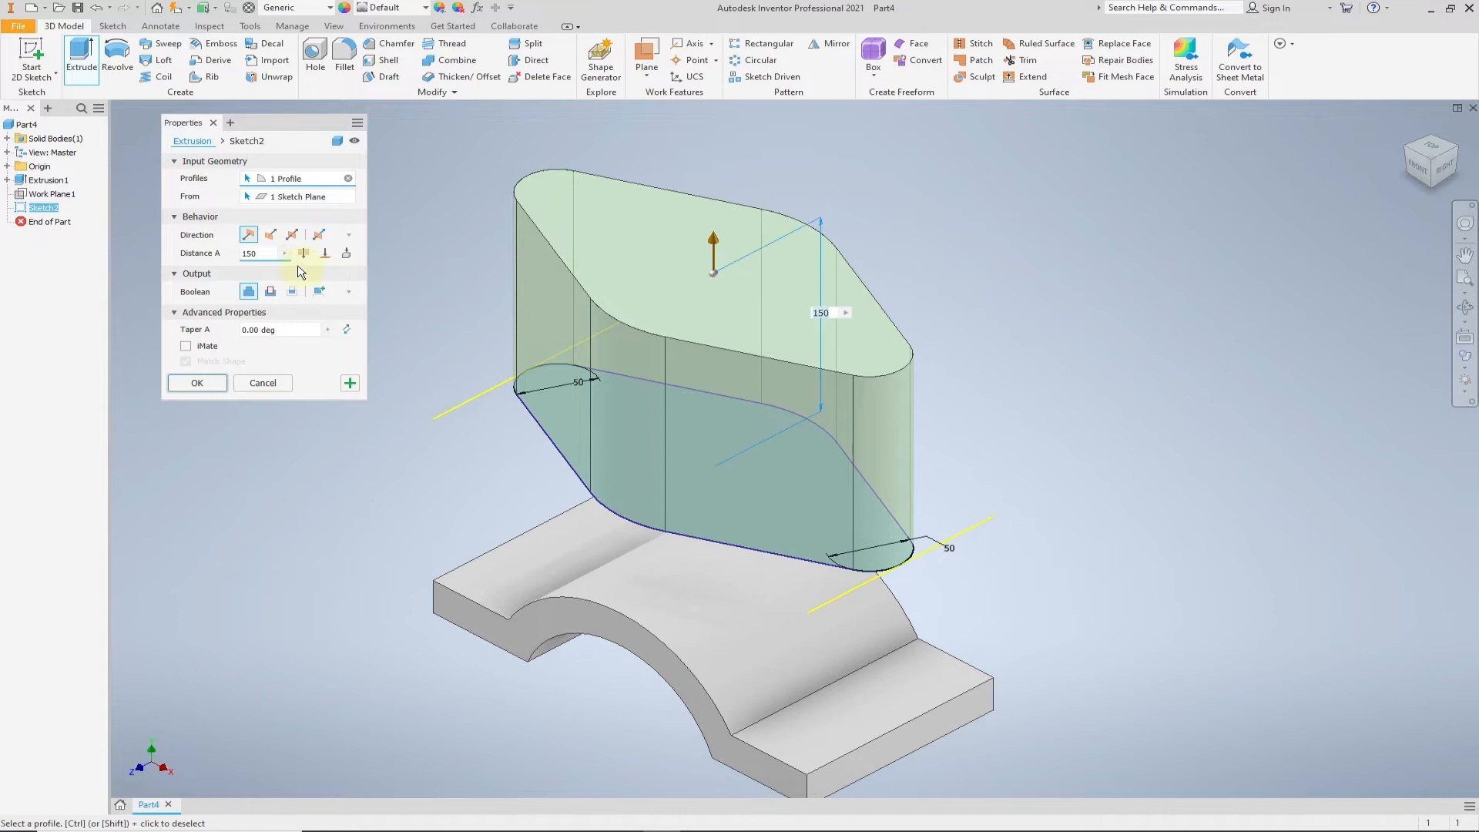
{"action": "left_click", "coordinate": [271, 235]}
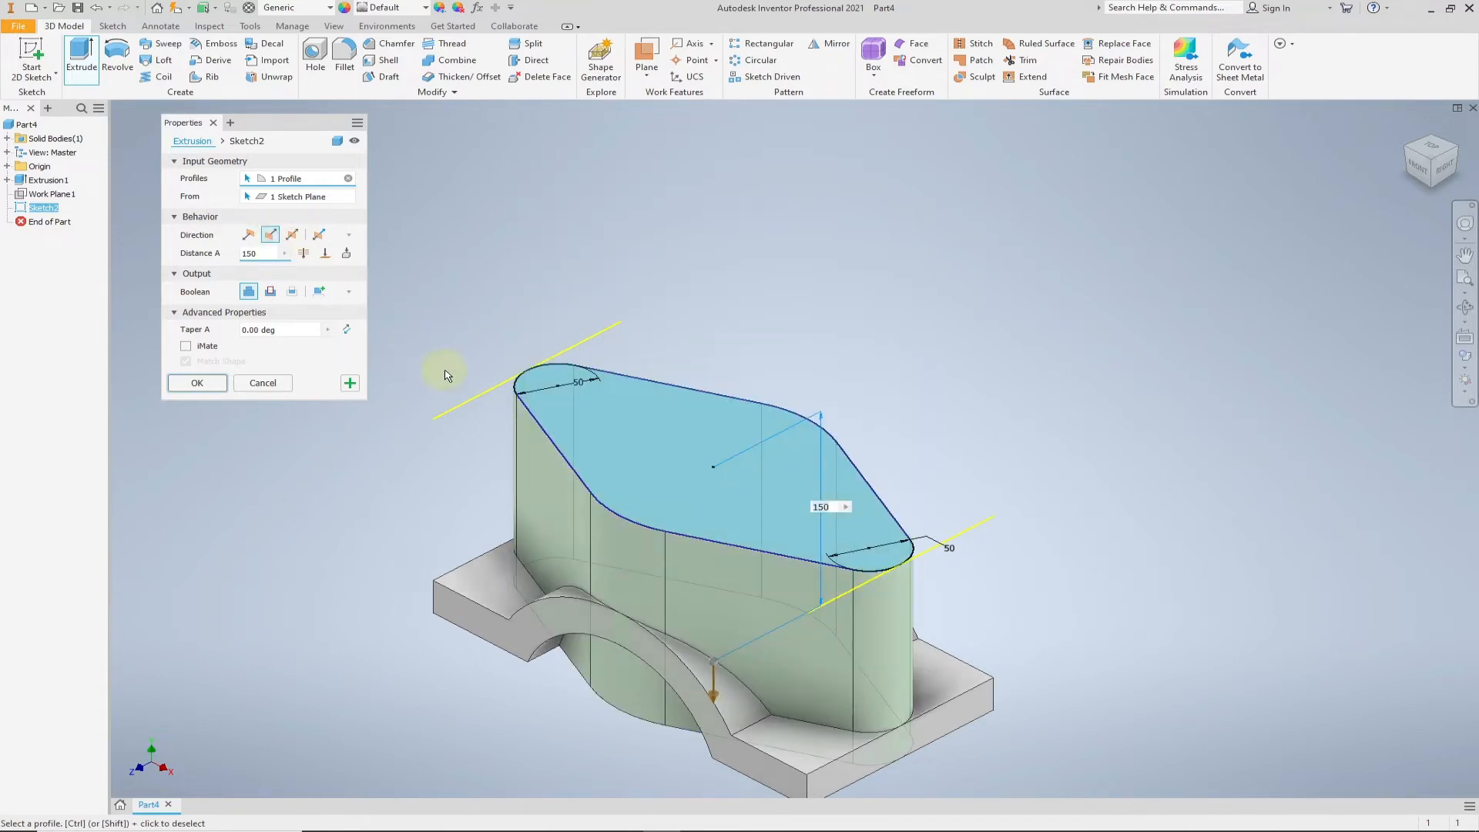
{"action": "middle_click_drag", "start_coordinate": [621, 298], "coordinate": [608, 193]}
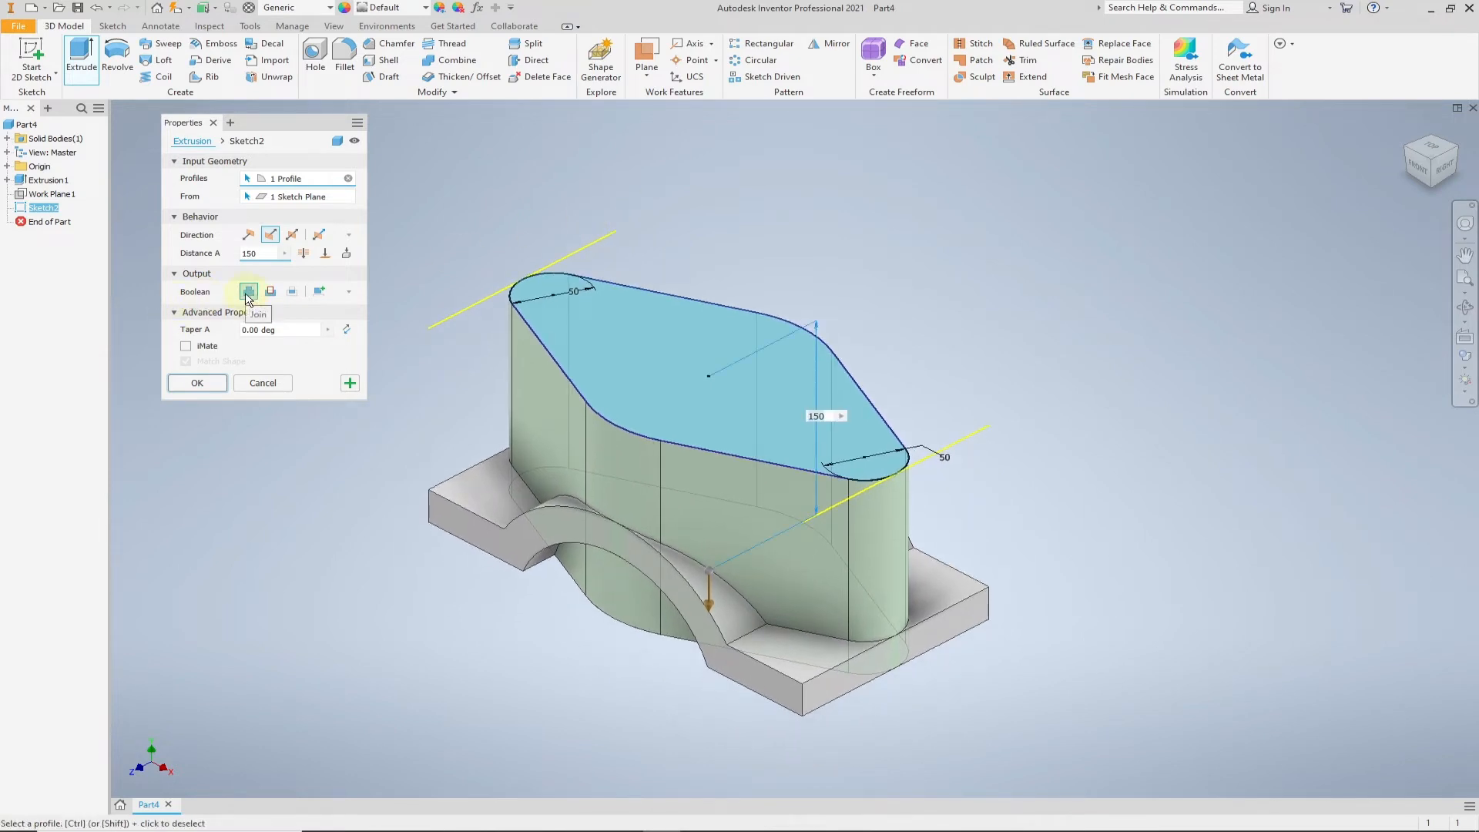
{"action": "left_click", "coordinate": [291, 293]}
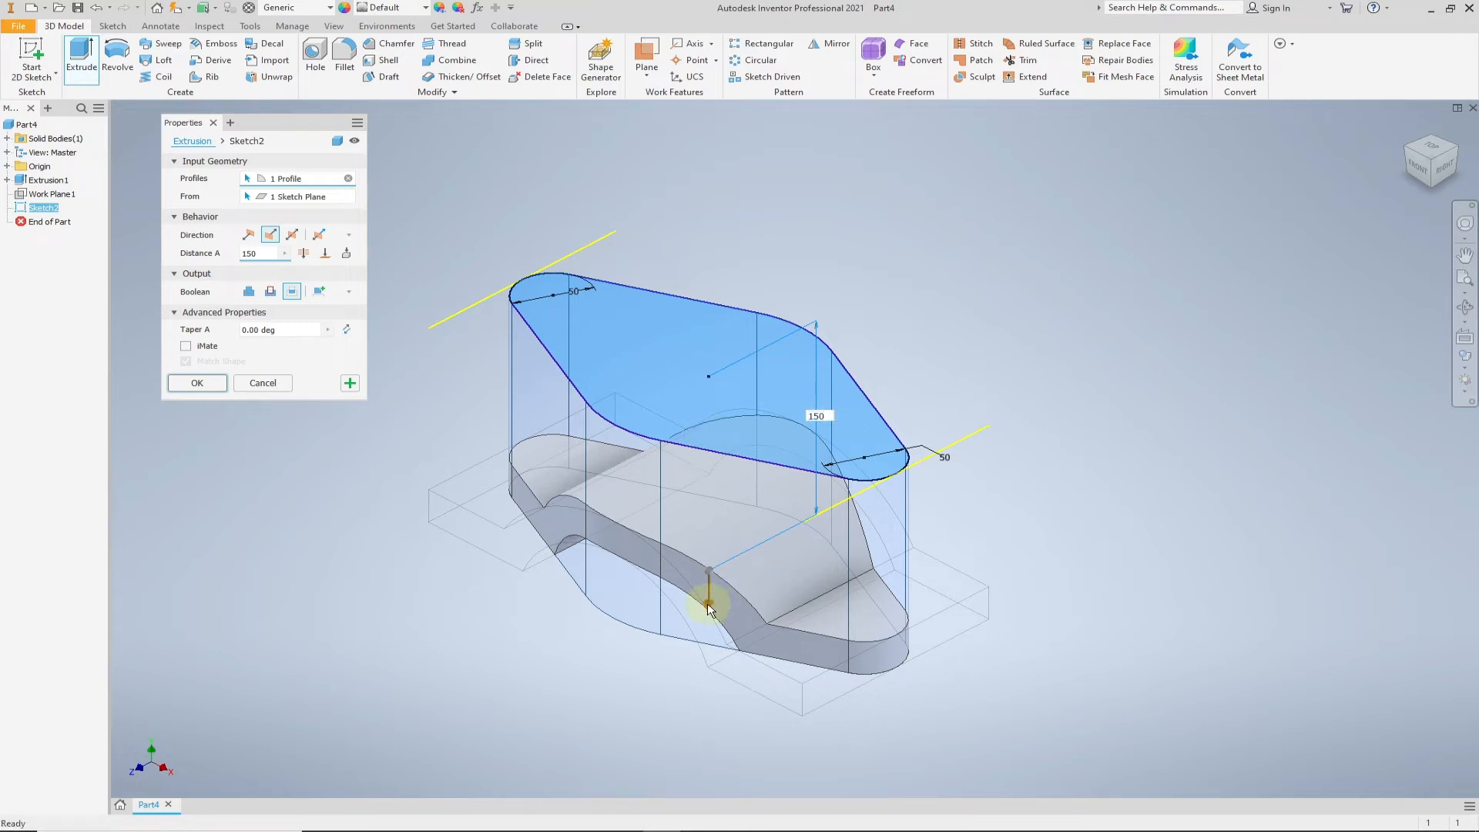
{"action": "left_click_drag", "start_coordinate": [709, 608], "coordinate": [710, 684]}
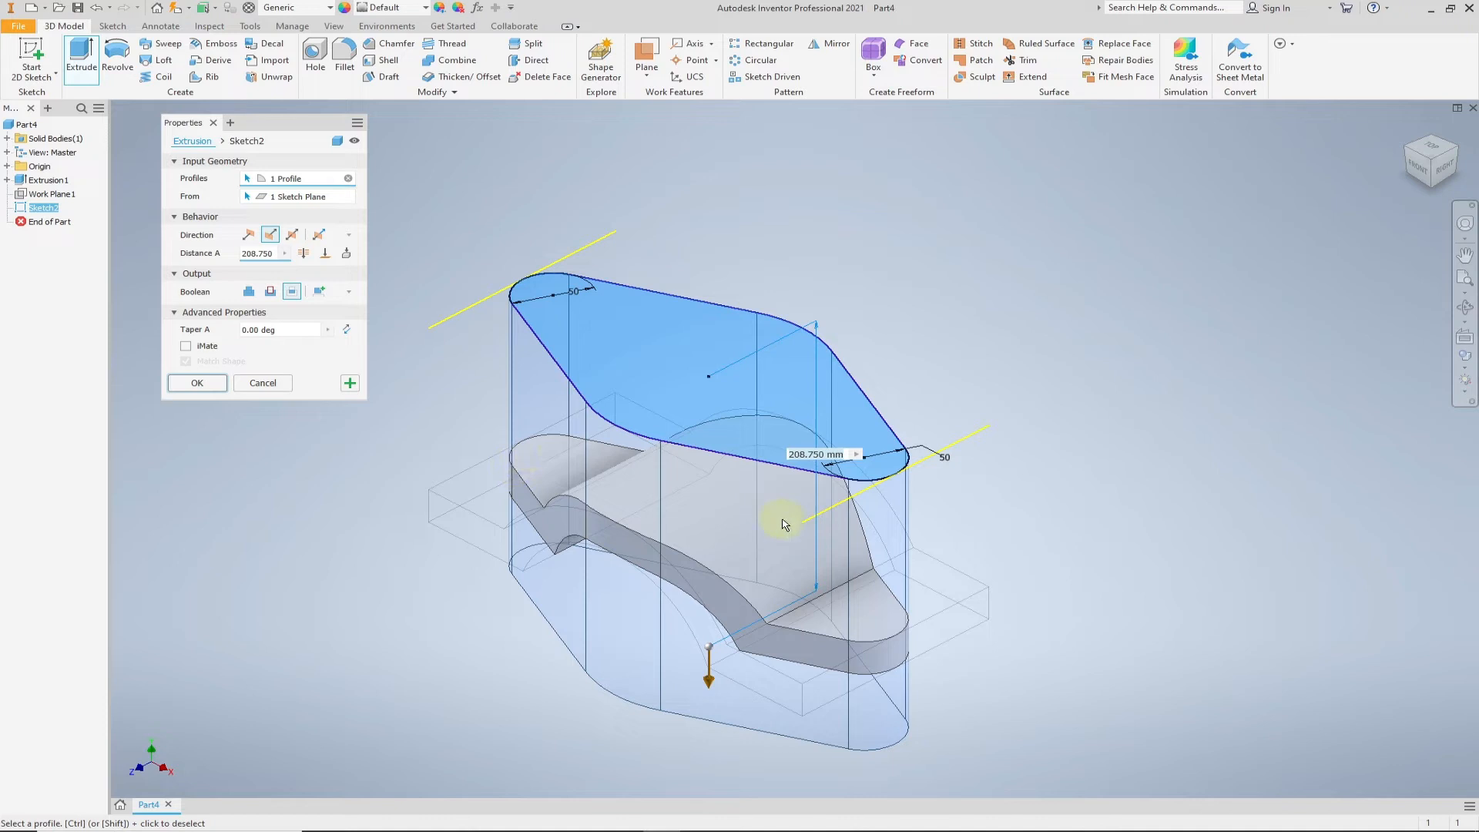
{"action": "left_click", "coordinate": [211, 384]}
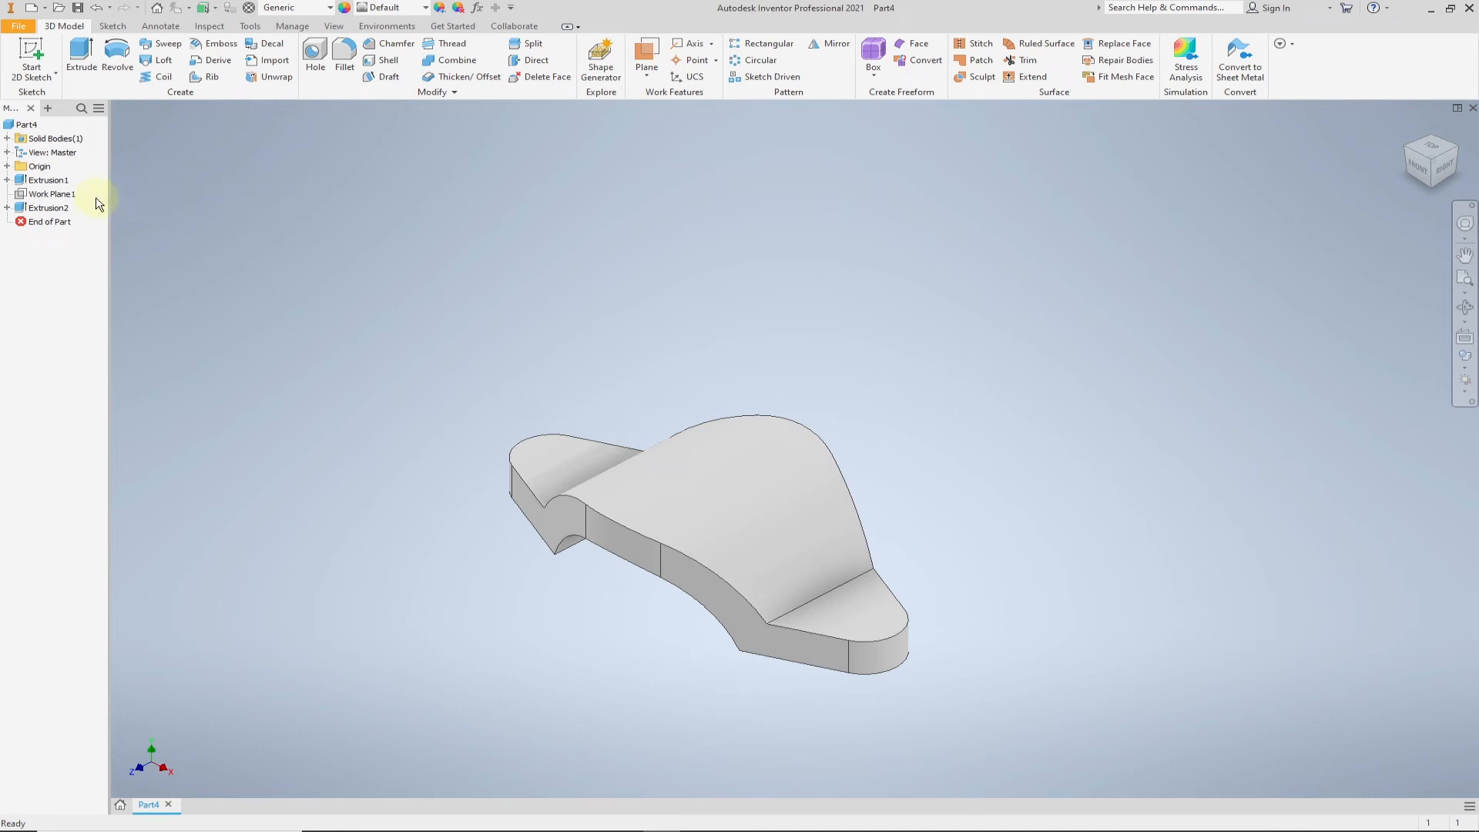
- Start a new sketch on Work Plane1 and rotate the top view so the part lies horizontally
{"action": "right_click", "coordinate": [65, 201]}
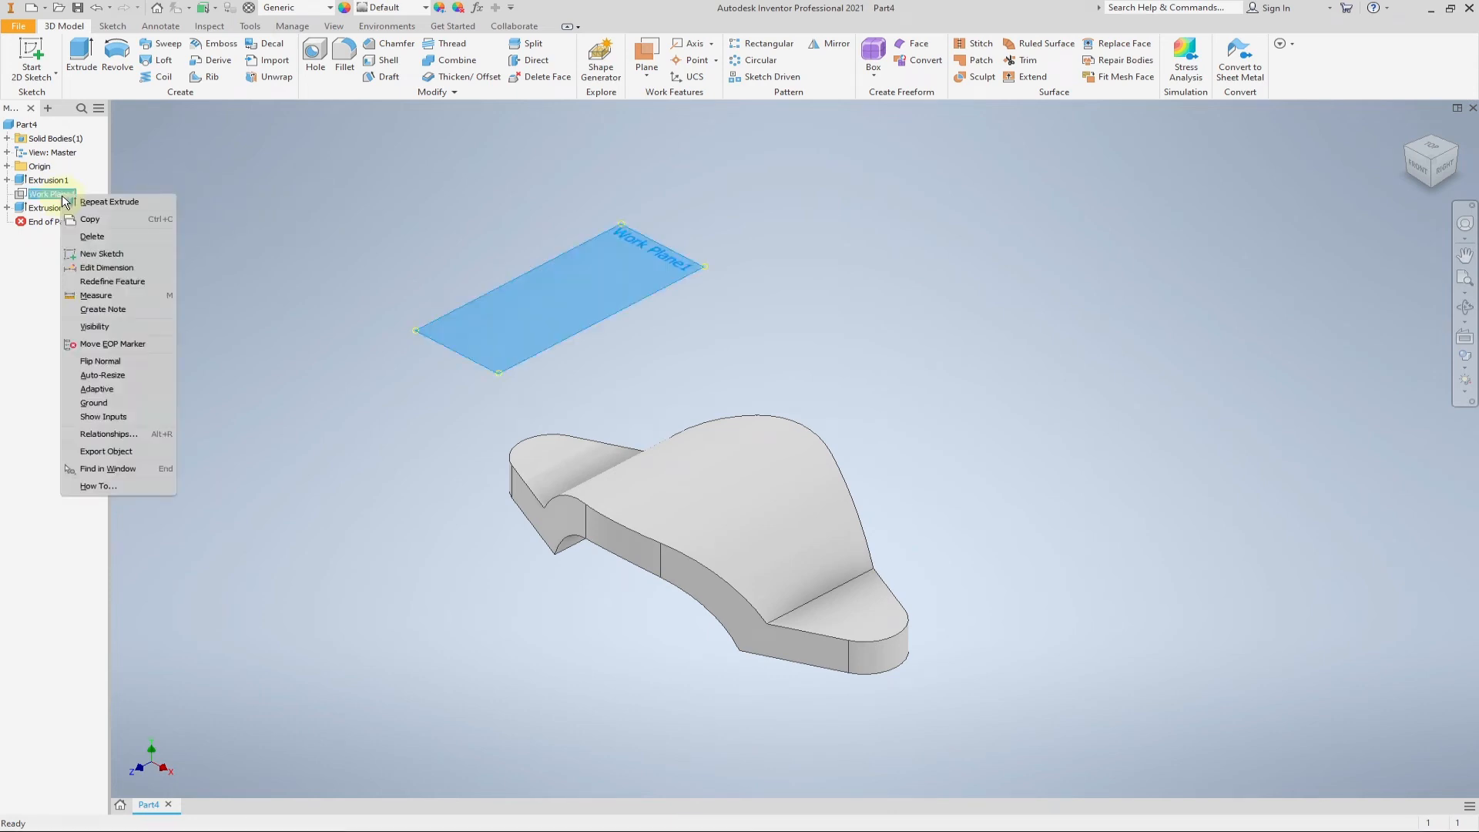
{"action": "left_click", "coordinate": [113, 254]}
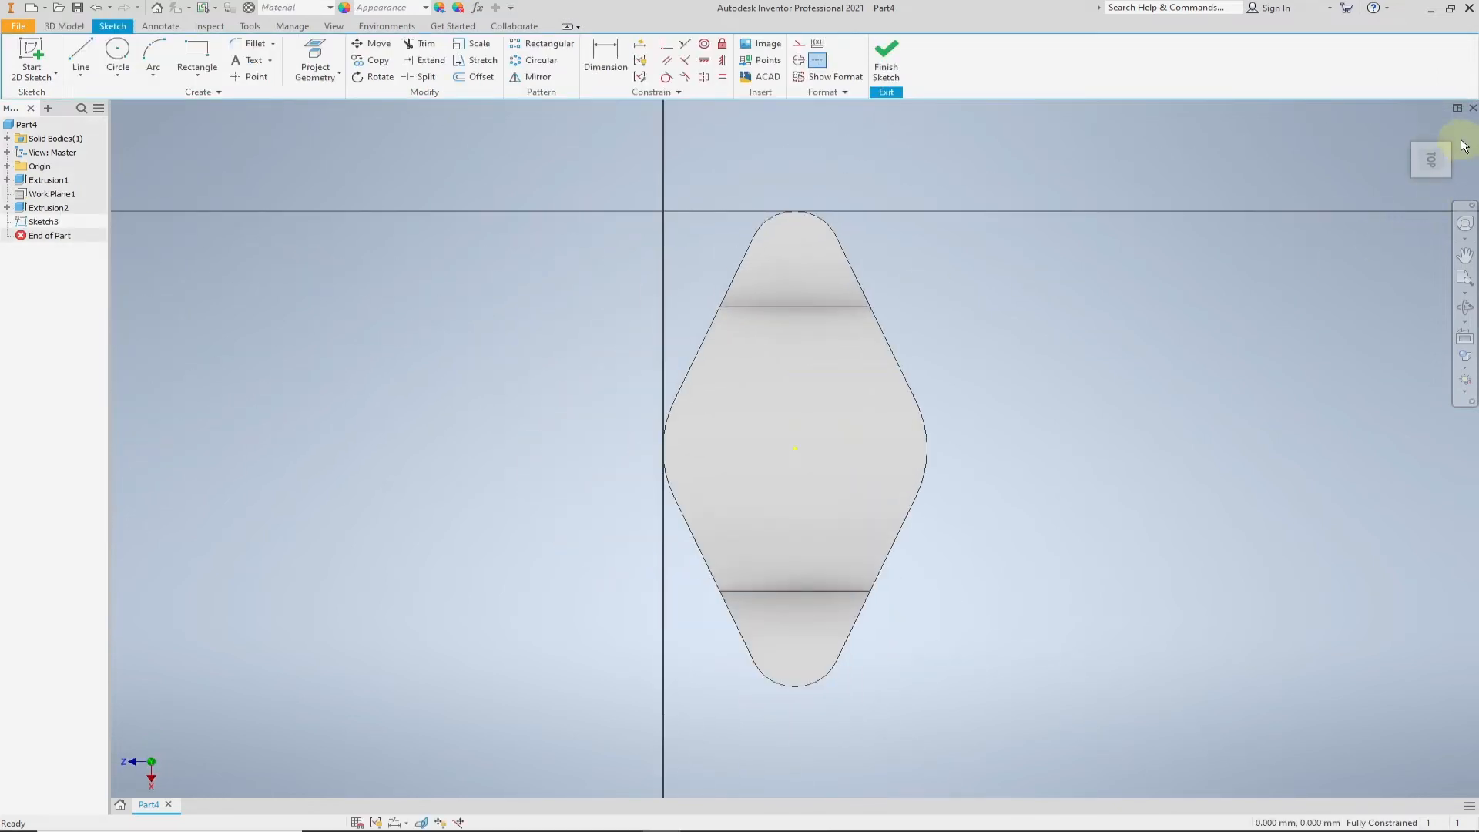
{"action": "left_click", "coordinate": [1450, 125]}
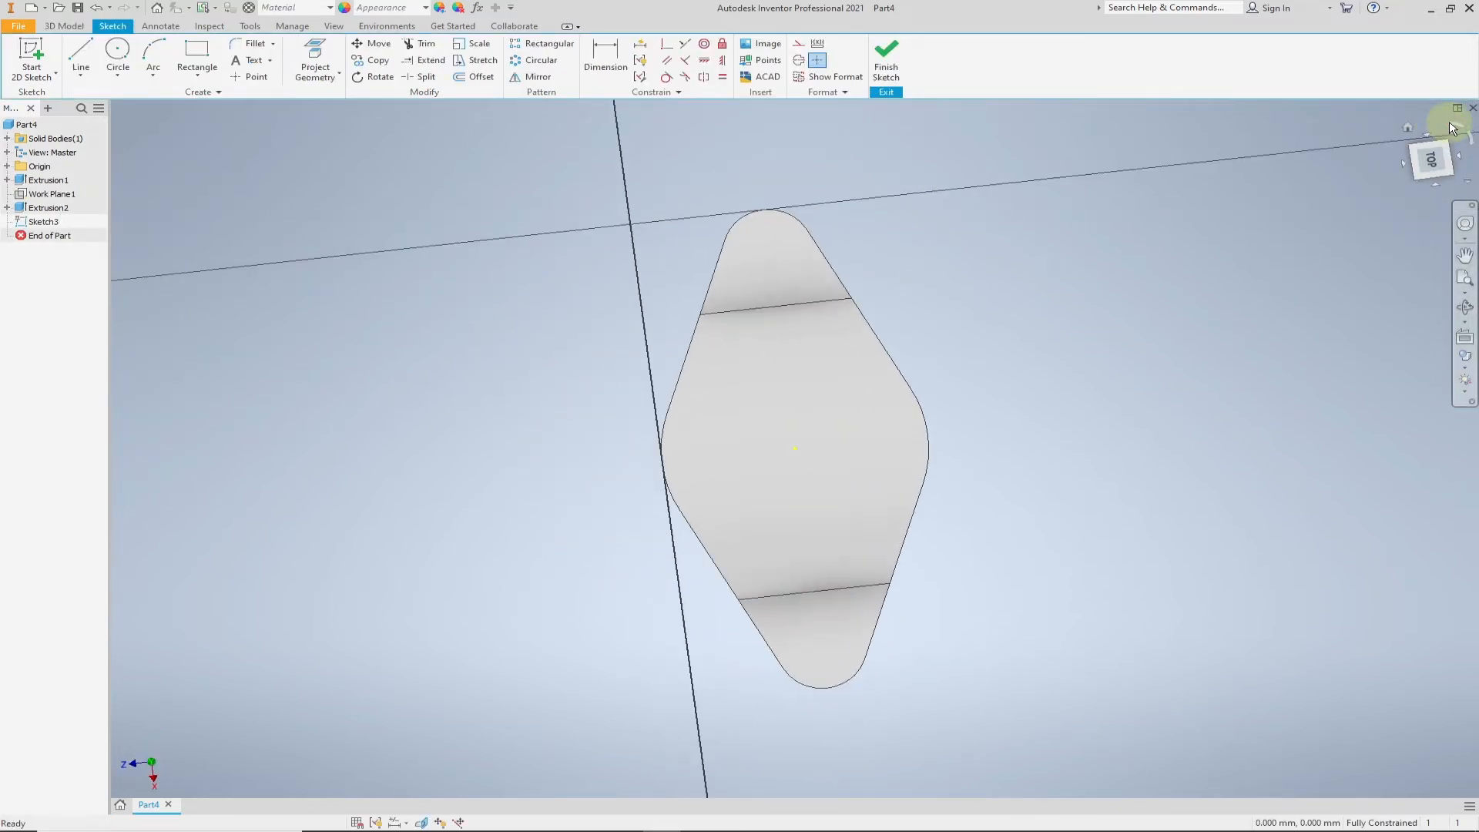
- Sketch a 150 mm diameter circle centred on the diamond-shaped body and finish the sketch
{"action": "left_click", "coordinate": [112, 51]}
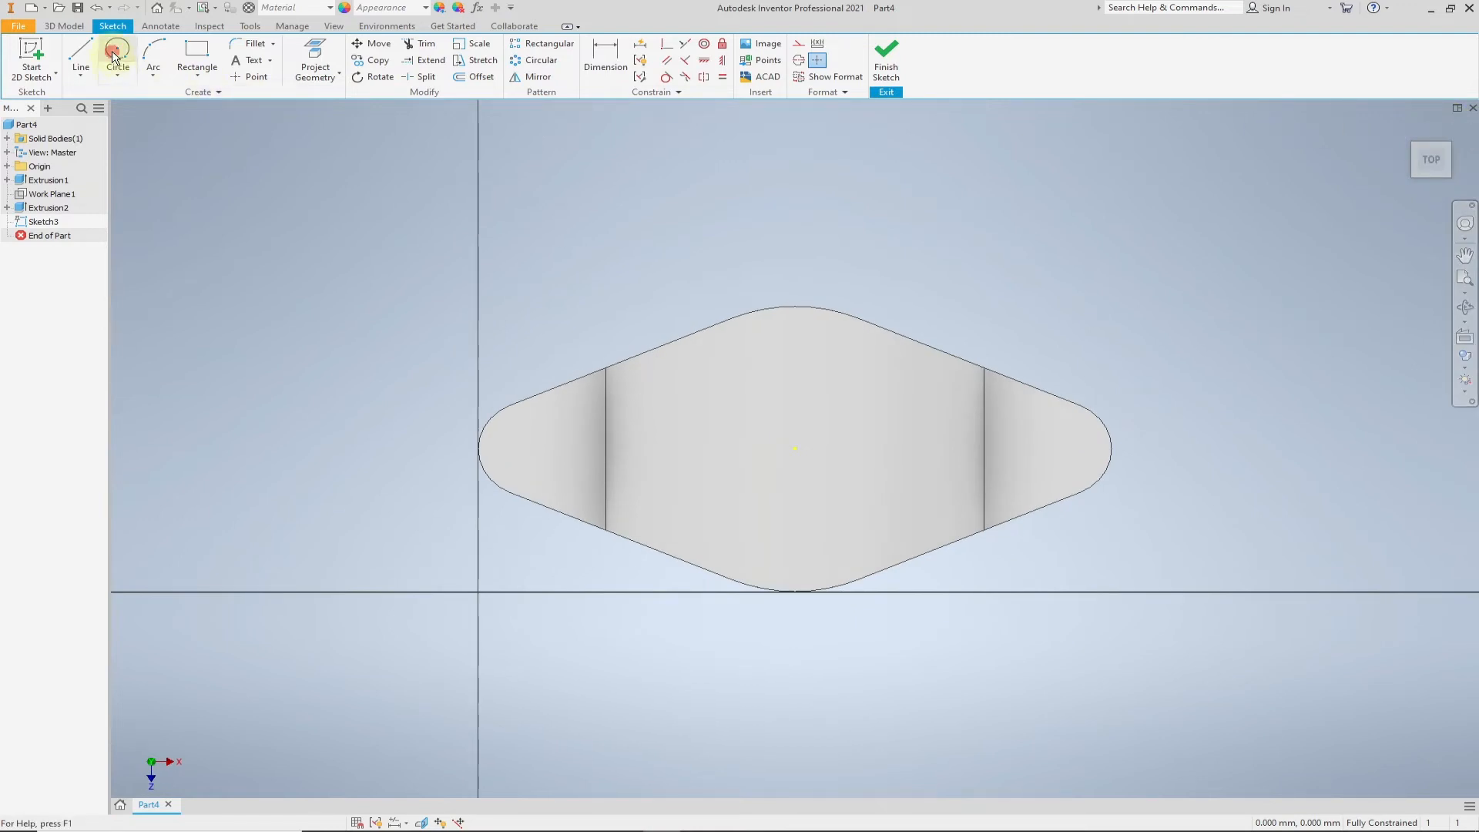
{"action": "left_click", "coordinate": [797, 449]}
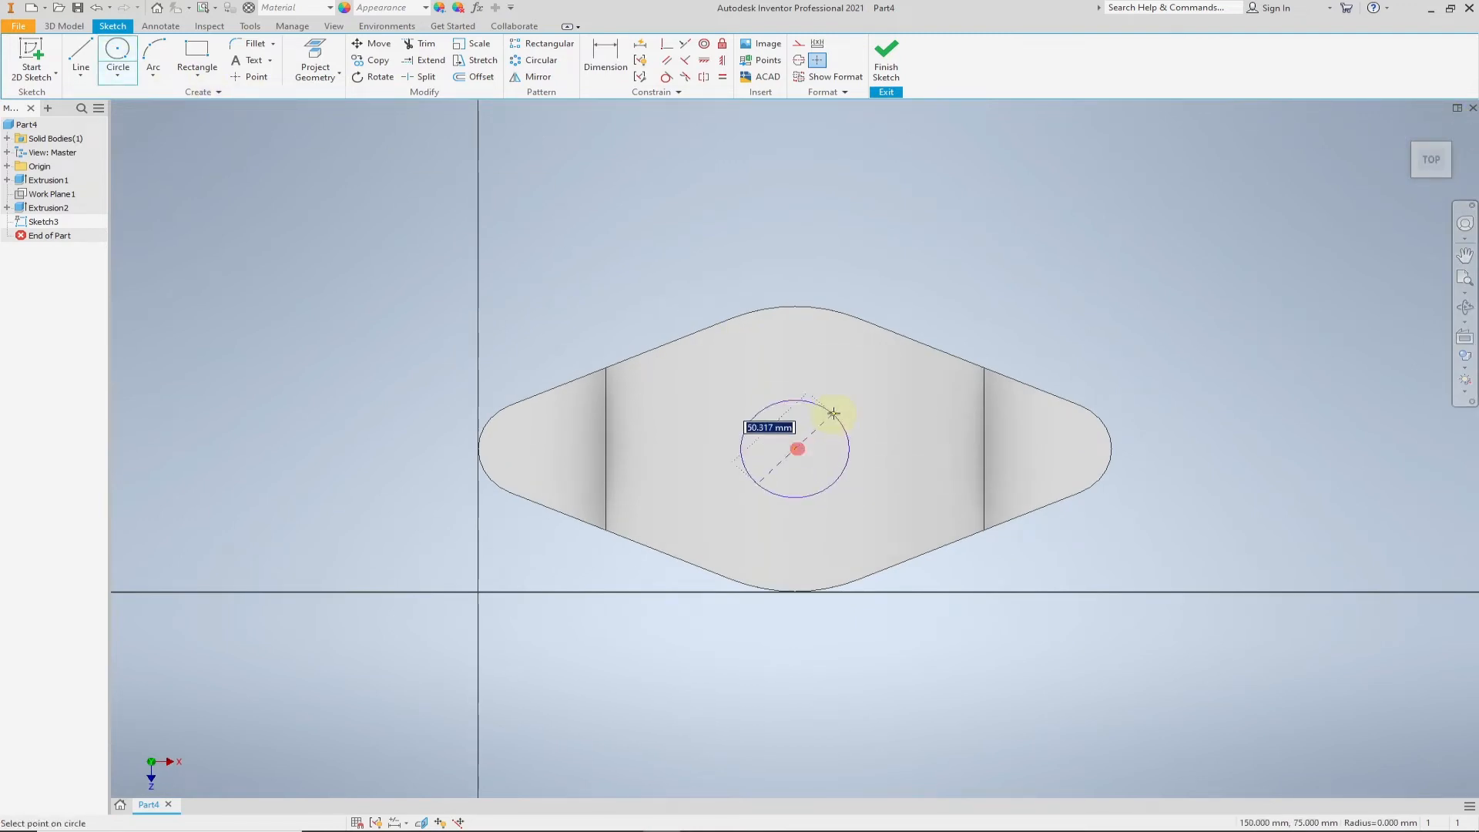
{"action": "type", "text": "150"}
{"action": "key", "text": "Return"}
{"action": "left_click", "coordinate": [887, 59]}
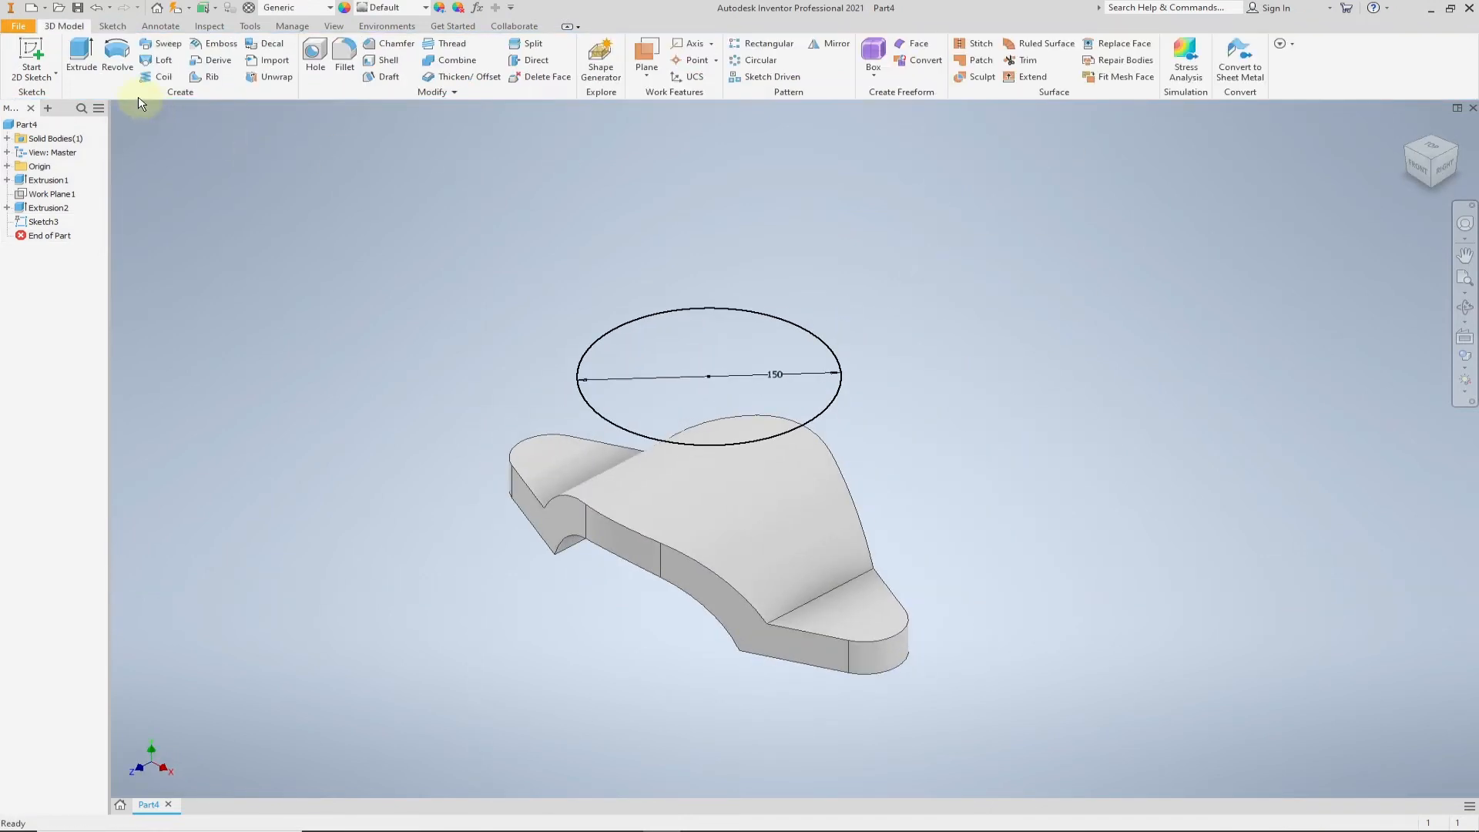
- Extrude the 150 mm circle in the flipped direction with the To Next extent, joining it to the arched body
{"action": "left_click", "coordinate": [98, 66]}
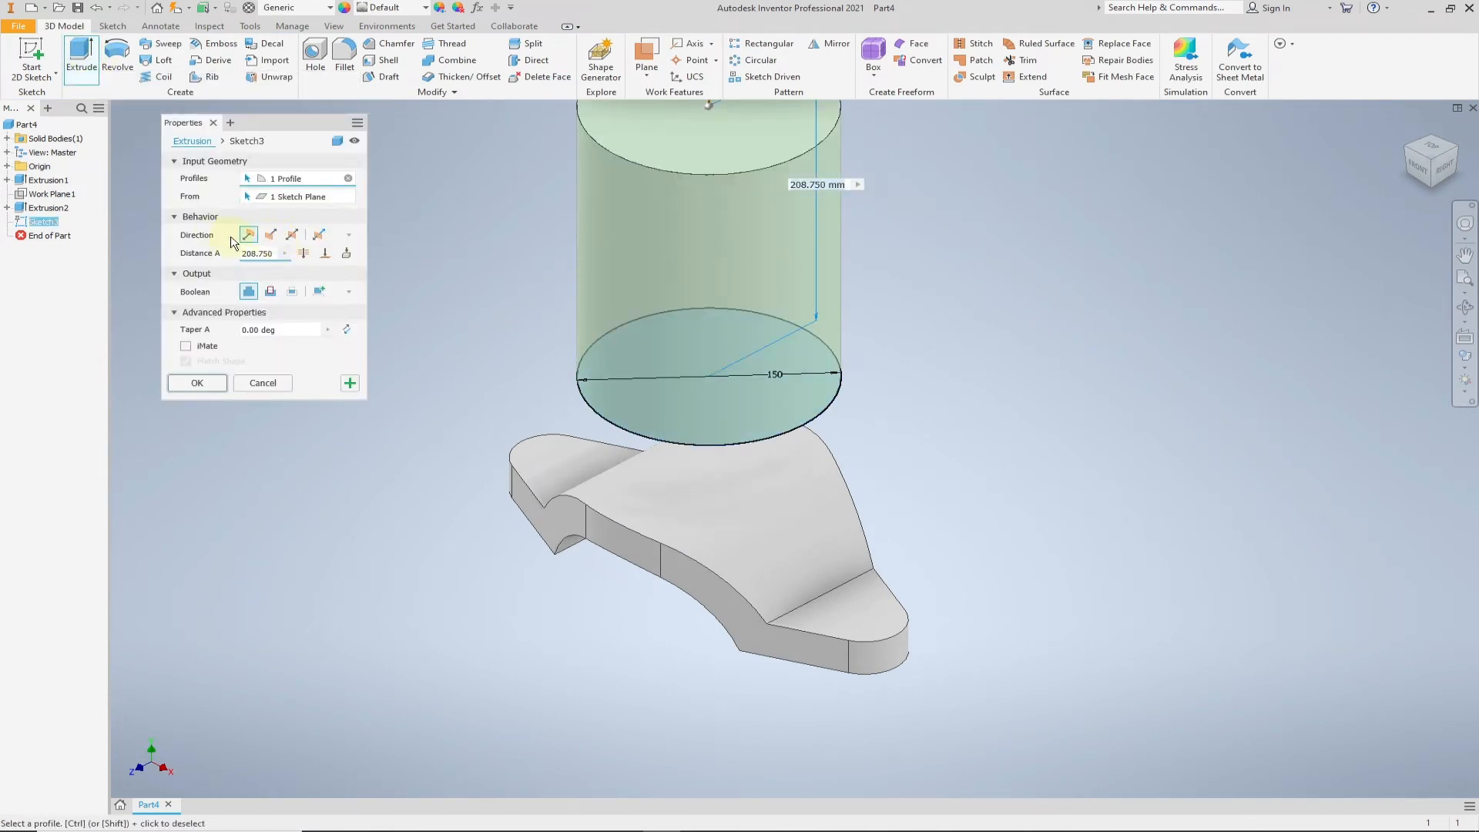
{"action": "left_click", "coordinate": [270, 235]}
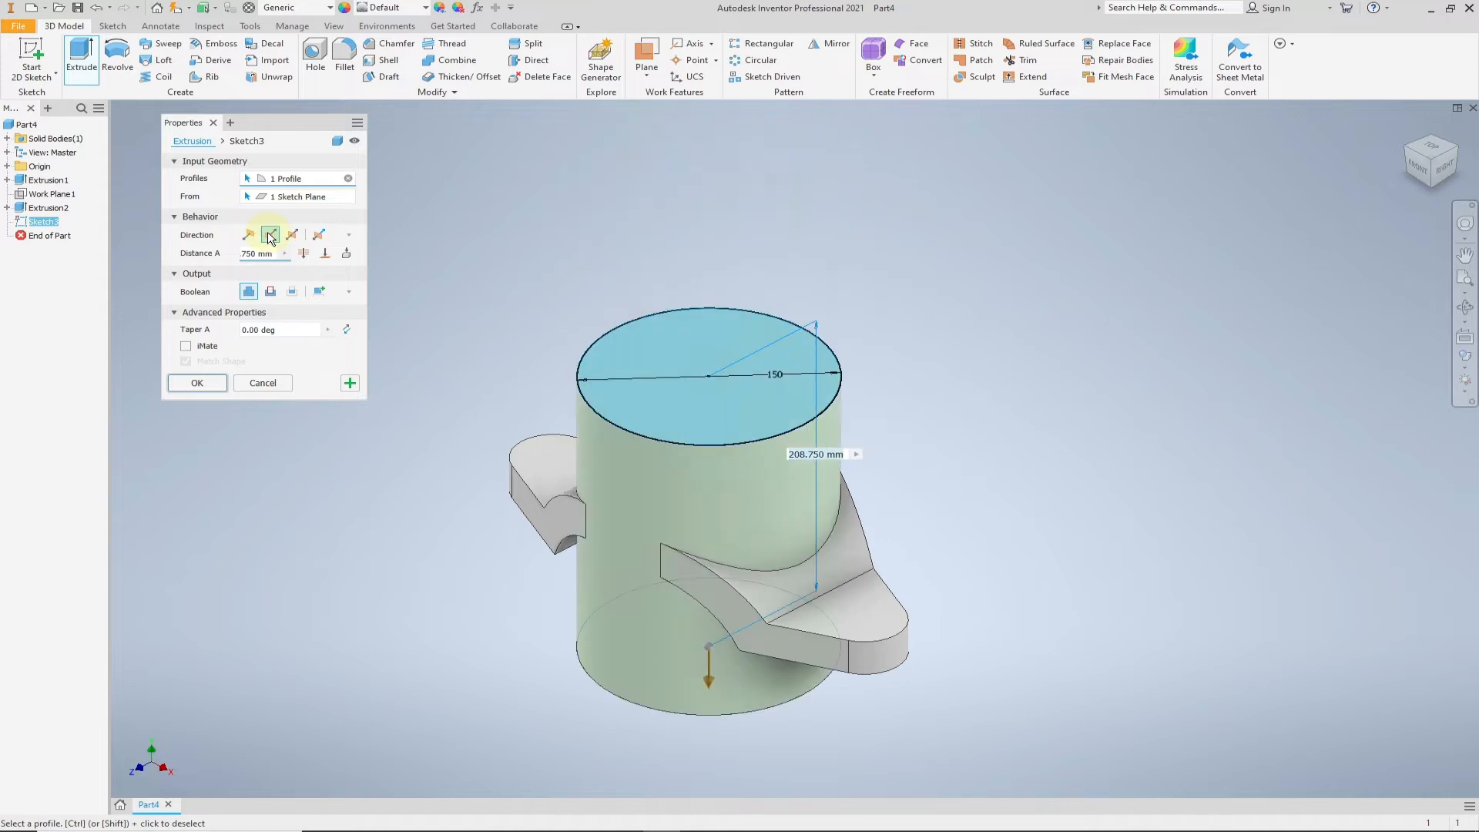
{"action": "left_click", "coordinate": [344, 255]}
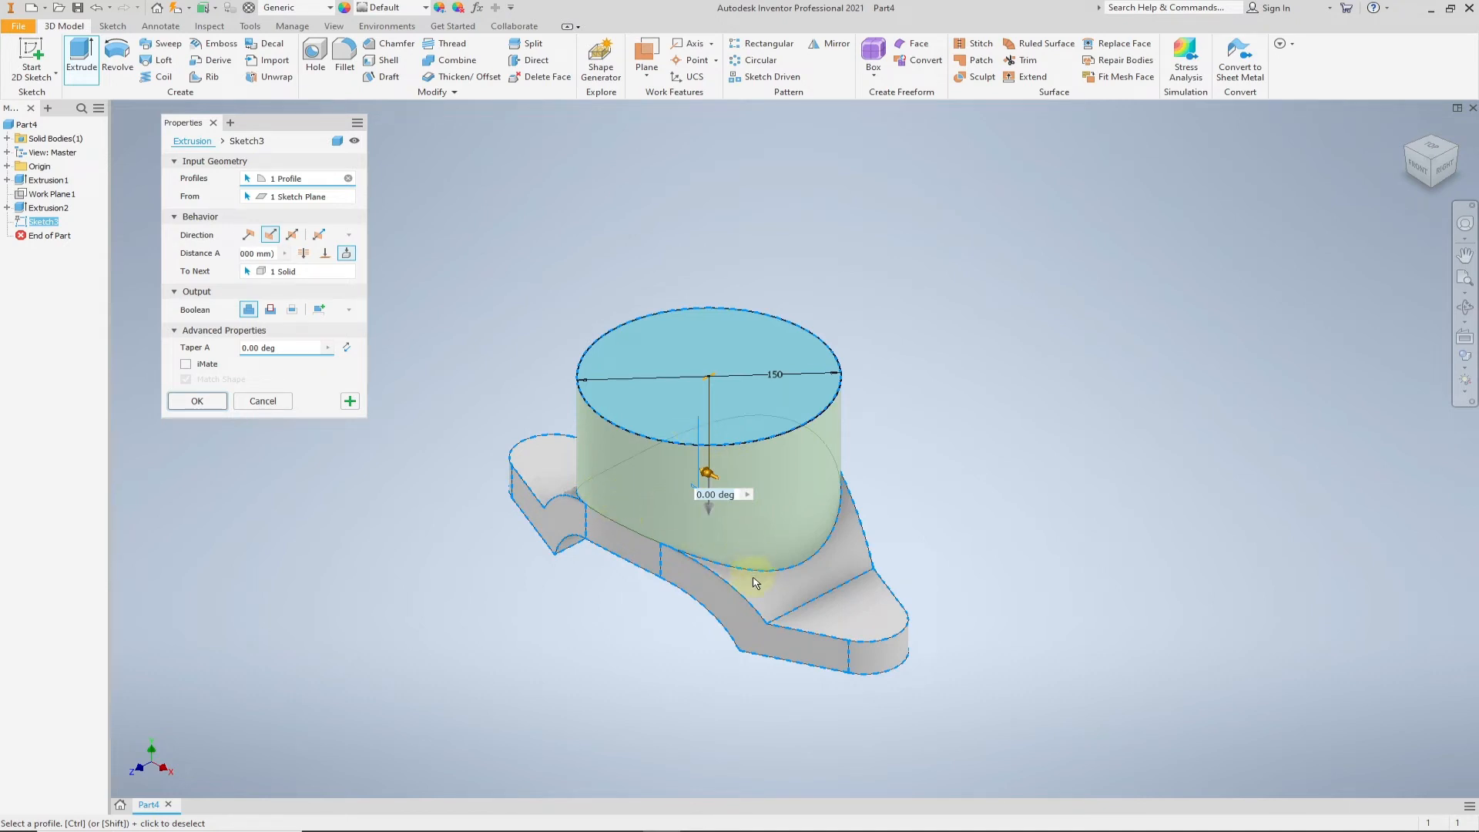
{"action": "left_click", "coordinate": [197, 401]}
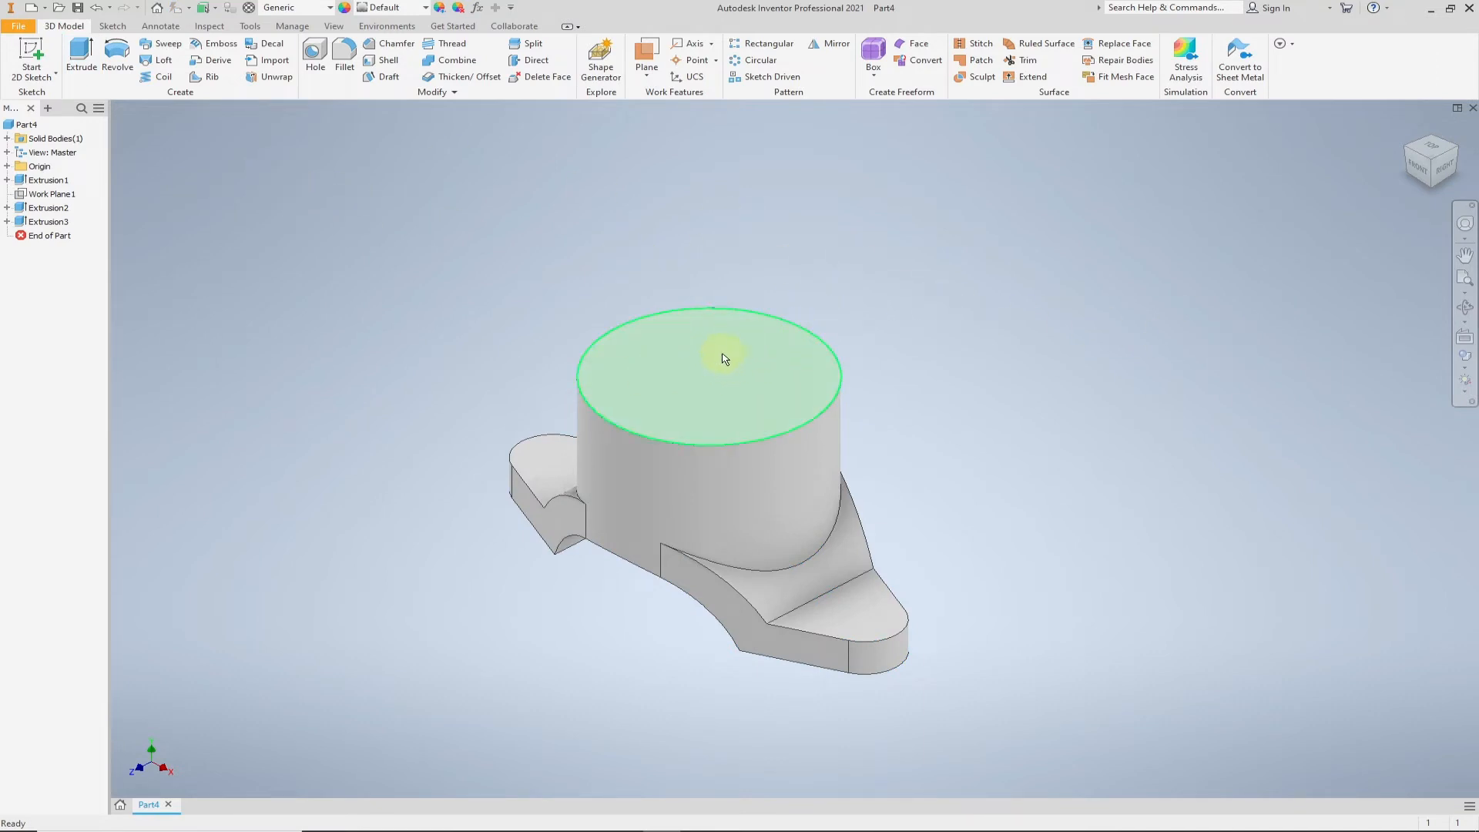
- Place a counterbore hole near the centre of the cylinder's top face with a counterbore diameter of 100 mm and depth of 20 mm
{"action": "left_click", "coordinate": [313, 55]}
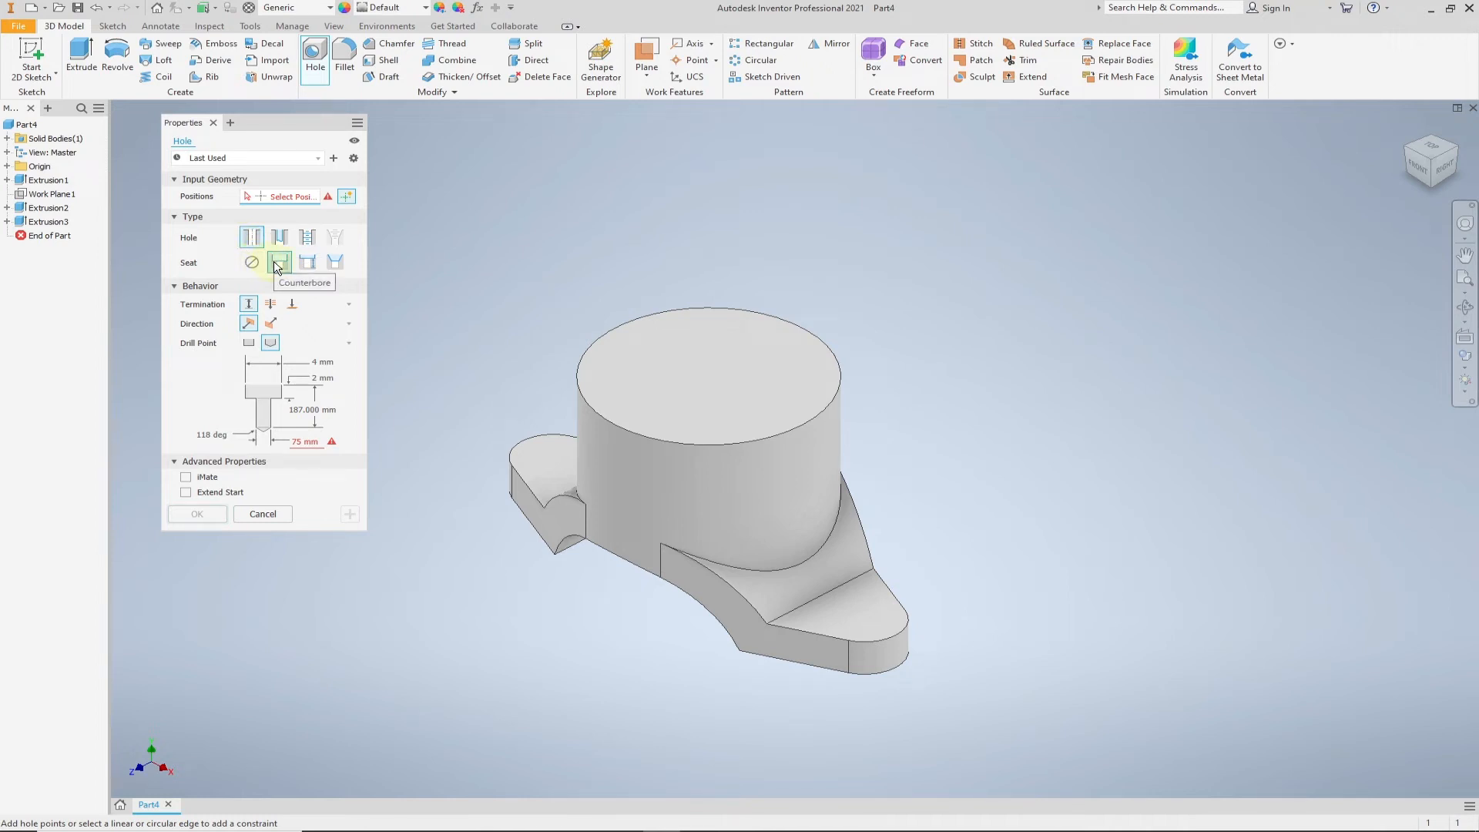
{"action": "left_click", "coordinate": [702, 373]}
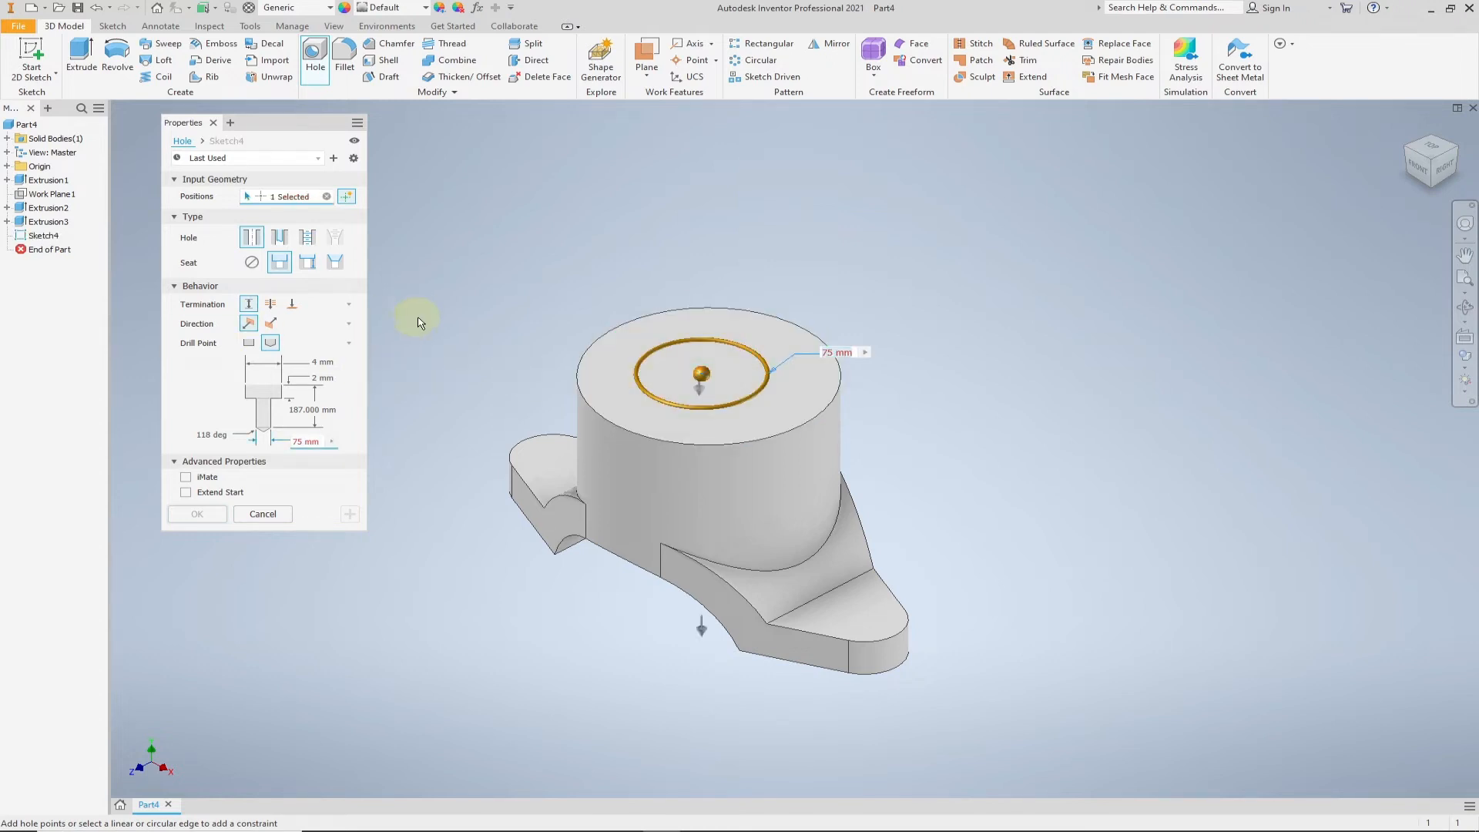
{"action": "left_click", "coordinate": [323, 362]}
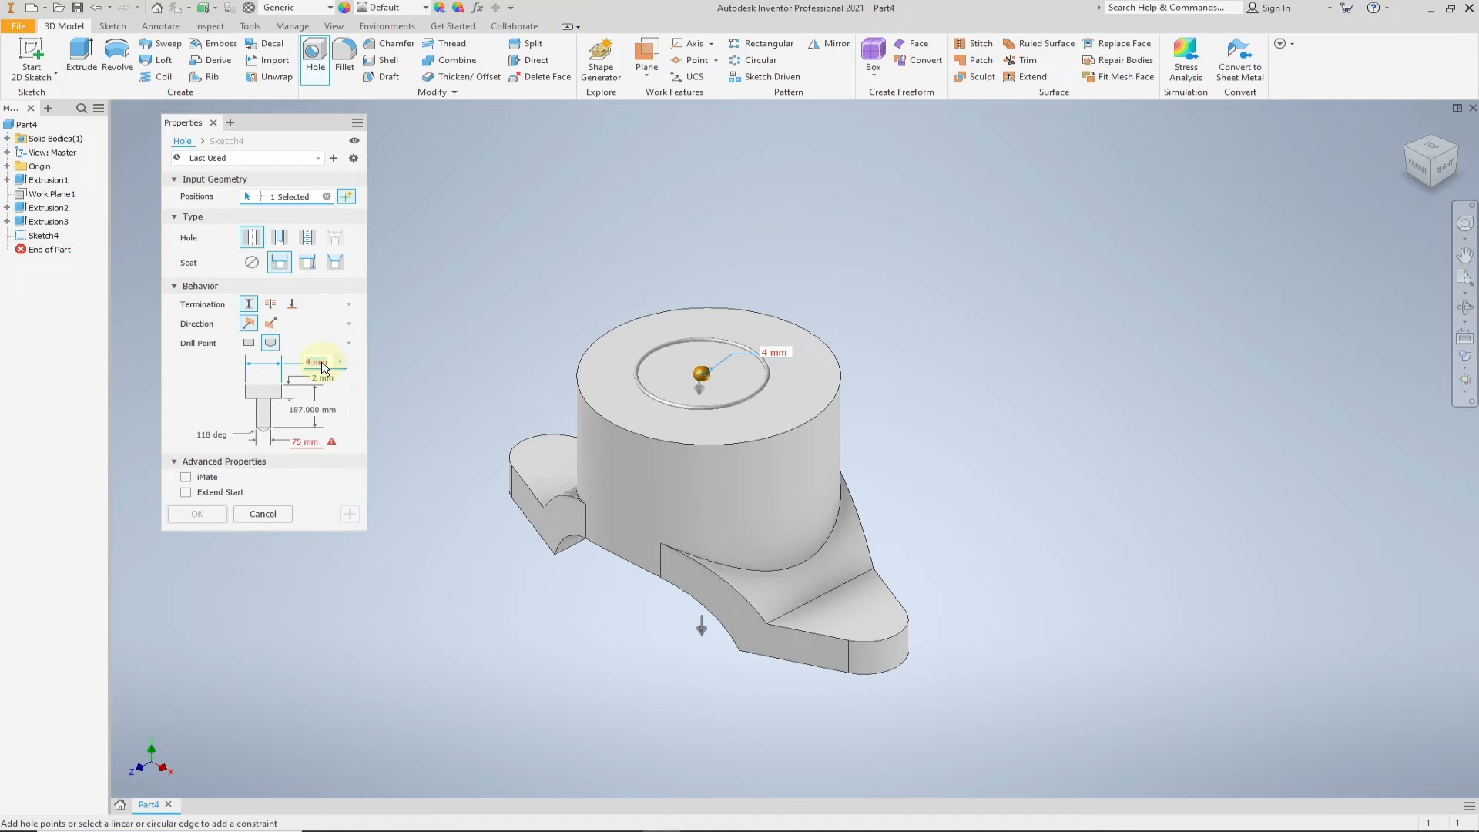
{"action": "type", "text": "100"}
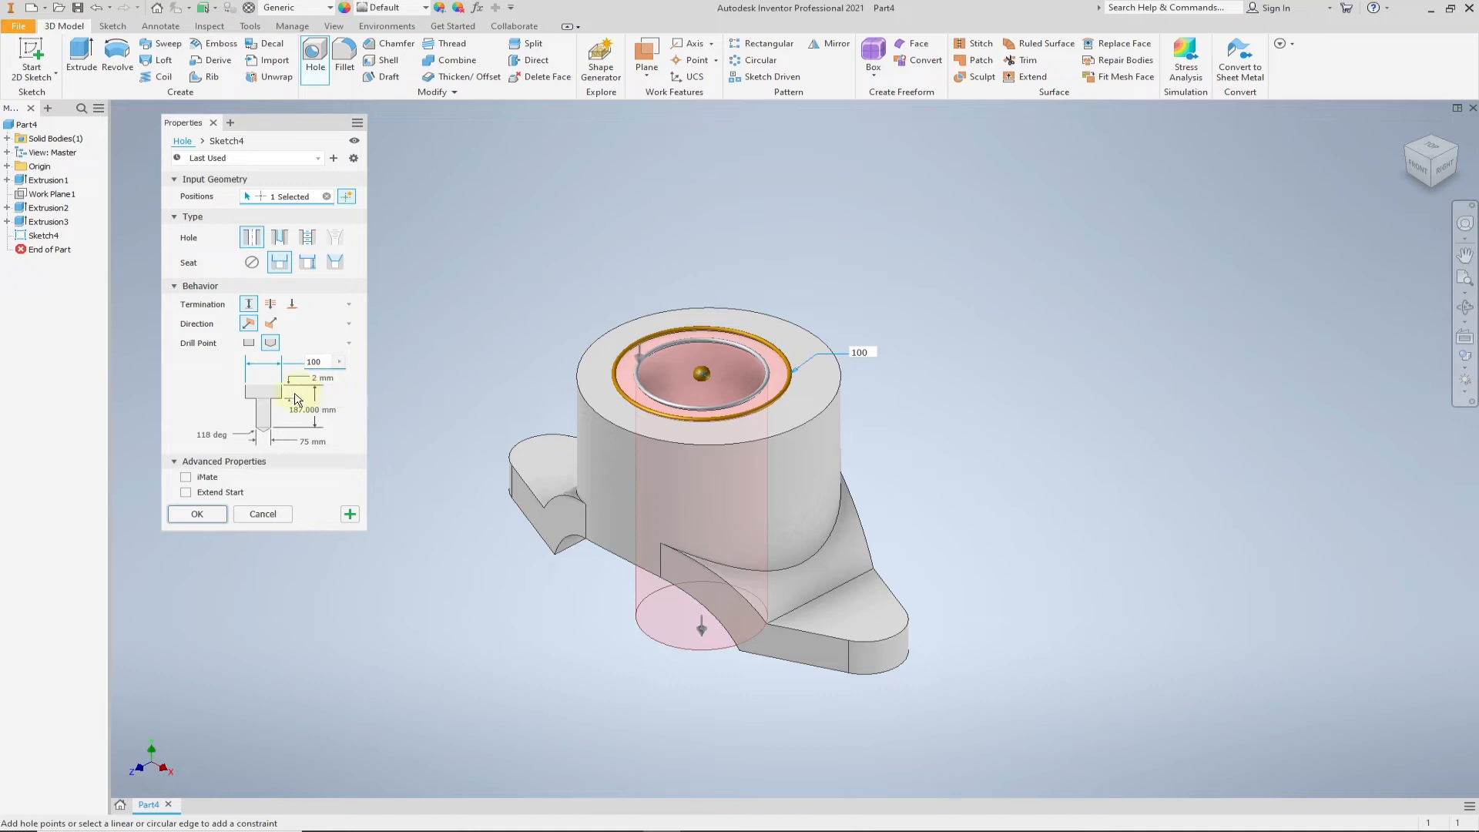
{"action": "left_click", "coordinate": [316, 379]}
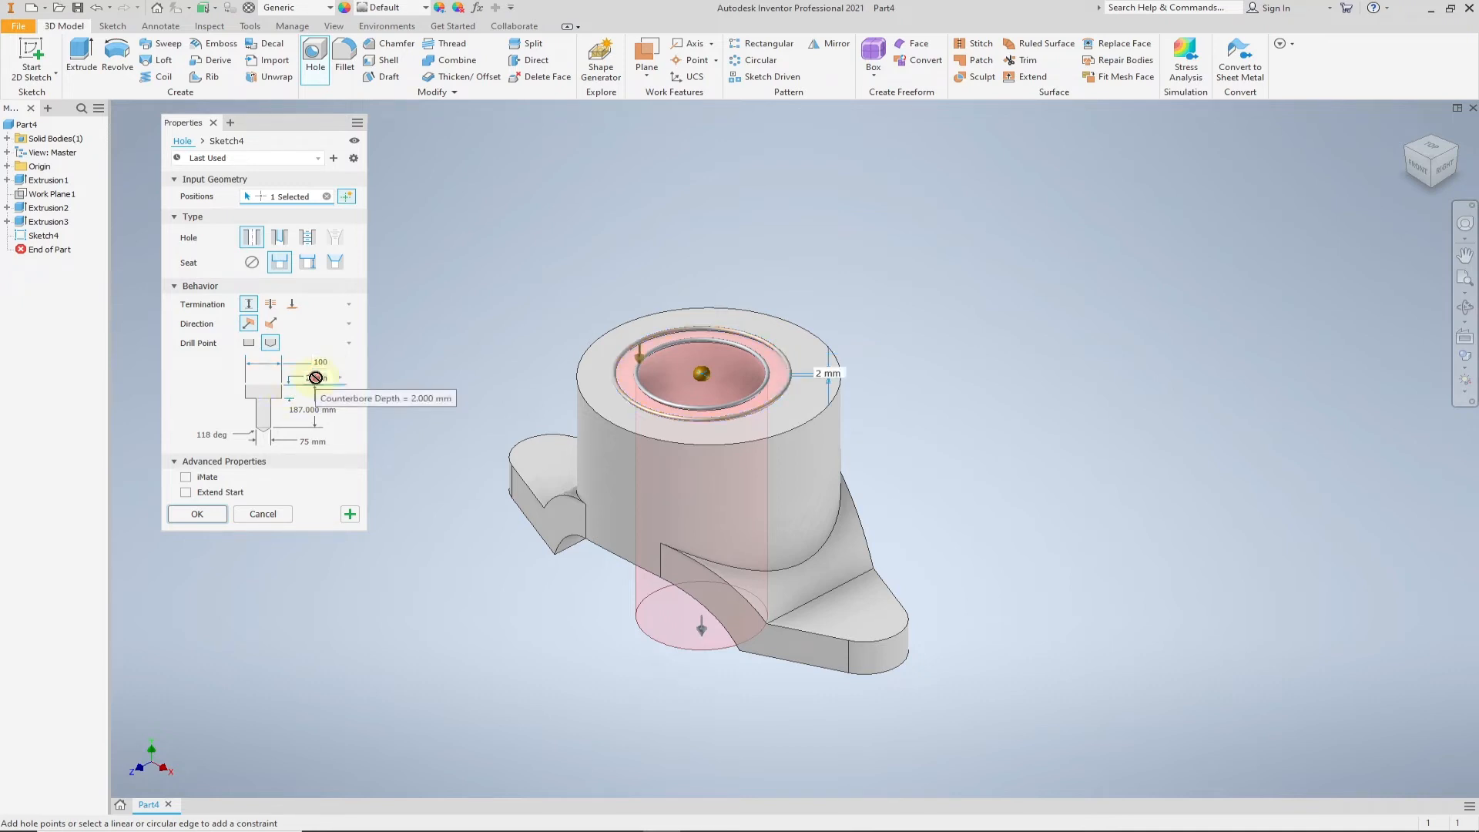
{"action": "type", "text": "20"}
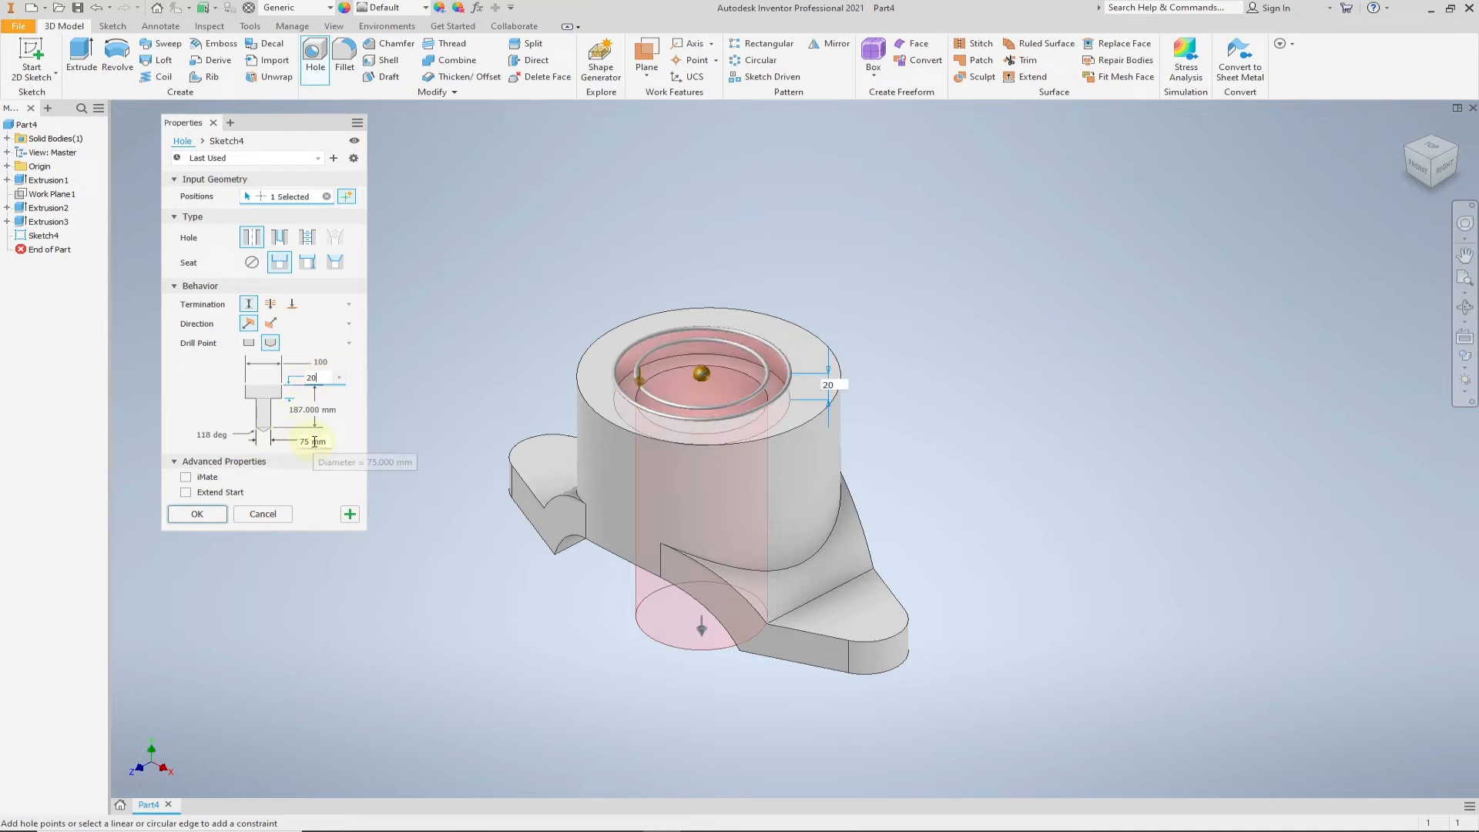
- Set the hole diameter to 75 mm, checking the Task 5.1 drawing in Acrobat, and create the hole with a depth of 233 mm
{"action": "left_click", "coordinate": [310, 443]}
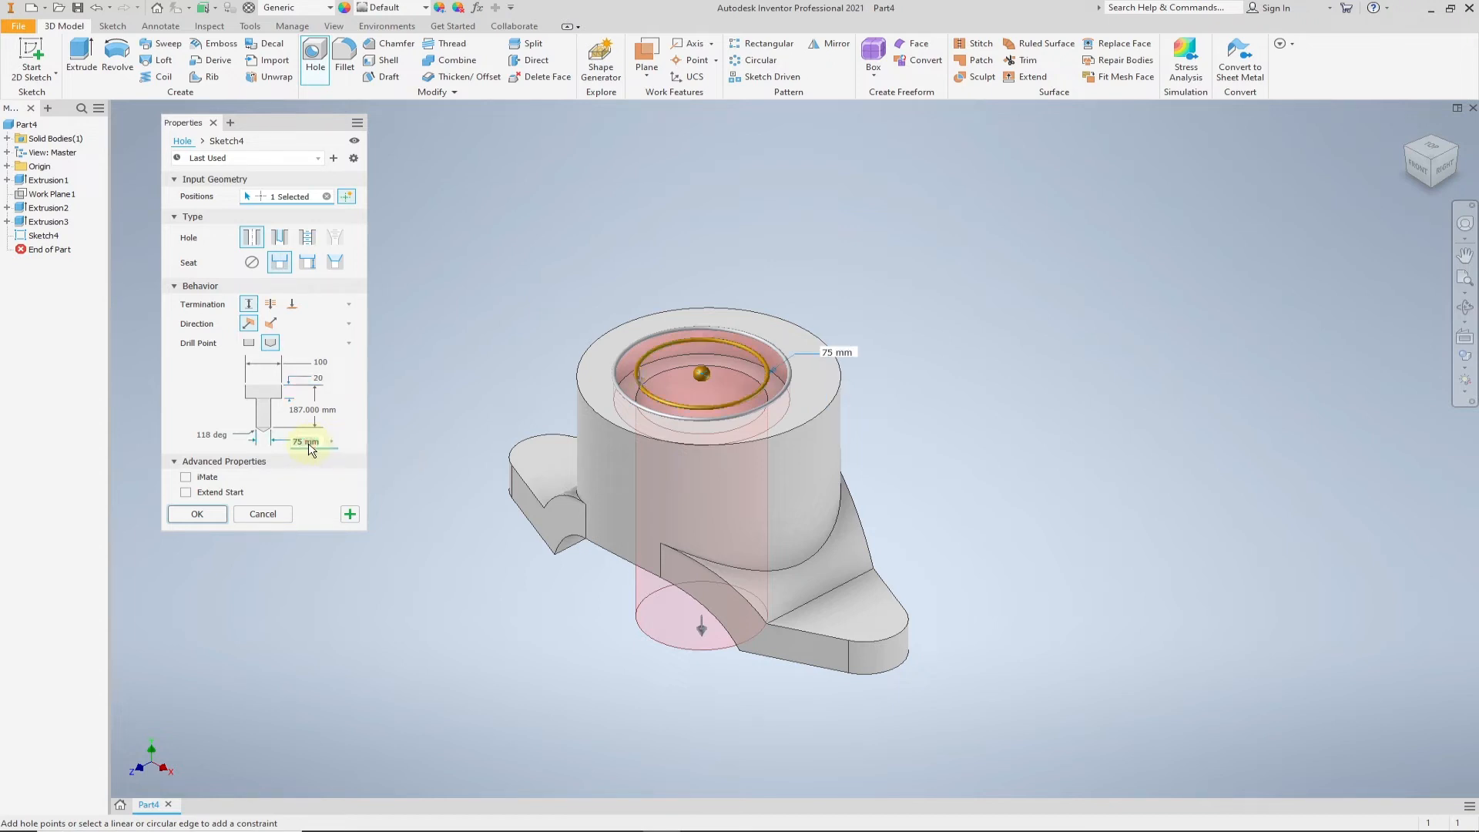
{"action": "type", "text": "75"}
{"action": "key", "text": "alt+Tab"}
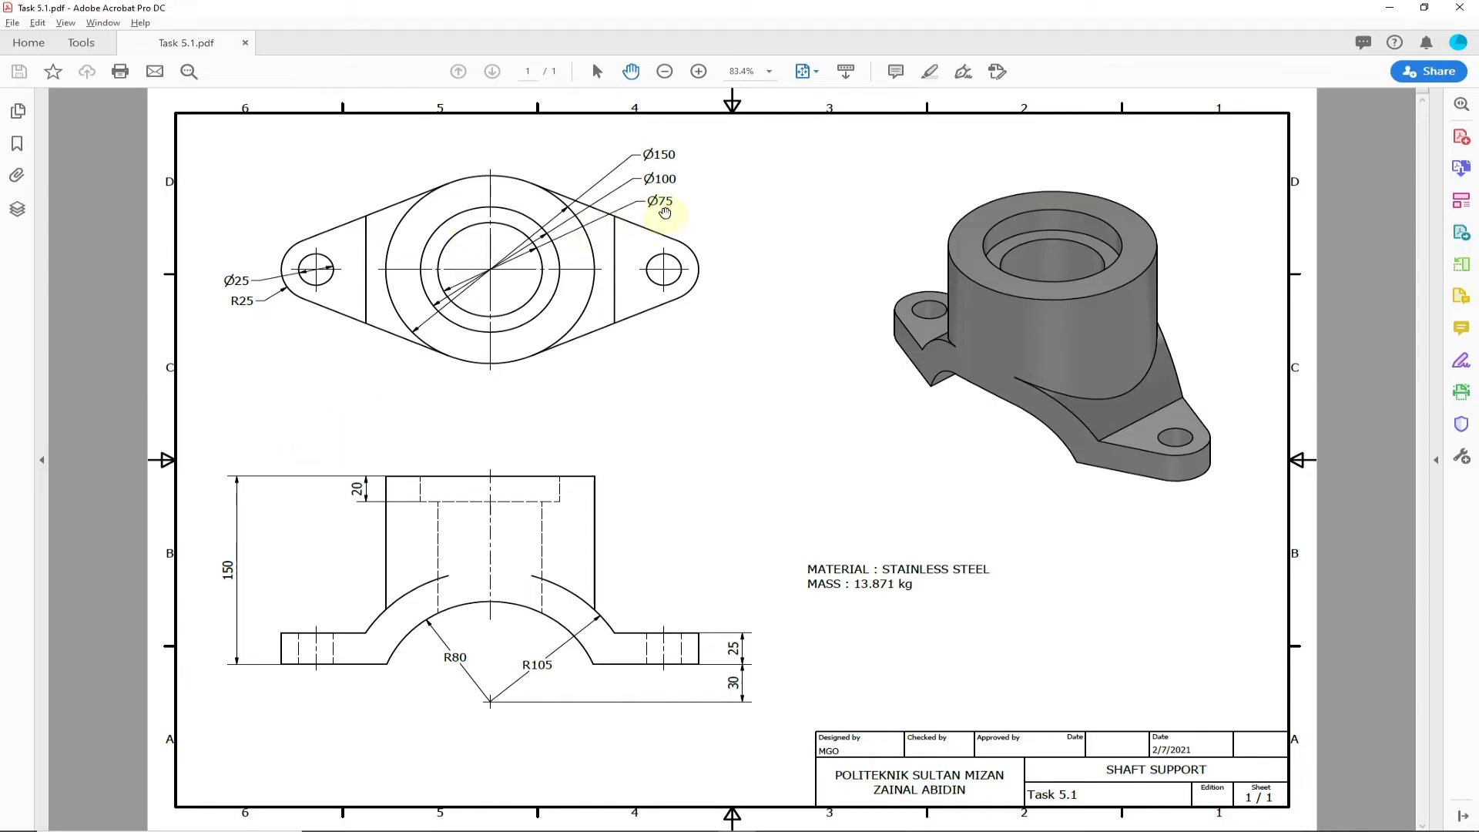
{"action": "key", "text": "alt+Tab"}
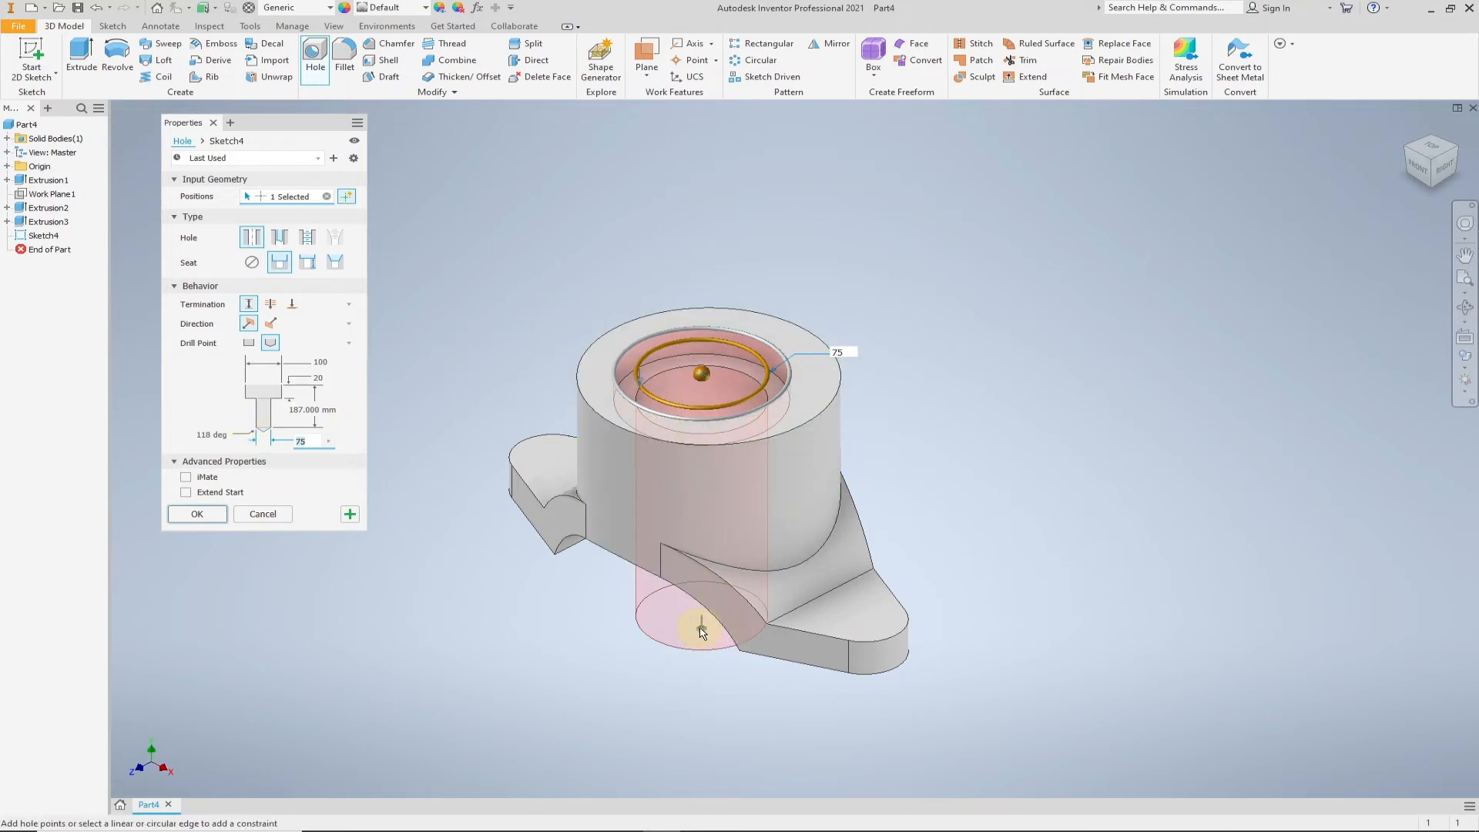
{"action": "left_click_drag", "start_coordinate": [701, 634], "coordinate": [696, 688]}
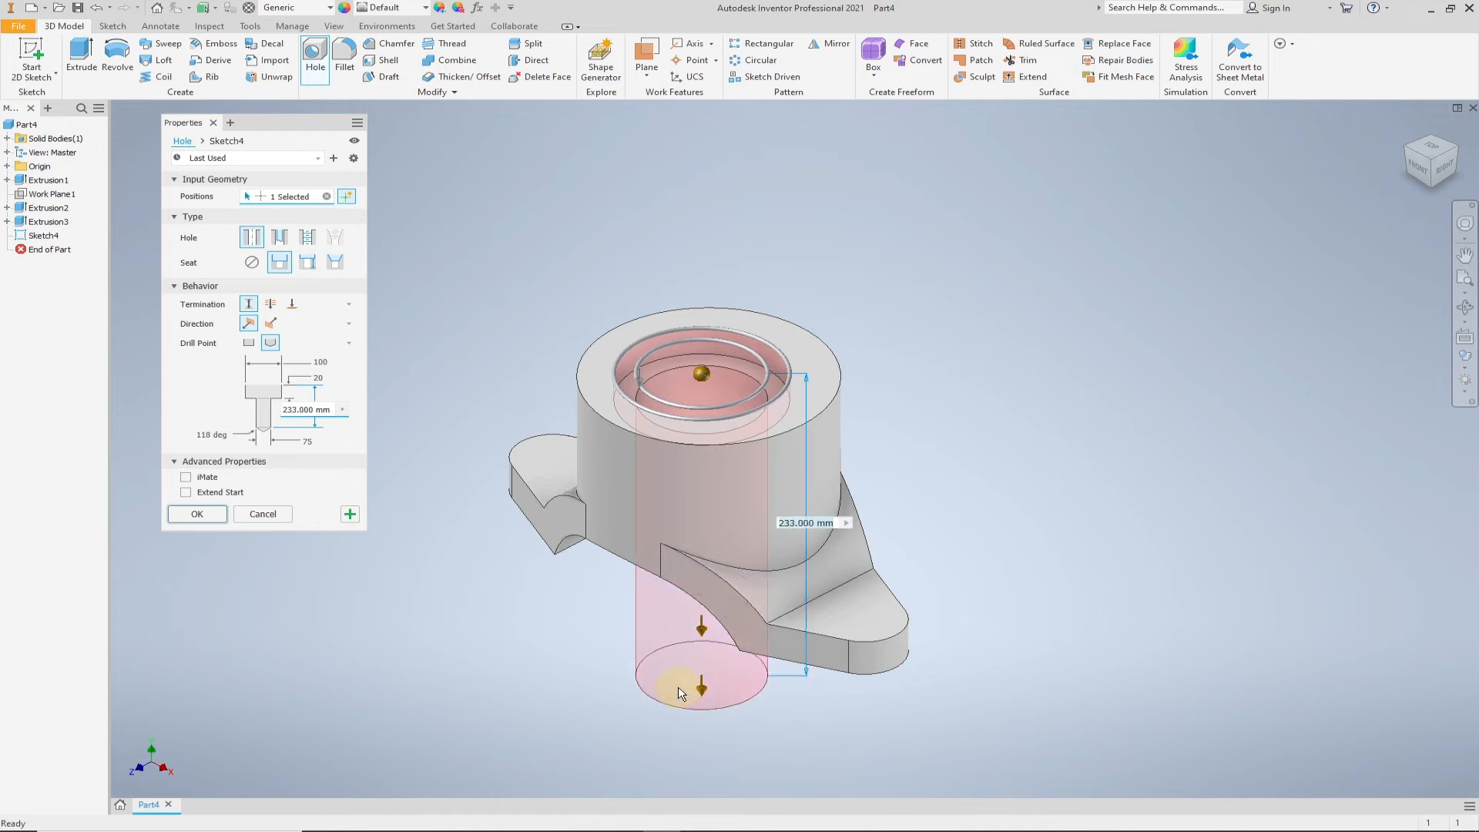
{"action": "left_click", "coordinate": [213, 520]}
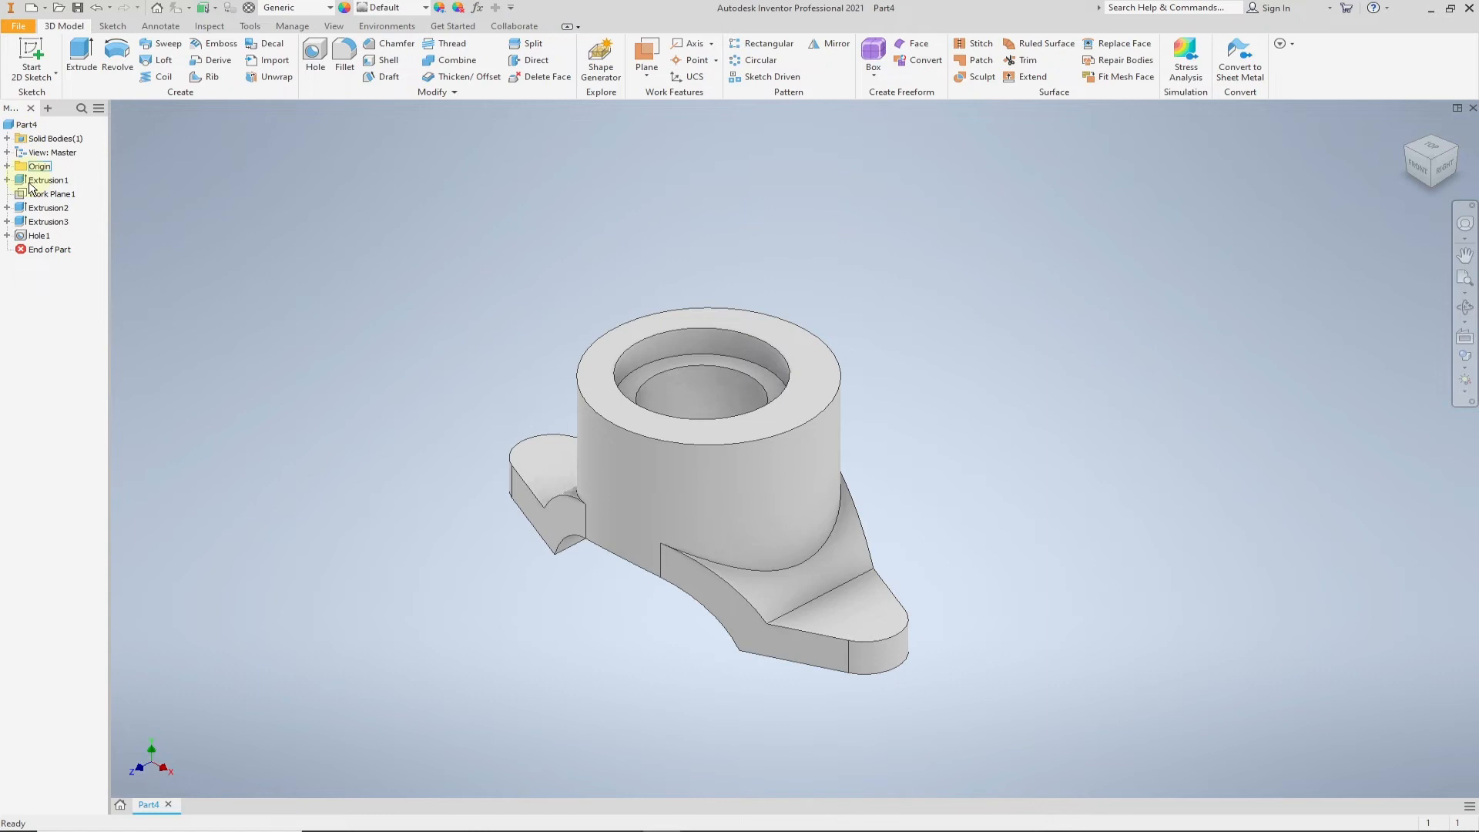
- Edit the hole's placement sketch so its centre point is coincident with the cylinder's centre, and finish the sketch
{"action": "left_click", "coordinate": [7, 236]}
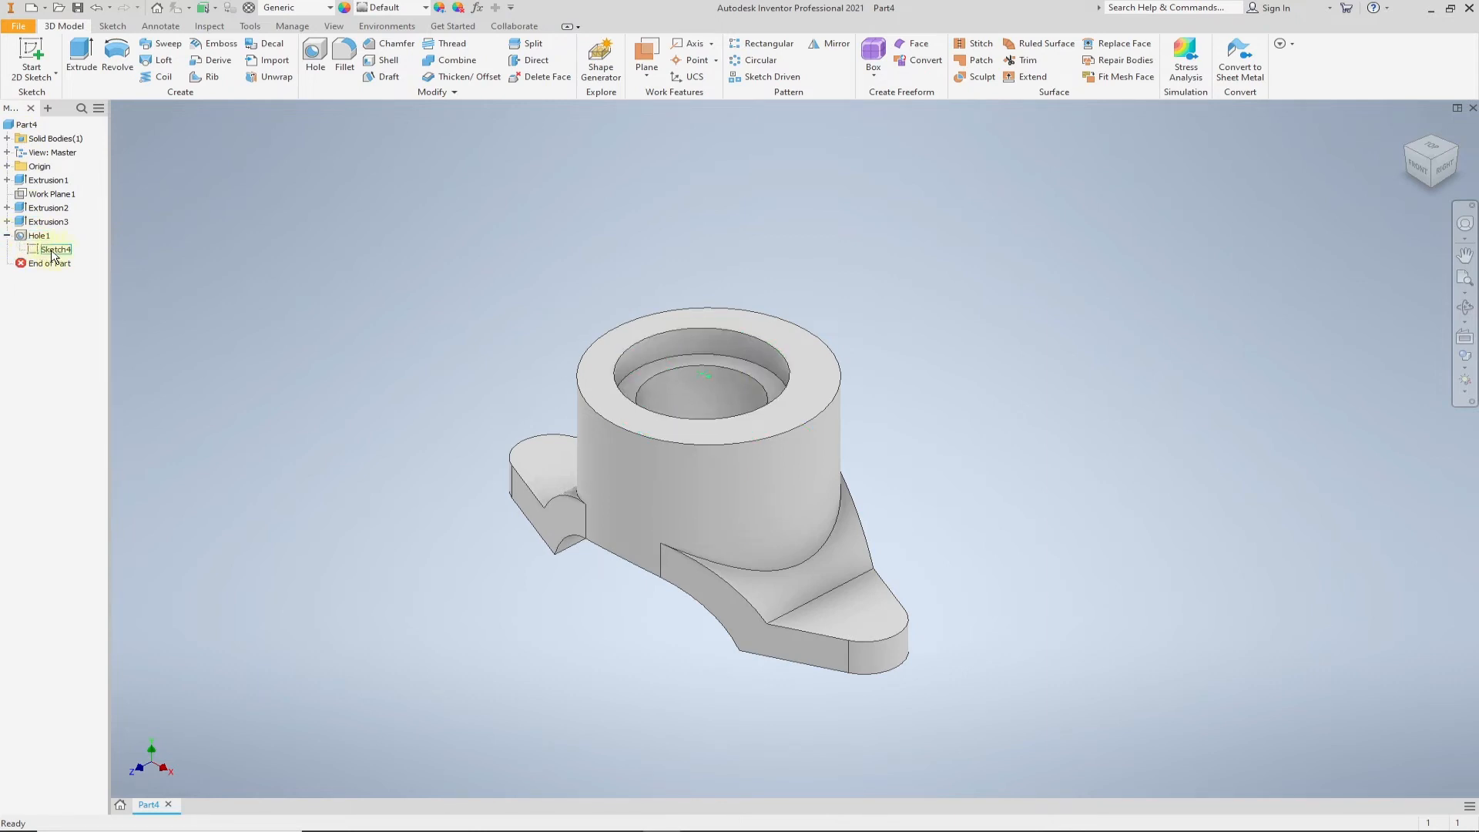
{"action": "double_click", "coordinate": [35, 251]}
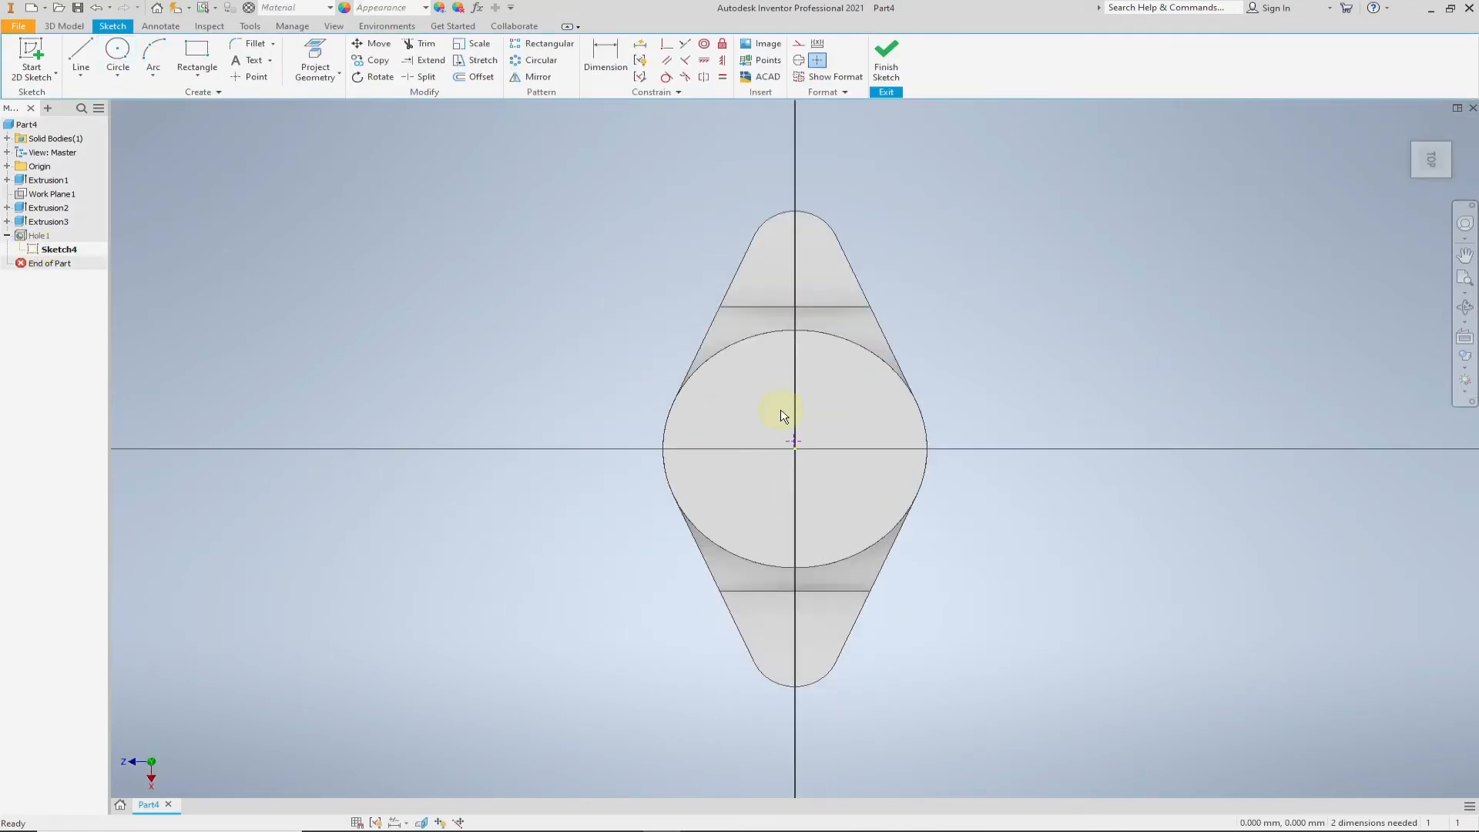
{"action": "scroll", "coordinate": [796, 445], "scroll_direction": "up", "scroll_amount": 3}
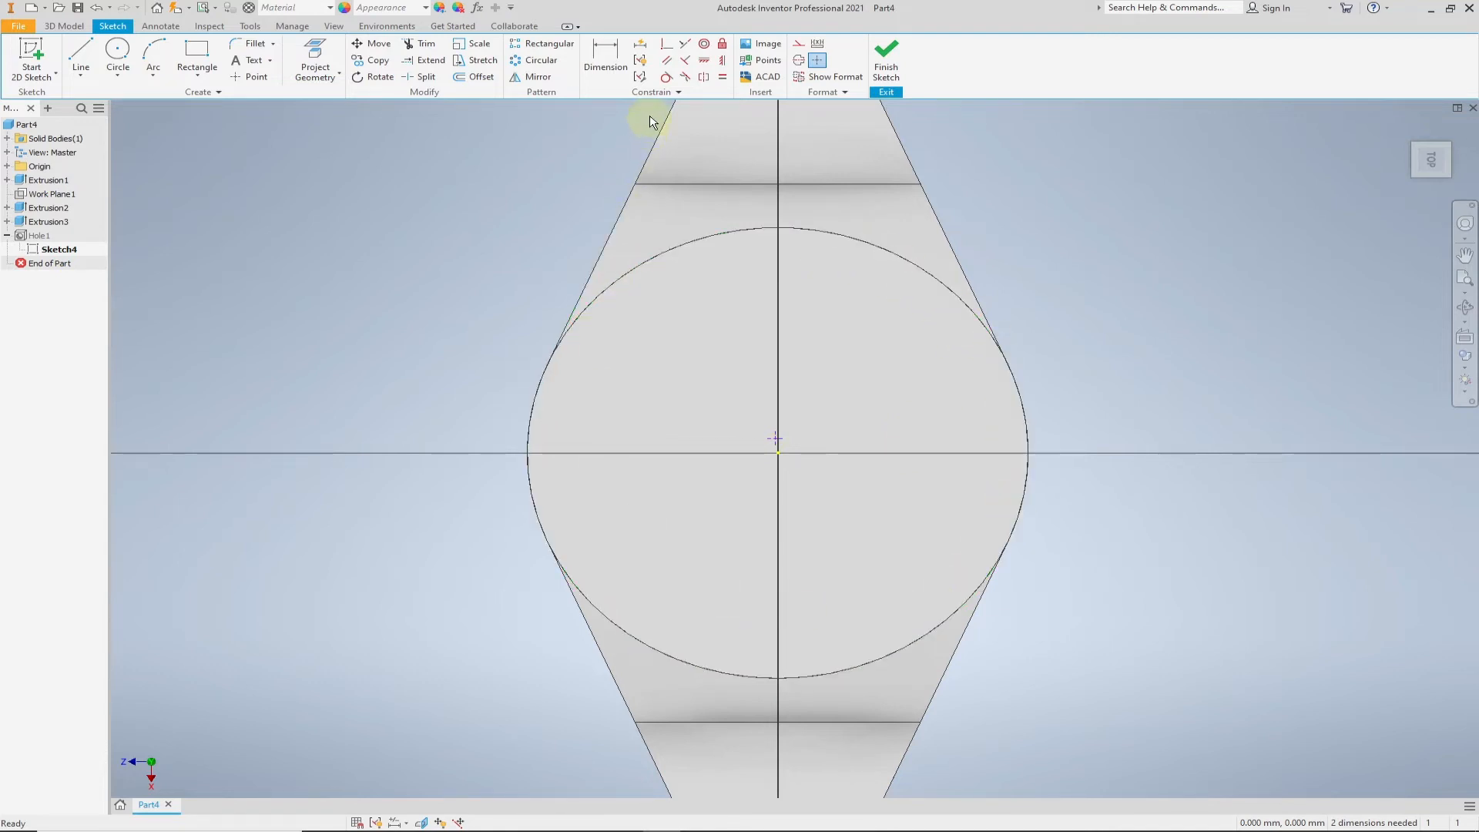
{"action": "left_click", "coordinate": [667, 48]}
{"action": "left_click", "coordinate": [776, 441]}
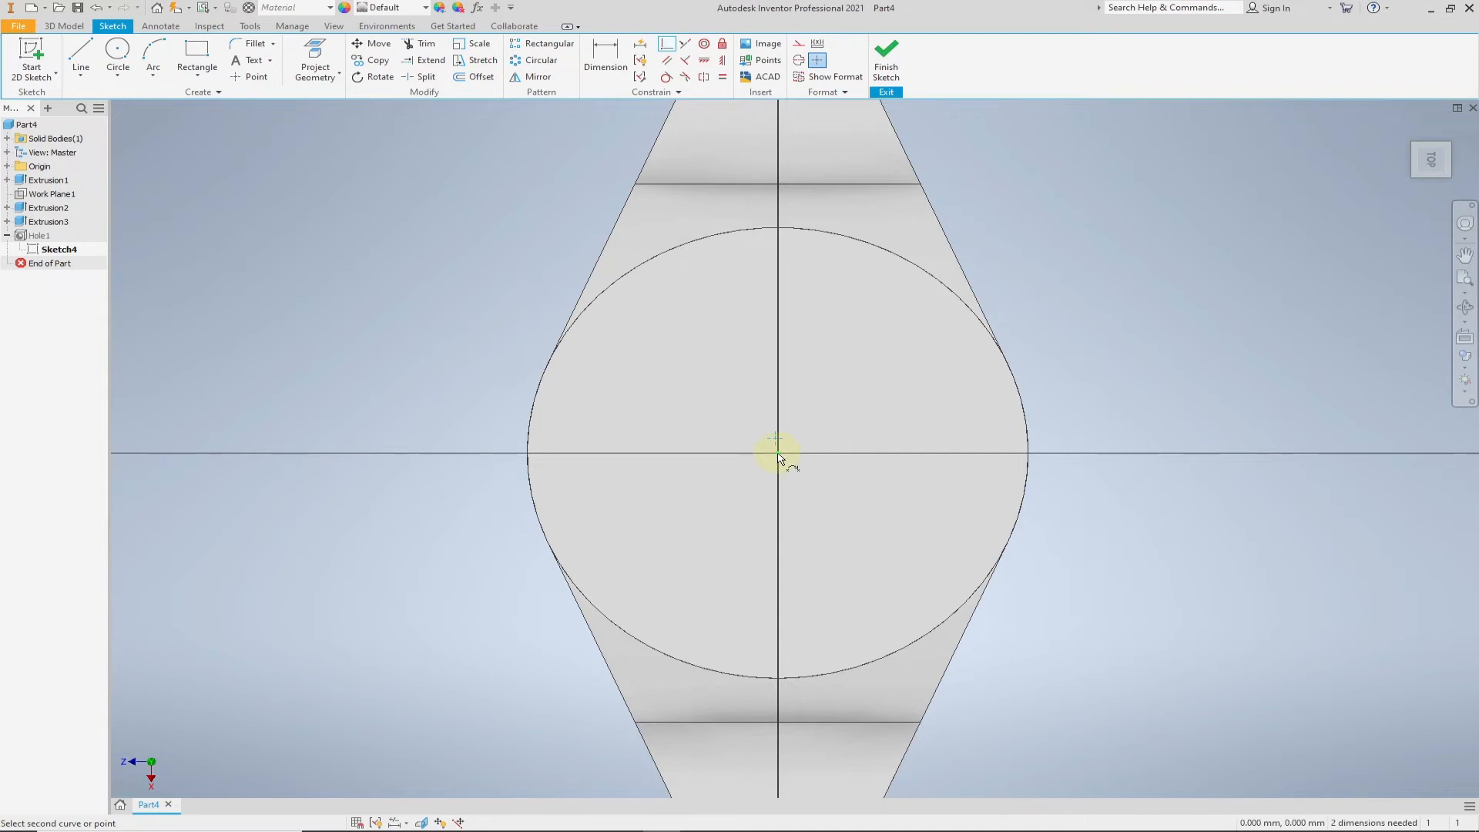
{"action": "left_click", "coordinate": [778, 454]}
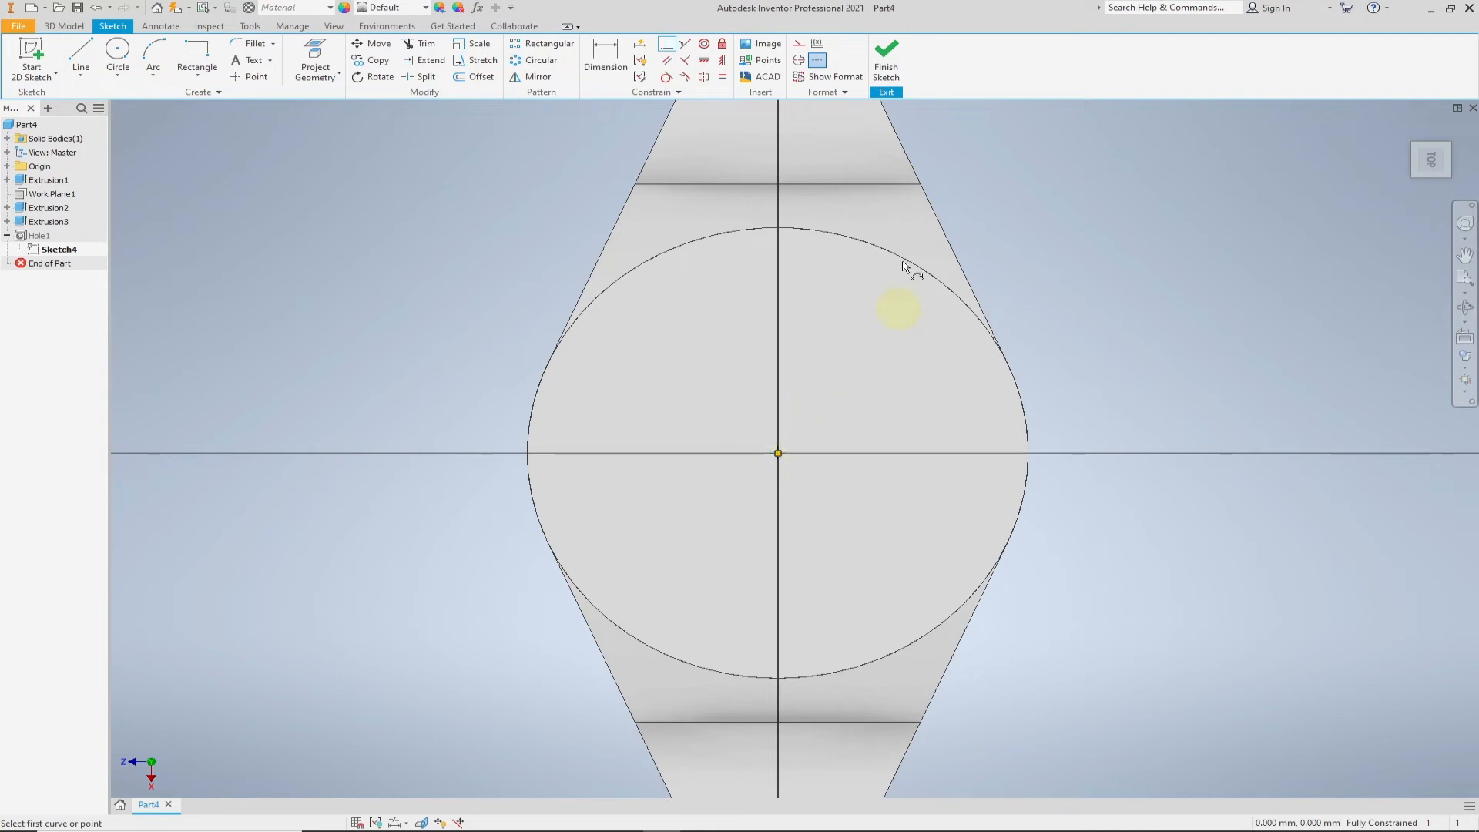
{"action": "left_click", "coordinate": [886, 69]}
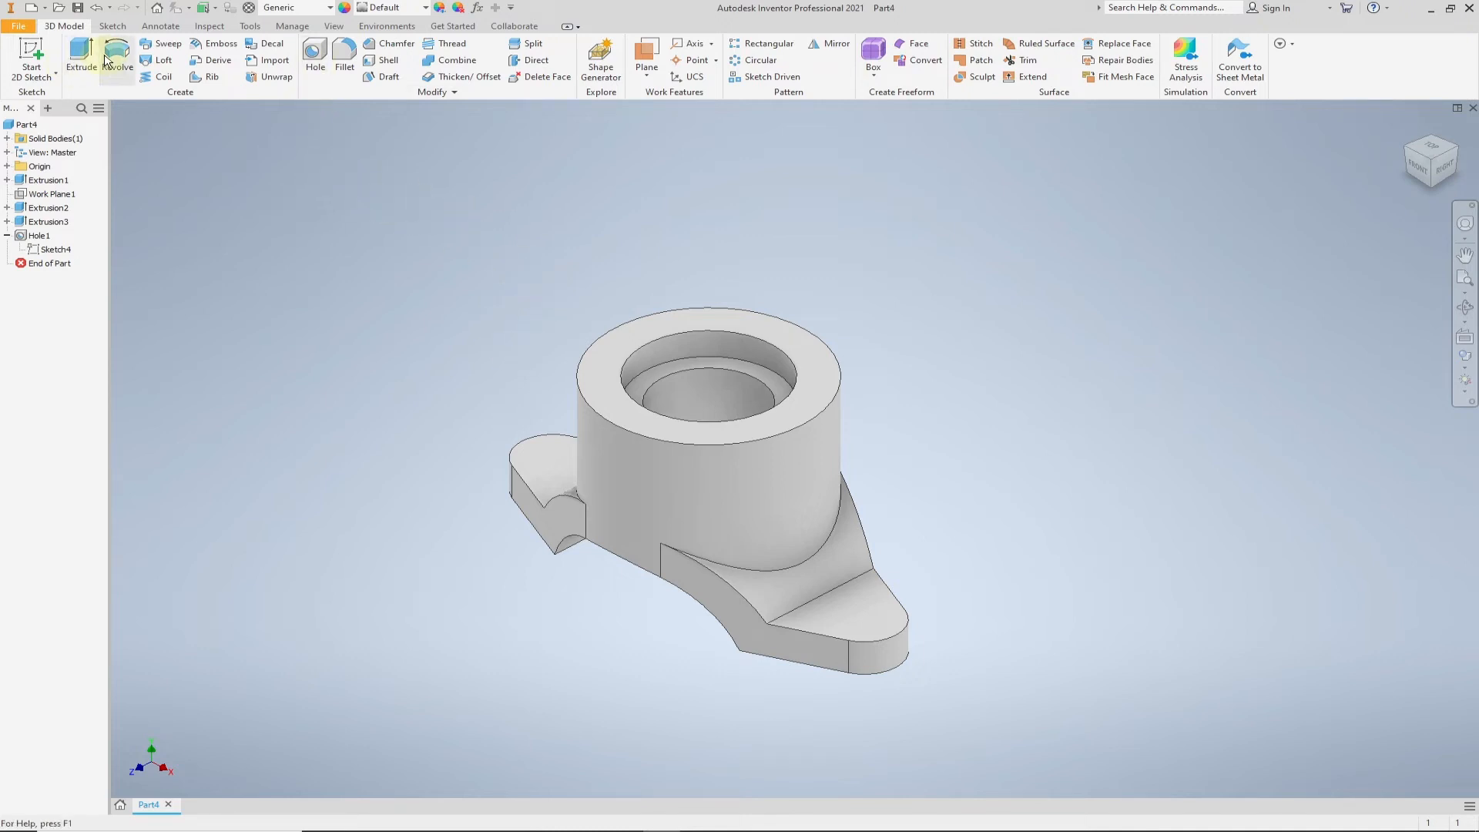
- Start a sketch on one flange's top face and draw a 20 mm circle near its rounded end, consulting the Task 5.1 drawing in Acrobat
{"action": "left_click", "coordinate": [32, 55]}
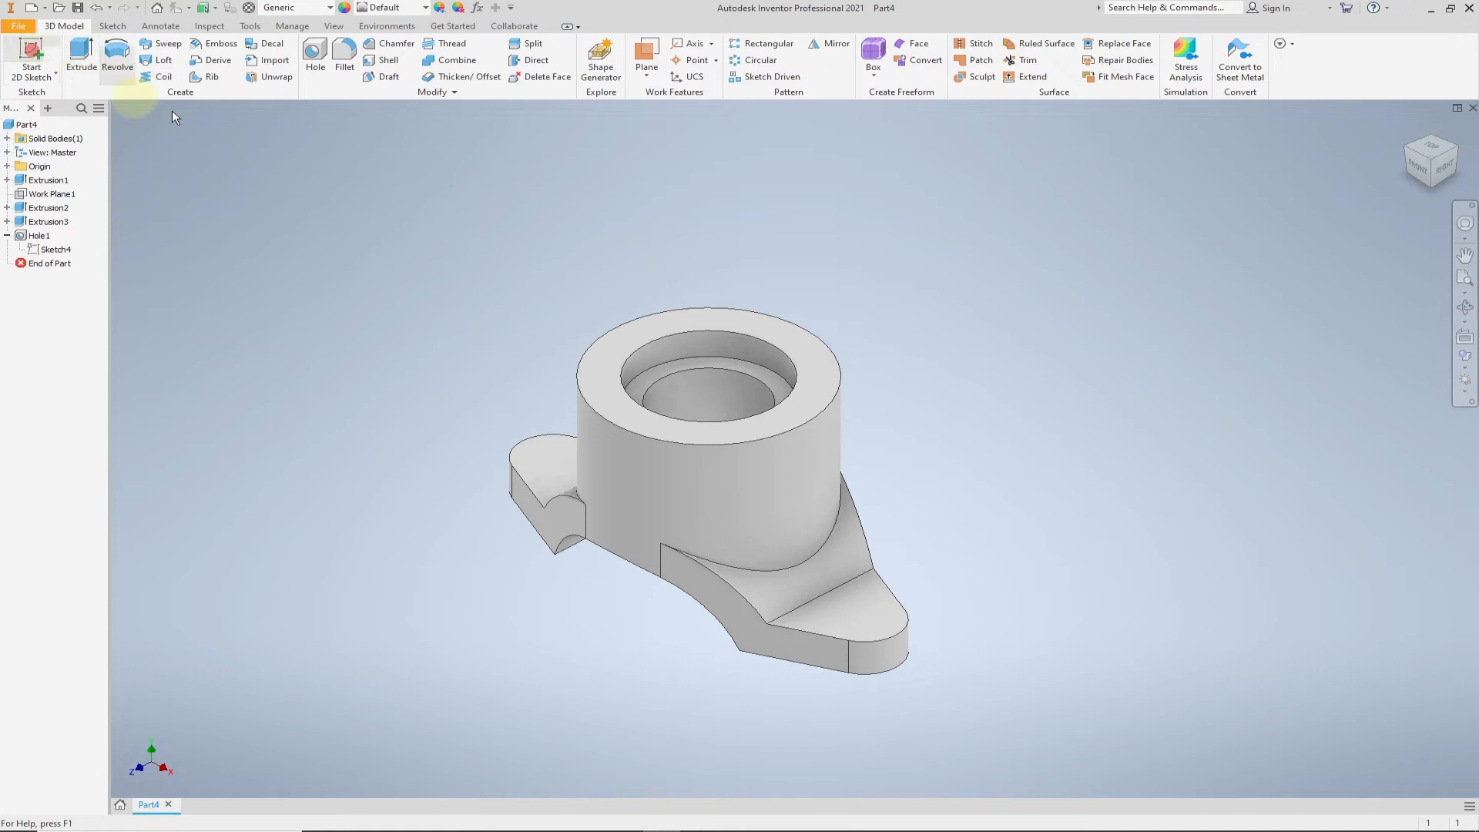
{"action": "left_click", "coordinate": [555, 470]}
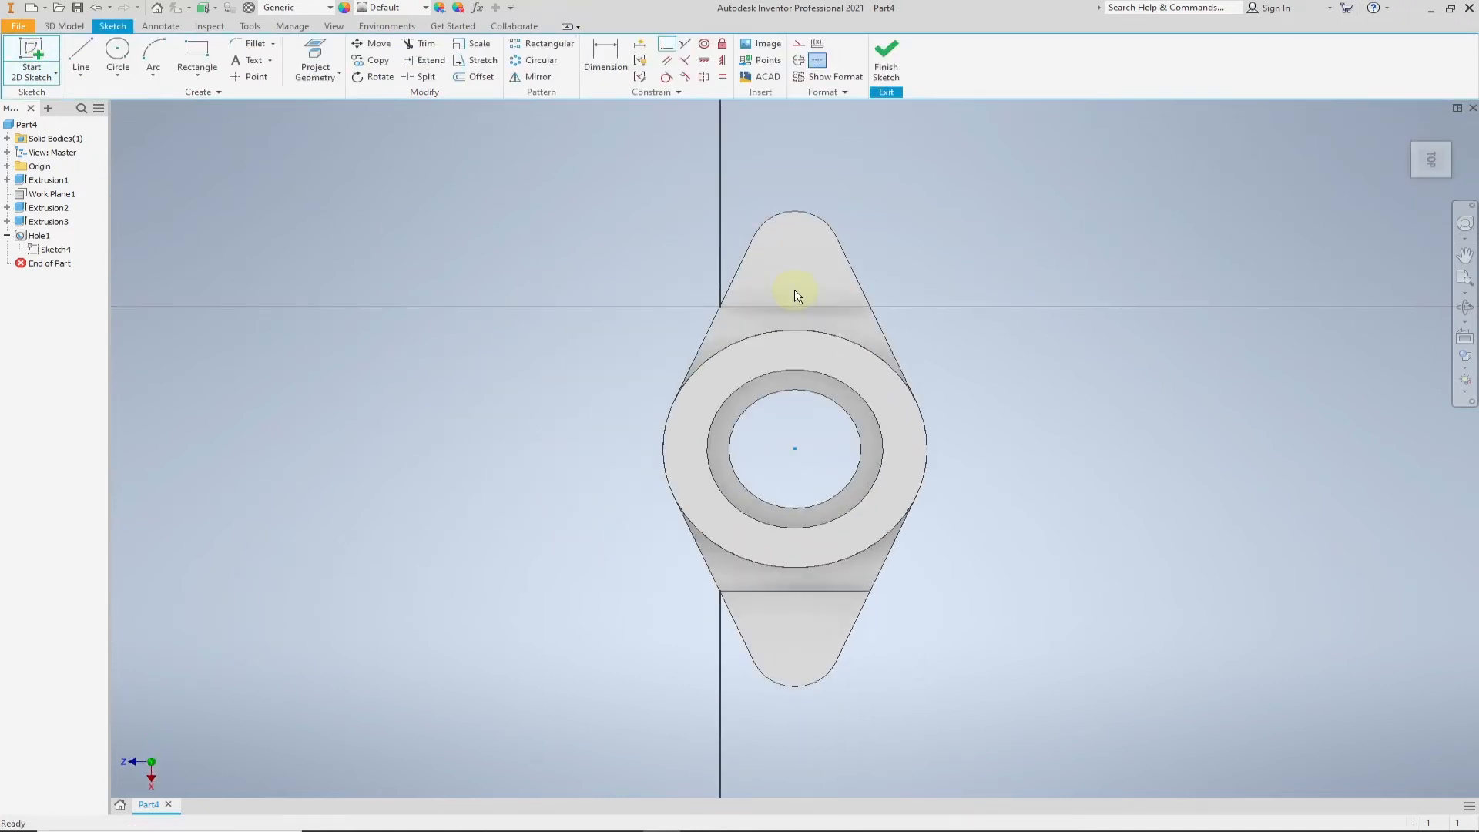
{"action": "left_click", "coordinate": [119, 52]}
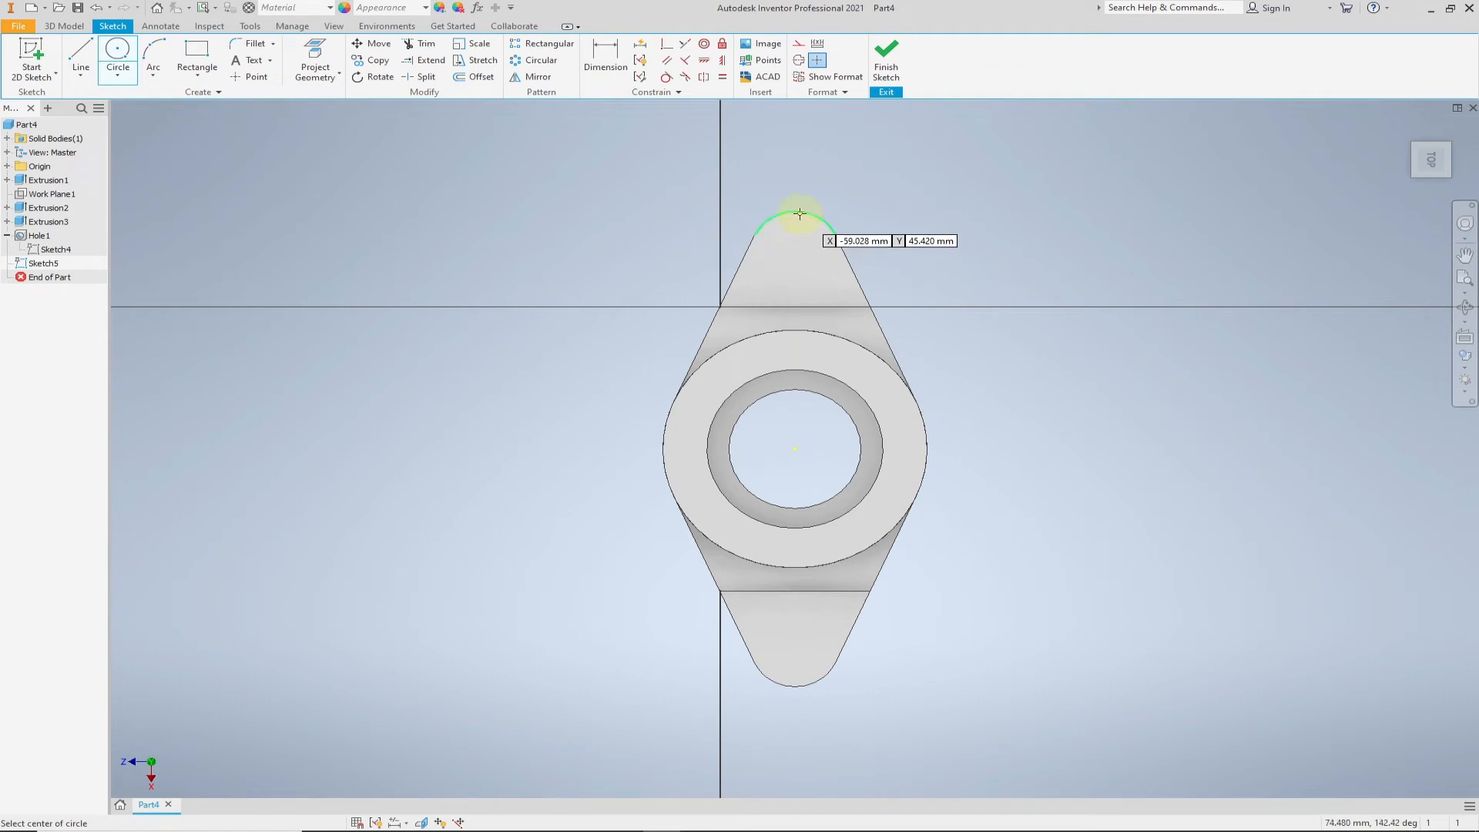
{"action": "left_click", "coordinate": [1440, 122]}
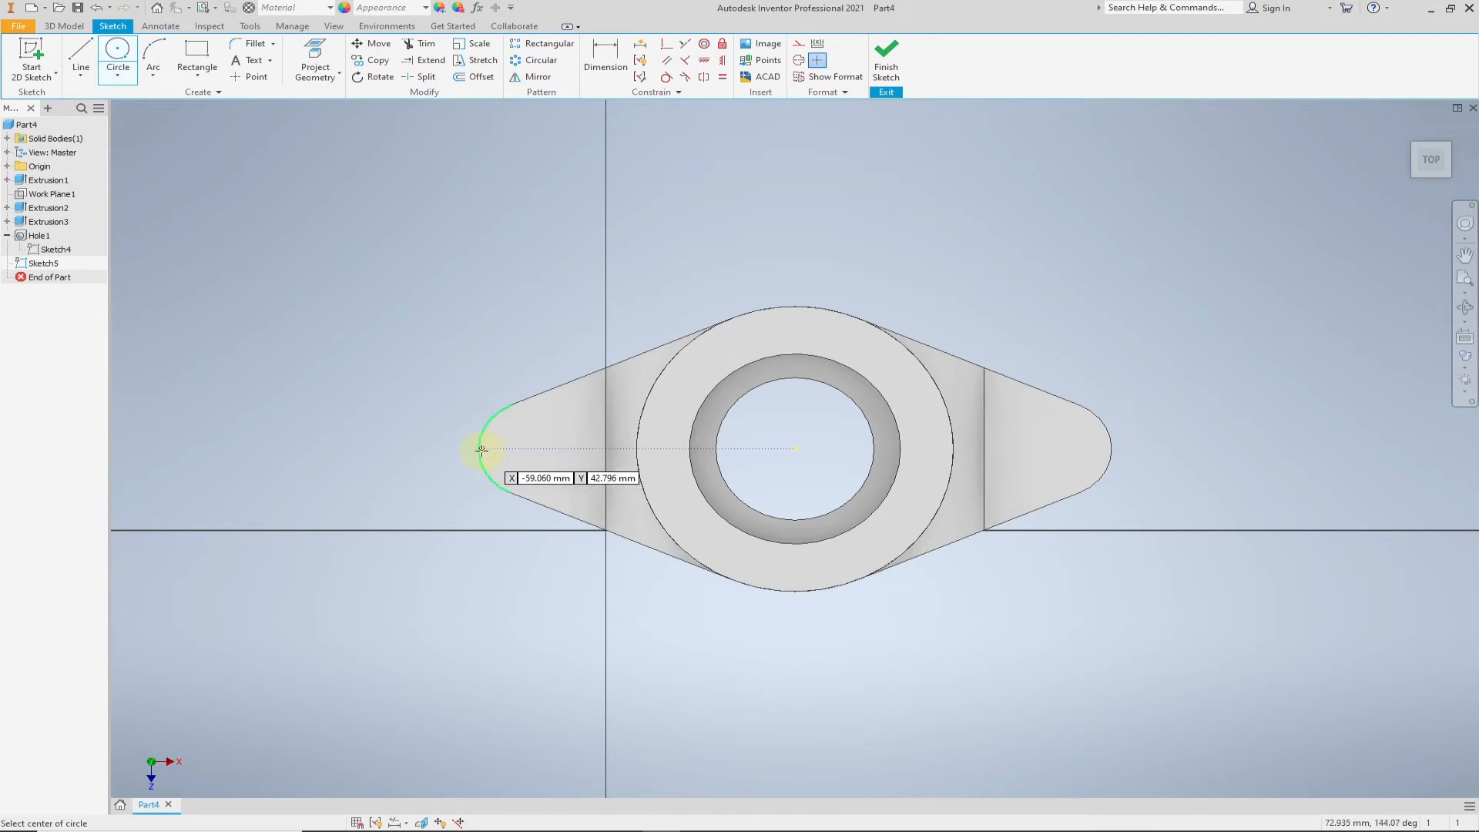
{"action": "left_click", "coordinate": [523, 452]}
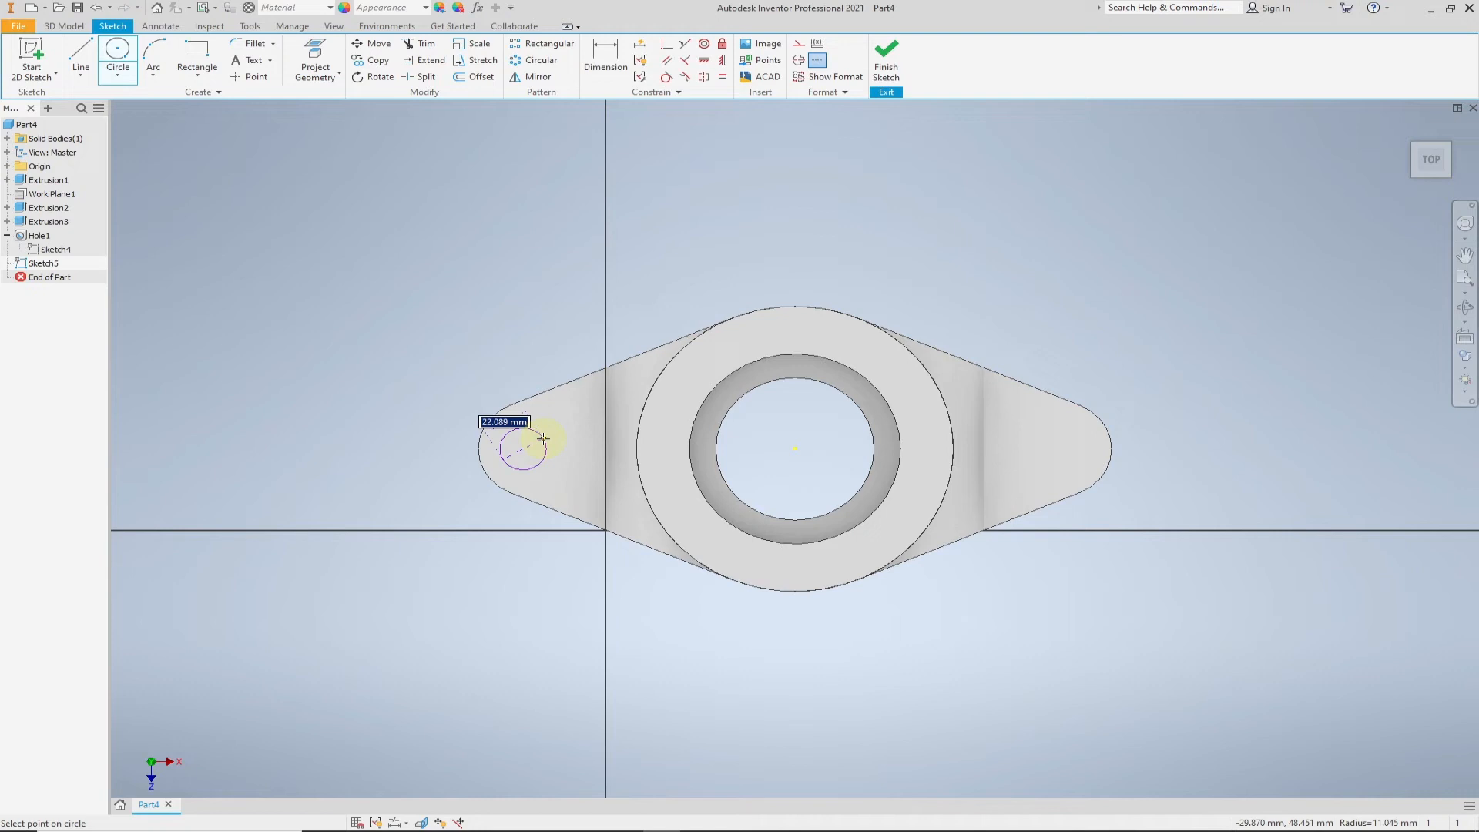
{"action": "key", "text": "alt+Tab"}
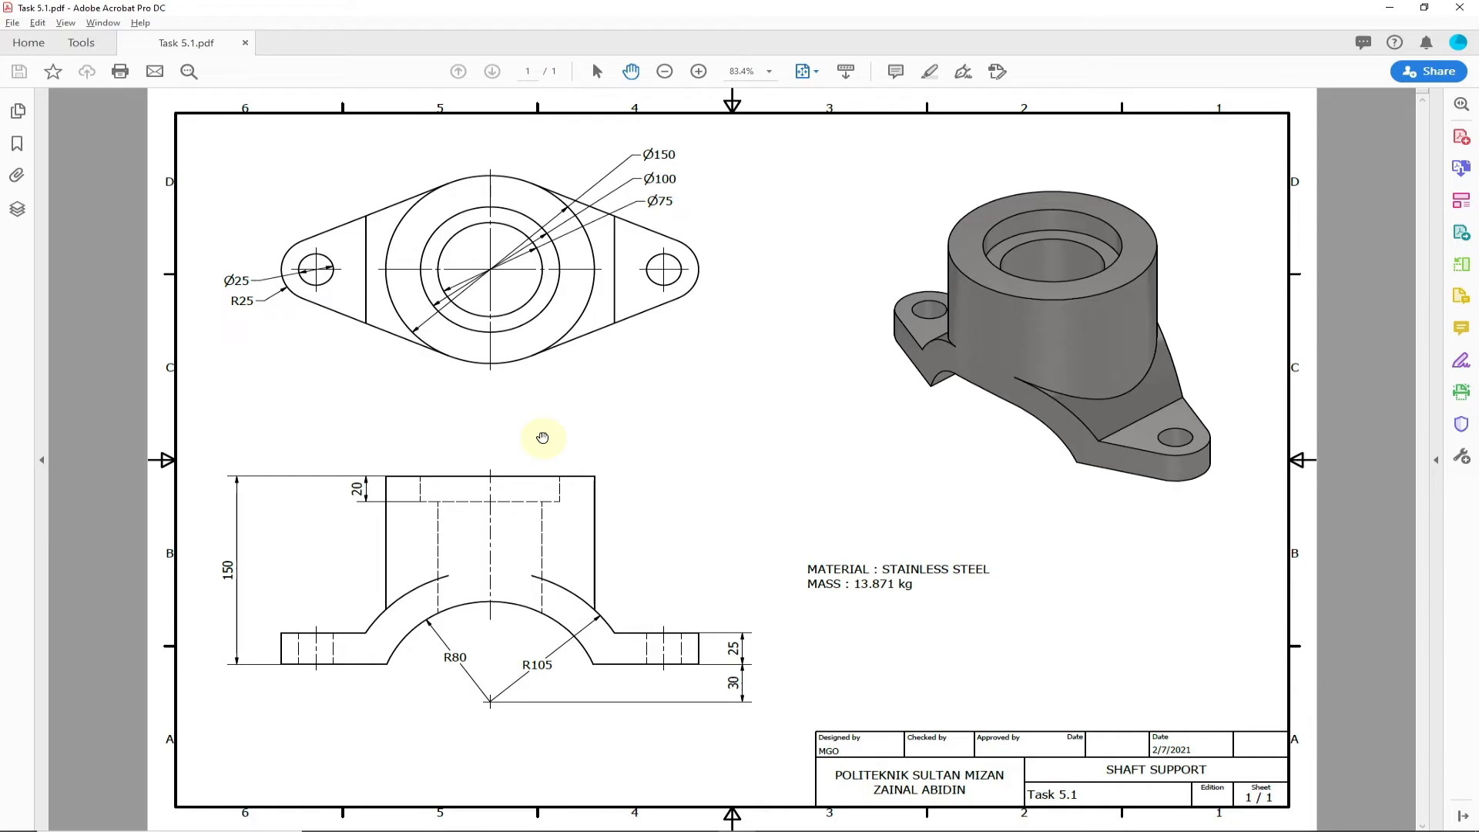
{"action": "key", "text": "alt+Tab"}
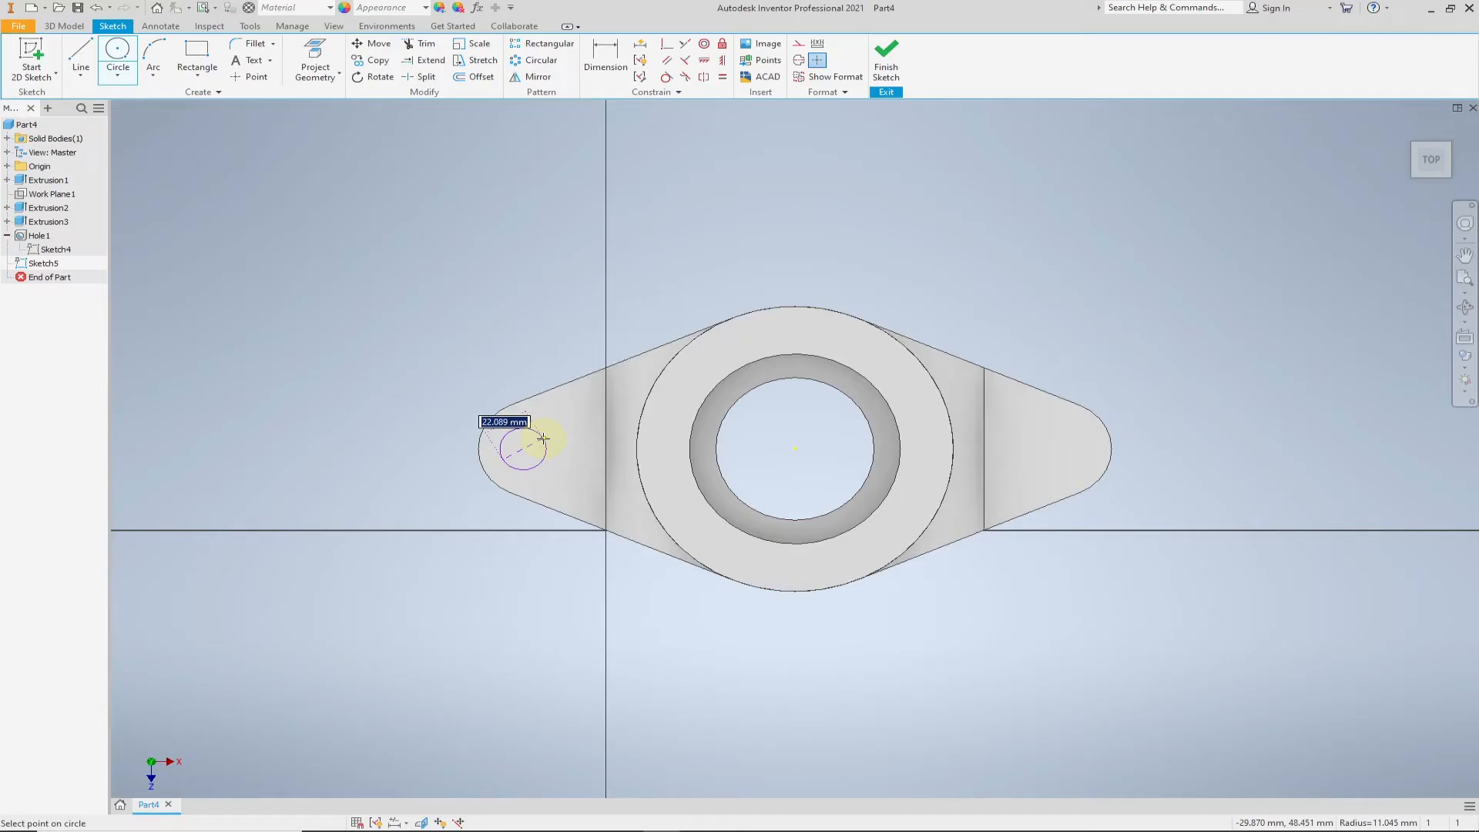
{"action": "type", "text": "20"}
{"action": "key", "text": "Return"}
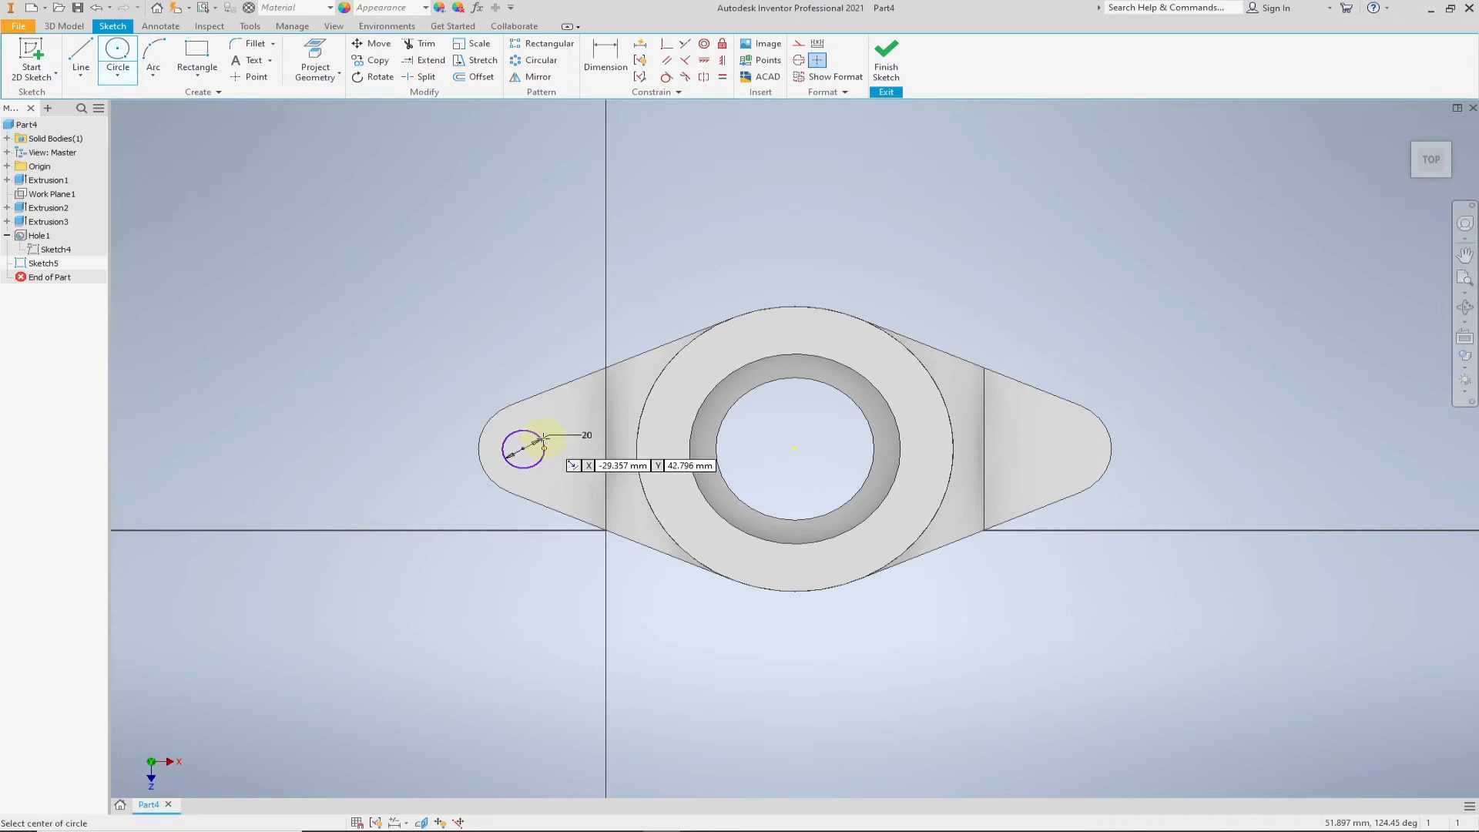
- Set the flange circle's diameter to 25 mm
{"action": "key", "text": "Escape"}
{"action": "double_click", "coordinate": [587, 437]}
{"action": "type", "text": "25"}
{"action": "key", "text": "Return"}
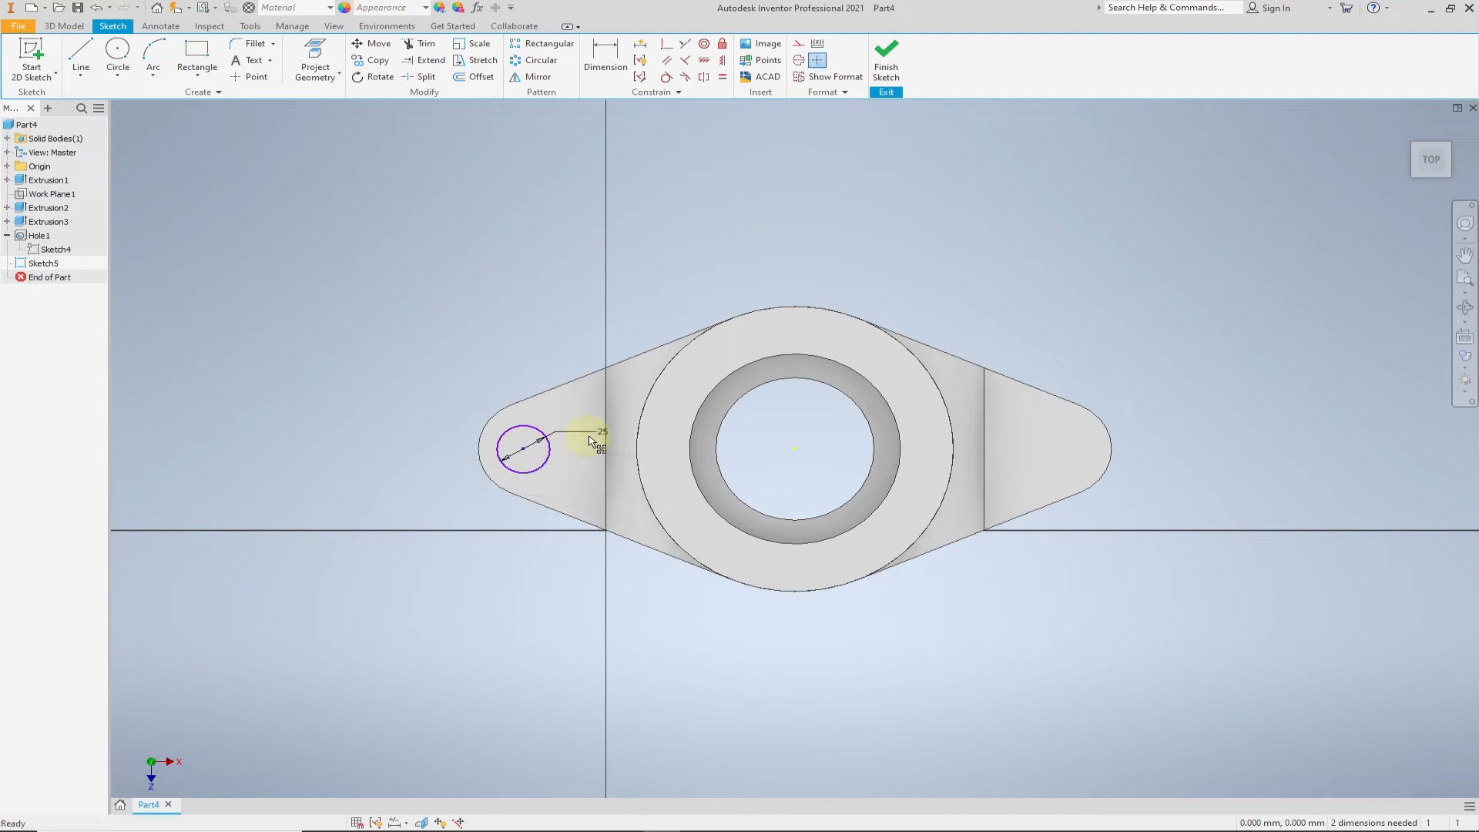
- Draw a 25 mm diameter circle near the rounded end of the opposite flange
{"action": "right_click", "coordinate": [1033, 450]}
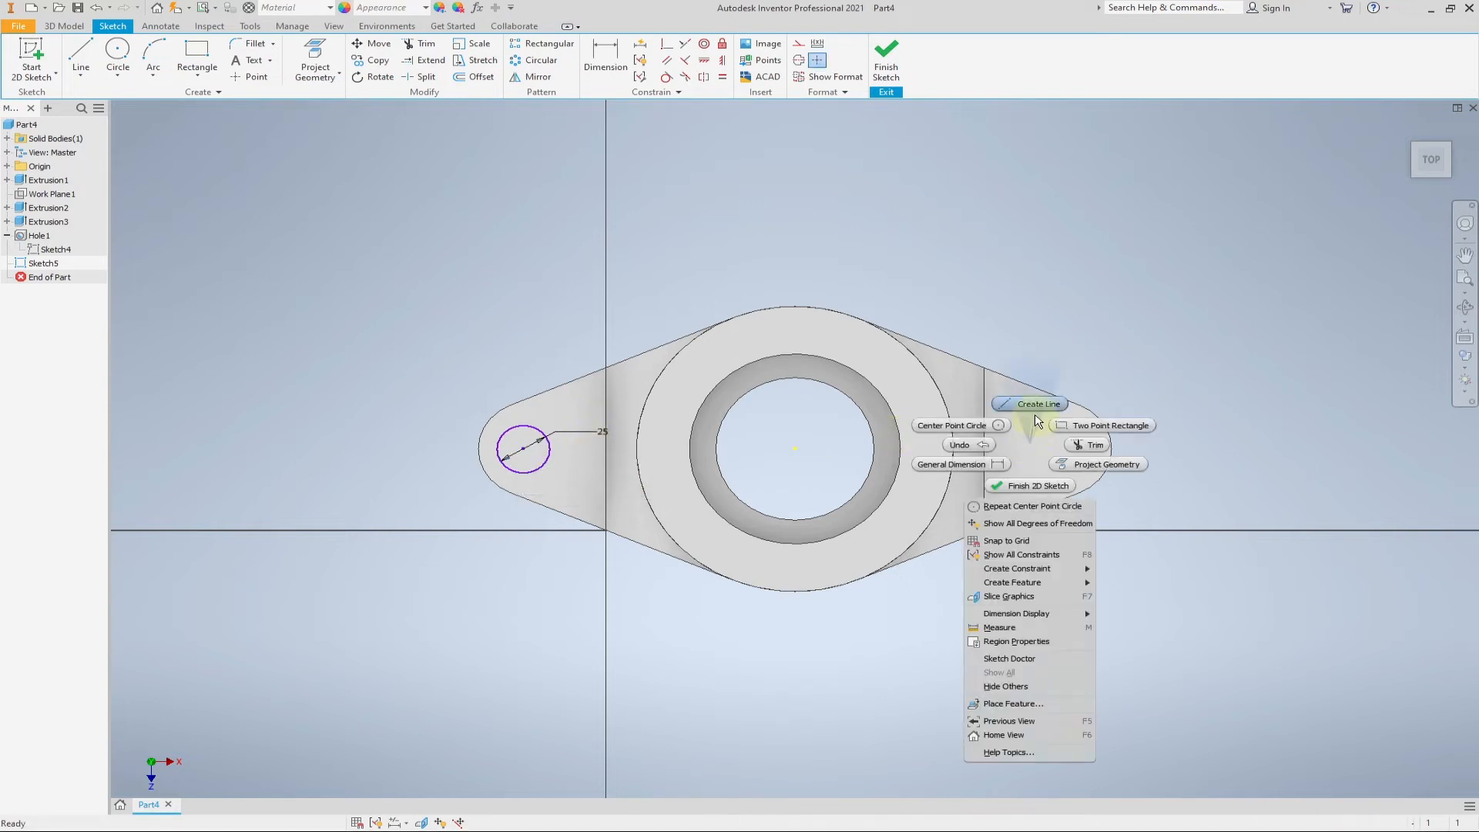
{"action": "left_click", "coordinate": [960, 426]}
{"action": "left_click", "coordinate": [1060, 448]}
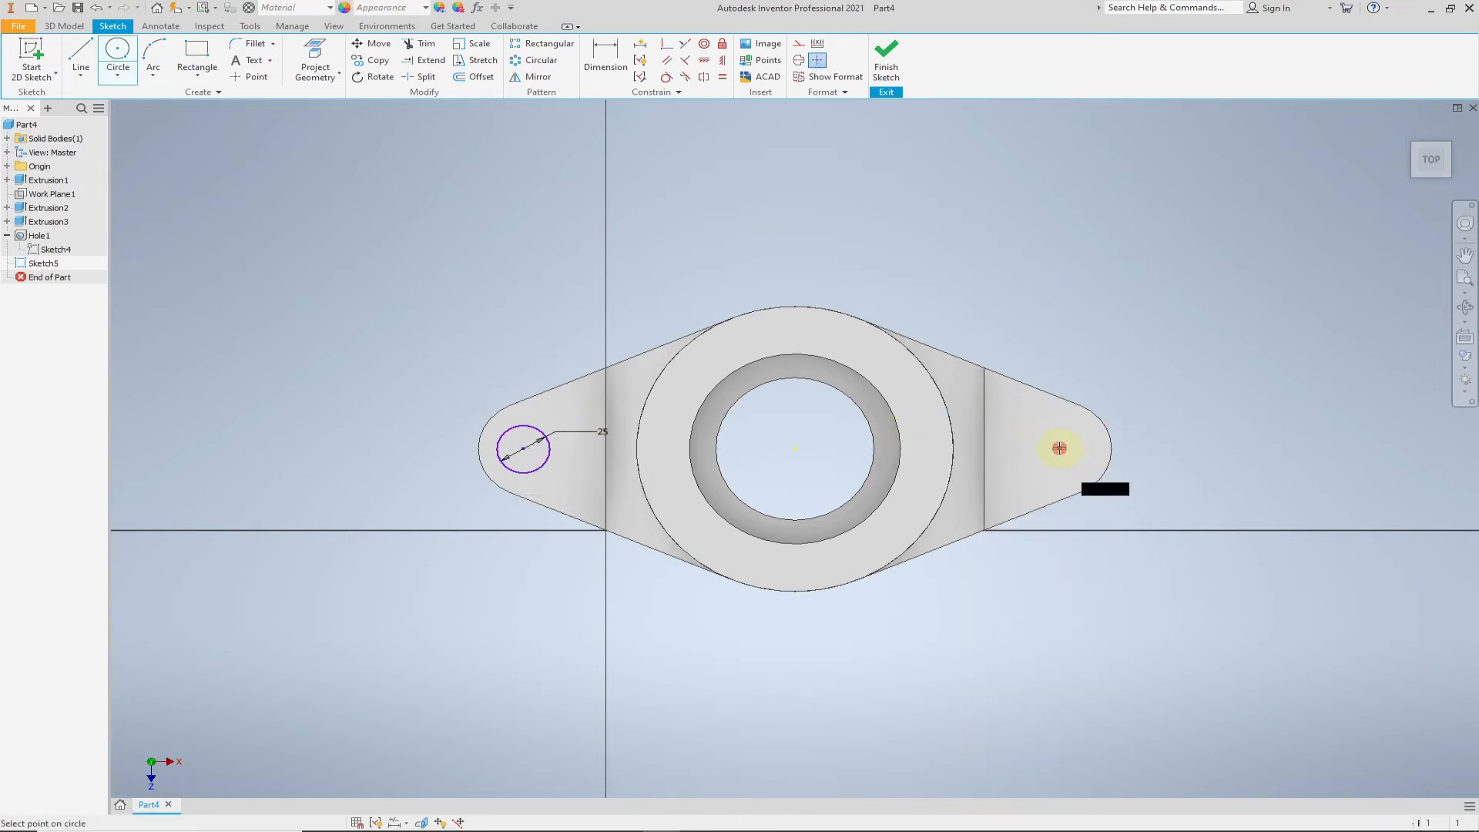
{"action": "type", "text": "25"}
{"action": "key", "text": "Return"}
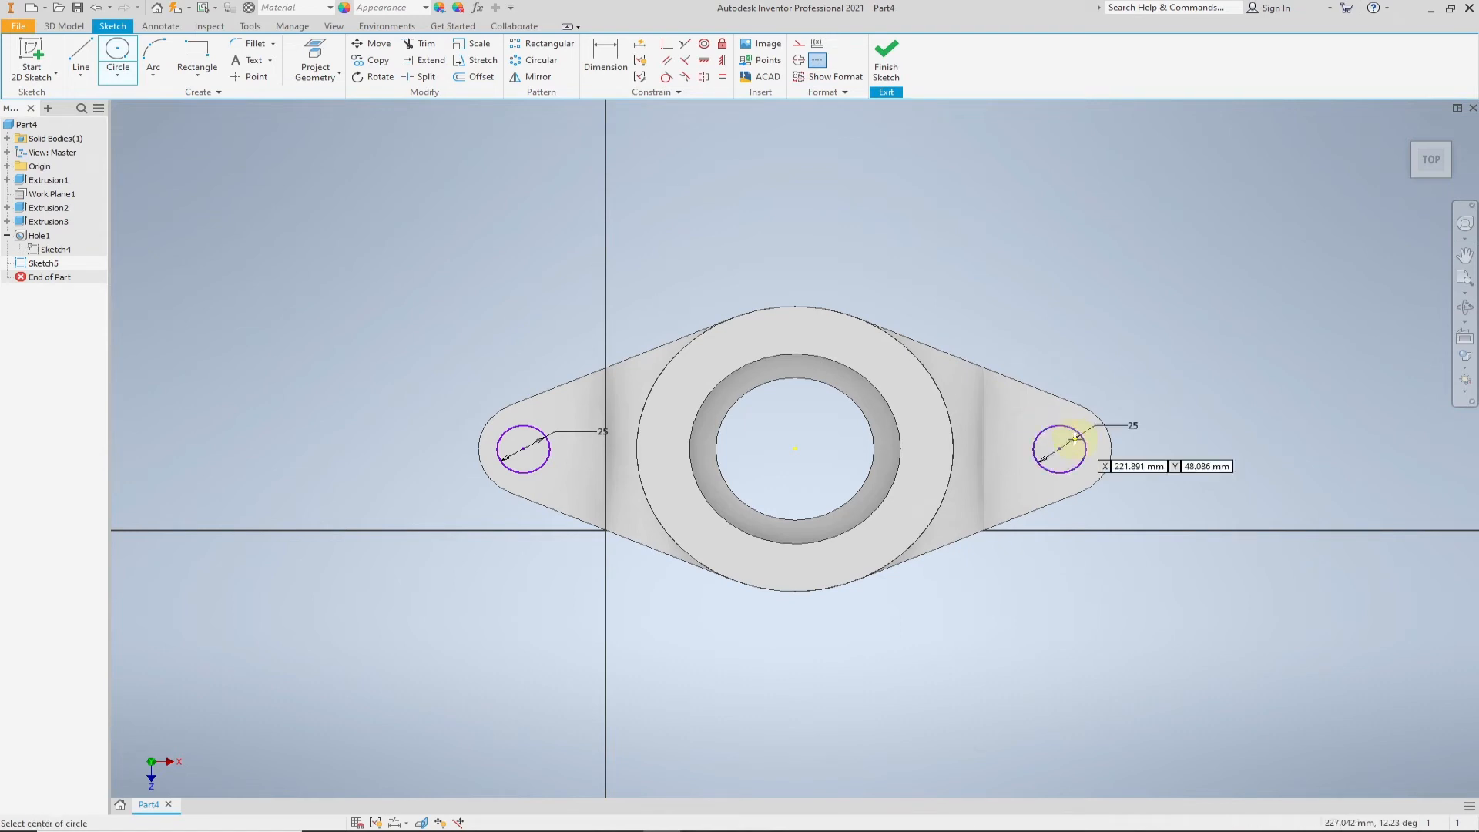
- Try to make the first flange circle's centre coincident with the flange's rounded end edge
{"action": "left_click", "coordinate": [667, 48]}
{"action": "left_click", "coordinate": [513, 445]}
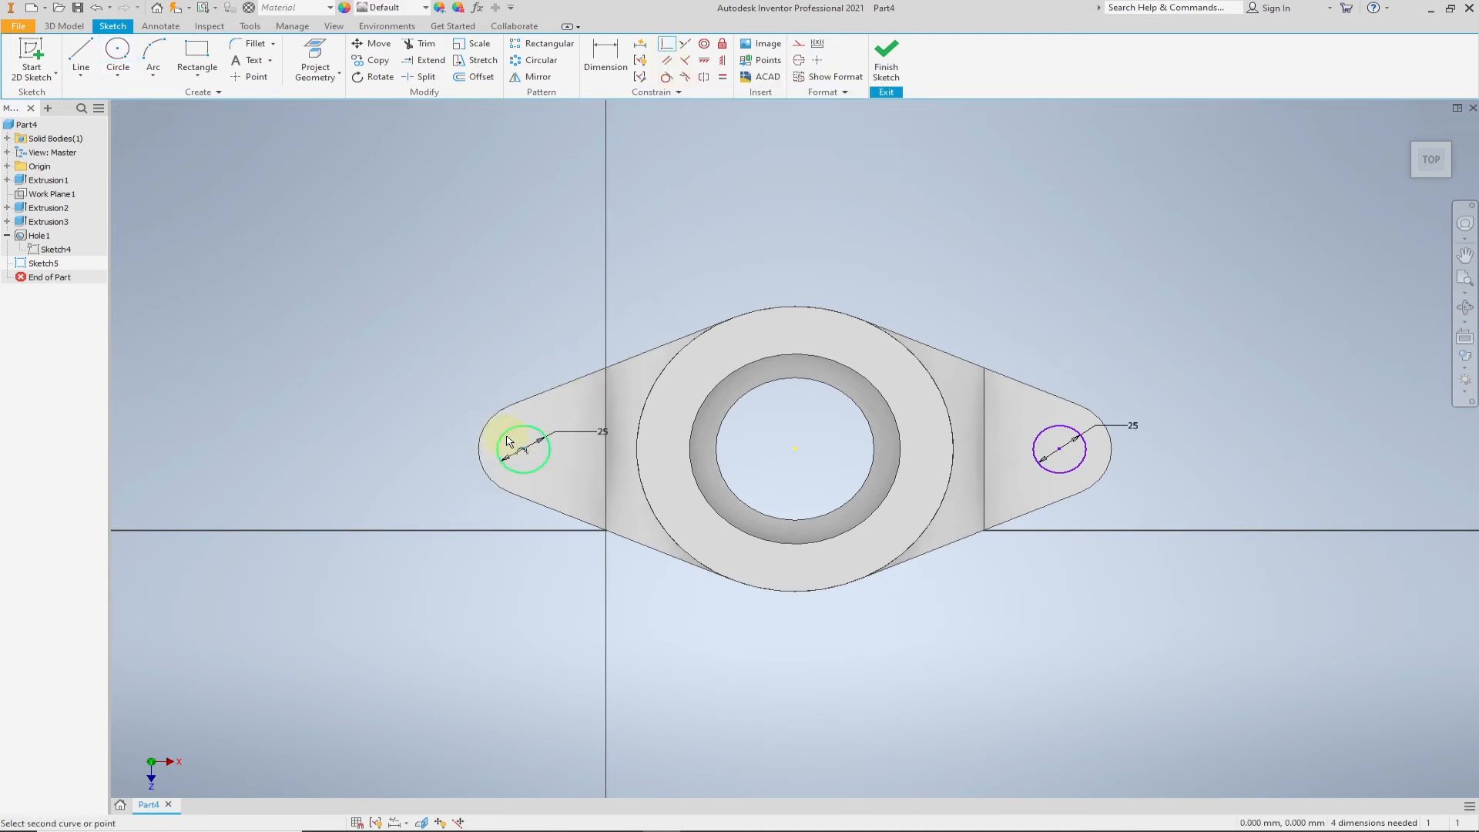
{"action": "left_click", "coordinate": [483, 436]}
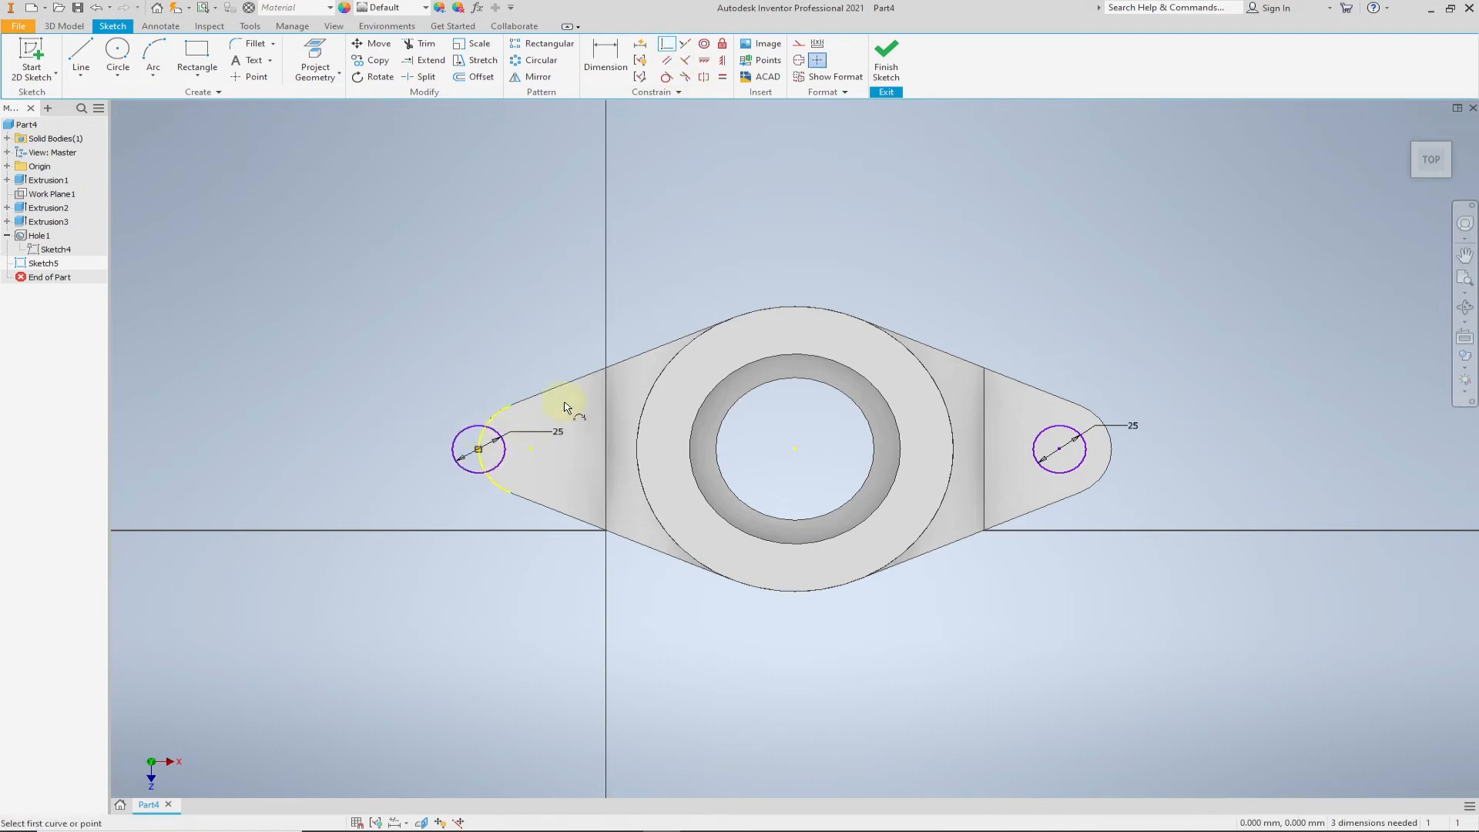
{"action": "left_click", "coordinate": [540, 453]}
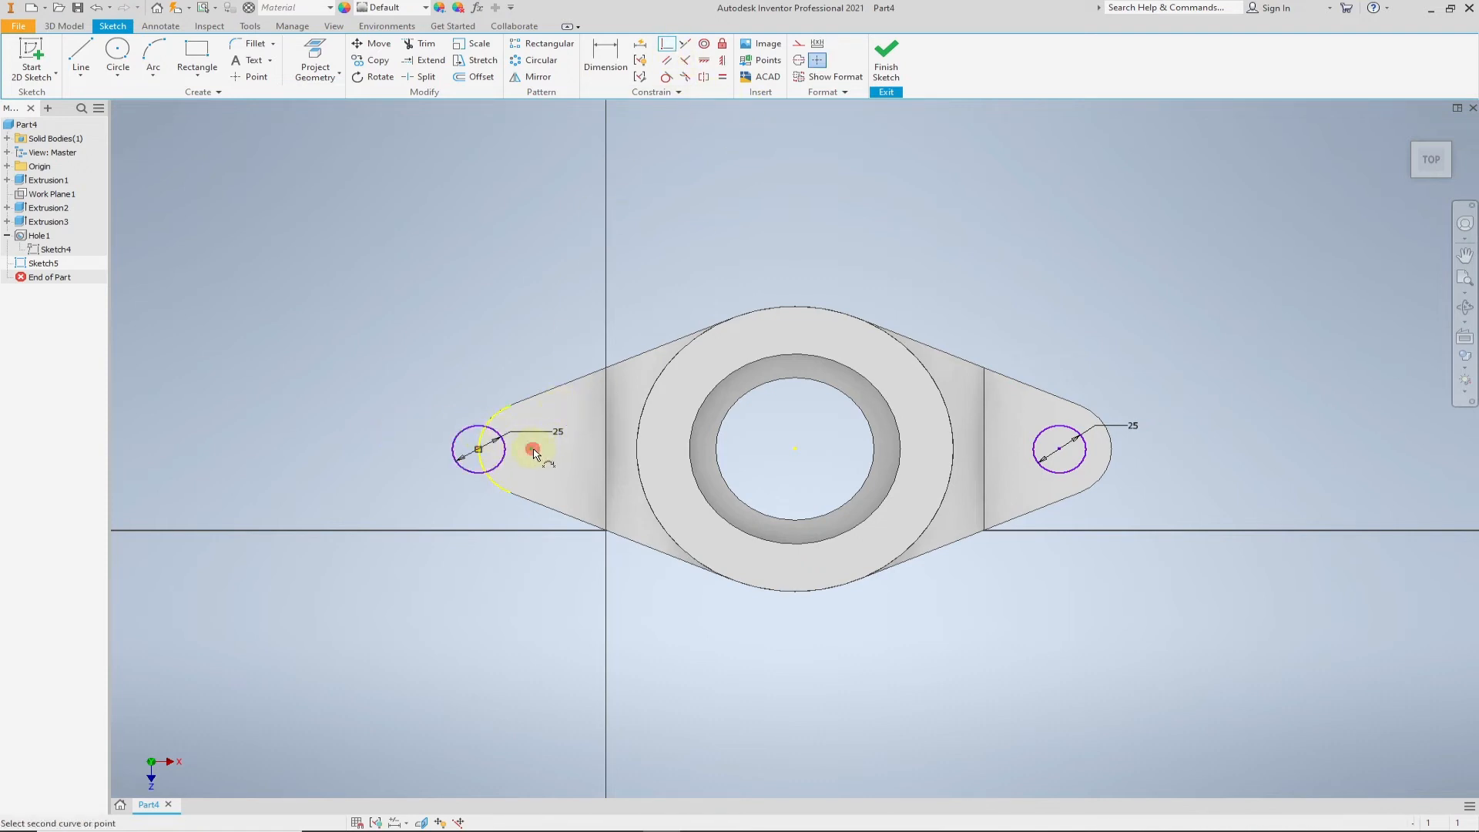
{"action": "left_click", "coordinate": [479, 450]}
{"action": "left_click", "coordinate": [337, 128]}
{"action": "key", "text": "Escape"}
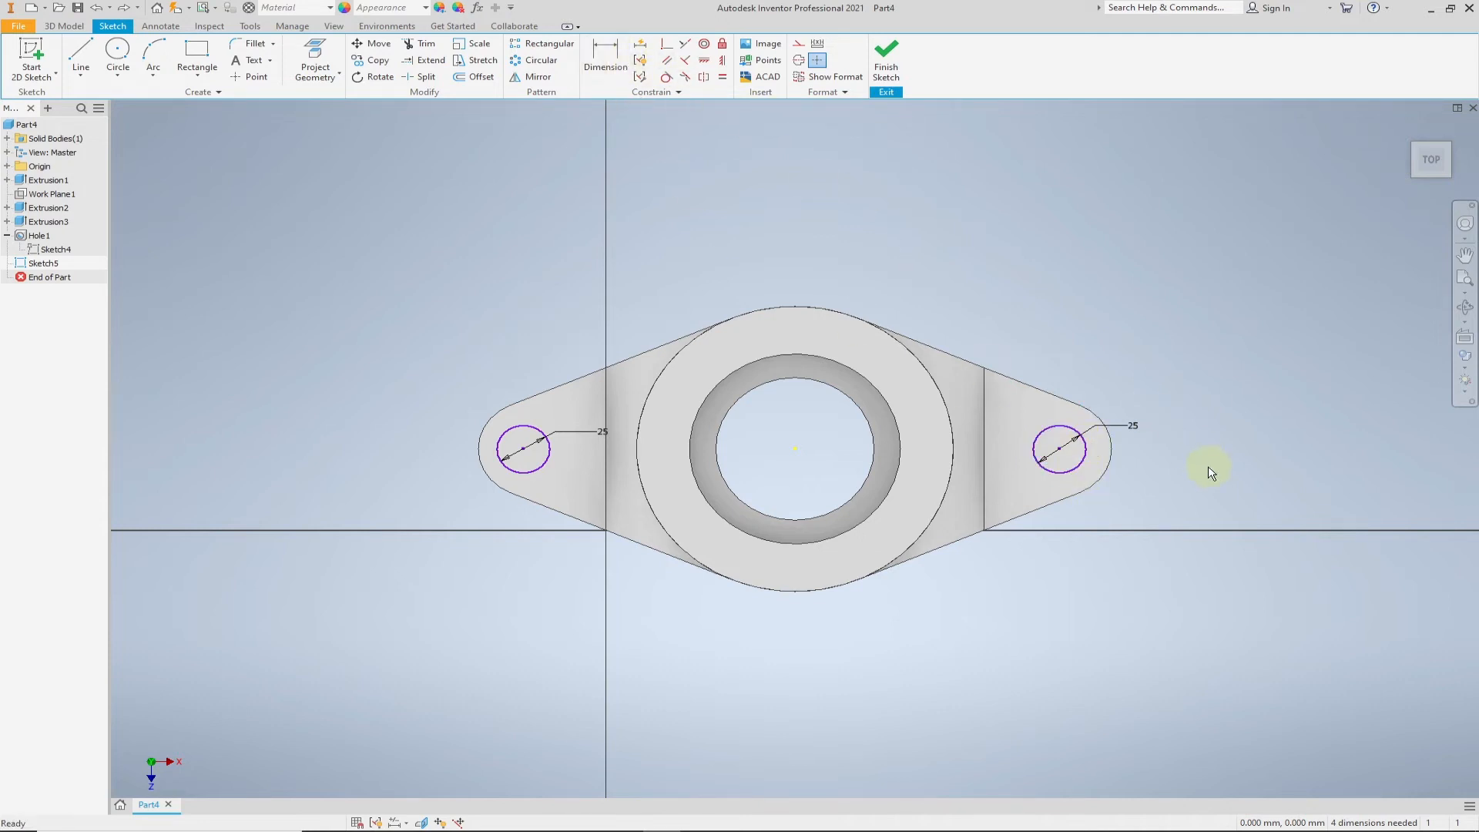
- Finish the sketch and extrude both flange circles 208.75 mm downward as a cut to make the flange holes
{"action": "left_click", "coordinate": [887, 59]}
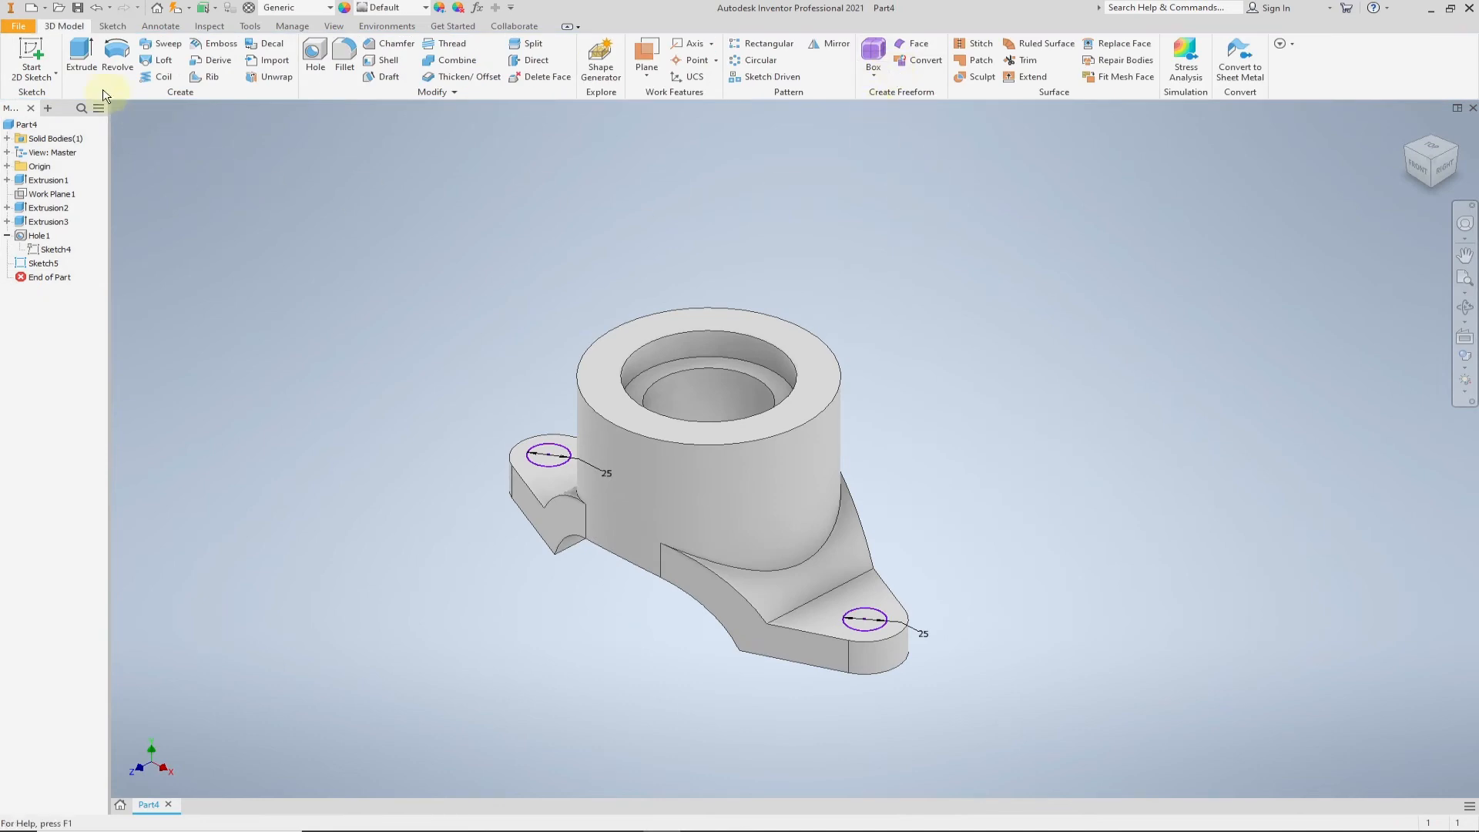
{"action": "left_click", "coordinate": [81, 54]}
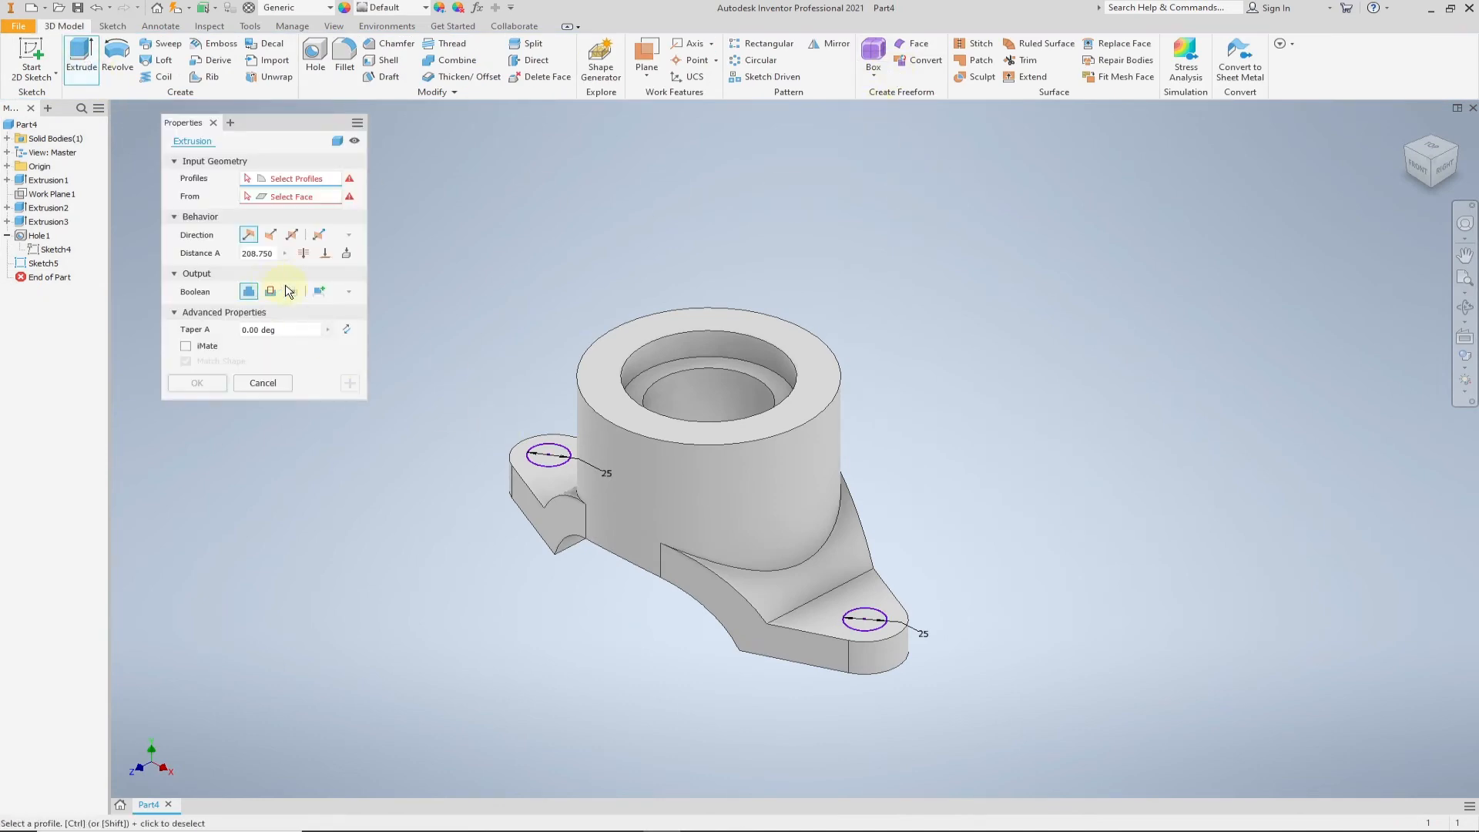
{"action": "left_click", "coordinate": [555, 466]}
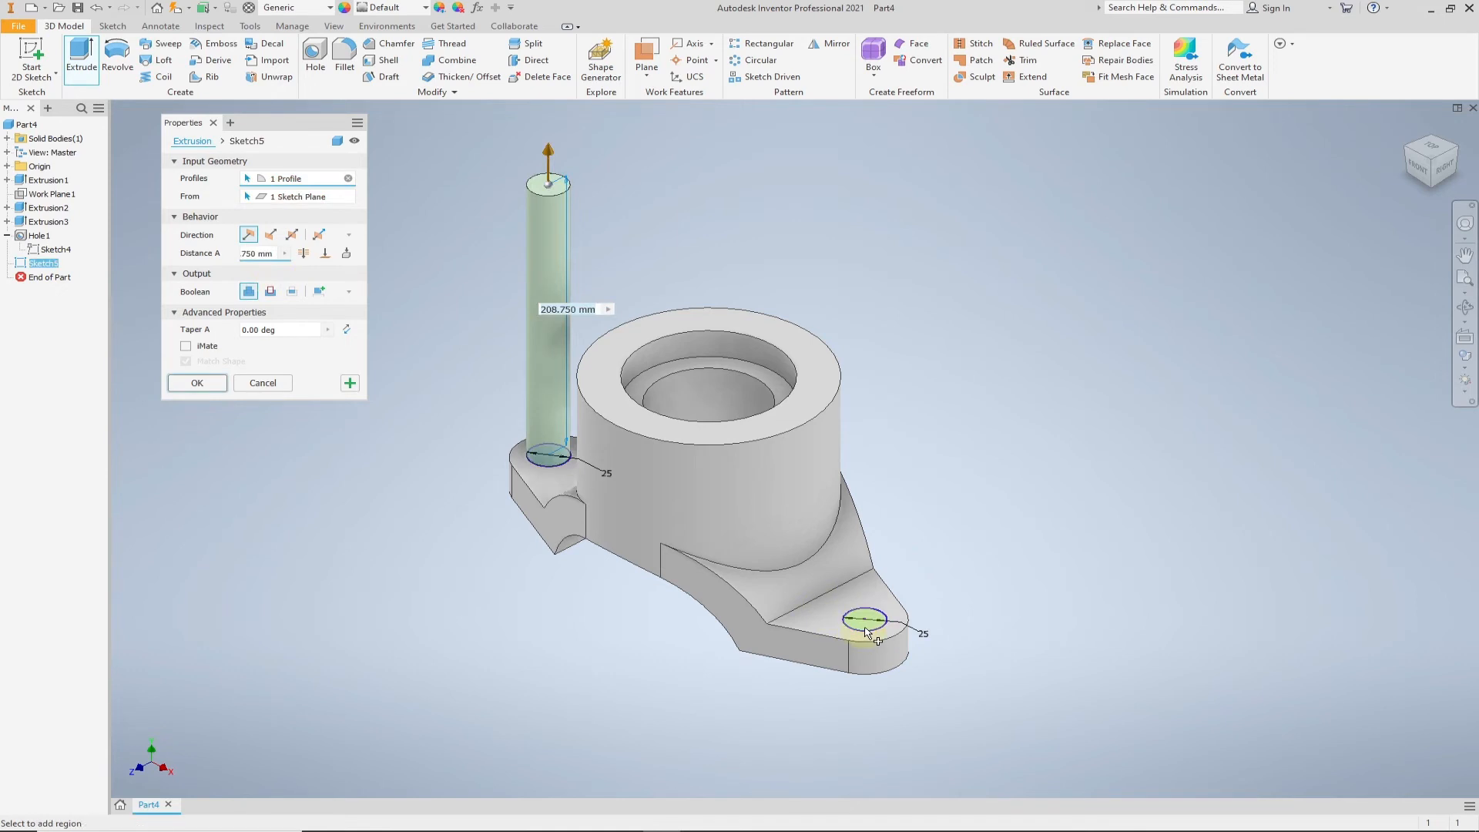
{"action": "left_click", "coordinate": [864, 621]}
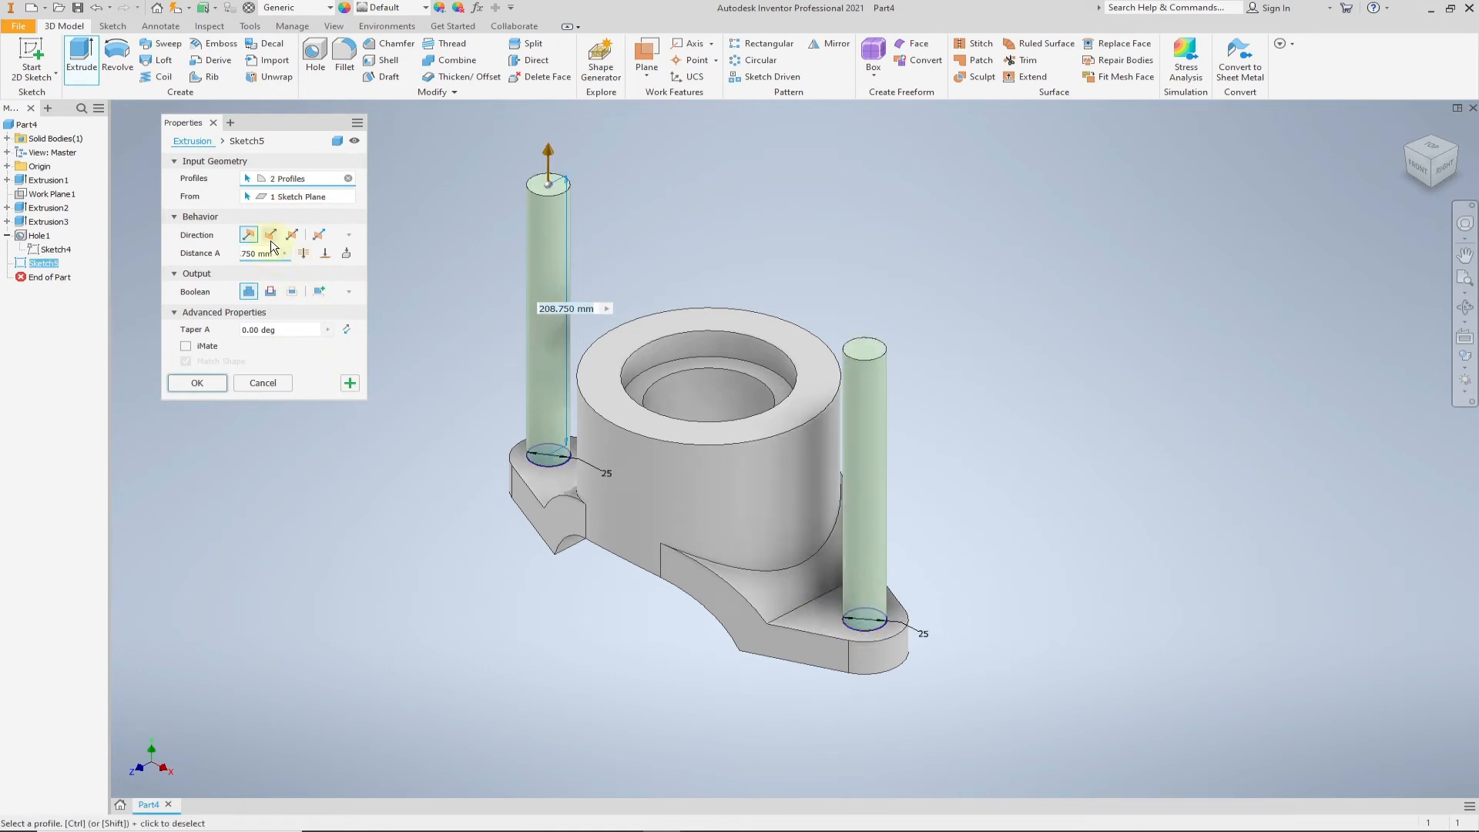
{"action": "left_click", "coordinate": [270, 294]}
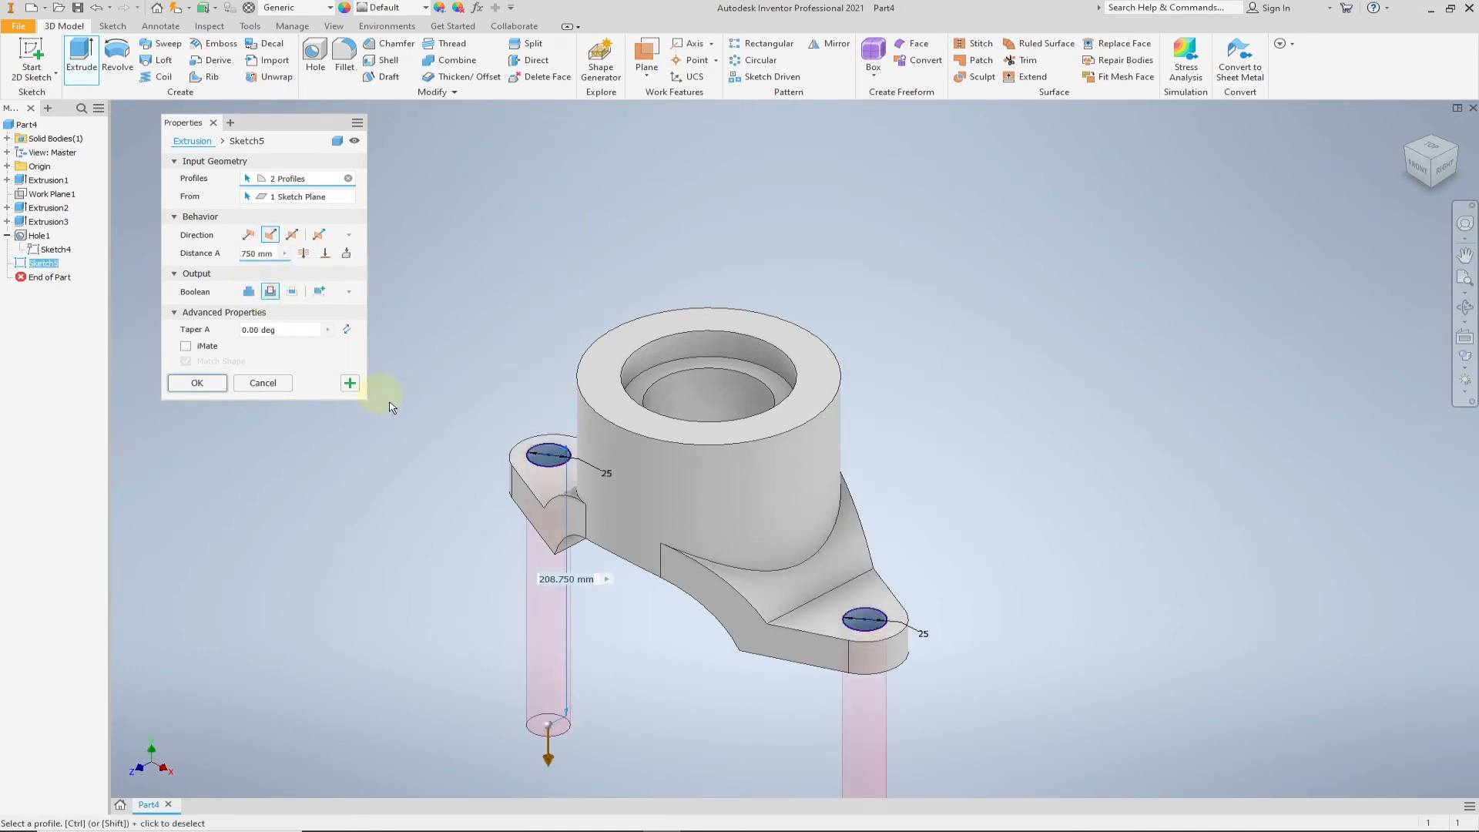
{"action": "left_click", "coordinate": [212, 384]}
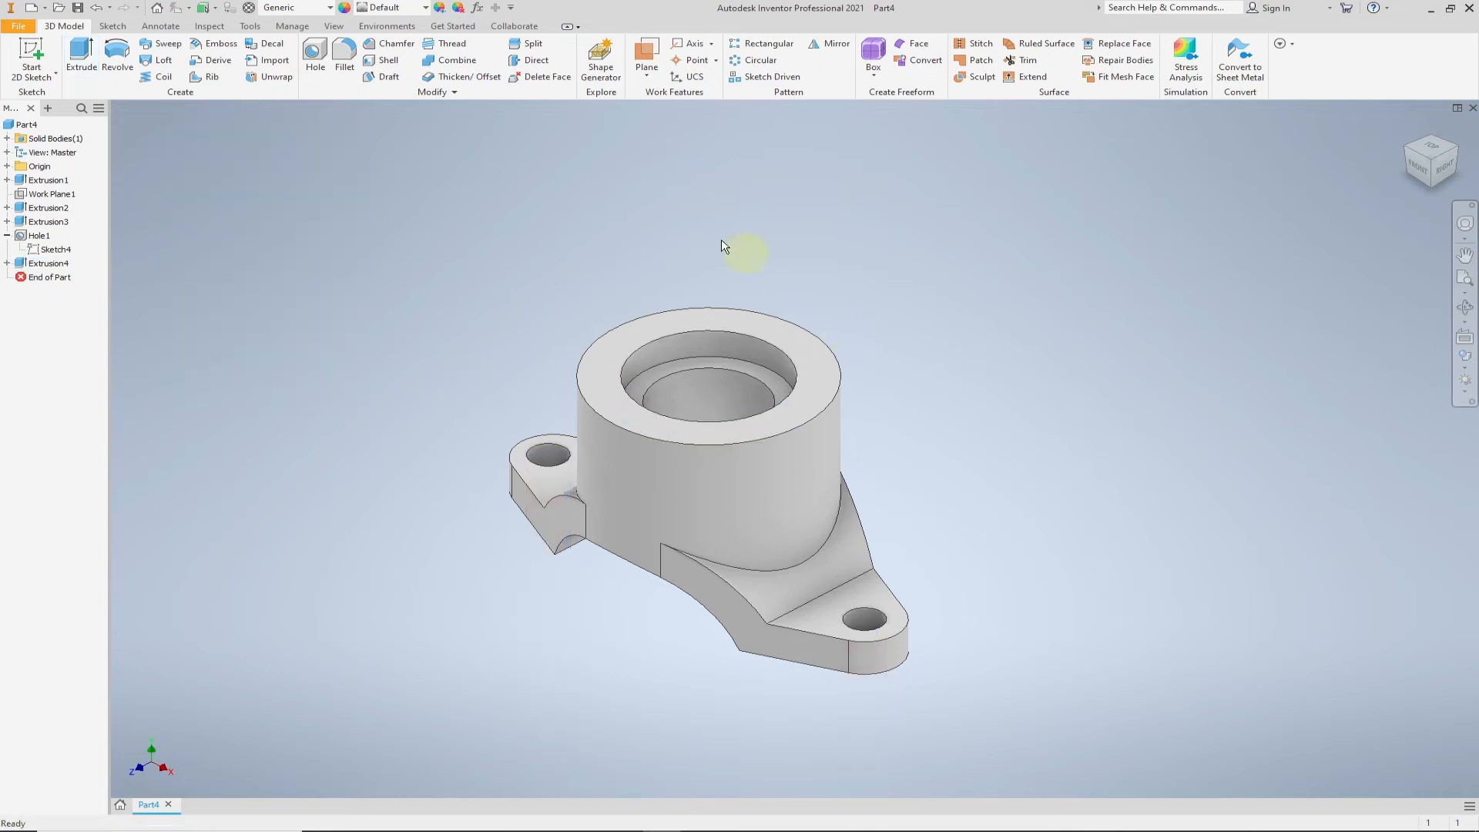
- Assign the Stainless Steel material from the Inventor Material Library to the part
{"action": "left_click", "coordinate": [332, 9]}
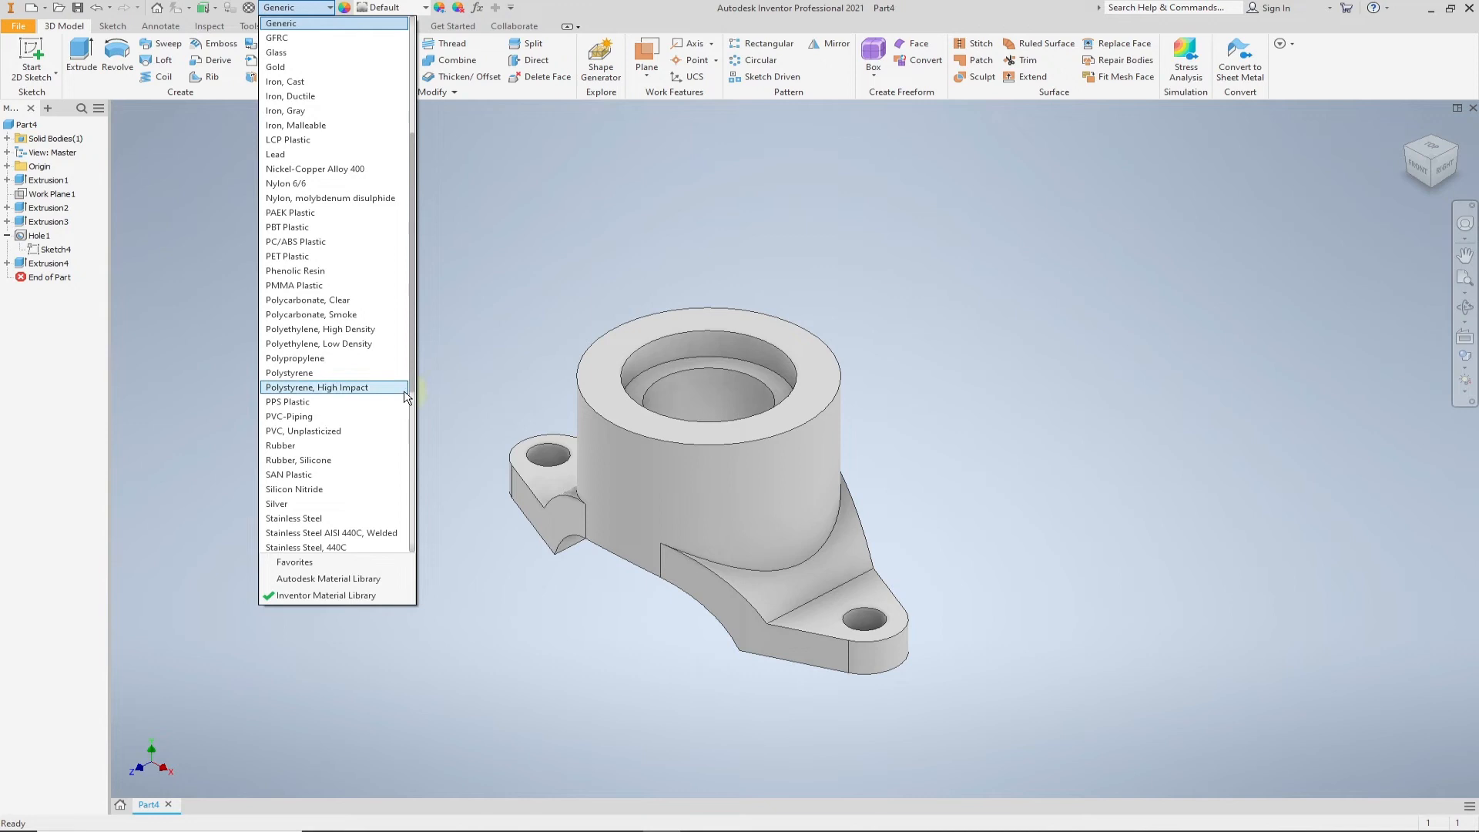
{"action": "left_click", "coordinate": [316, 519]}
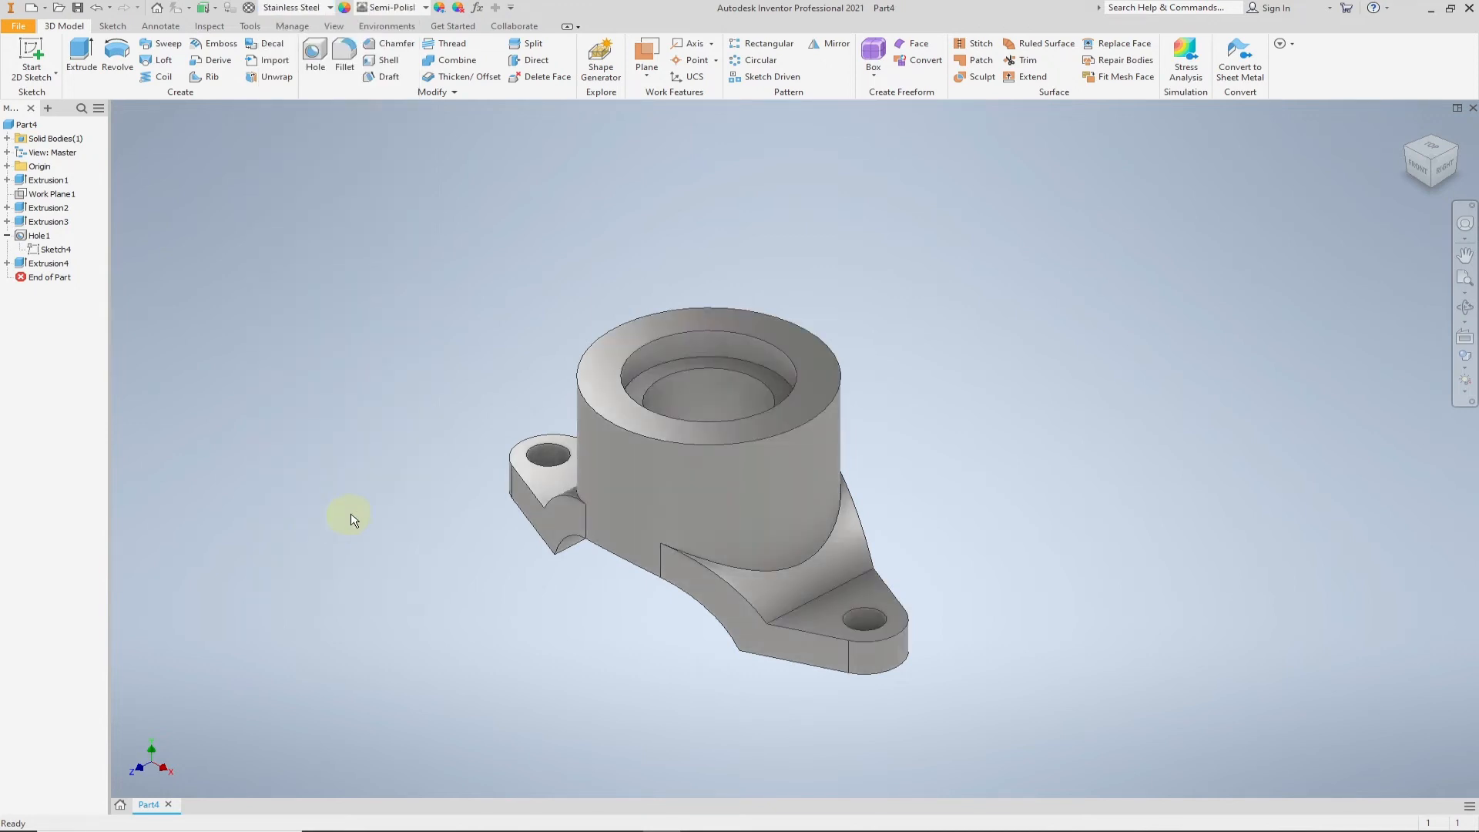
{"action": "left_click", "coordinate": [18, 26]}
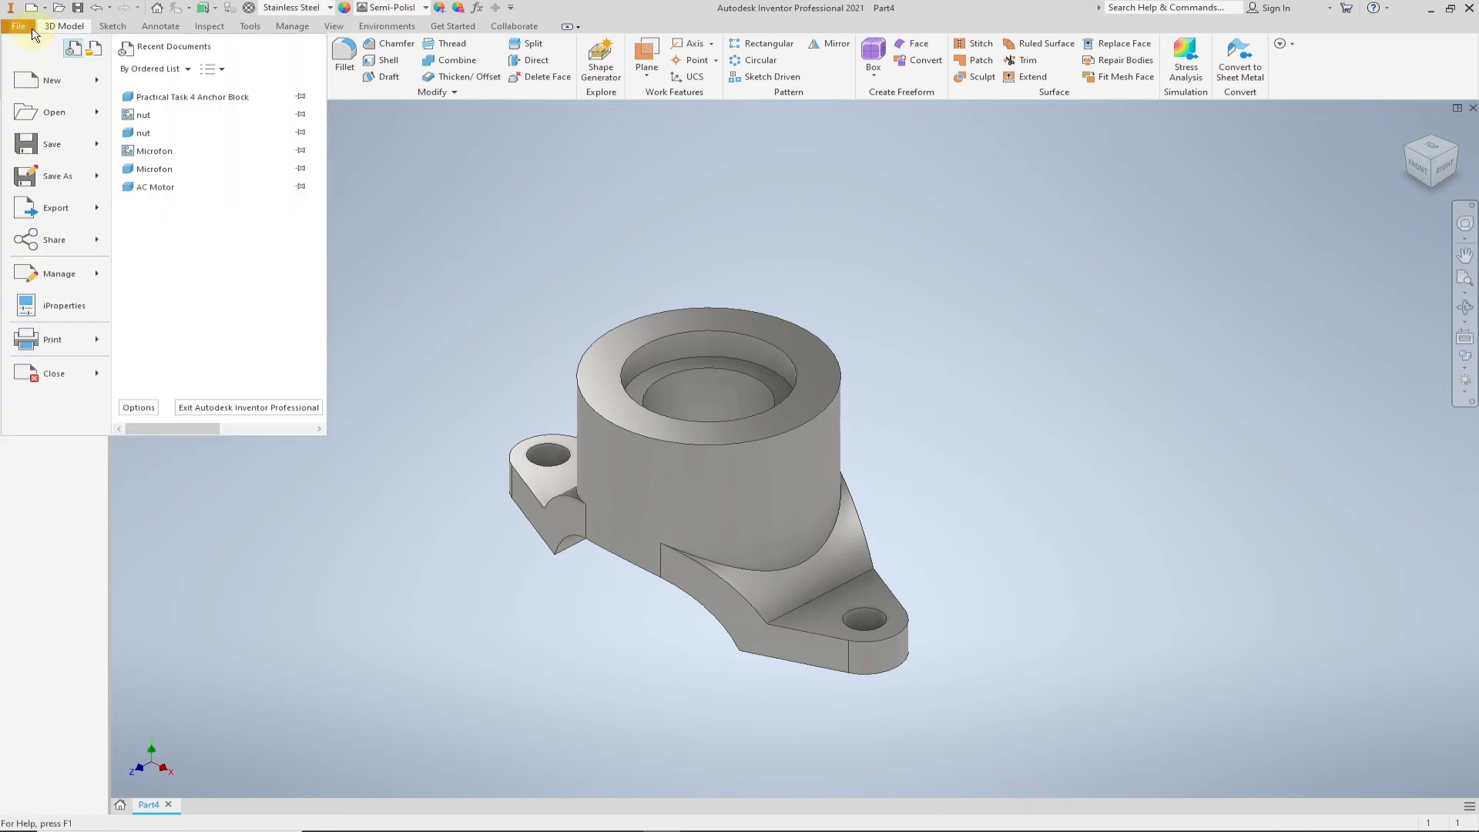
{"action": "left_click", "coordinate": [422, 263]}
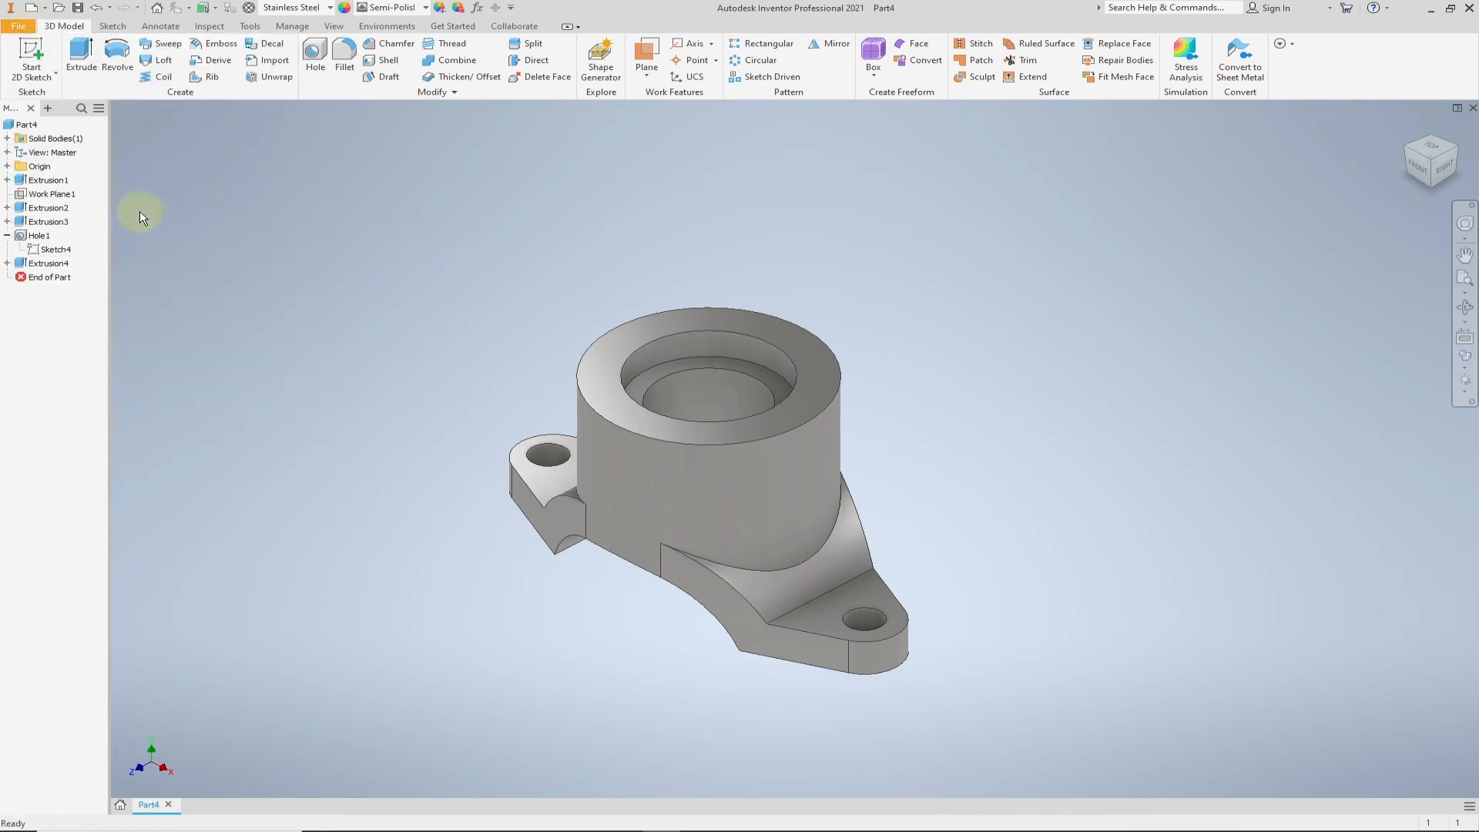
- Update the part's physical properties in its iProperties and check its mass, area and volume
{"action": "right_click", "coordinate": [32, 129]}
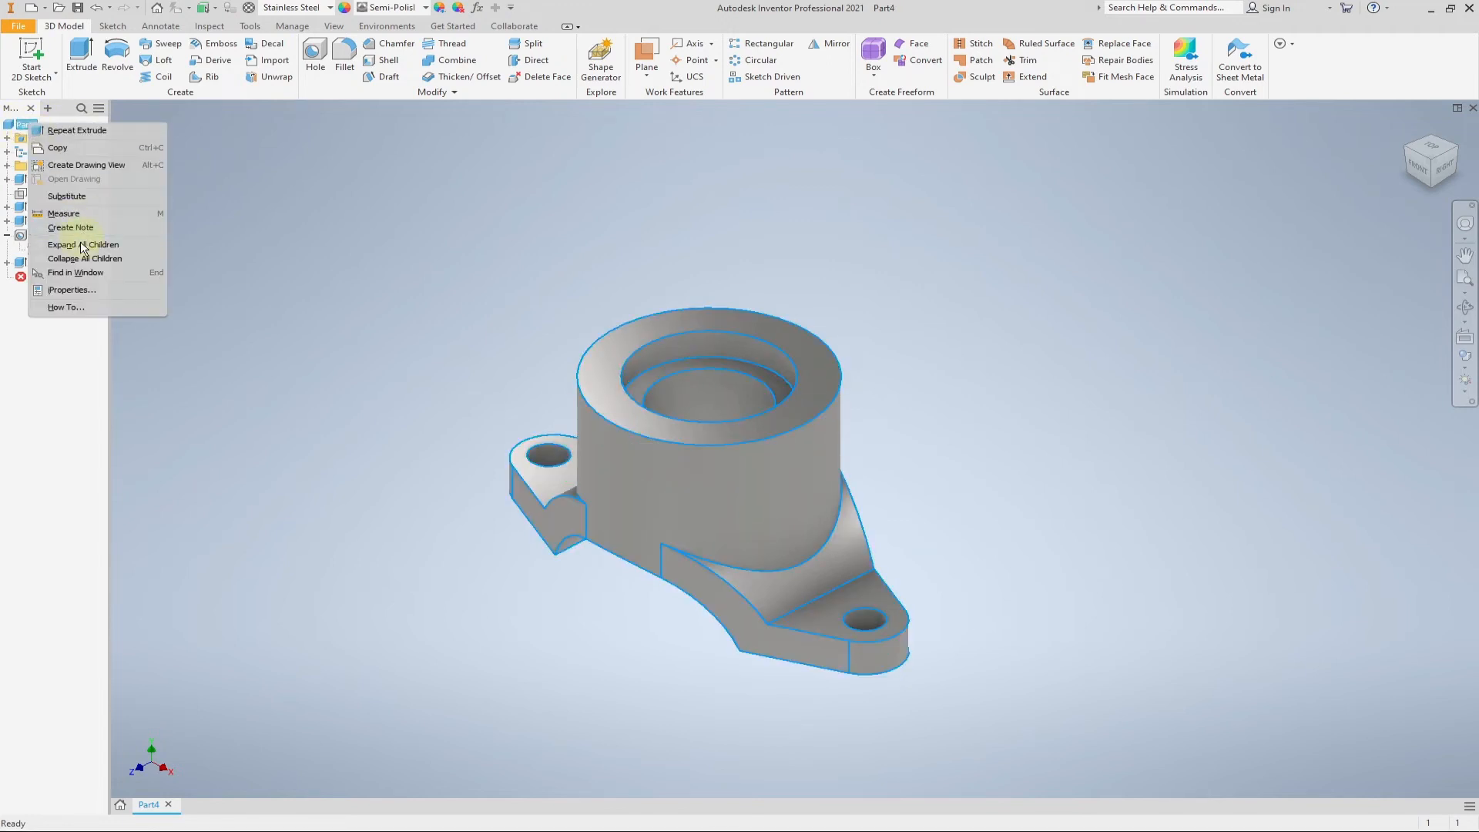
{"action": "left_click", "coordinate": [73, 290]}
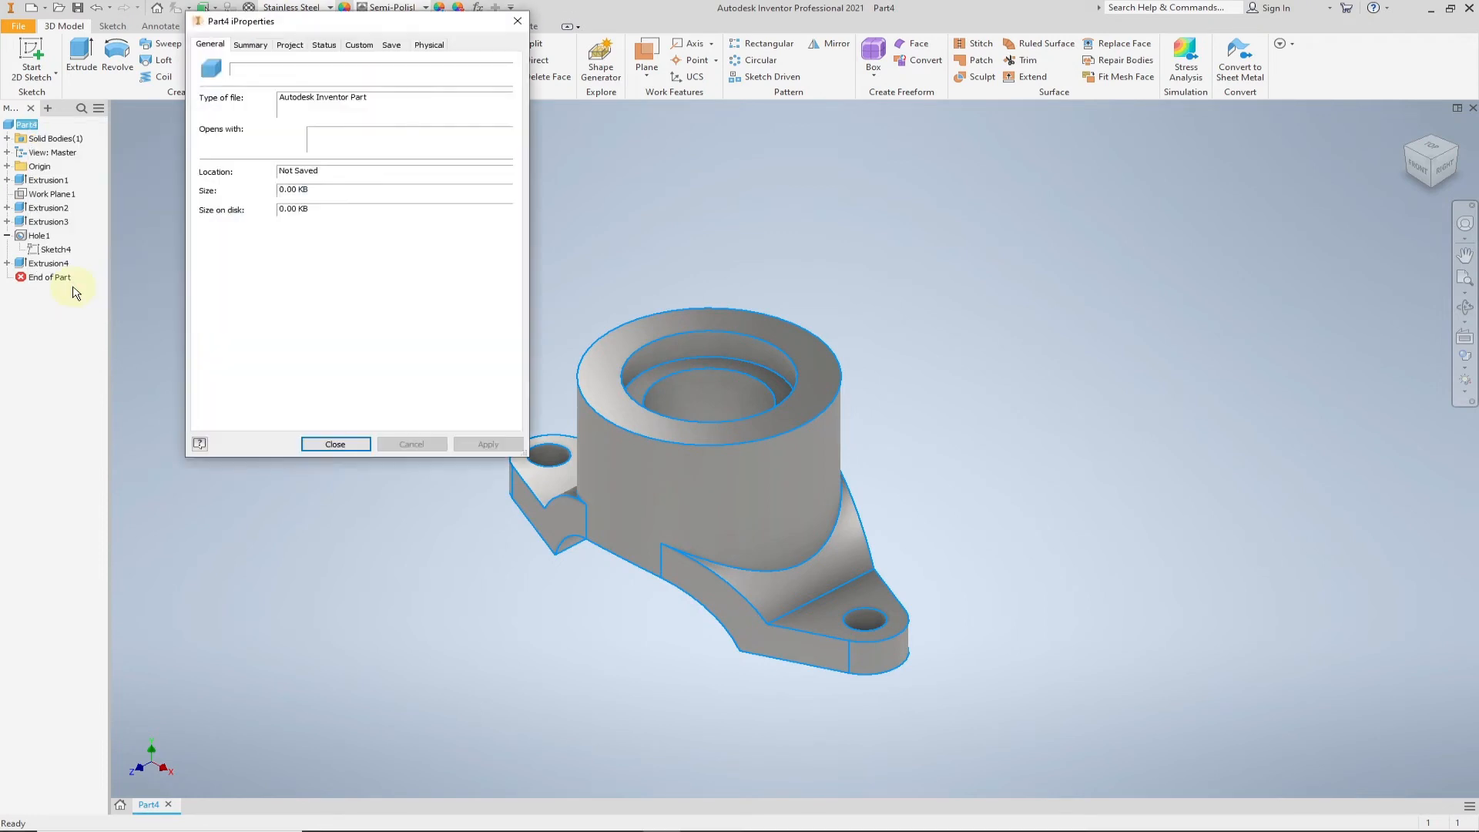
{"action": "left_click", "coordinate": [430, 46]}
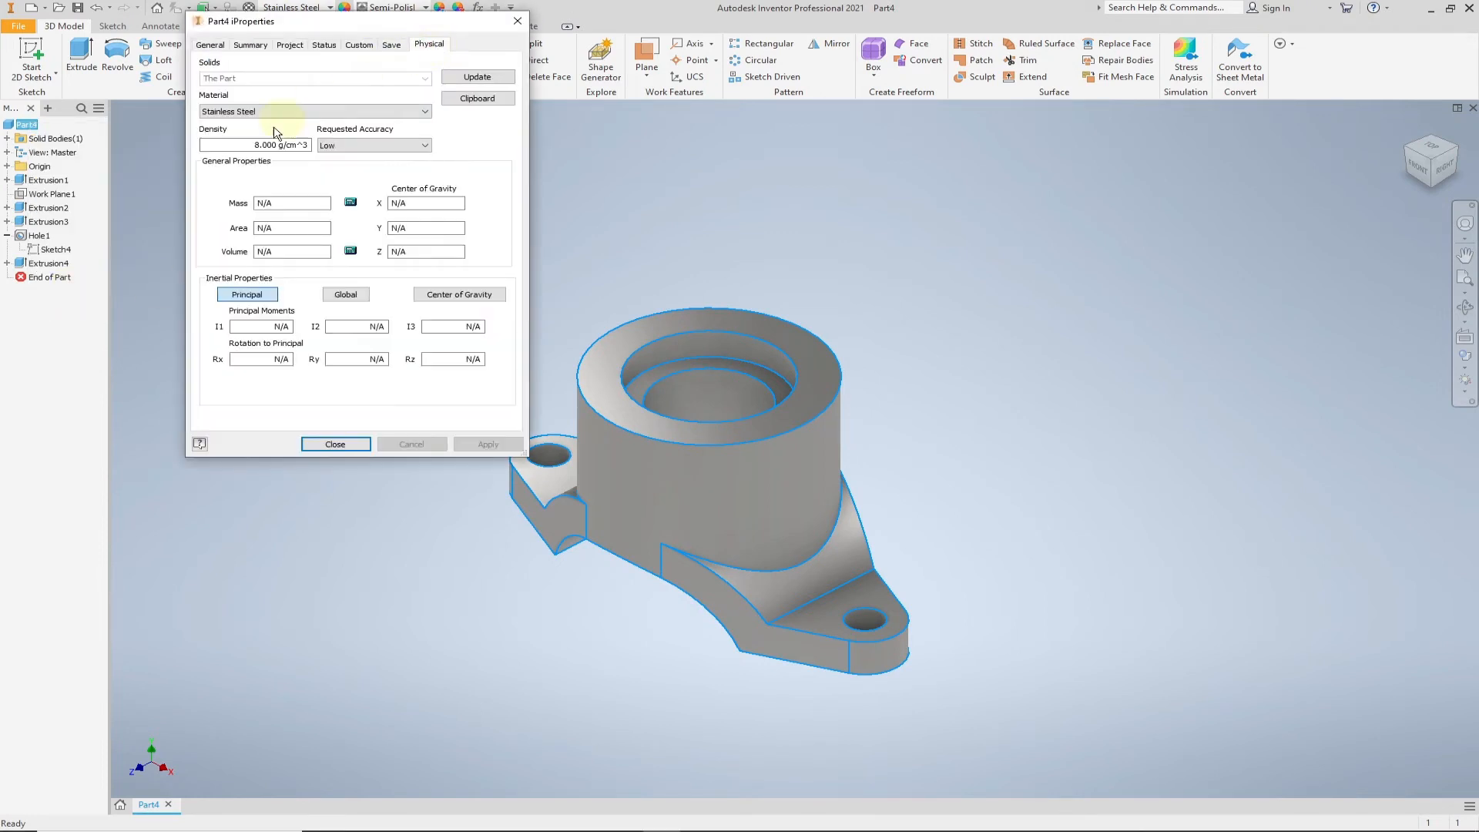
{"action": "left_click", "coordinate": [485, 79]}
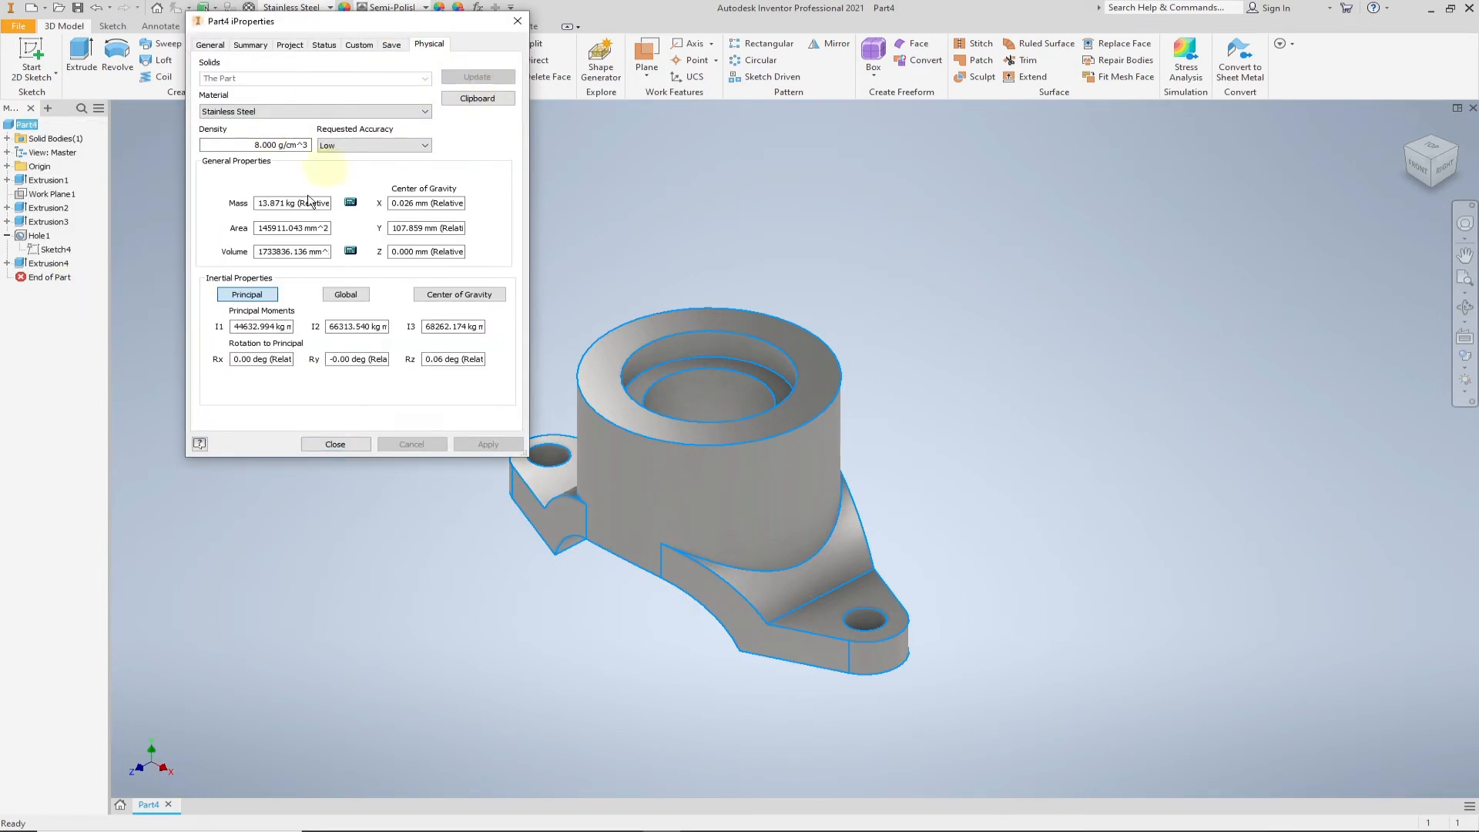
{"action": "left_click", "coordinate": [337, 445]}
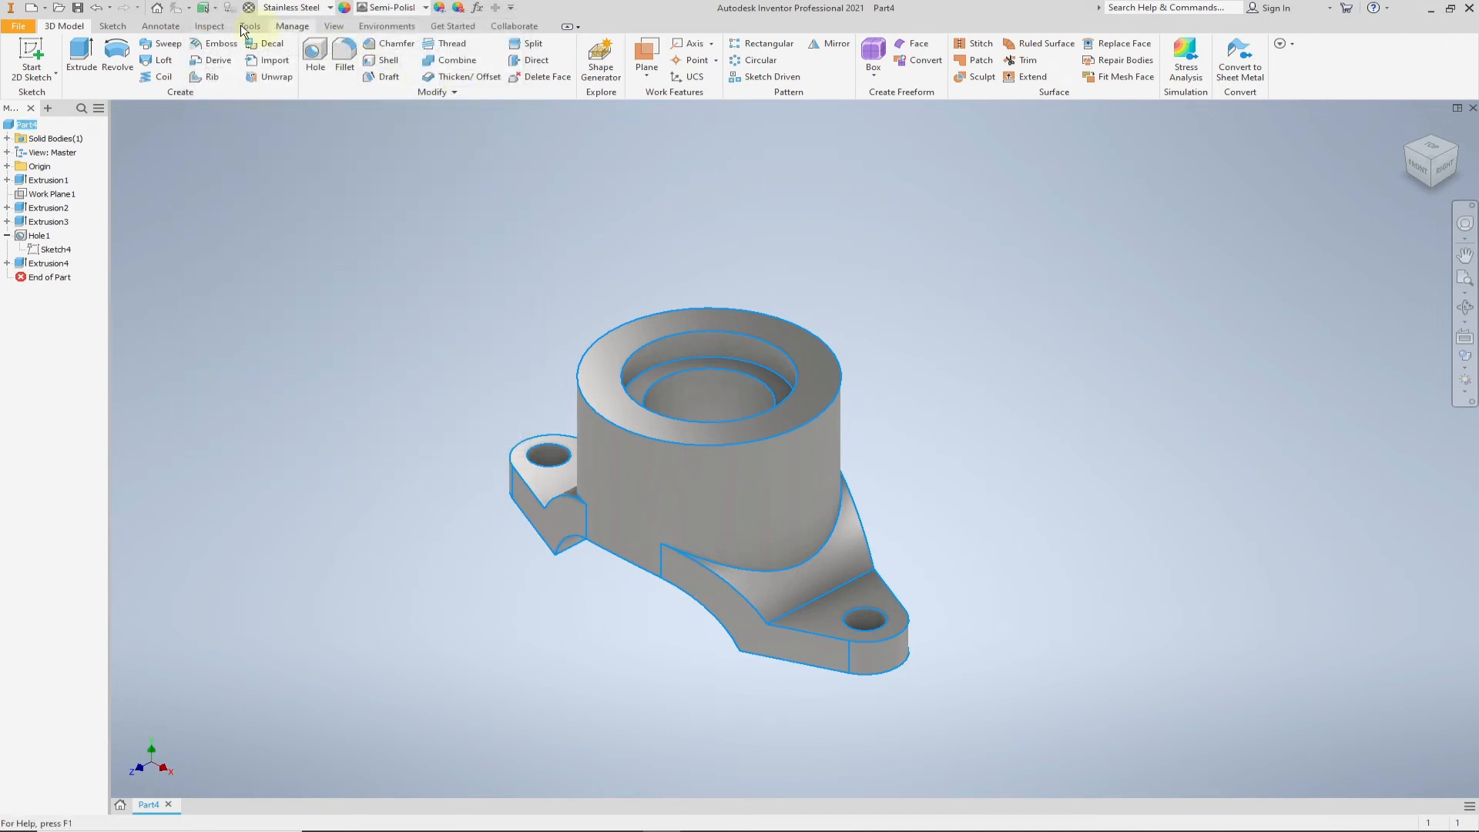
- Save the part as "Shaft Support" in the Task 5 Shaft Support folder
{"action": "left_click", "coordinate": [79, 7]}
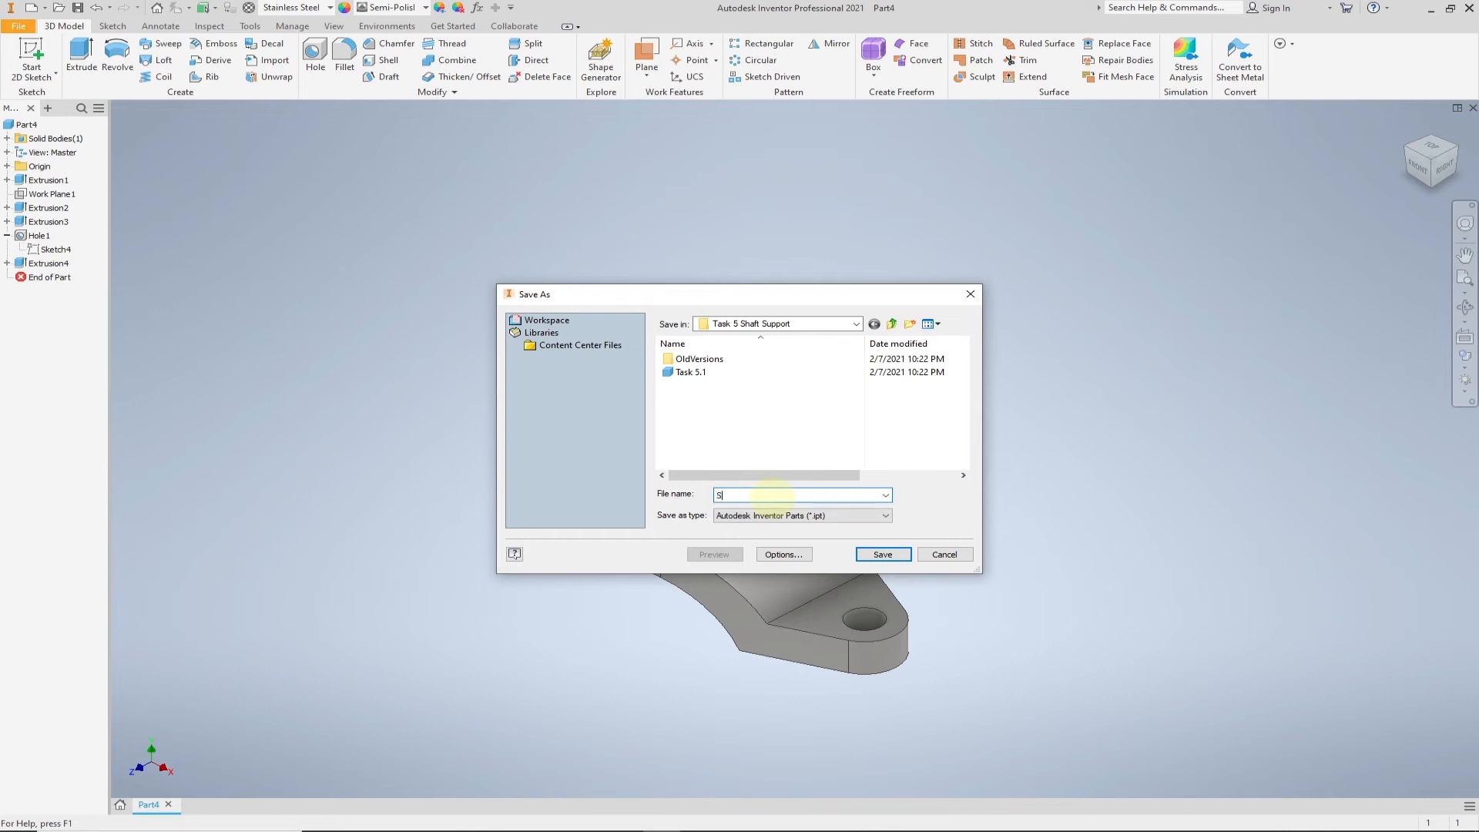
{"action": "type", "text": "Shaft Support"}
{"action": "left_click", "coordinate": [896, 556]}
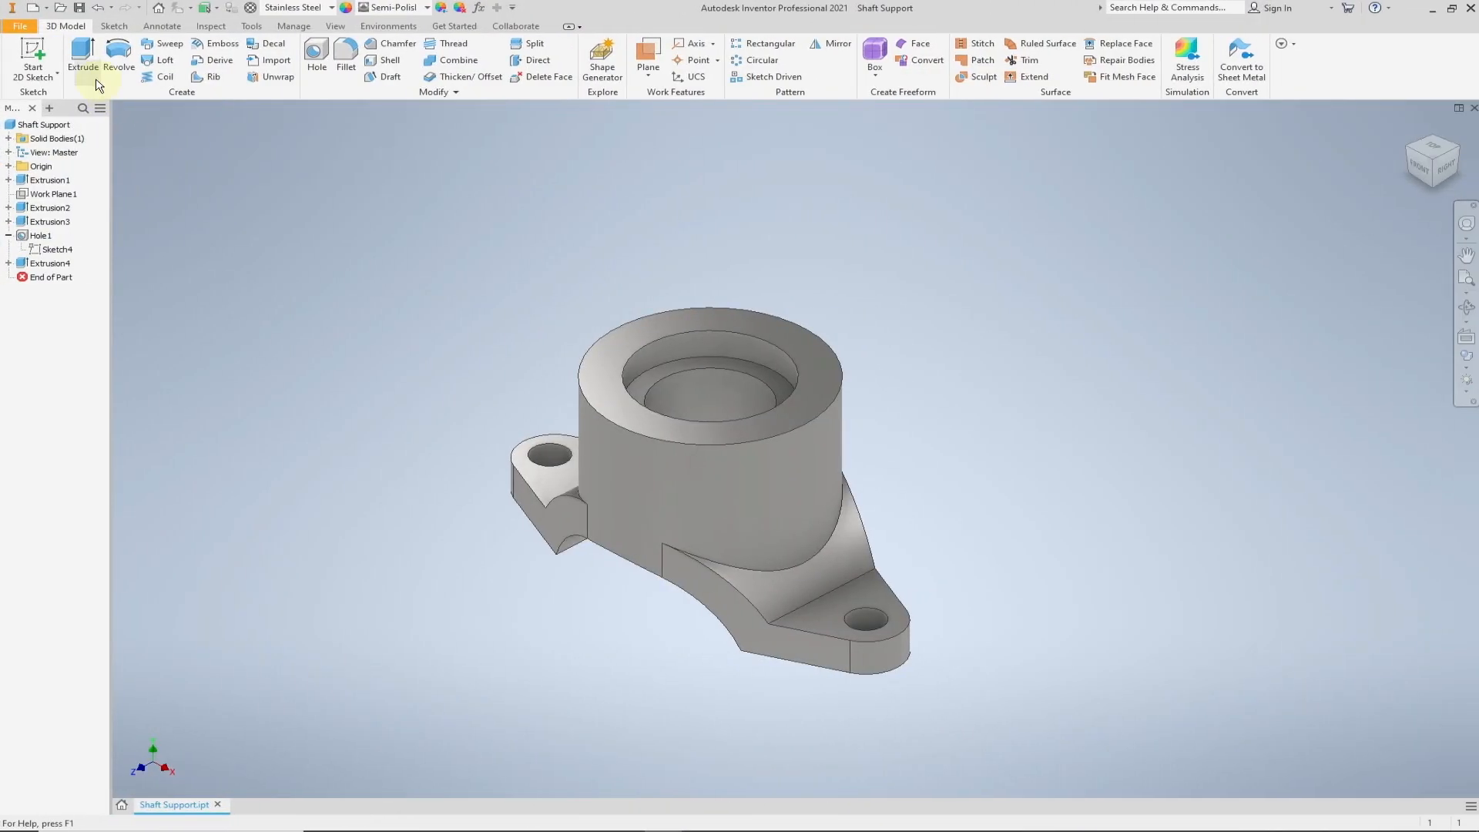
- Create a new drawing from the metric ISO.idw template
{"action": "left_click", "coordinate": [31, 9]}
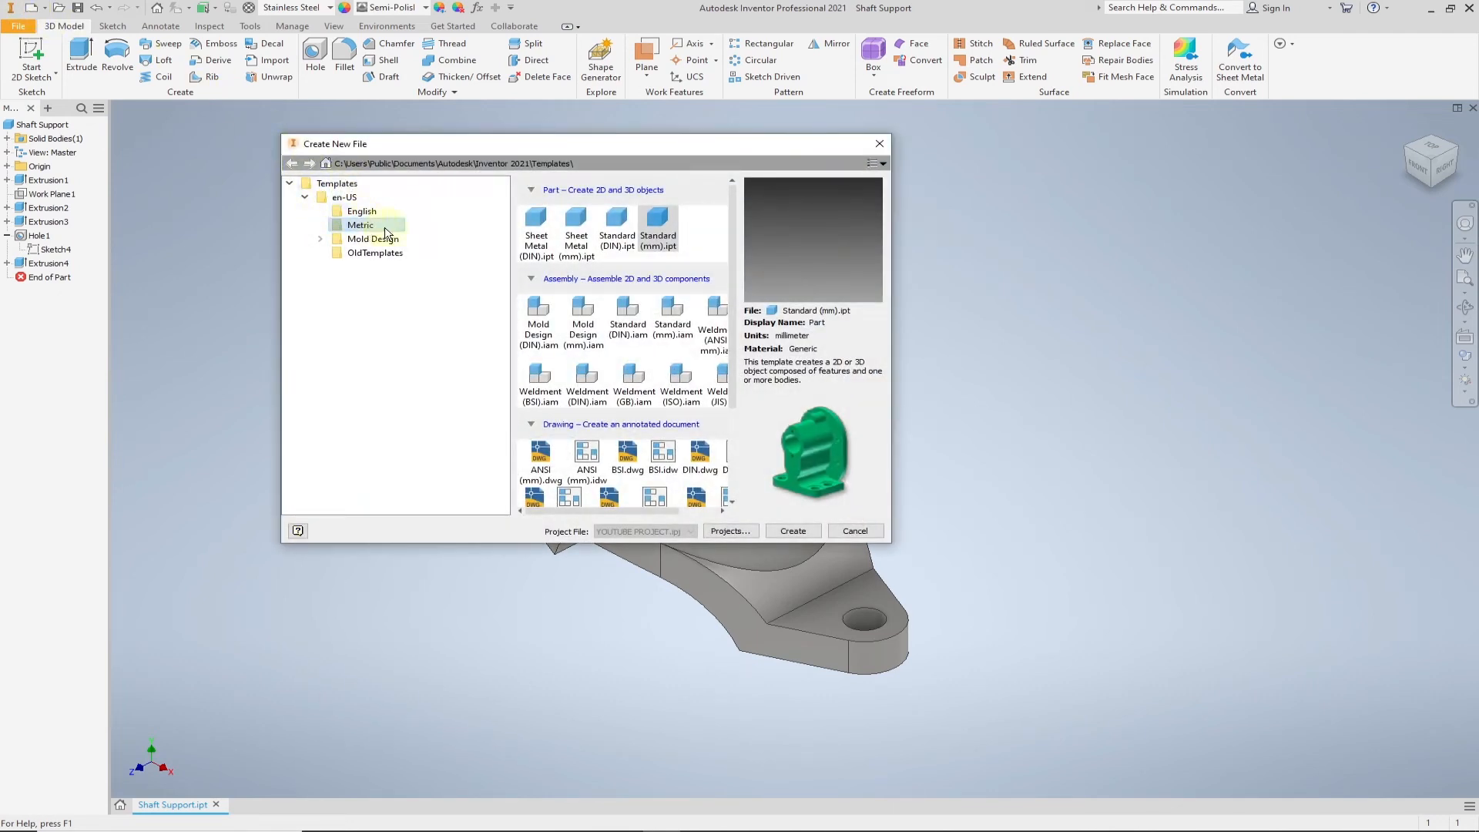
{"action": "left_click_drag", "start_coordinate": [668, 511], "coordinate": [703, 515]}
{"action": "scroll", "coordinate": [673, 489], "scroll_direction": "down", "scroll_amount": 1}
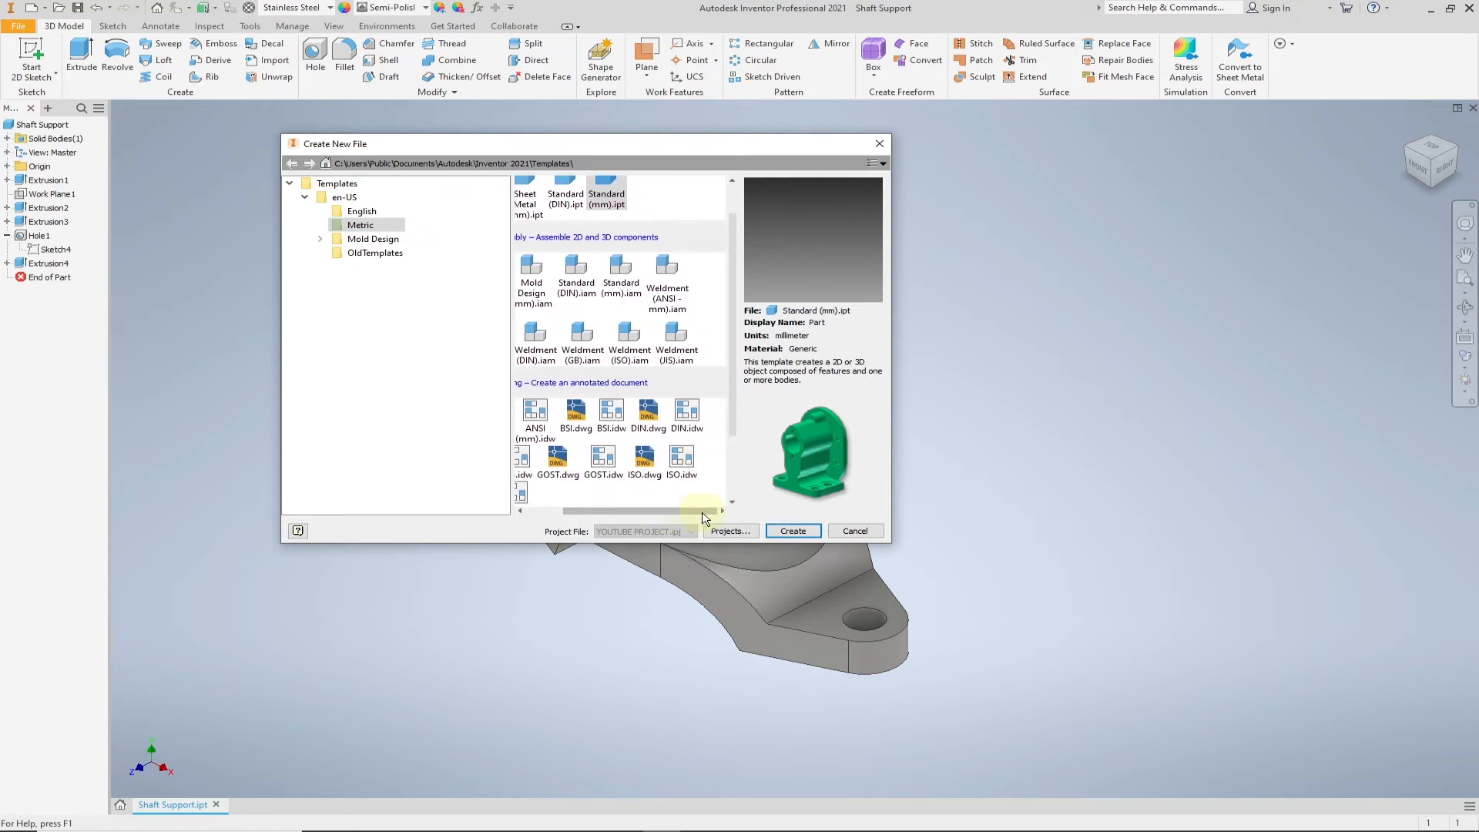
{"action": "left_click", "coordinate": [683, 461]}
{"action": "left_click", "coordinate": [793, 531]}
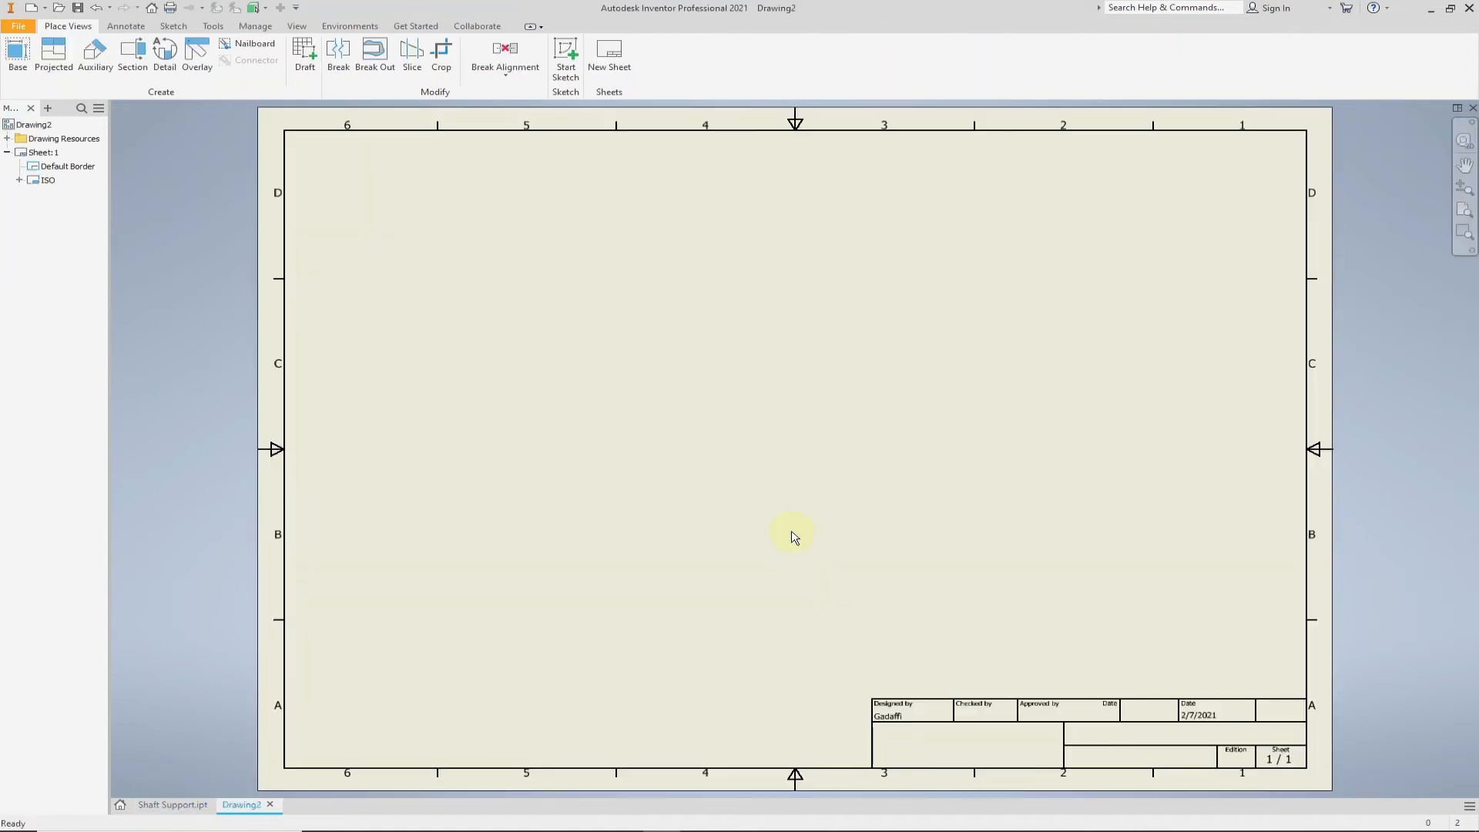
- Set the Default Standard (ISO) projection type to Third Angle in the Style and Standard Editor and save the style
{"action": "left_click", "coordinate": [257, 27]}
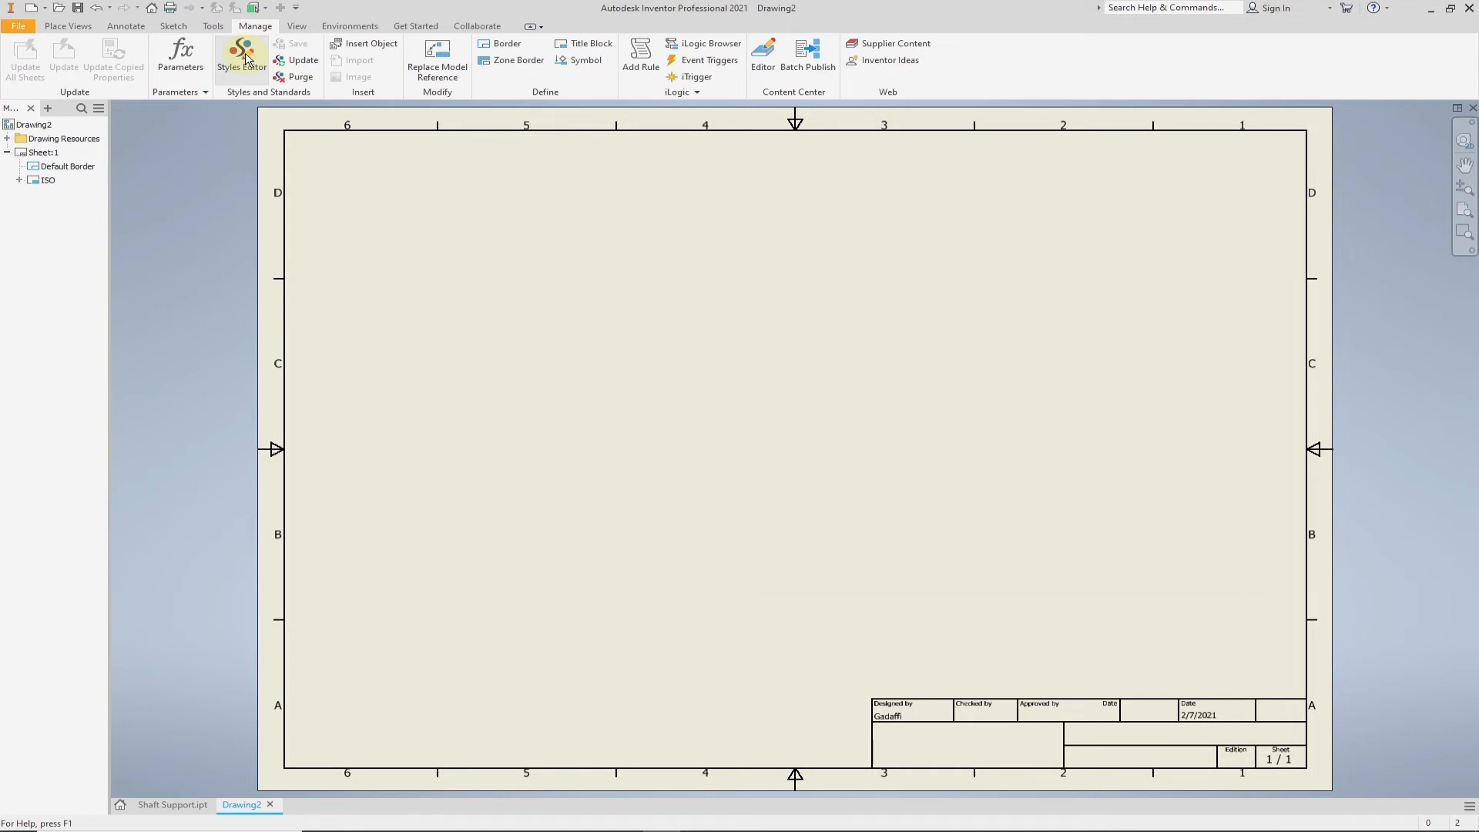
{"action": "left_click", "coordinate": [245, 59]}
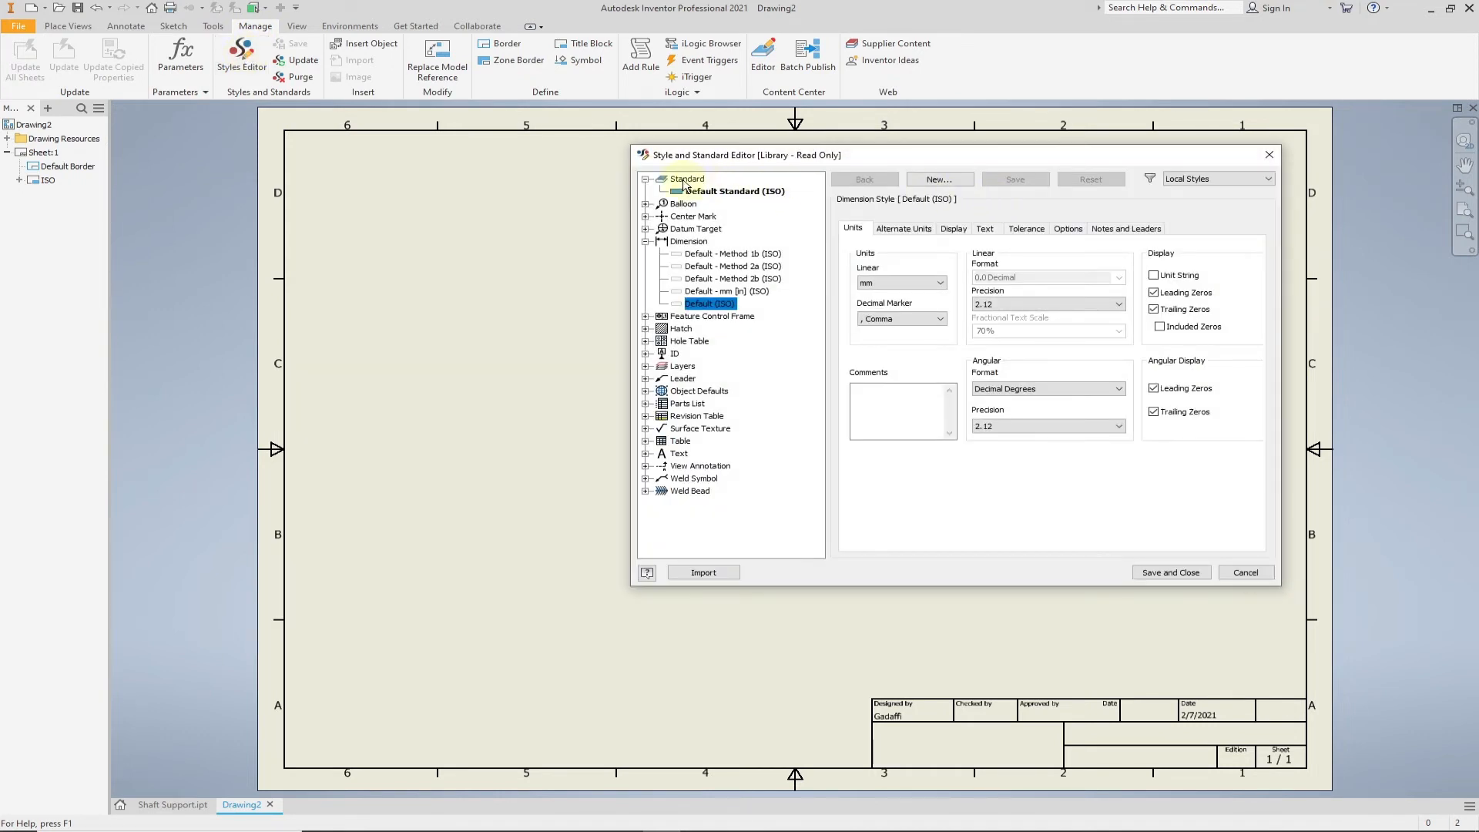
{"action": "left_click", "coordinate": [748, 193]}
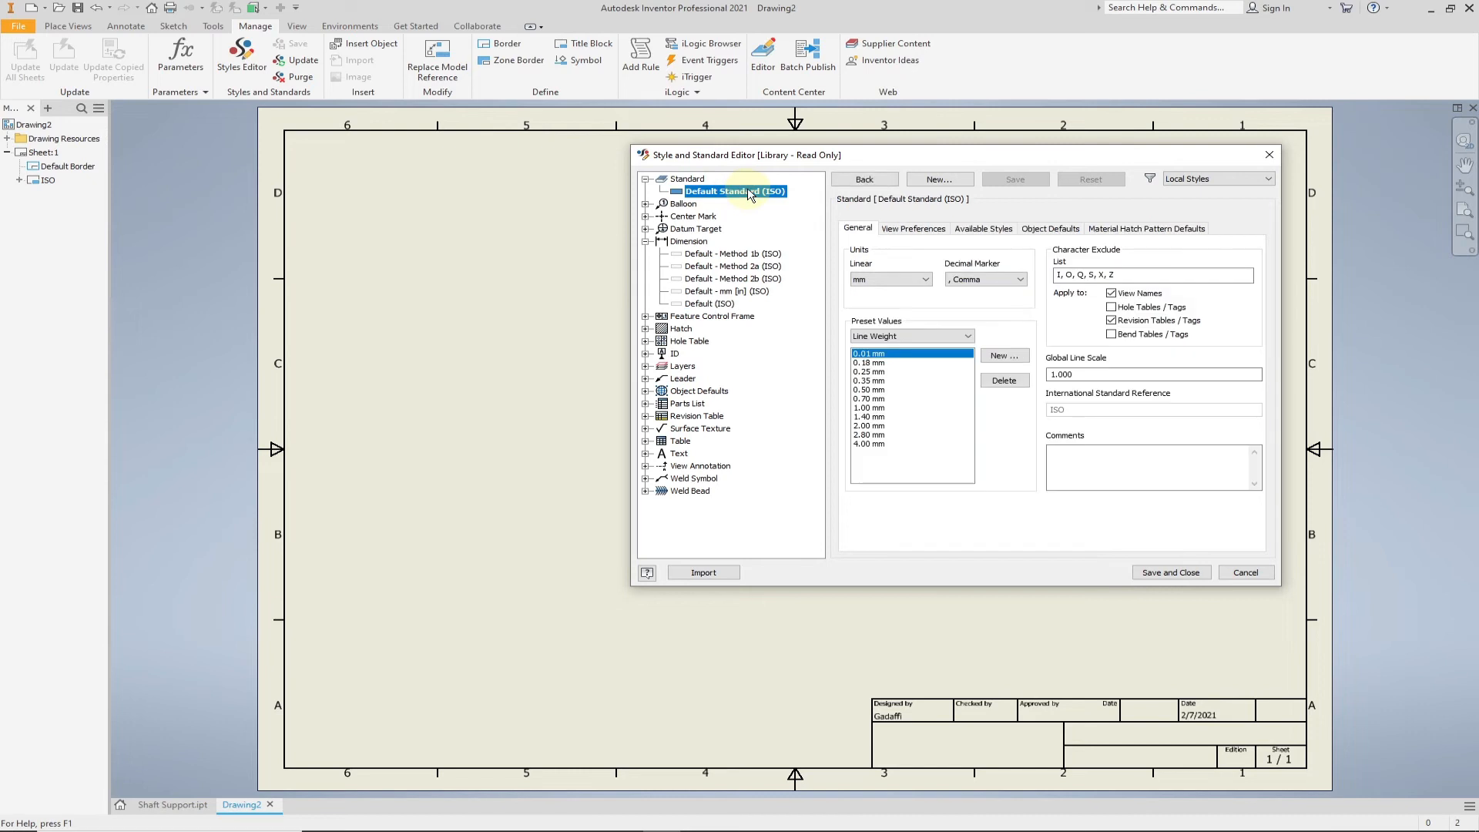
{"action": "left_click", "coordinate": [900, 230]}
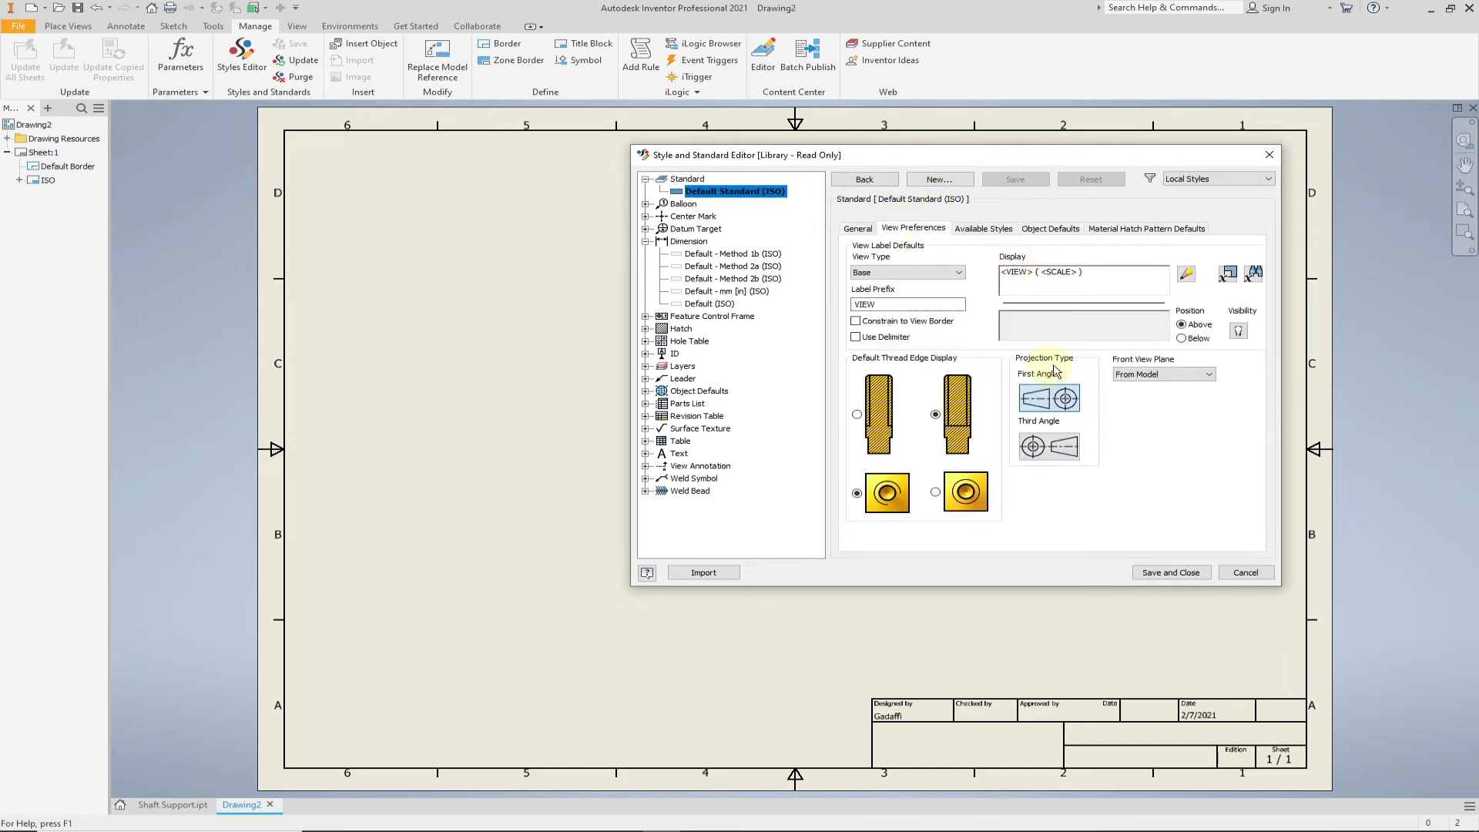
{"action": "left_click", "coordinate": [1058, 448]}
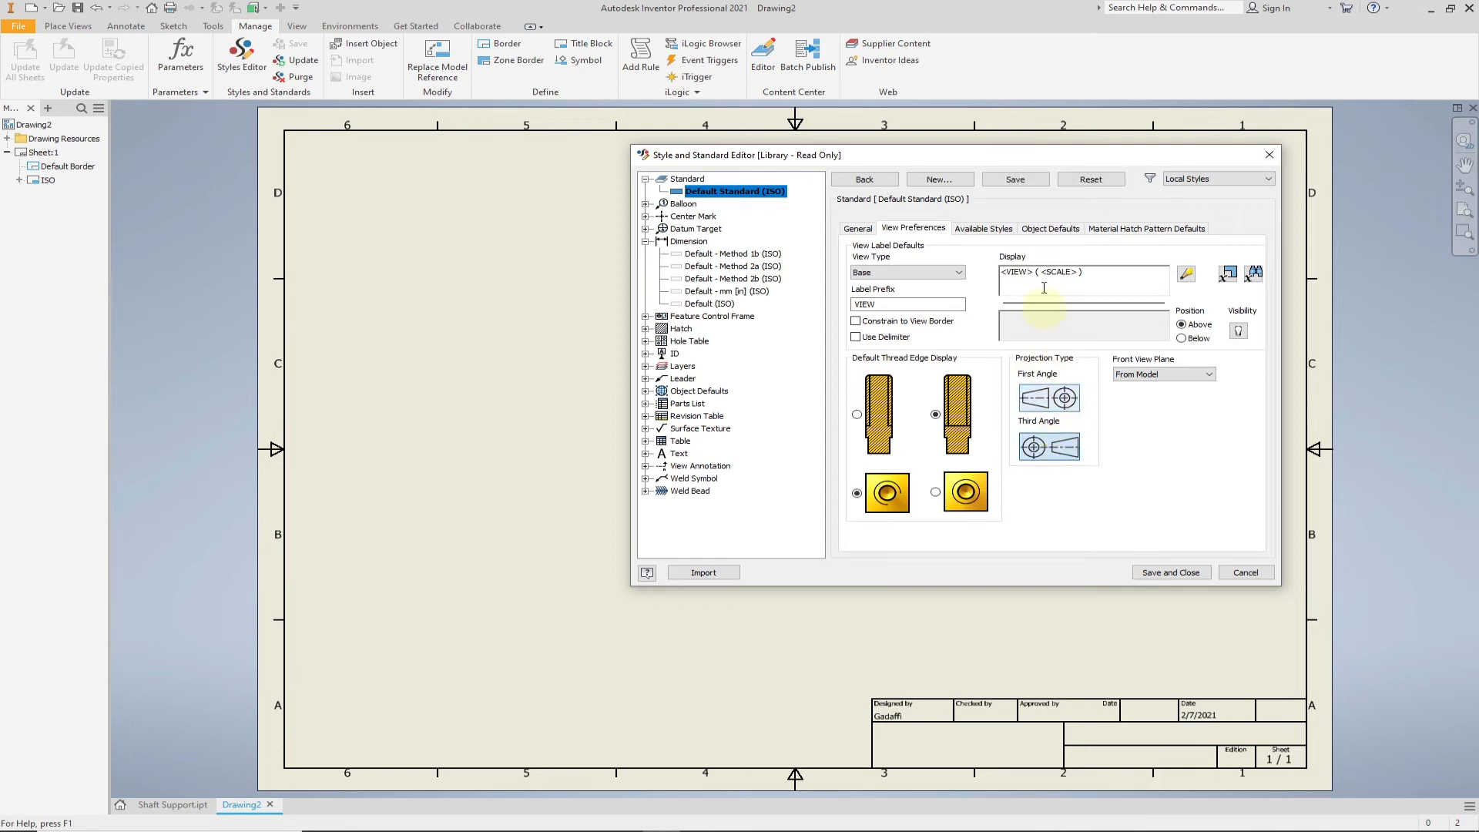
{"action": "left_click", "coordinate": [1015, 179]}
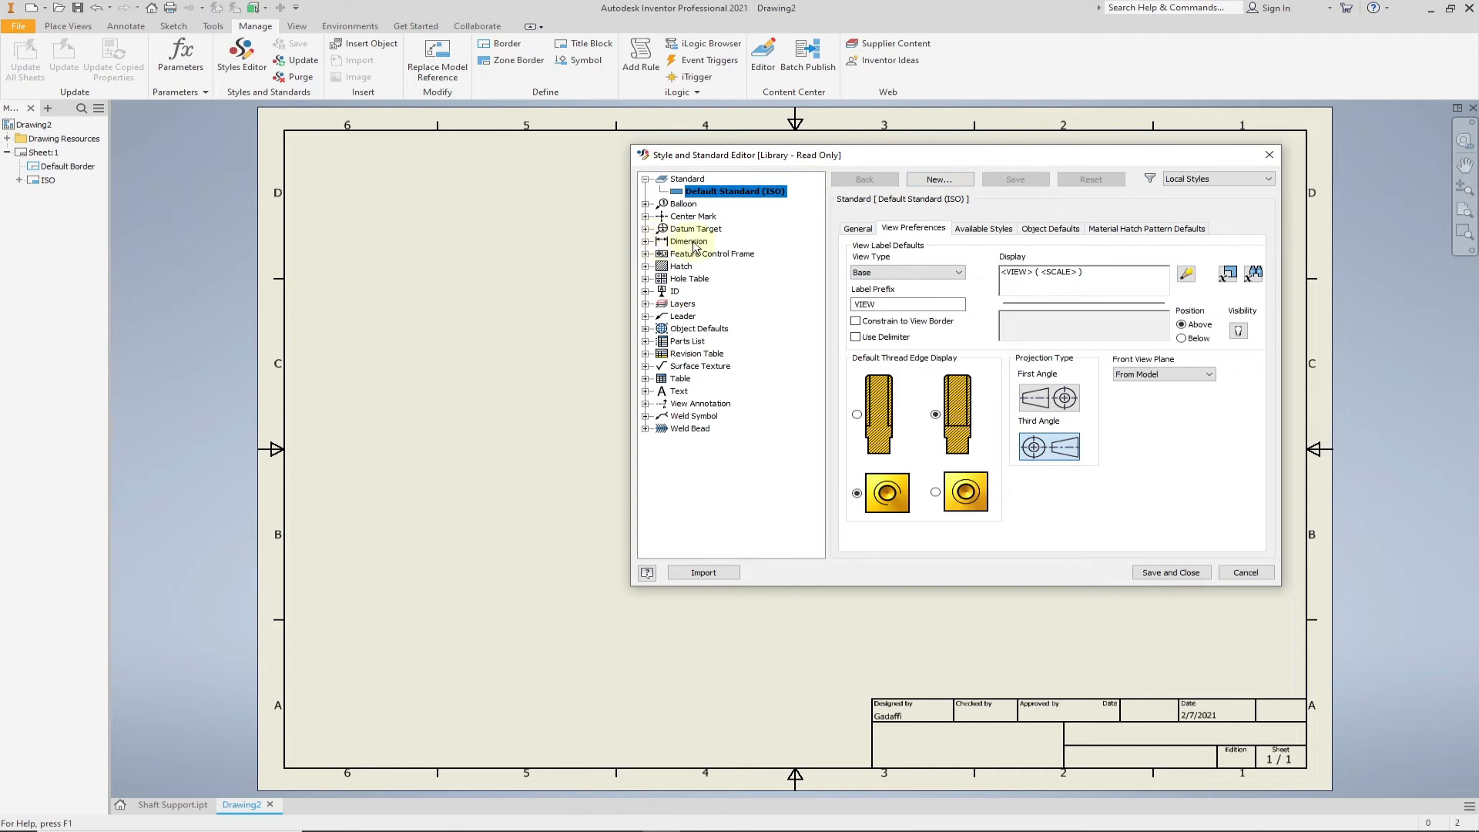
- Set the decimal marker of the Default (ISO) dimension style to Period
{"action": "left_click", "coordinate": [646, 242]}
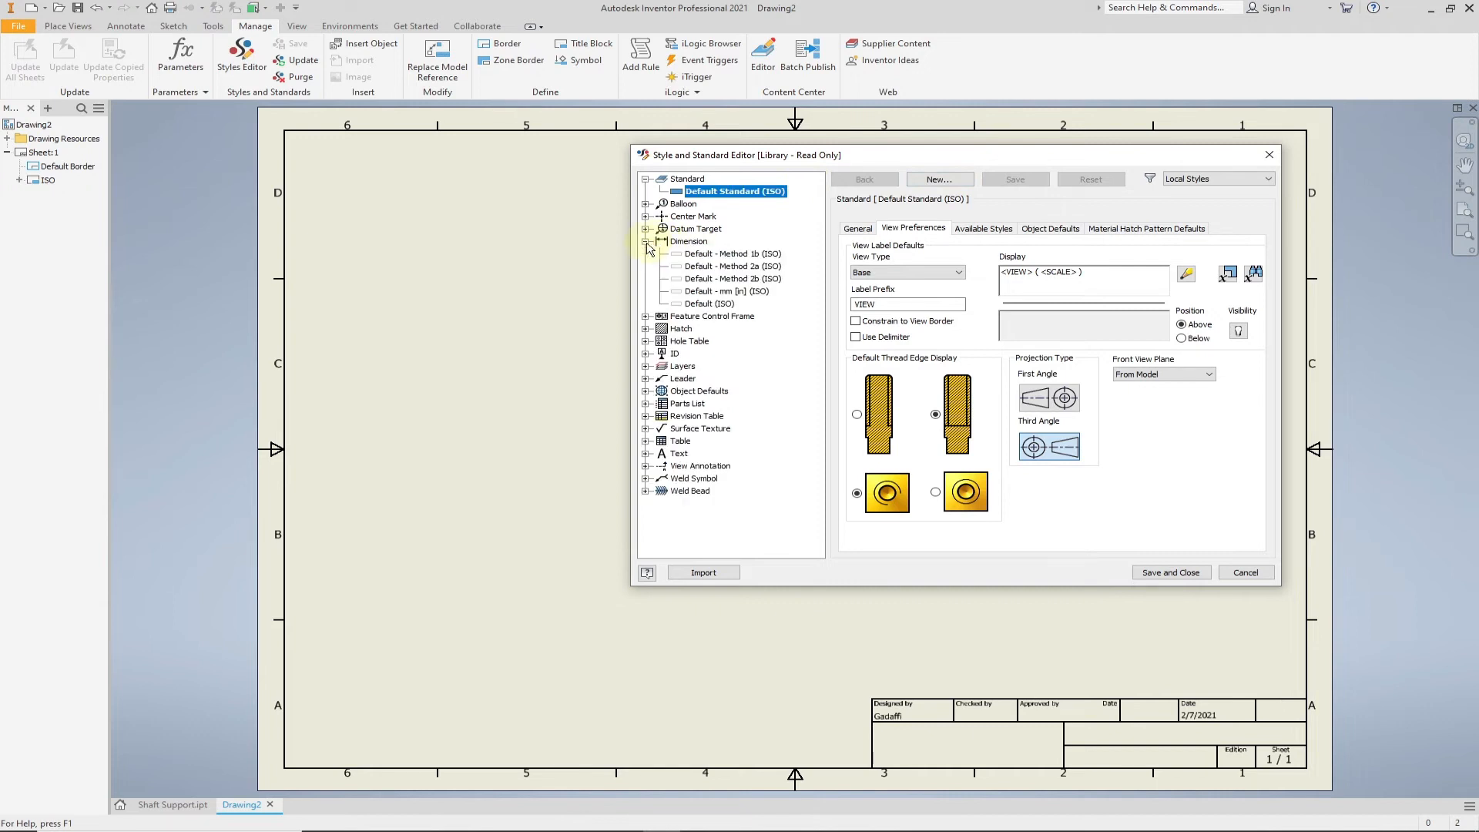
{"action": "left_click", "coordinate": [729, 308]}
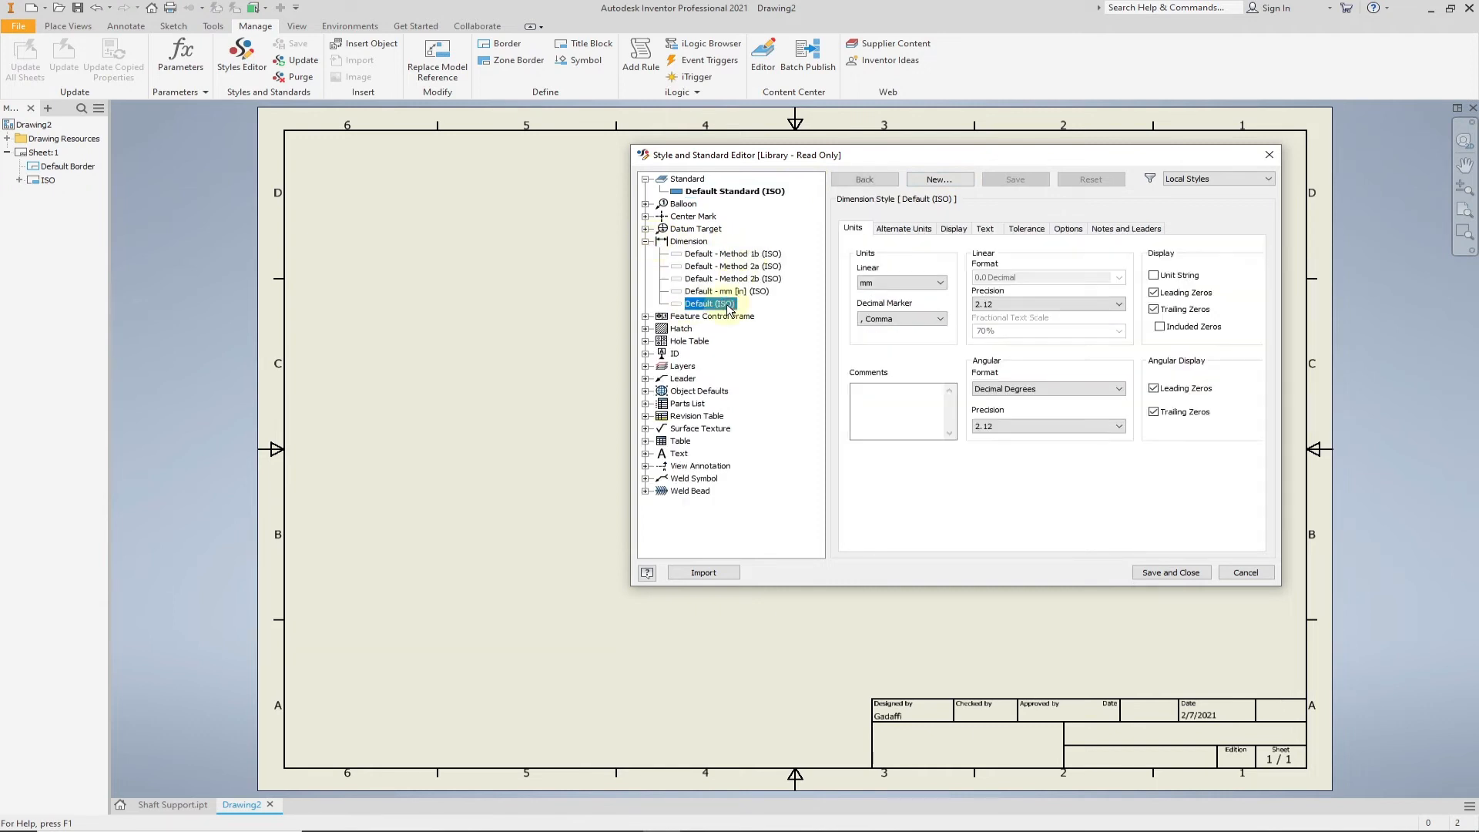
{"action": "left_click", "coordinate": [940, 319]}
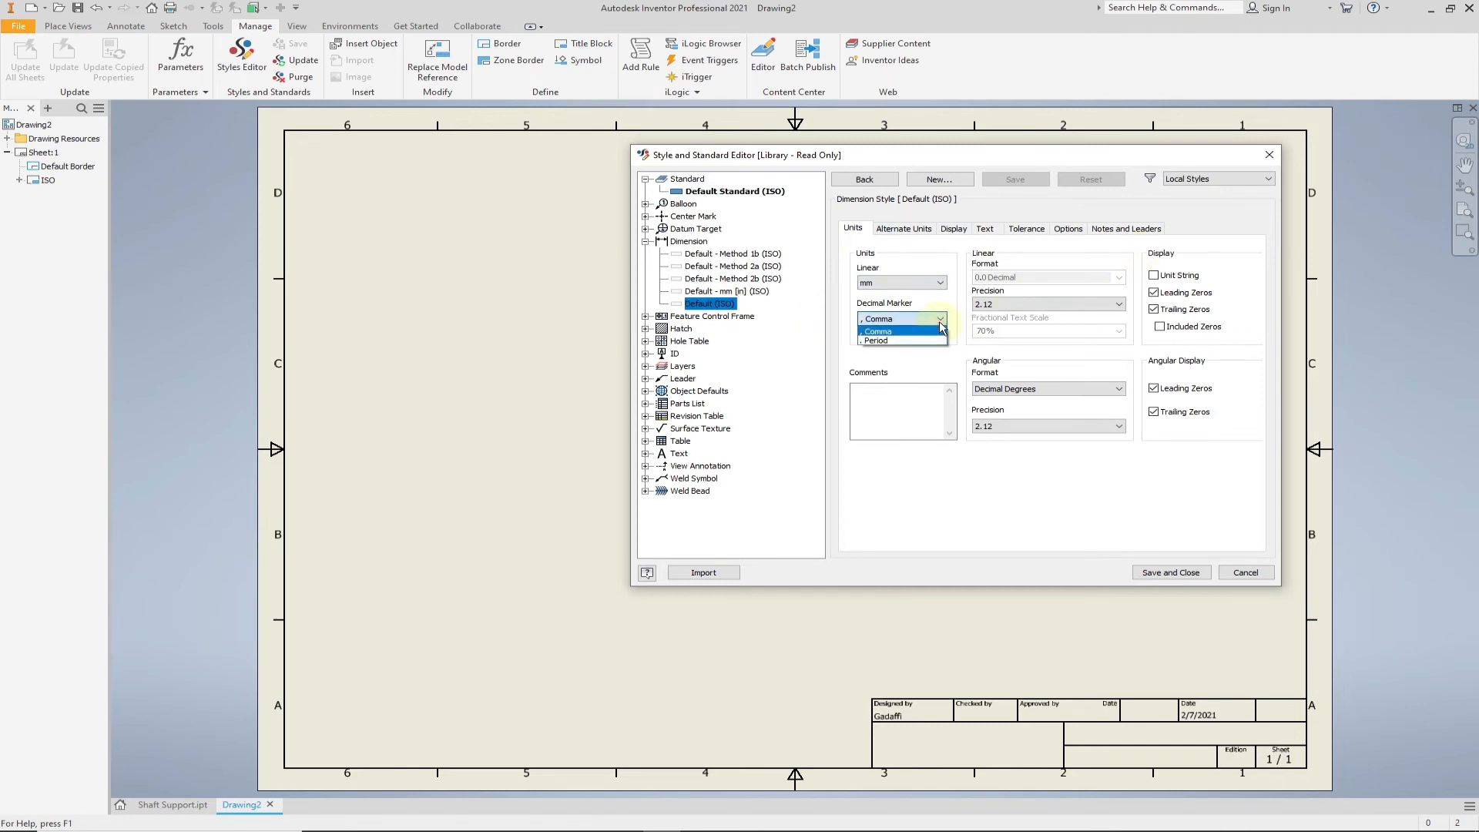
{"action": "left_click", "coordinate": [885, 341]}
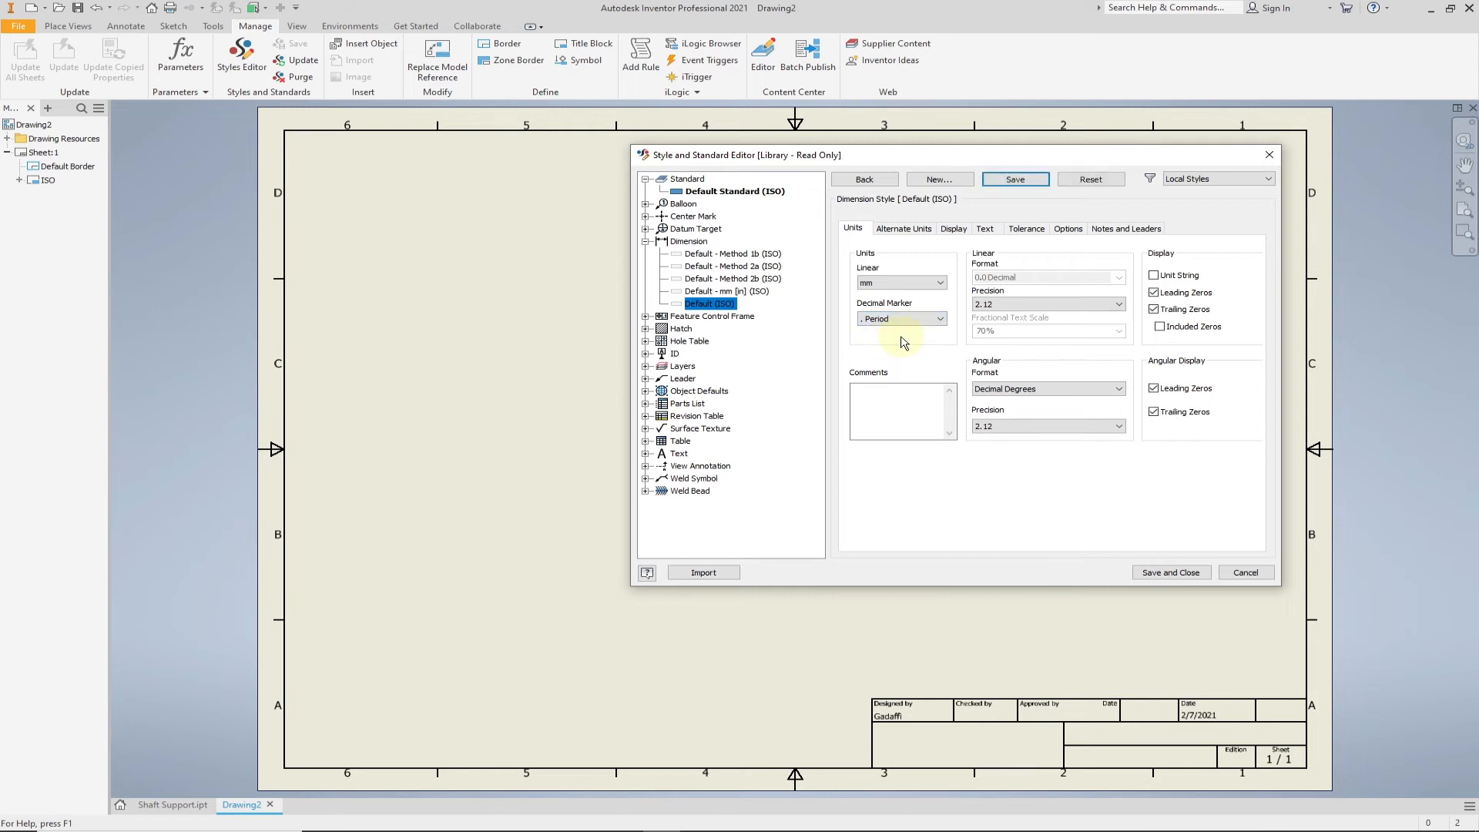
- Set the diameter and radius leader text of the Default (ISO) dimension style to horizontal at the leader end, and save and close the style editor
{"action": "left_click", "coordinate": [986, 229]}
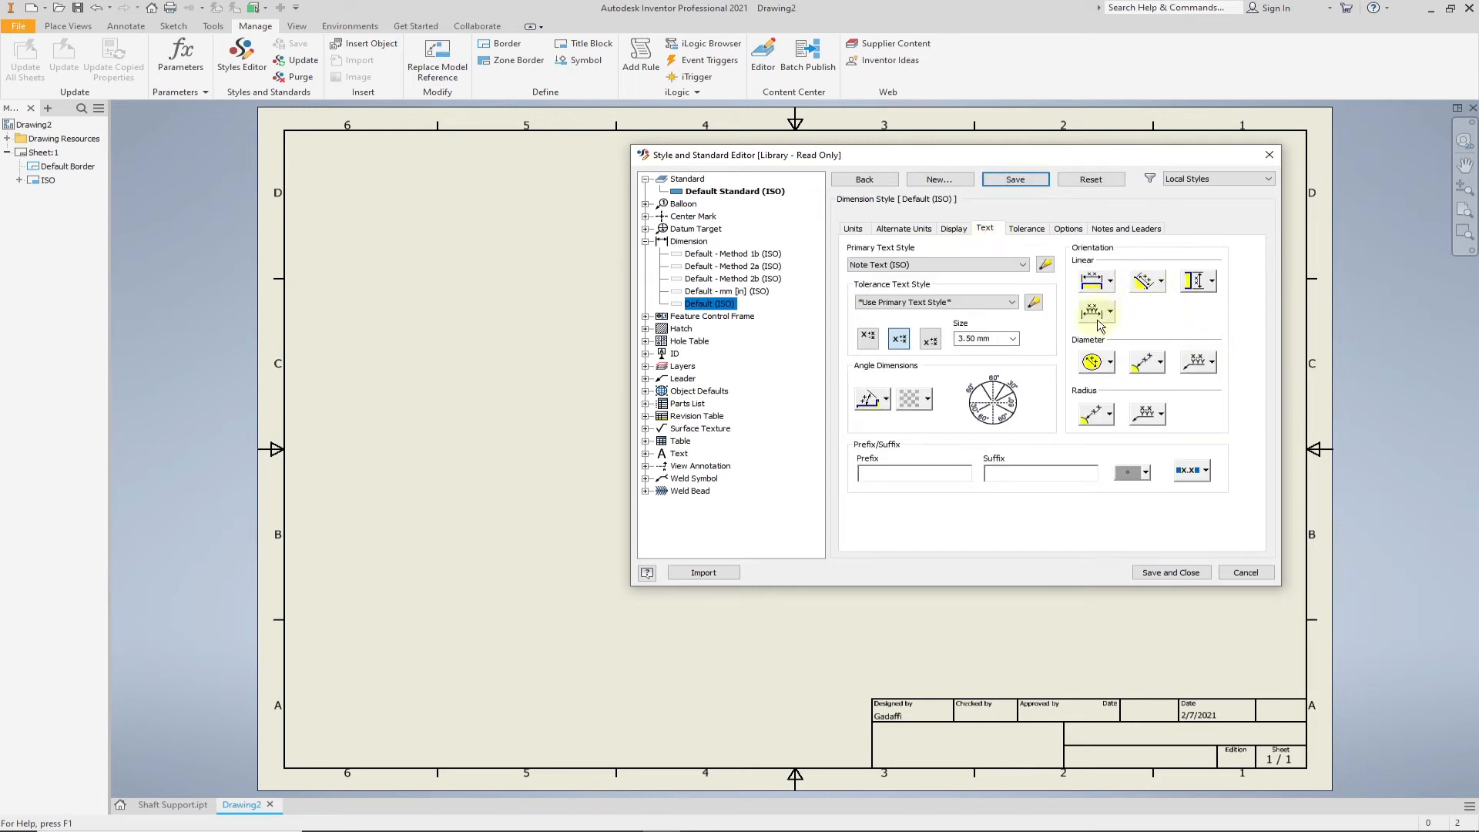
{"action": "left_click", "coordinate": [1162, 364]}
{"action": "left_click", "coordinate": [1151, 397]}
{"action": "left_click", "coordinate": [1212, 362]}
{"action": "left_click", "coordinate": [1198, 416]}
{"action": "left_click", "coordinate": [1111, 421]}
{"action": "left_click", "coordinate": [1098, 440]}
{"action": "left_click", "coordinate": [1160, 416]}
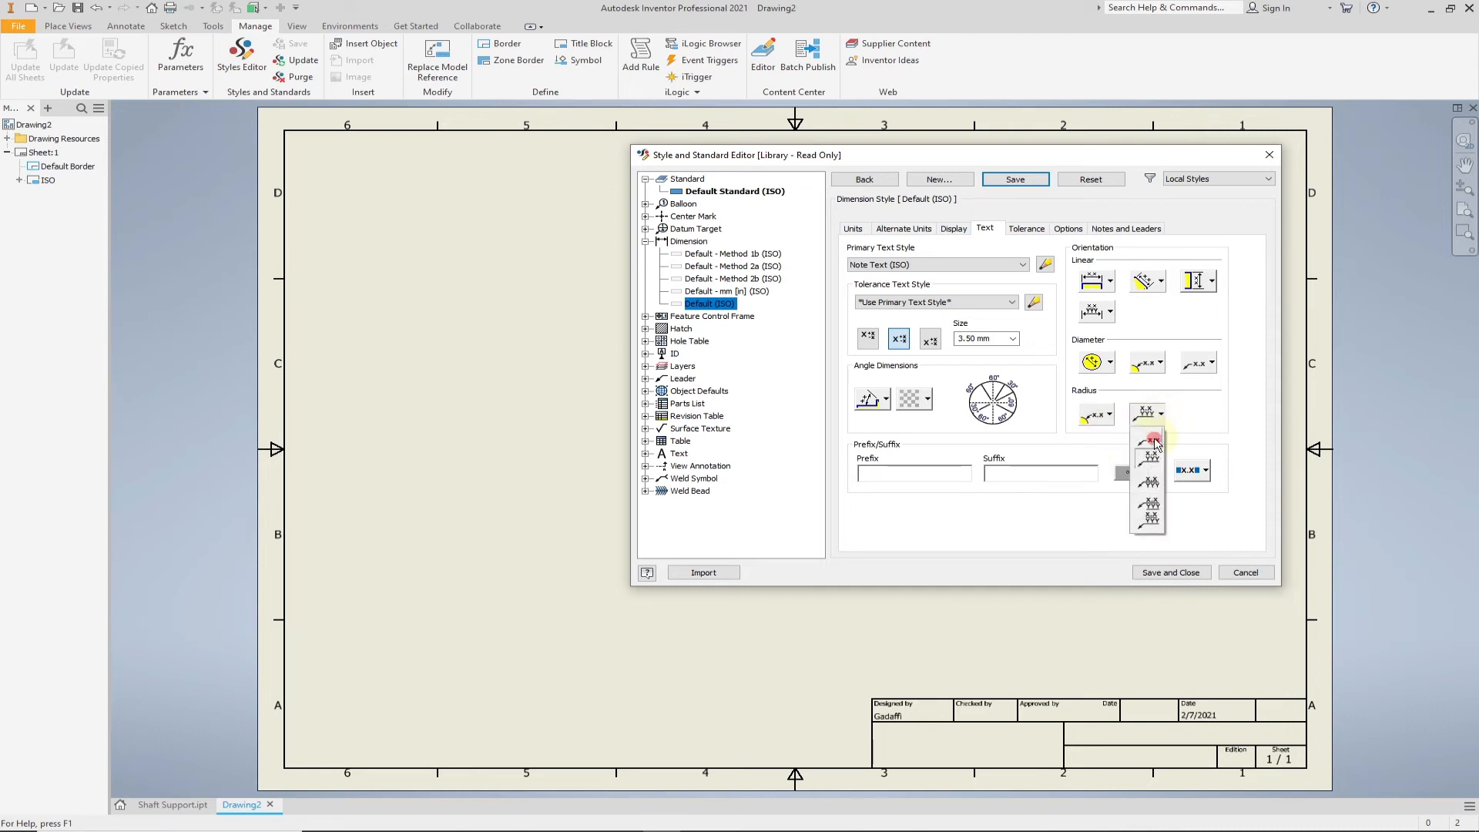
{"action": "left_click", "coordinate": [1150, 442]}
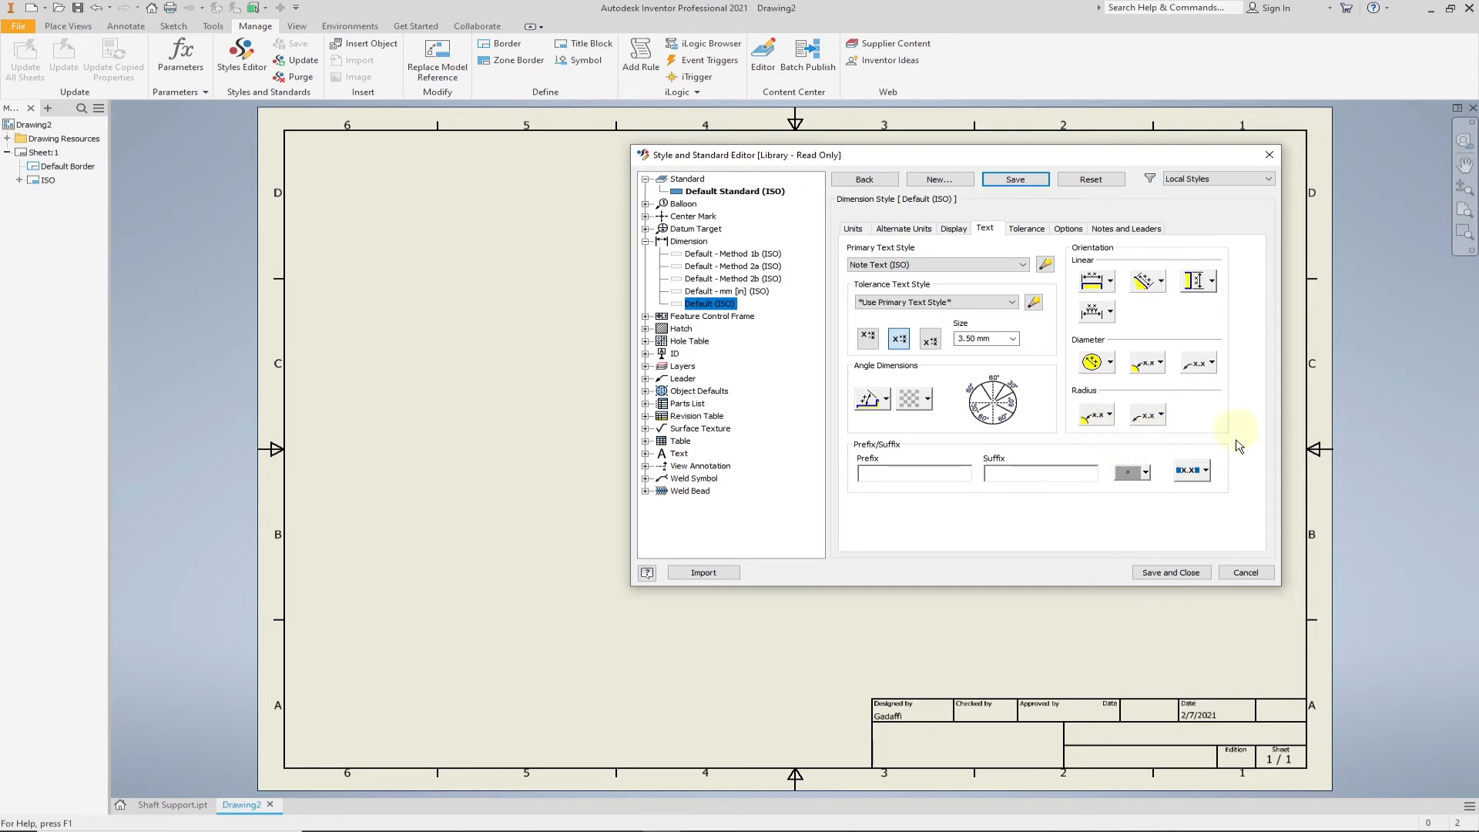
{"action": "left_click", "coordinate": [1165, 574]}
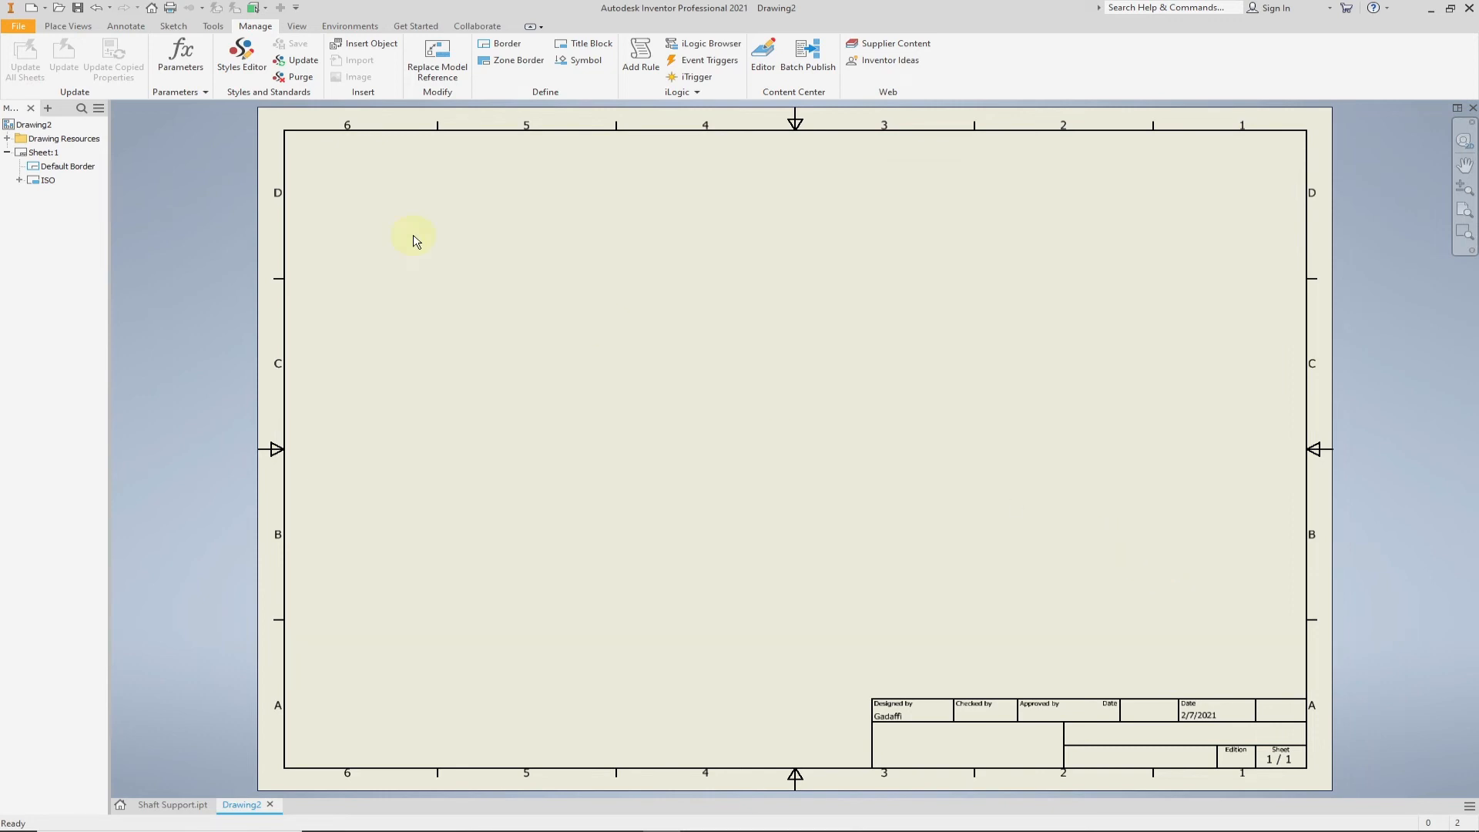
- Place a front base view of the Shaft Support at 1:2 on the sheet's lower left, with projected top and isometric views
{"action": "left_click", "coordinate": [80, 30]}
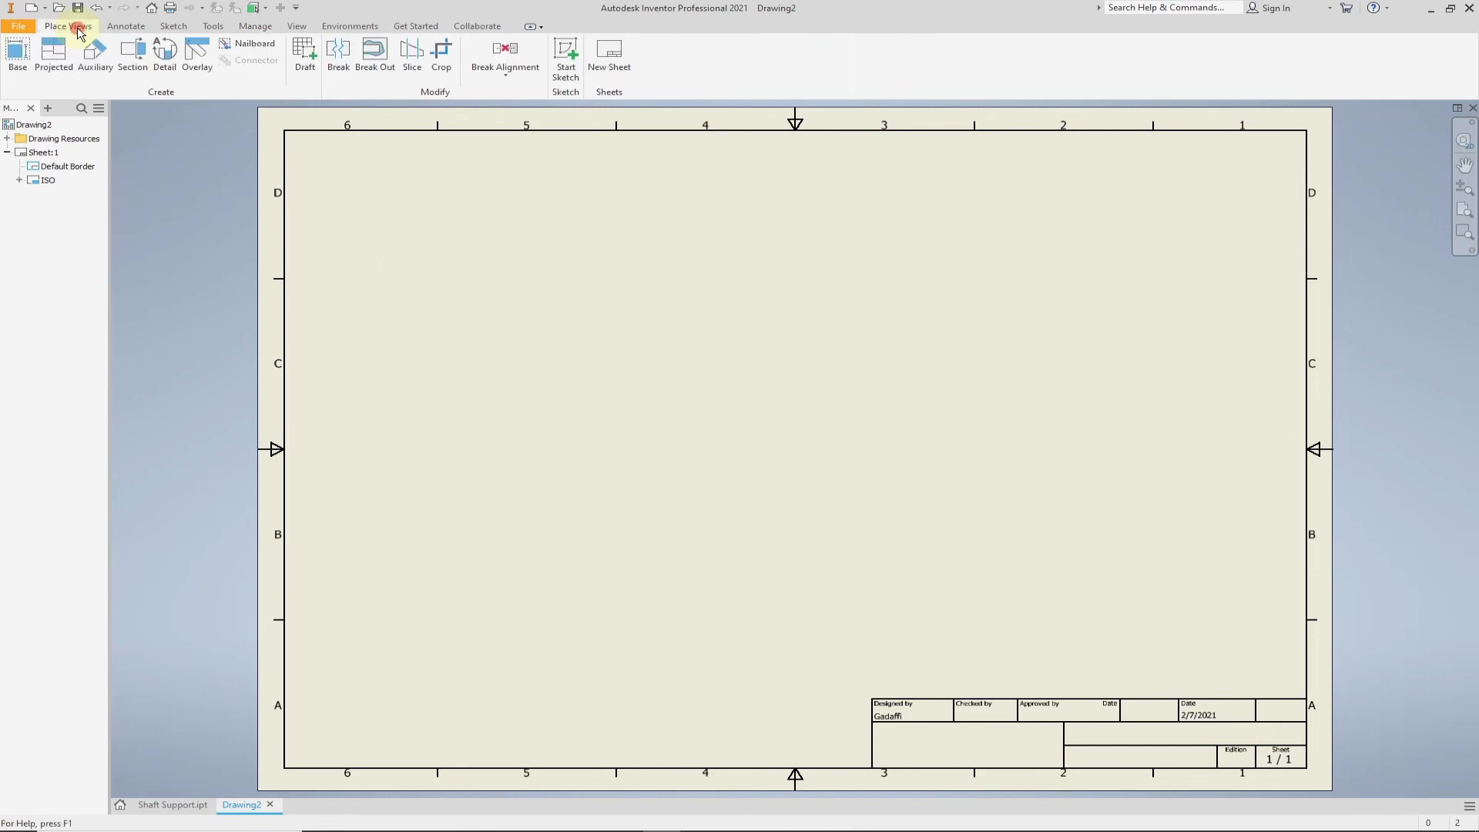
{"action": "left_click", "coordinate": [18, 55]}
{"action": "left_click", "coordinate": [808, 425]}
{"action": "left_click_drag", "start_coordinate": [809, 424], "coordinate": [629, 509]}
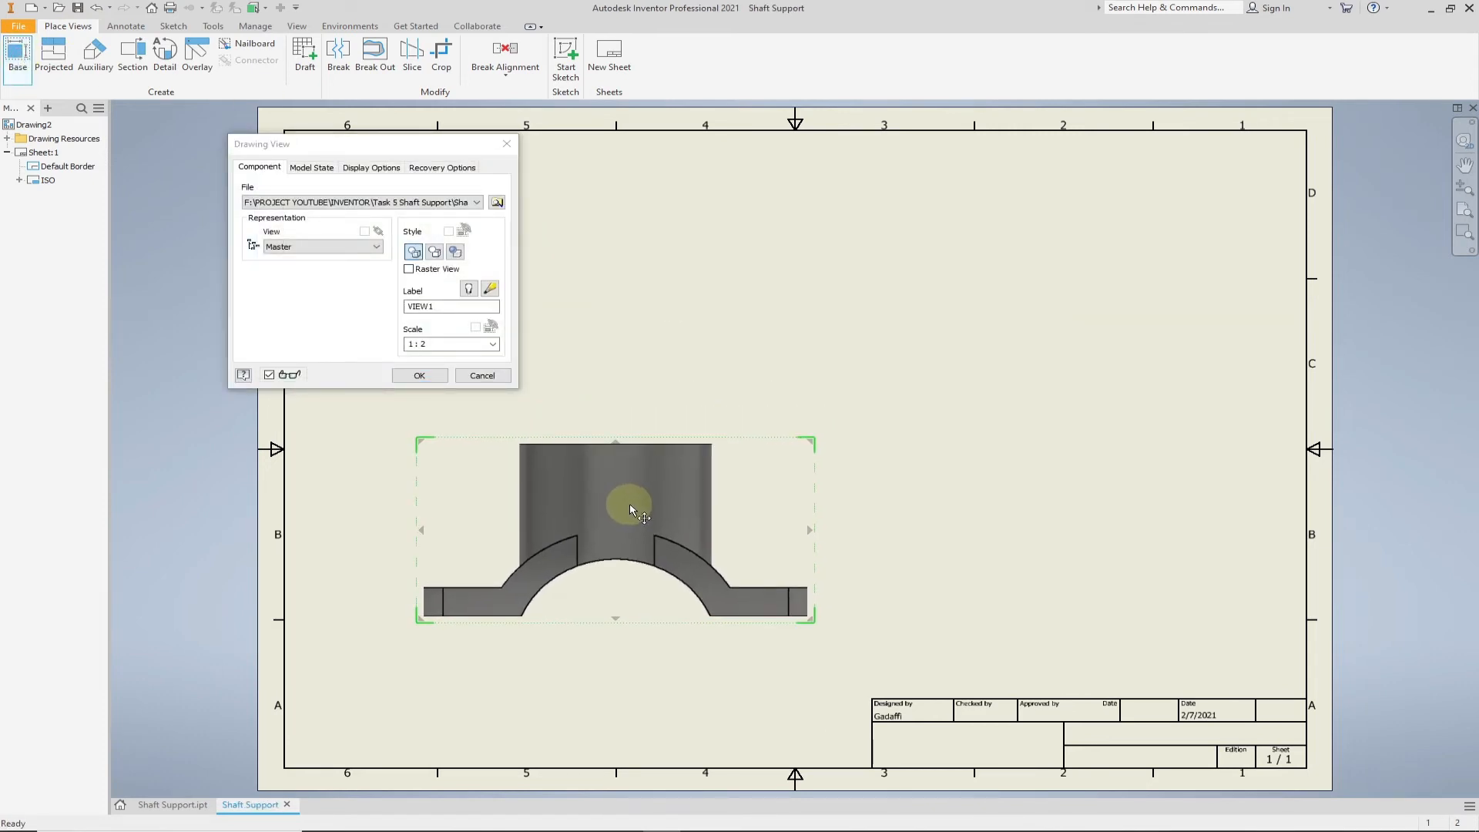
{"action": "left_click", "coordinate": [621, 262]}
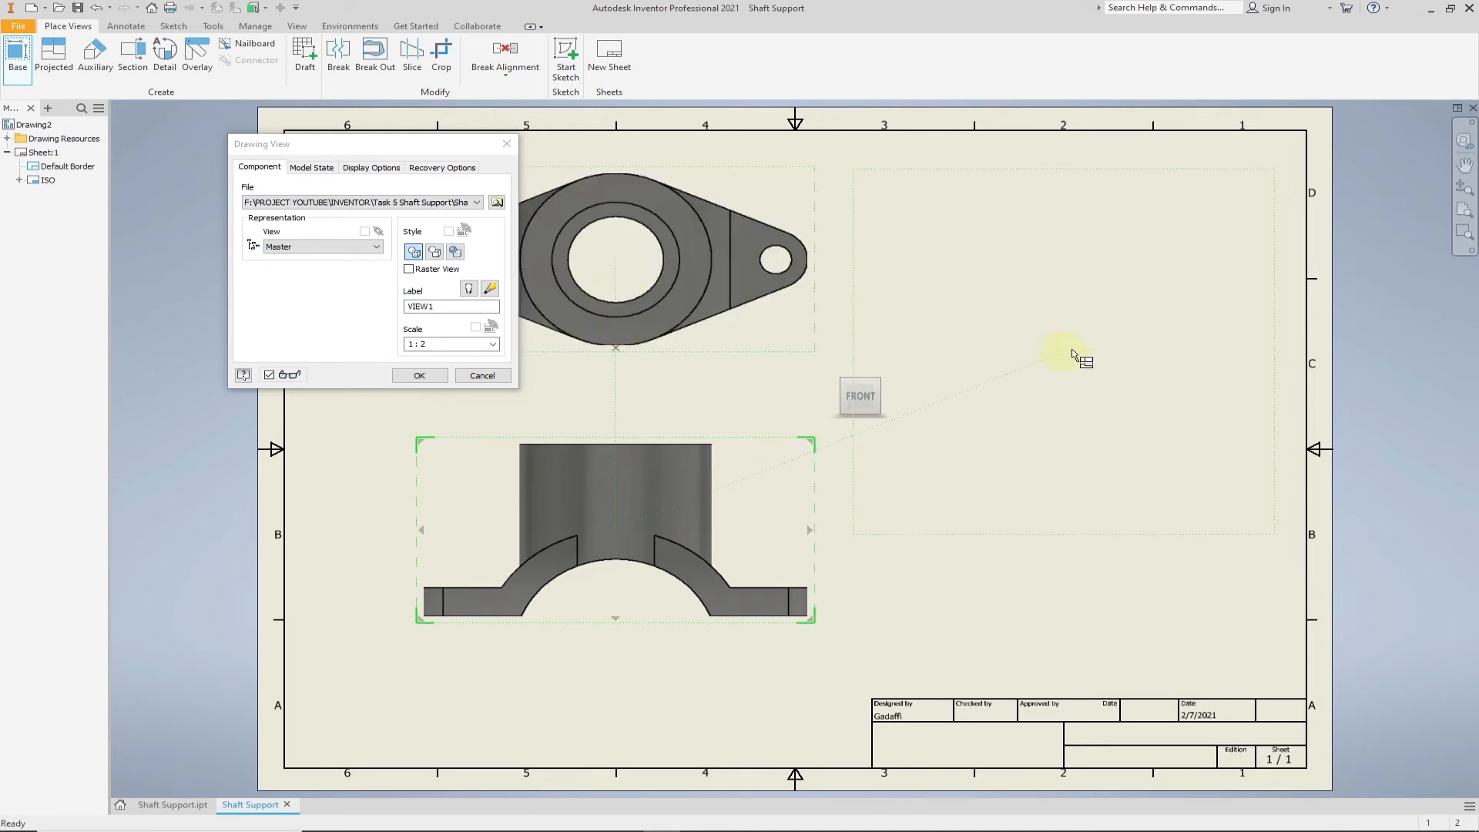
{"action": "left_click", "coordinate": [1080, 322]}
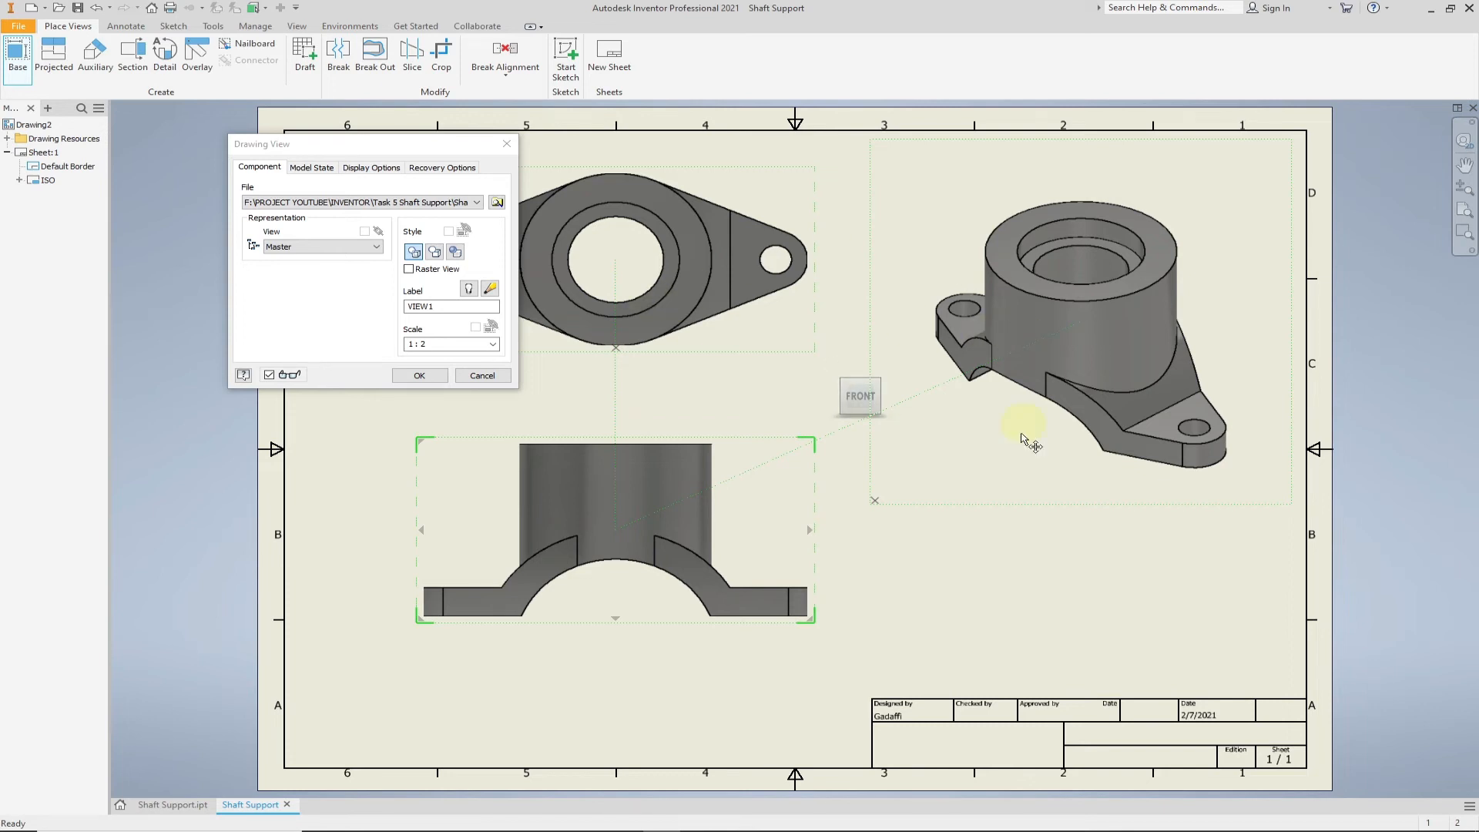
{"action": "left_click", "coordinate": [426, 377]}
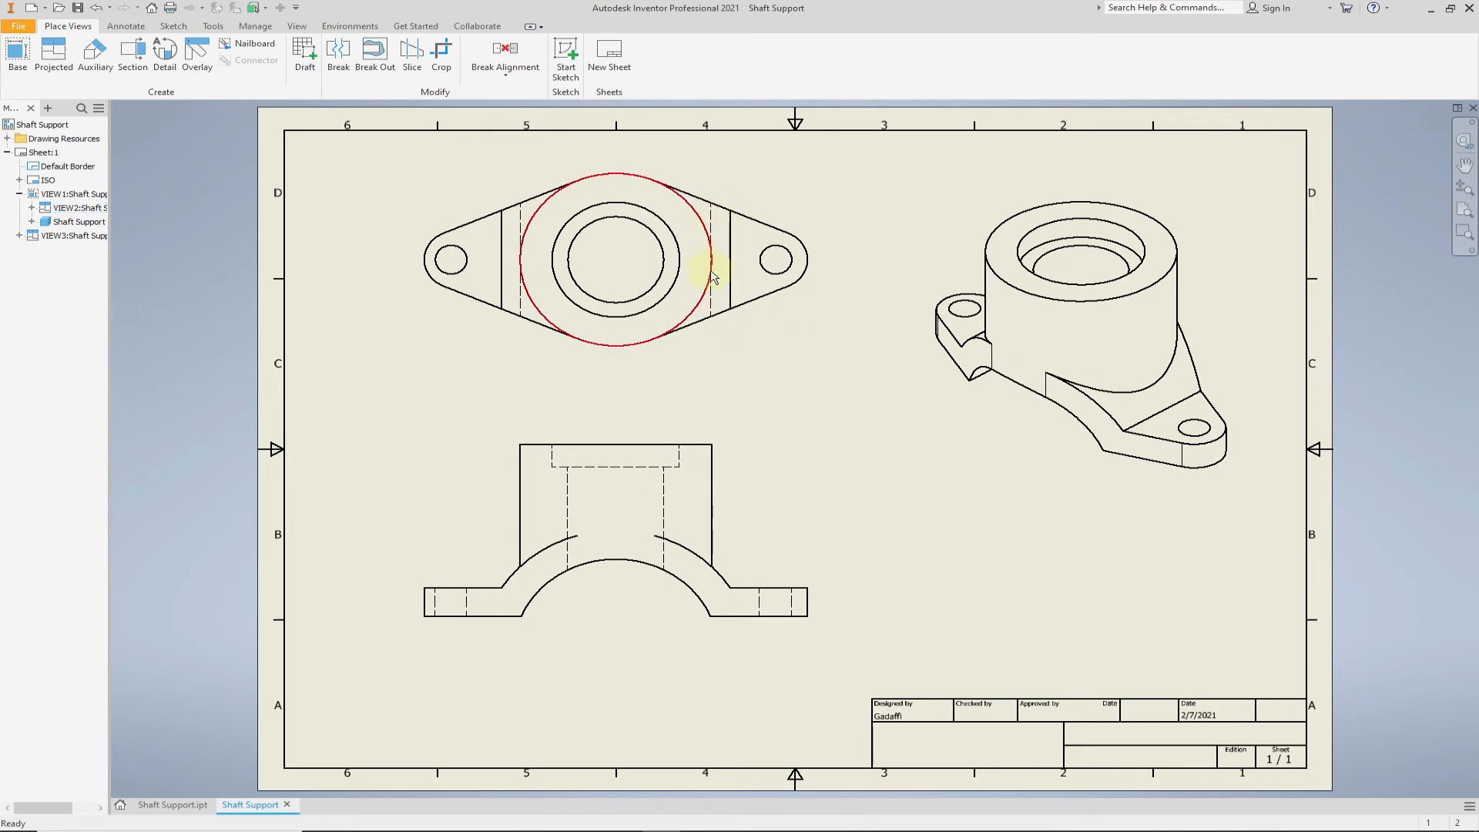
- Detach the top view's style from the base view and set it to Hidden Line Removed
{"action": "double_click", "coordinate": [738, 359]}
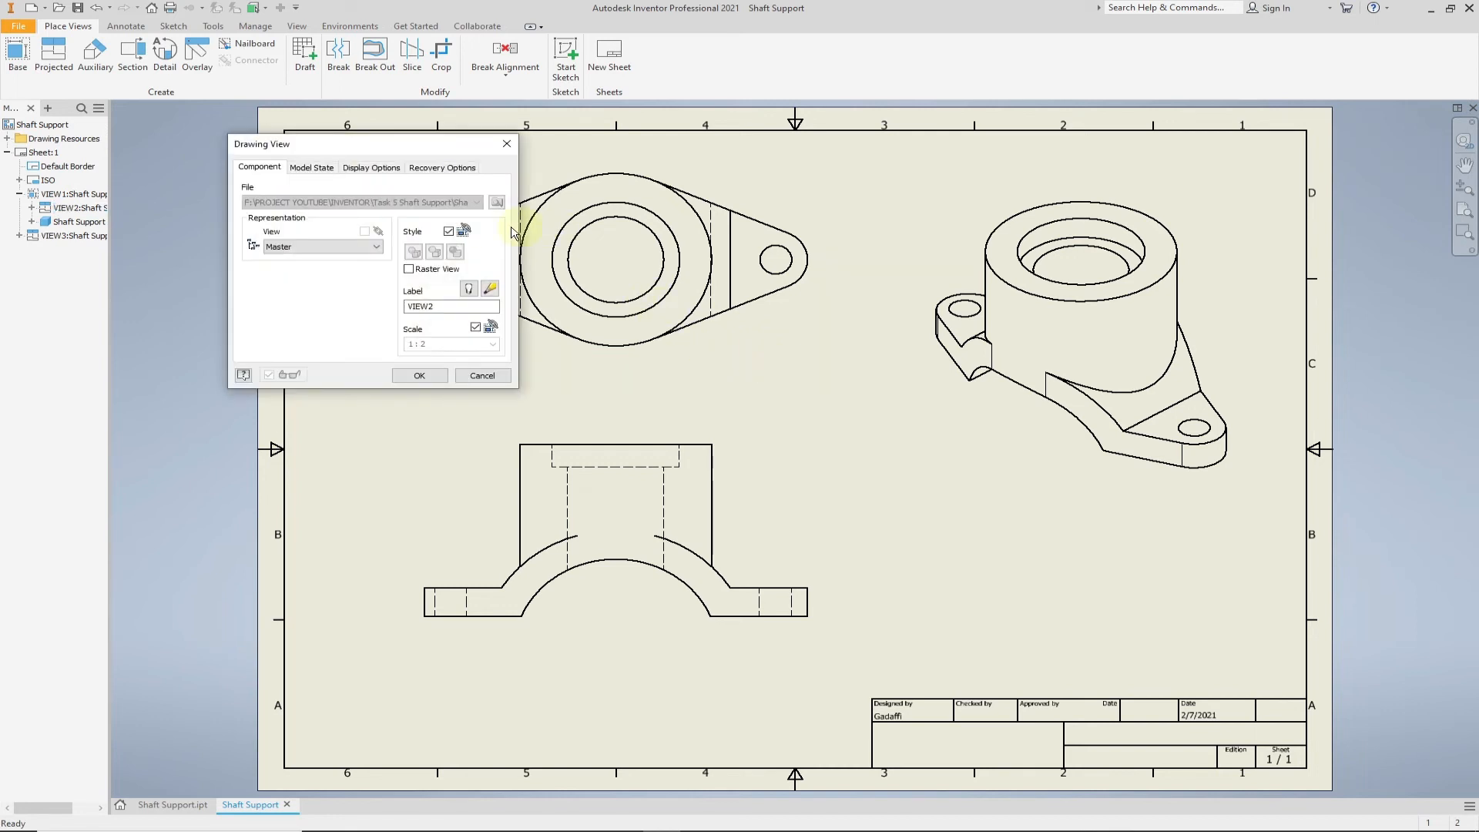
{"action": "left_click", "coordinate": [449, 232]}
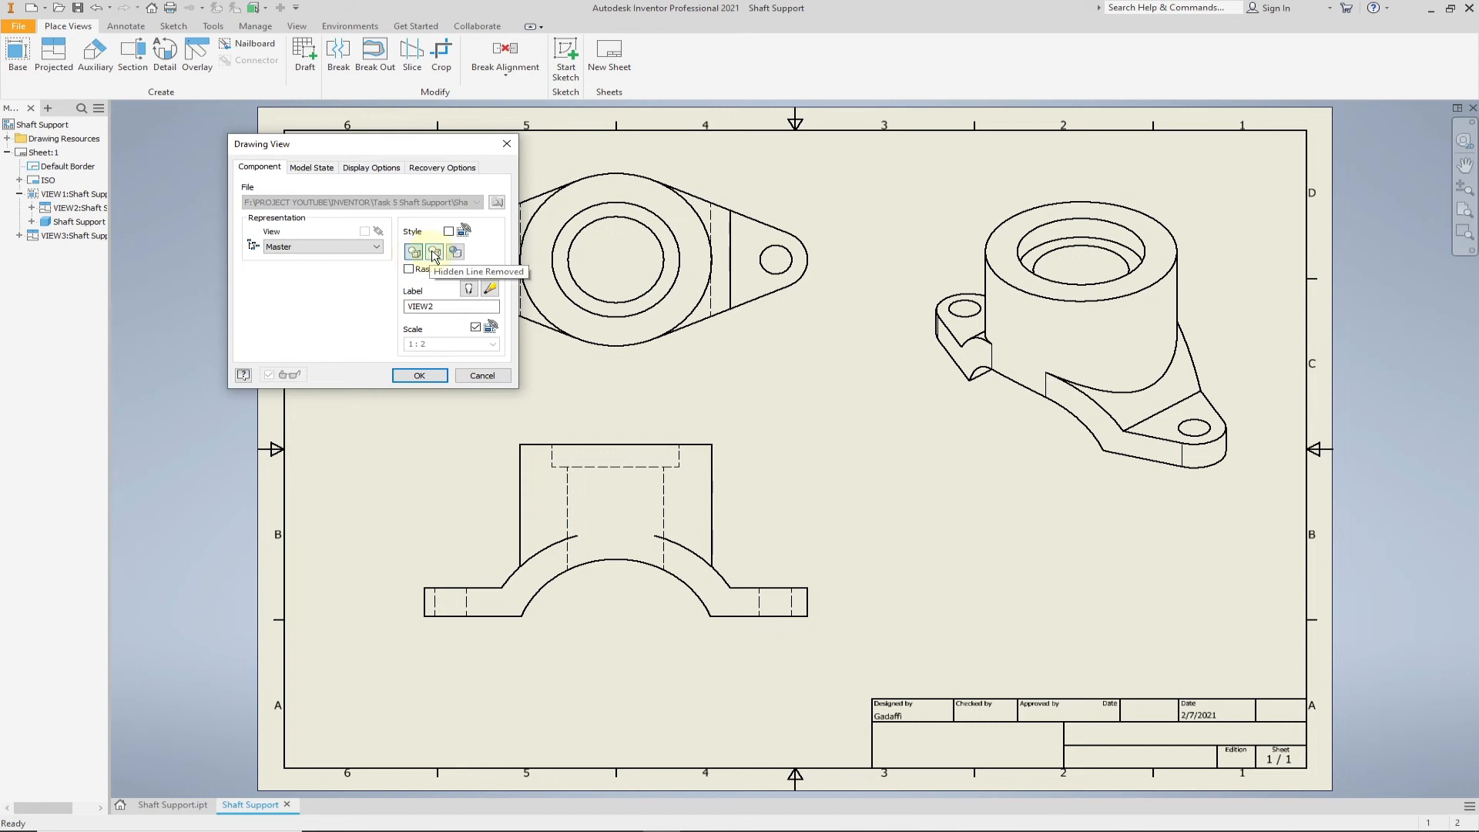
{"action": "left_click", "coordinate": [435, 253]}
{"action": "left_click", "coordinate": [436, 377]}
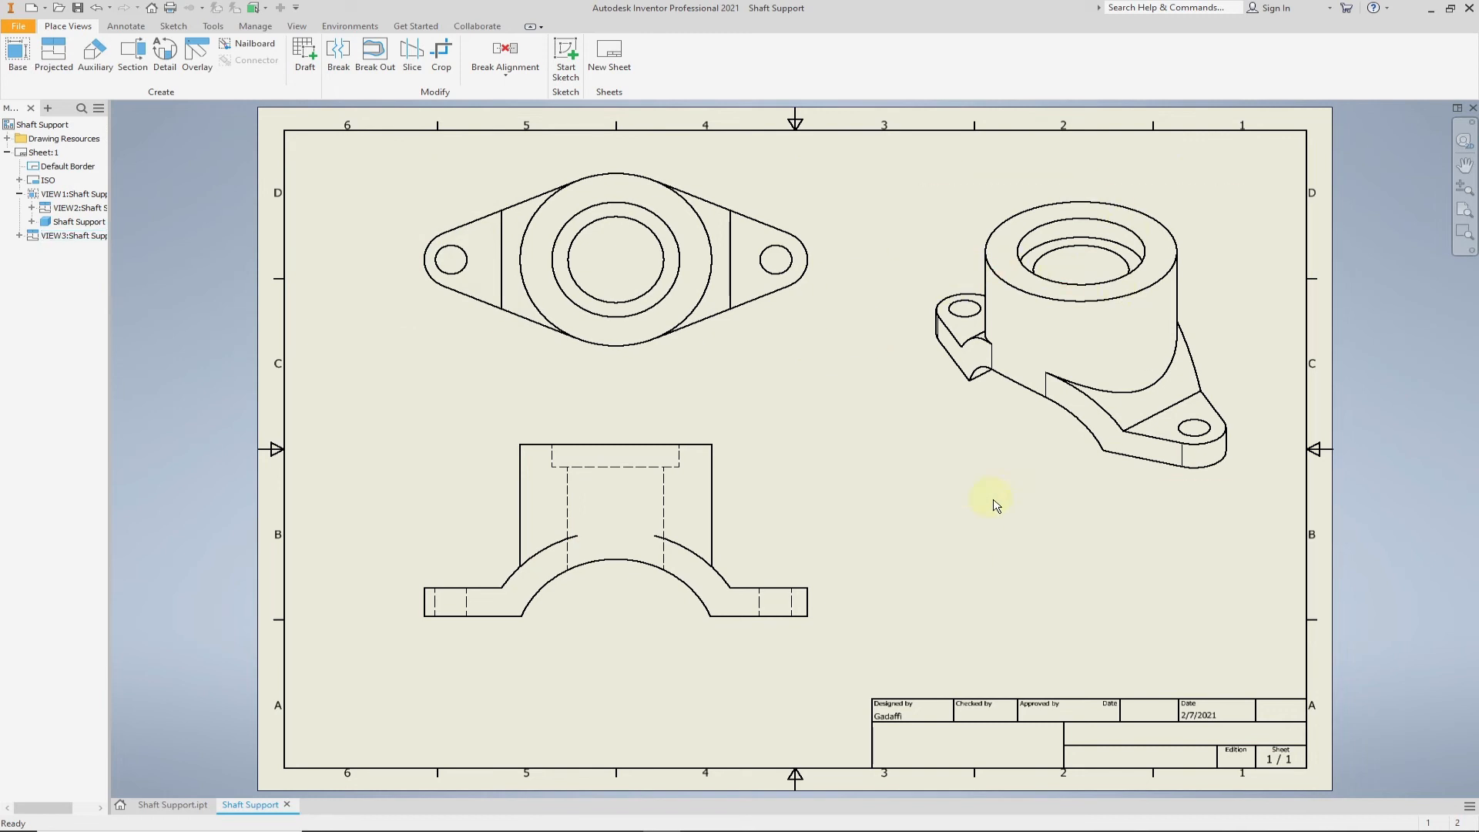
- Set the isometric view to shaded and turn off its tangent edges
{"action": "double_click", "coordinate": [1035, 488]}
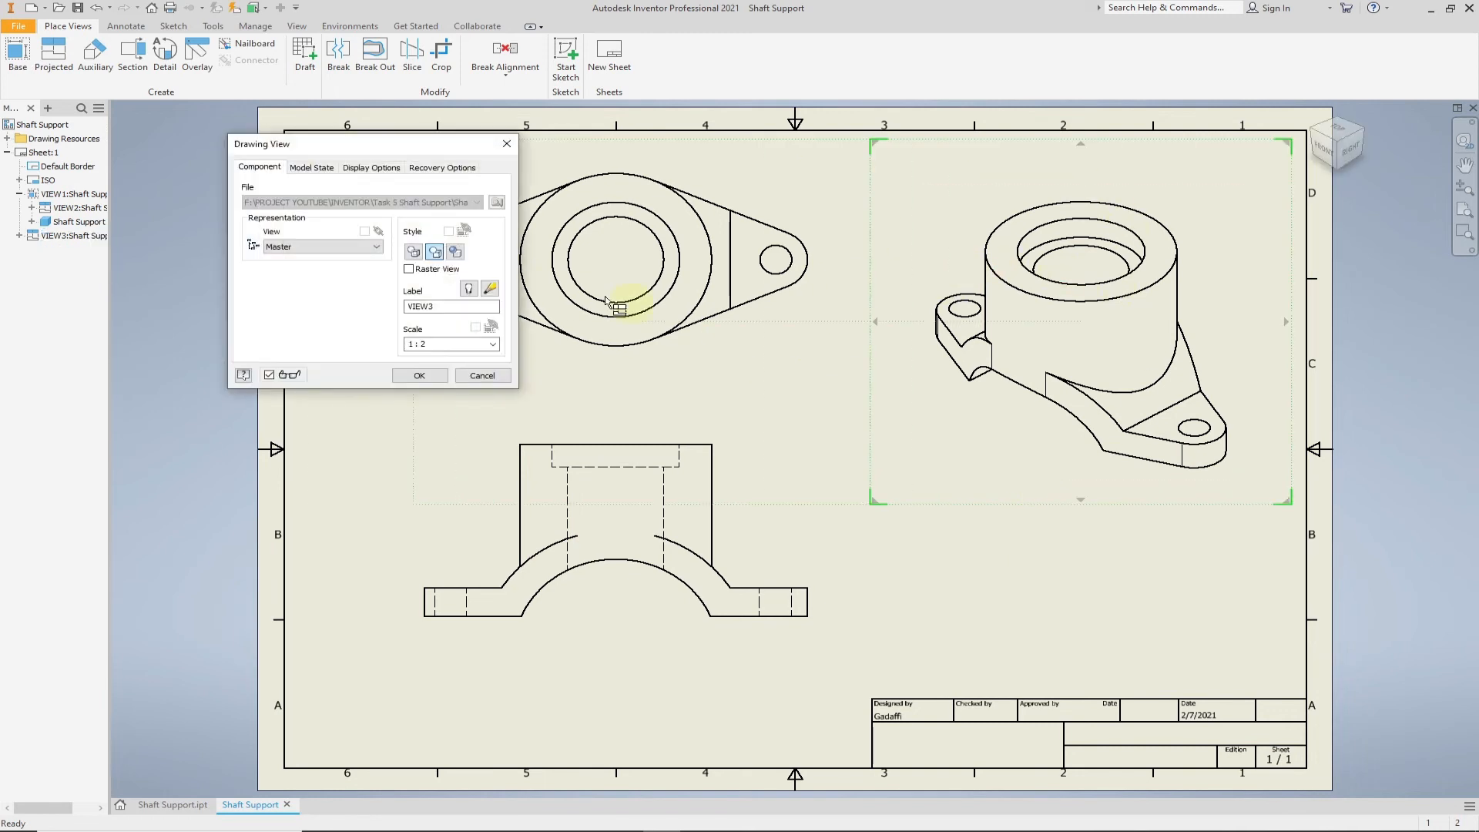
{"action": "left_click", "coordinate": [456, 253]}
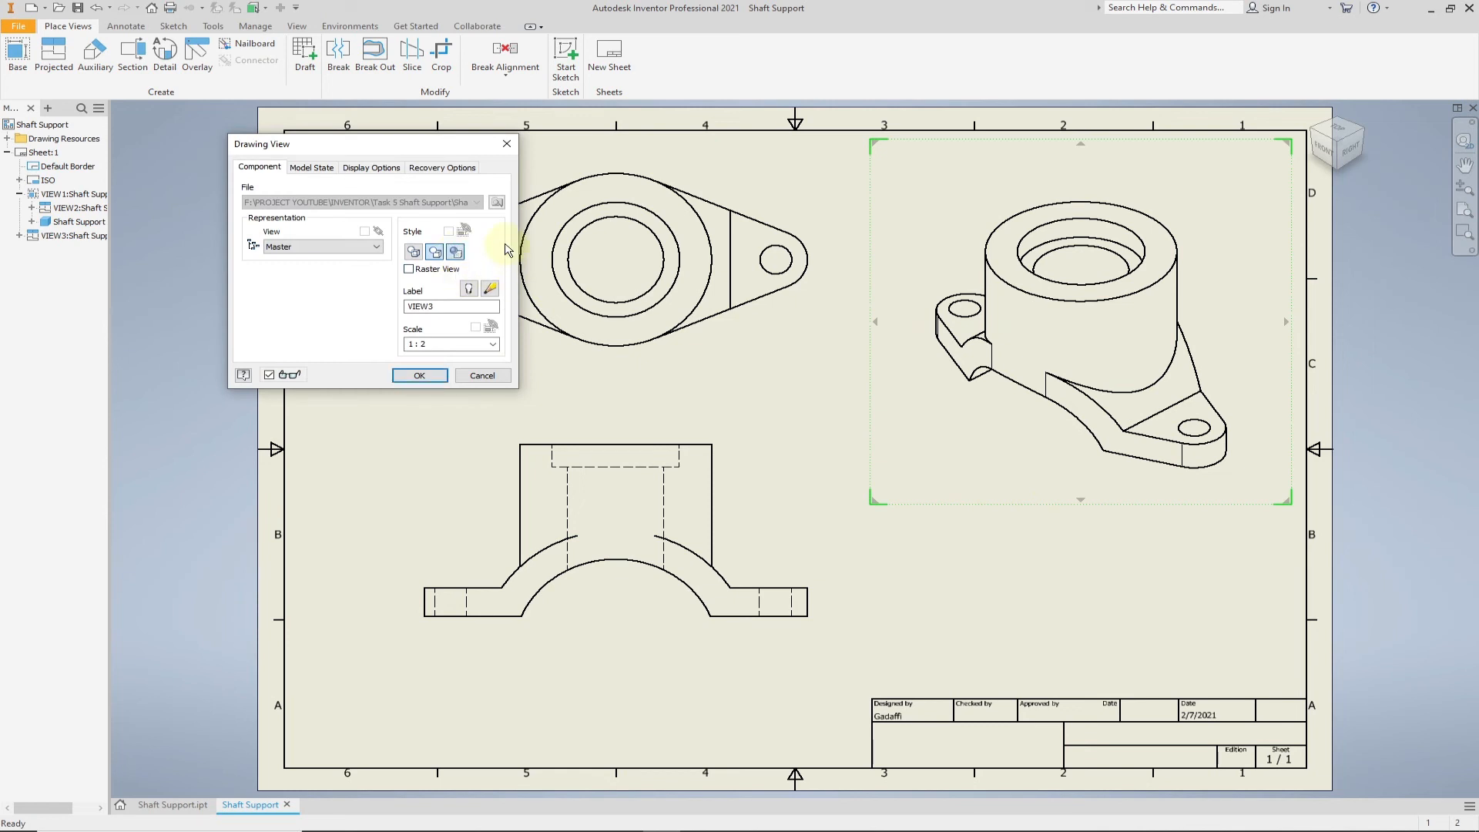
{"action": "left_click", "coordinate": [375, 169]}
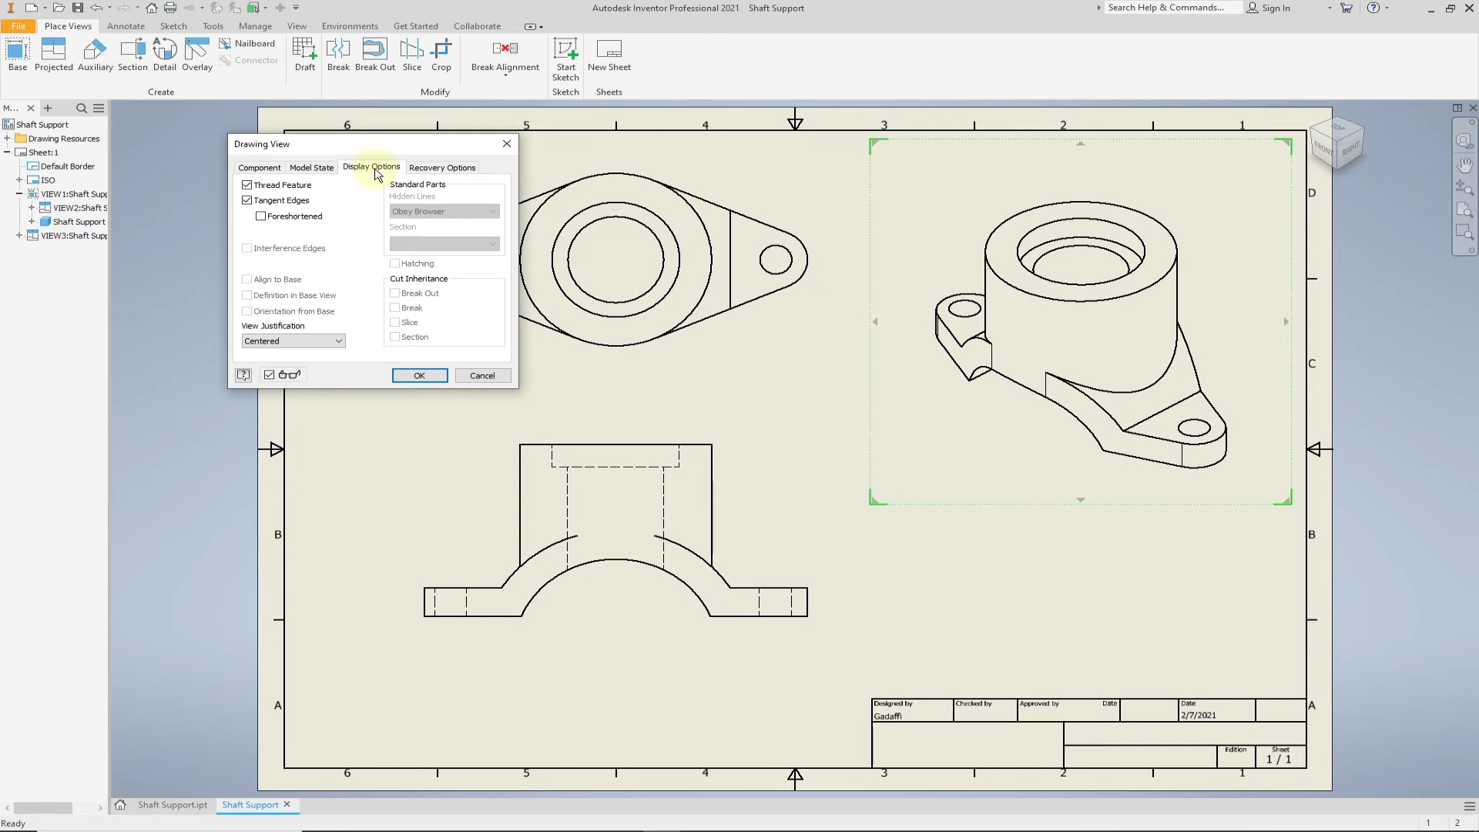
{"action": "left_click", "coordinate": [246, 201]}
{"action": "left_click", "coordinate": [419, 375]}
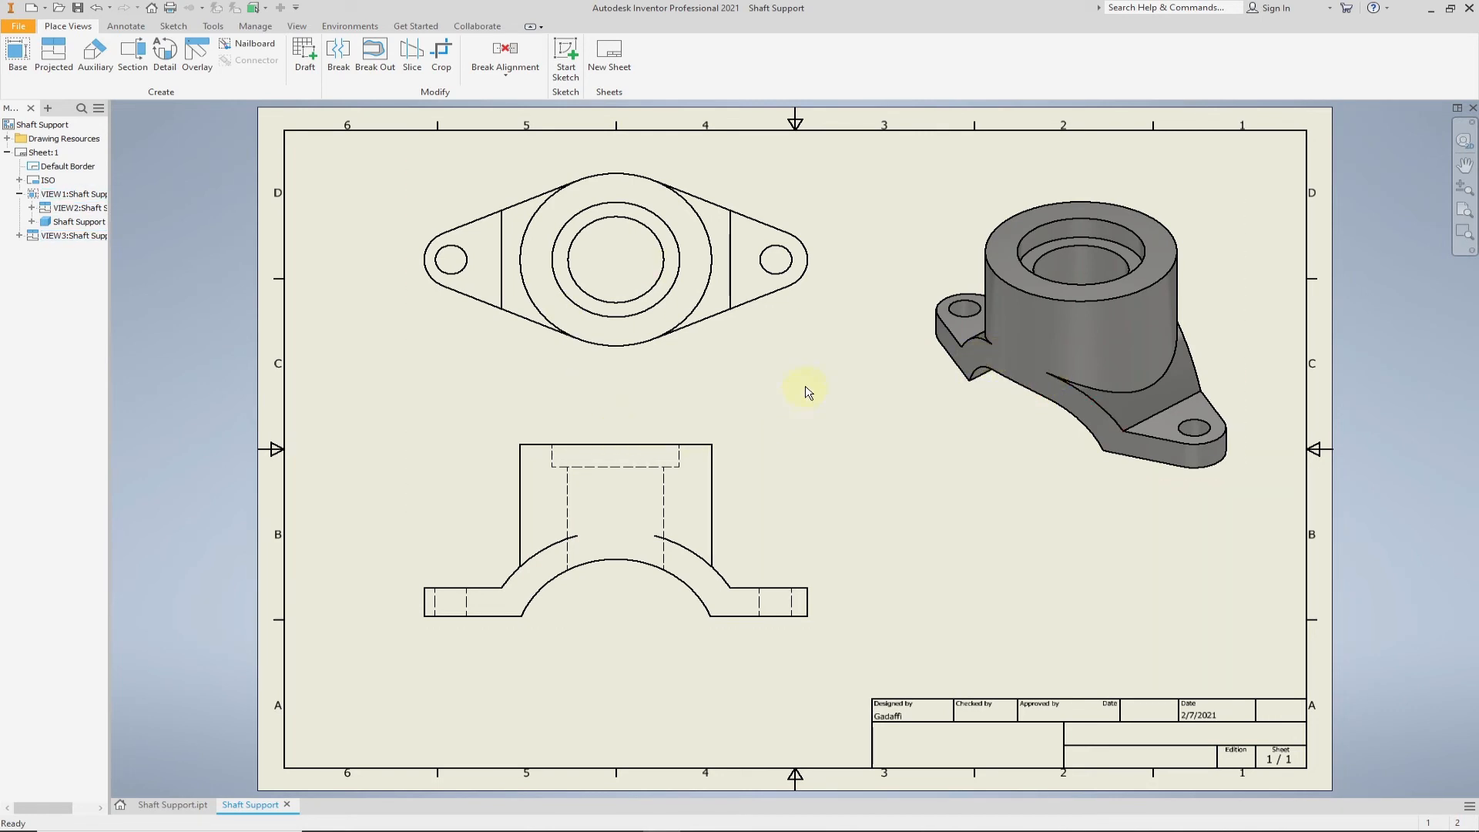
- Add center marks to the two lug holes and the outer boss circle in the top view
{"action": "left_click", "coordinate": [137, 28]}
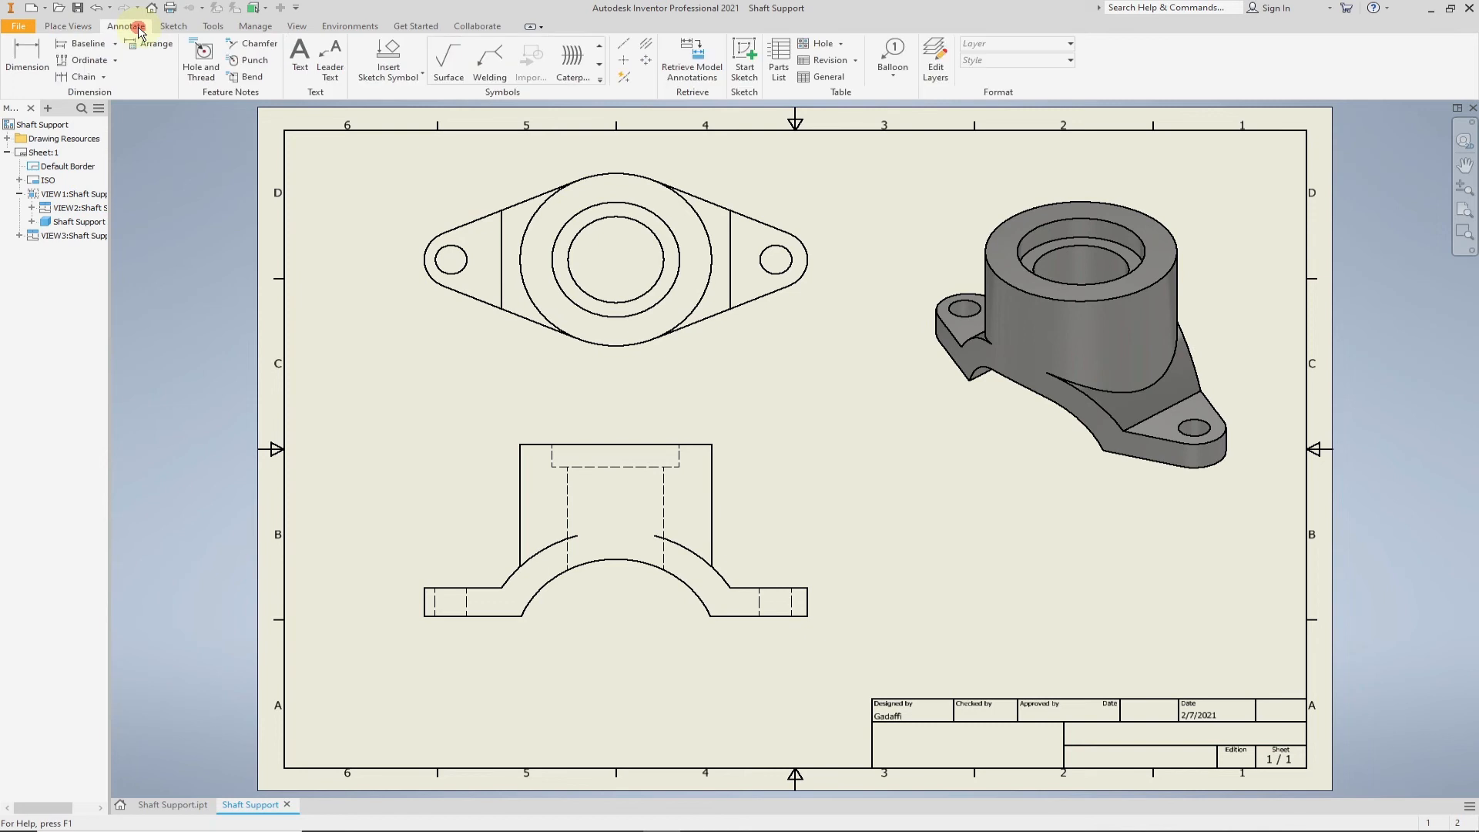
{"action": "left_click", "coordinate": [623, 63]}
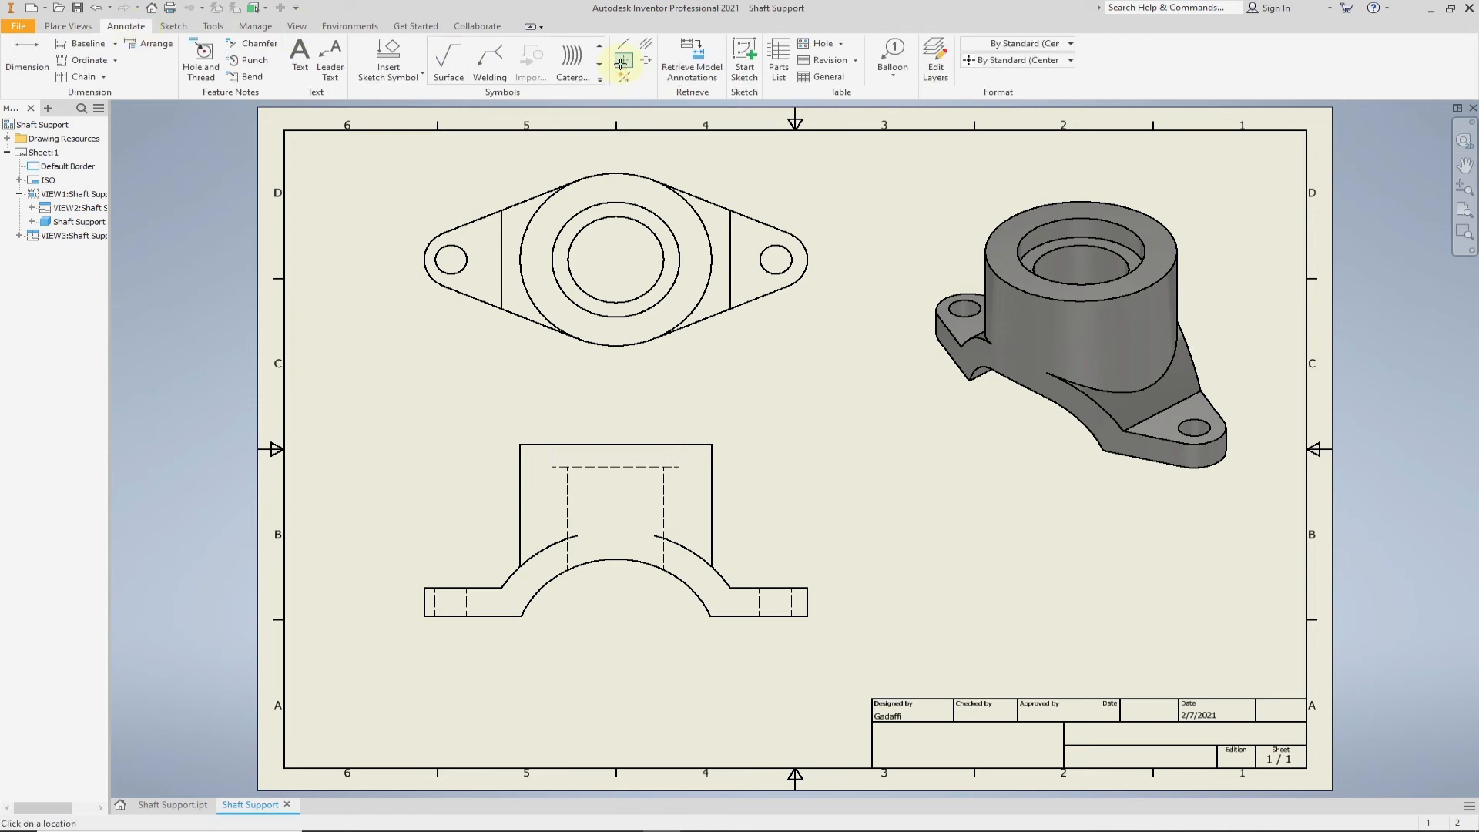
{"action": "left_click", "coordinate": [467, 251]}
{"action": "left_click", "coordinate": [772, 253]}
{"action": "left_click", "coordinate": [690, 202]}
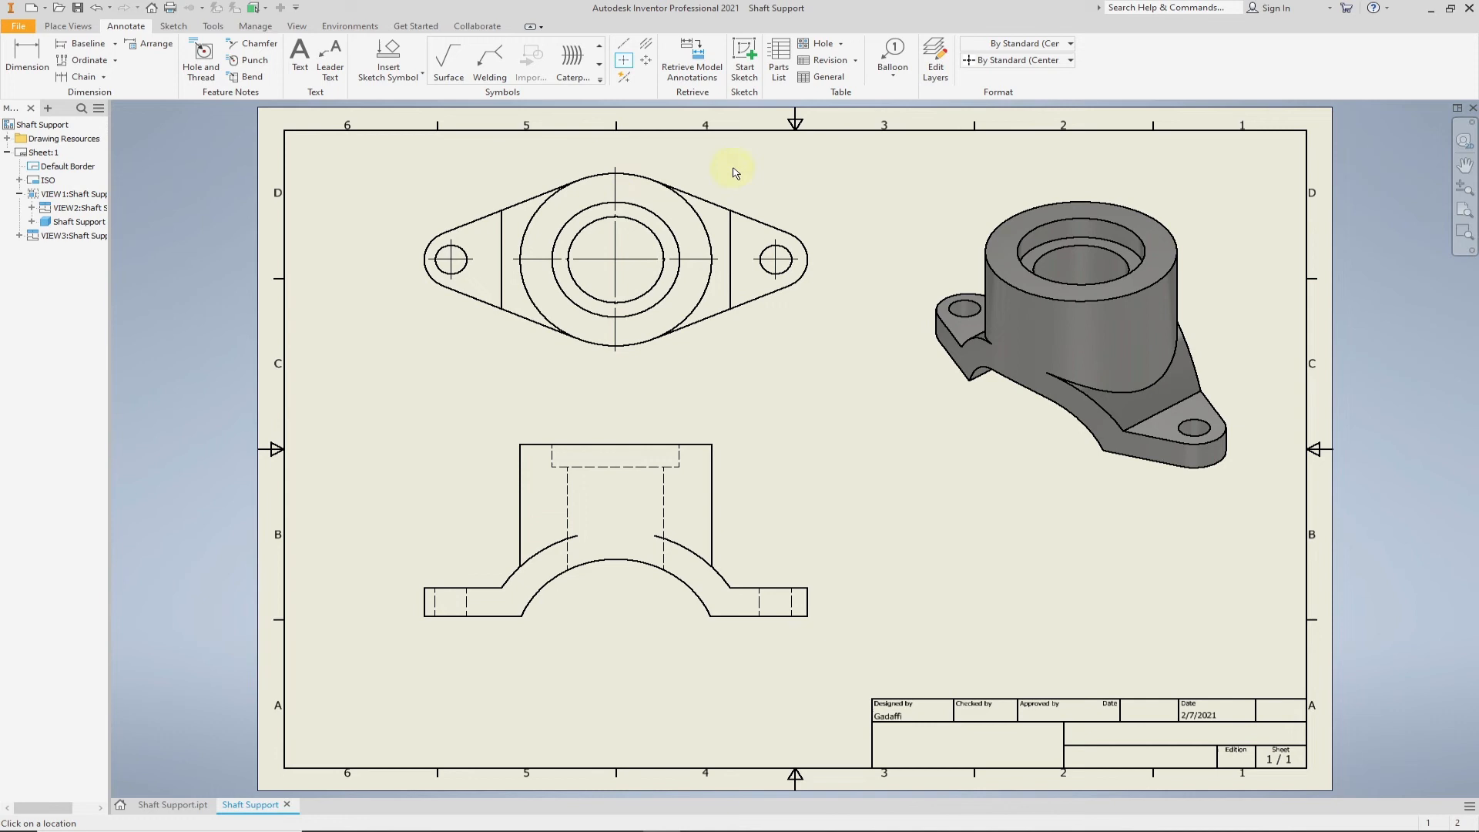
- Add bisecting centerlines to the main bore, the counterbore and both lug holes in the front view
{"action": "left_click", "coordinate": [650, 44]}
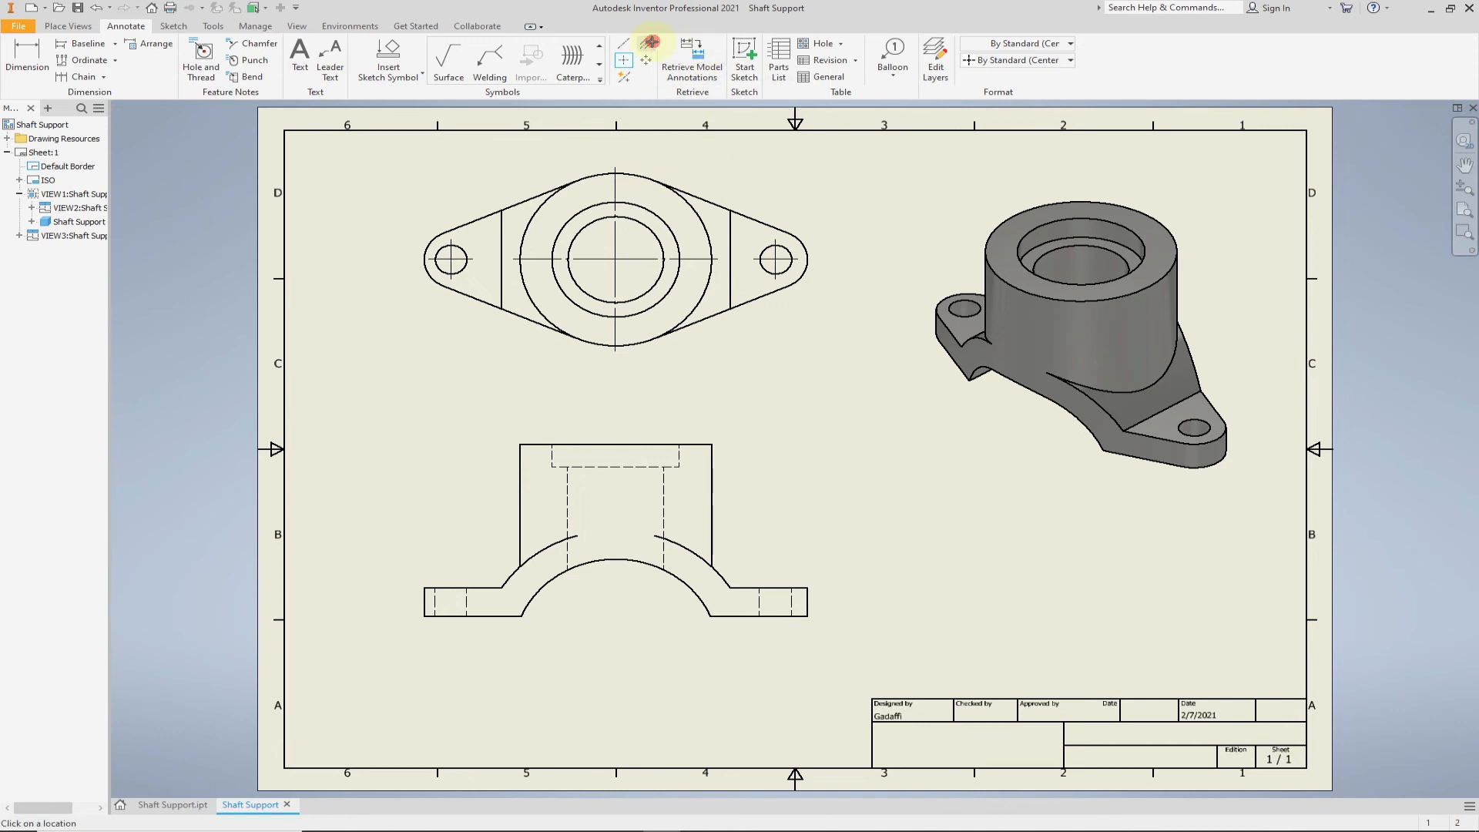
{"action": "left_click", "coordinate": [569, 503]}
{"action": "left_click", "coordinate": [550, 451]}
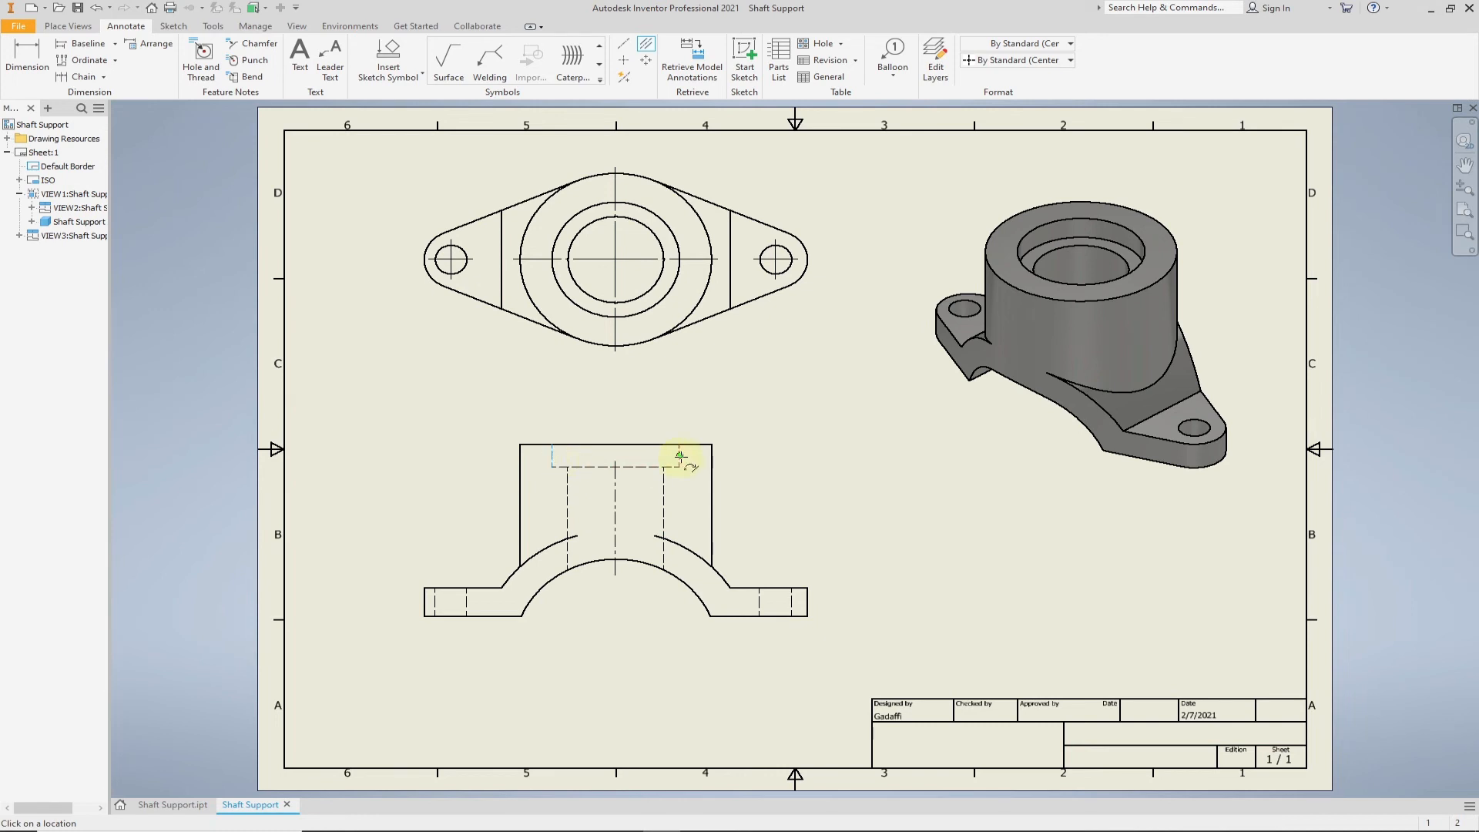
{"action": "left_click", "coordinate": [759, 601]}
{"action": "left_click", "coordinate": [792, 601]}
{"action": "left_click", "coordinate": [469, 603]}
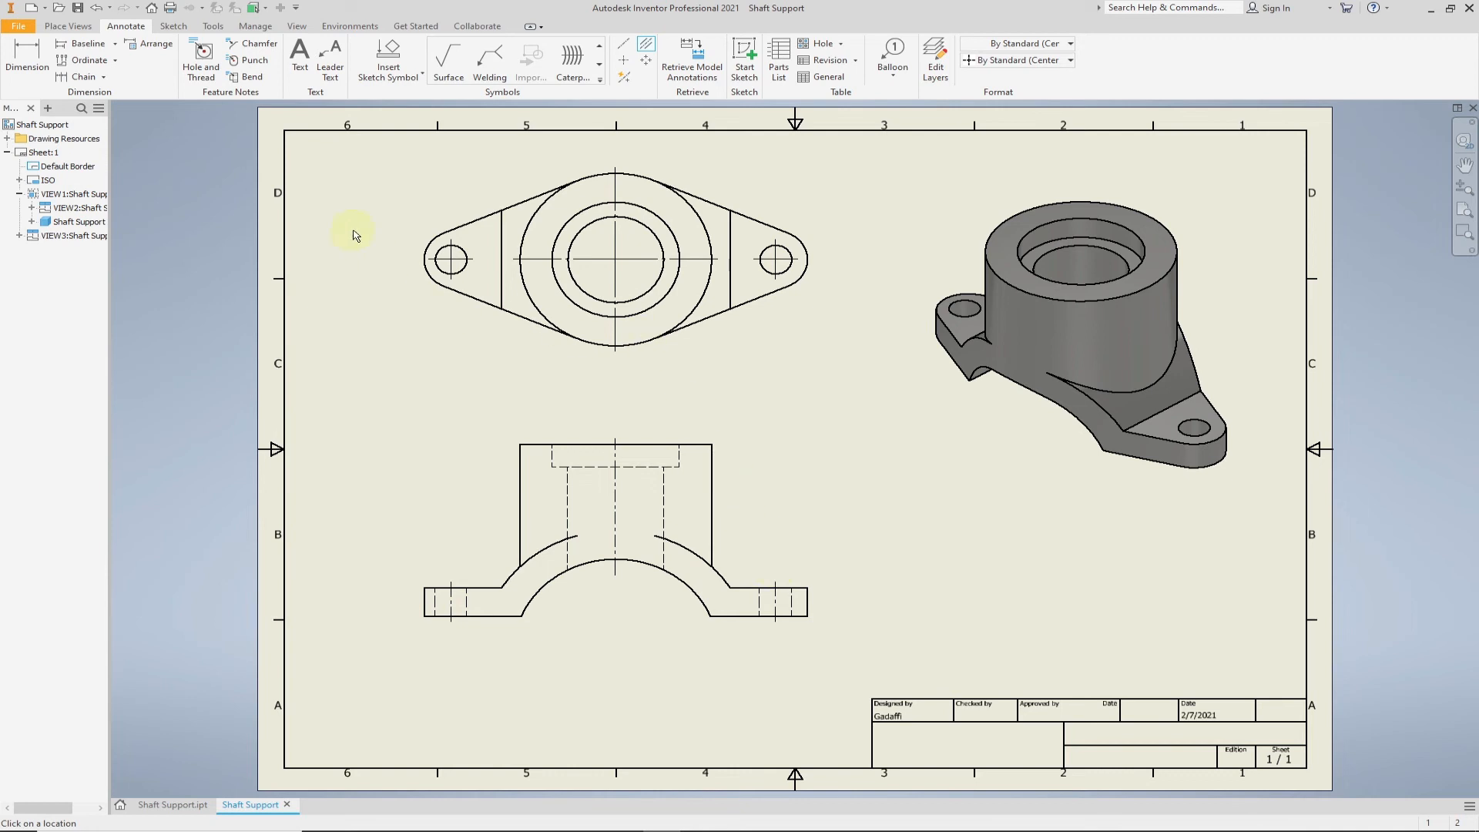
- Dimension the overall height of the support in the front view, placing the dimension left of the view
{"action": "left_click", "coordinate": [27, 54]}
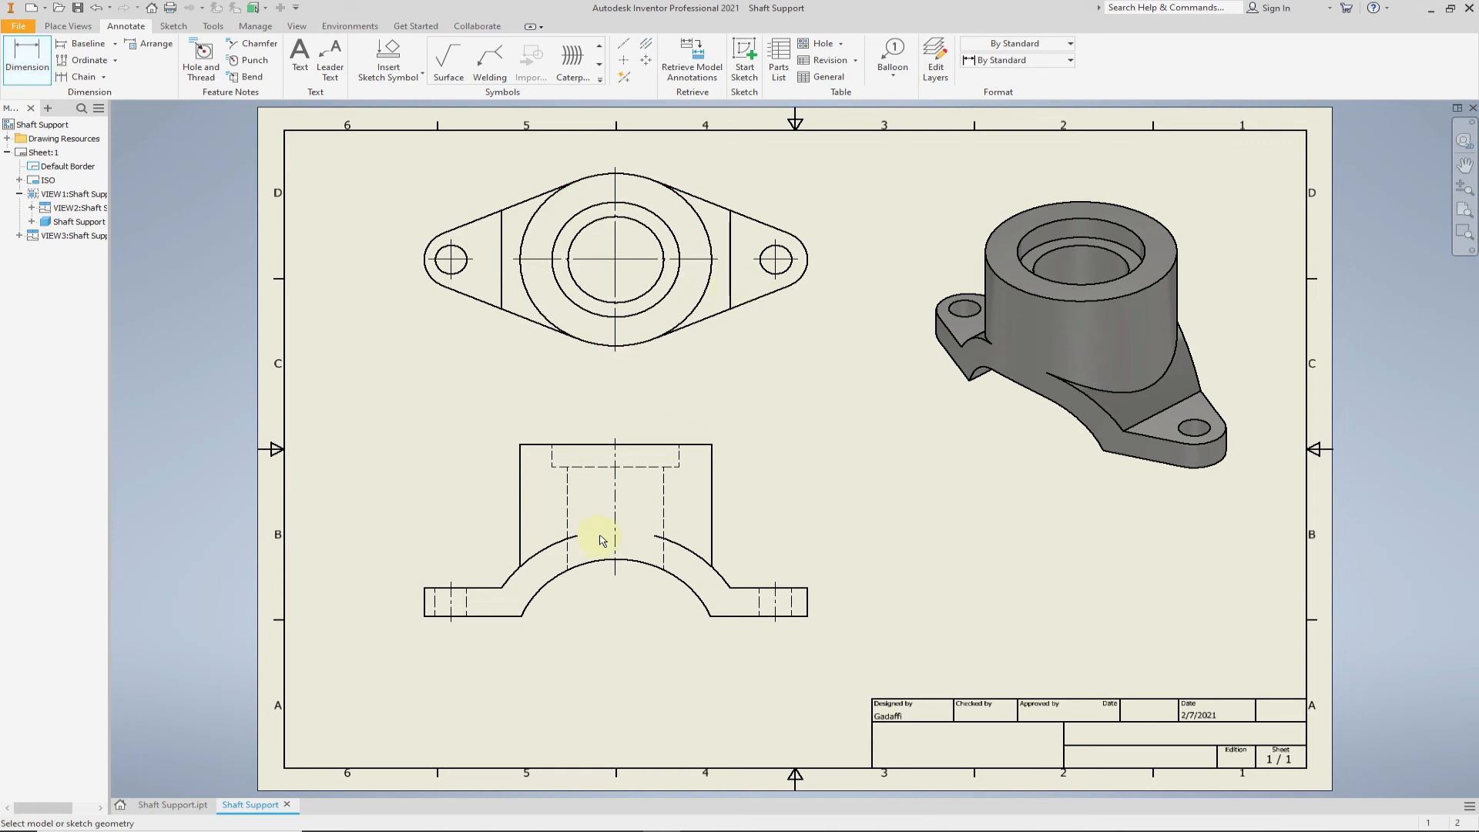
{"action": "left_click", "coordinate": [530, 445]}
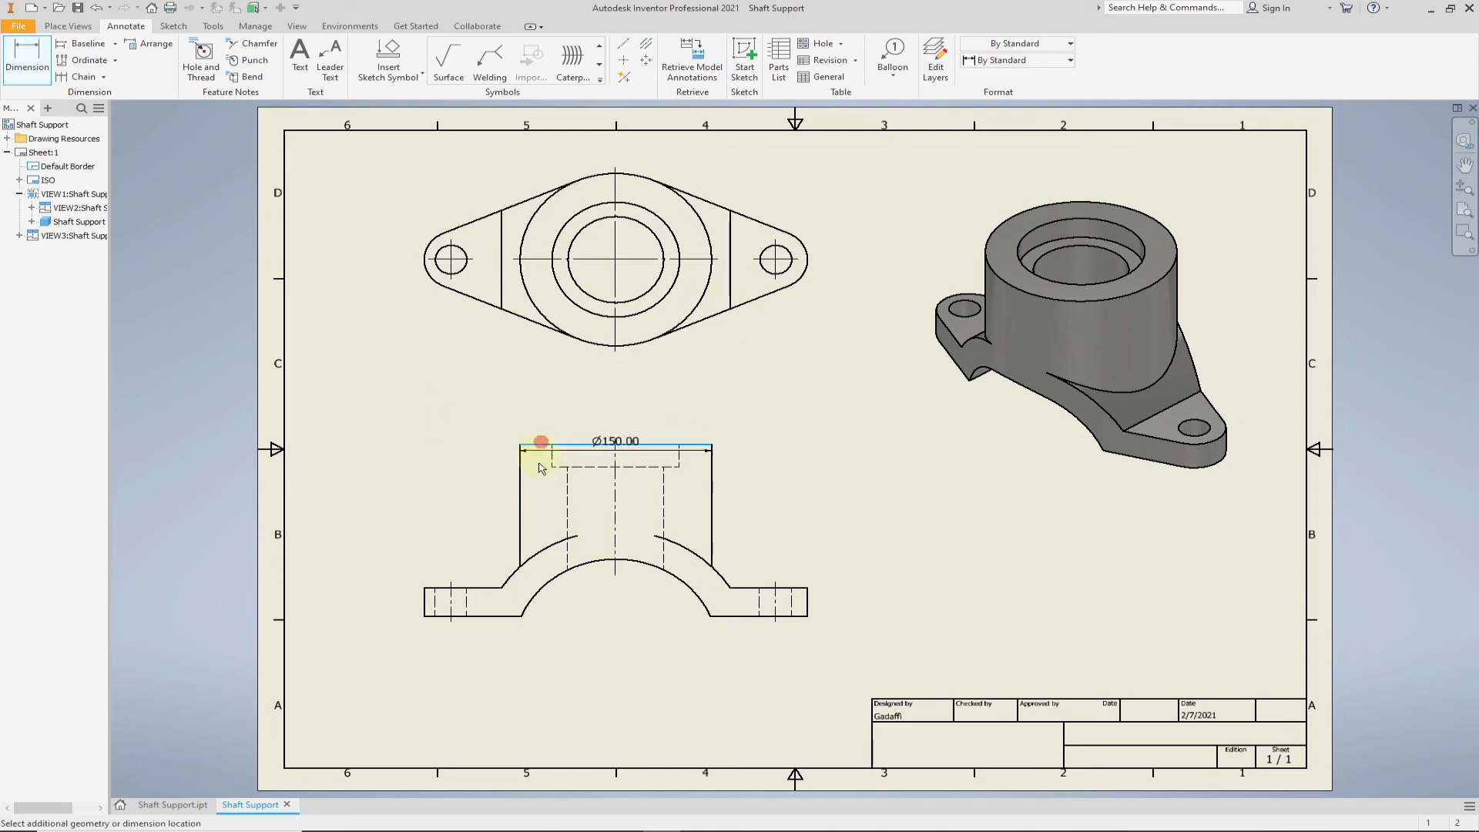
{"action": "left_click", "coordinate": [504, 616]}
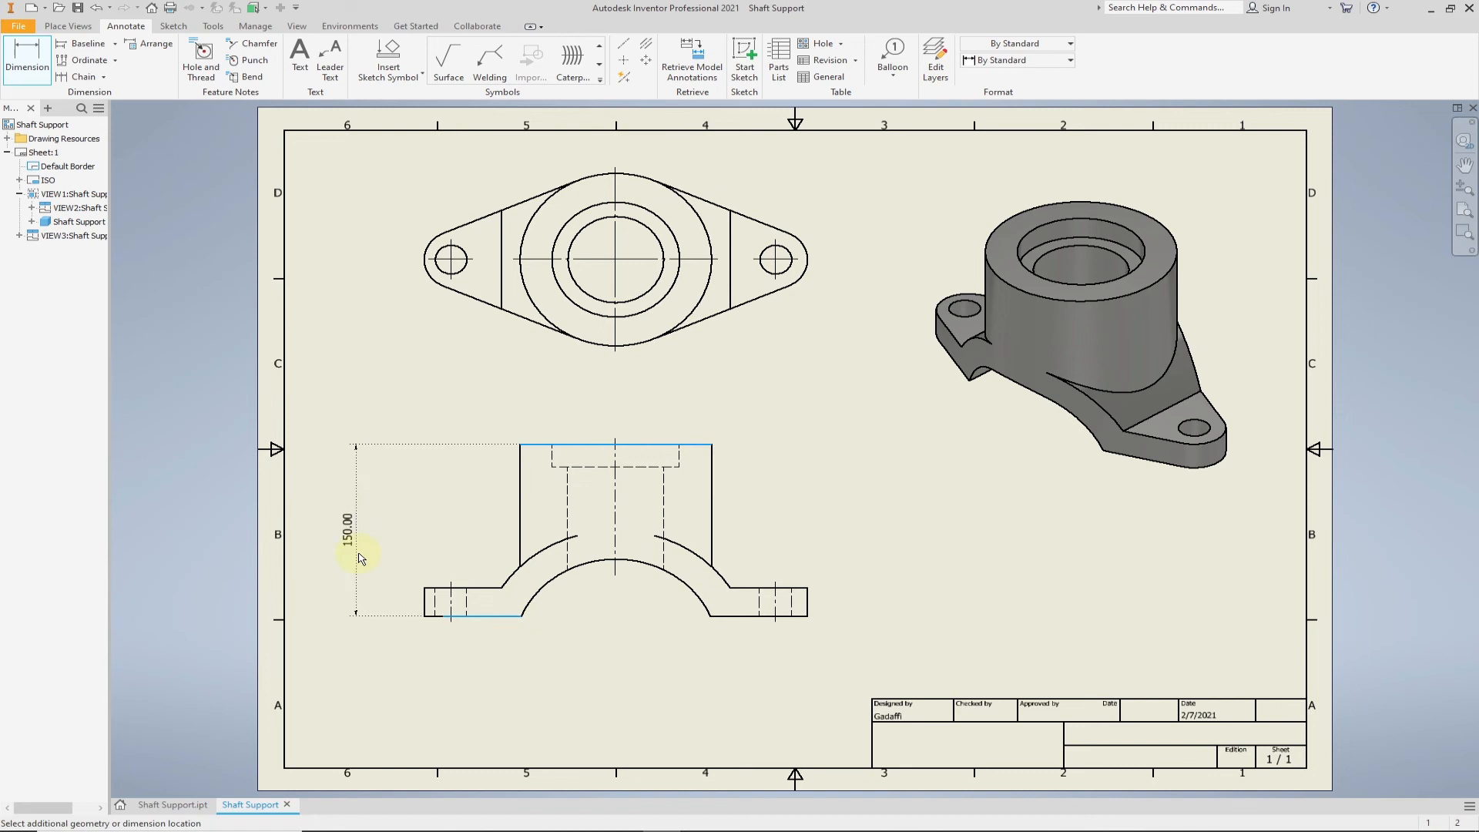
{"action": "left_click", "coordinate": [359, 556]}
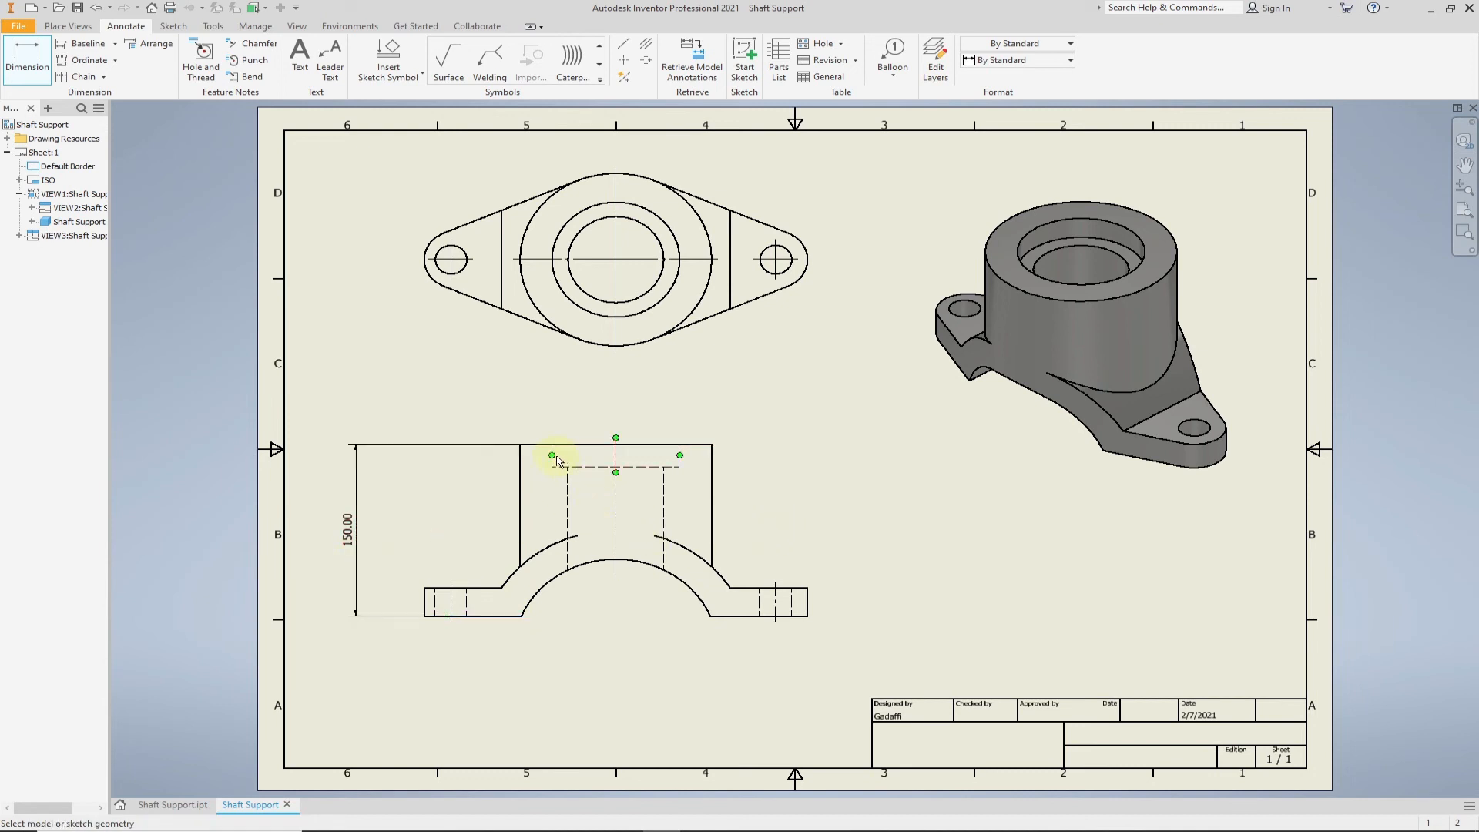
- Dimension the counterbore depth in the front view, placing the dimension left of the boss
{"action": "scroll", "coordinate": [557, 461], "scroll_direction": "down", "scroll_amount": 8}
{"action": "left_click", "coordinate": [529, 449]}
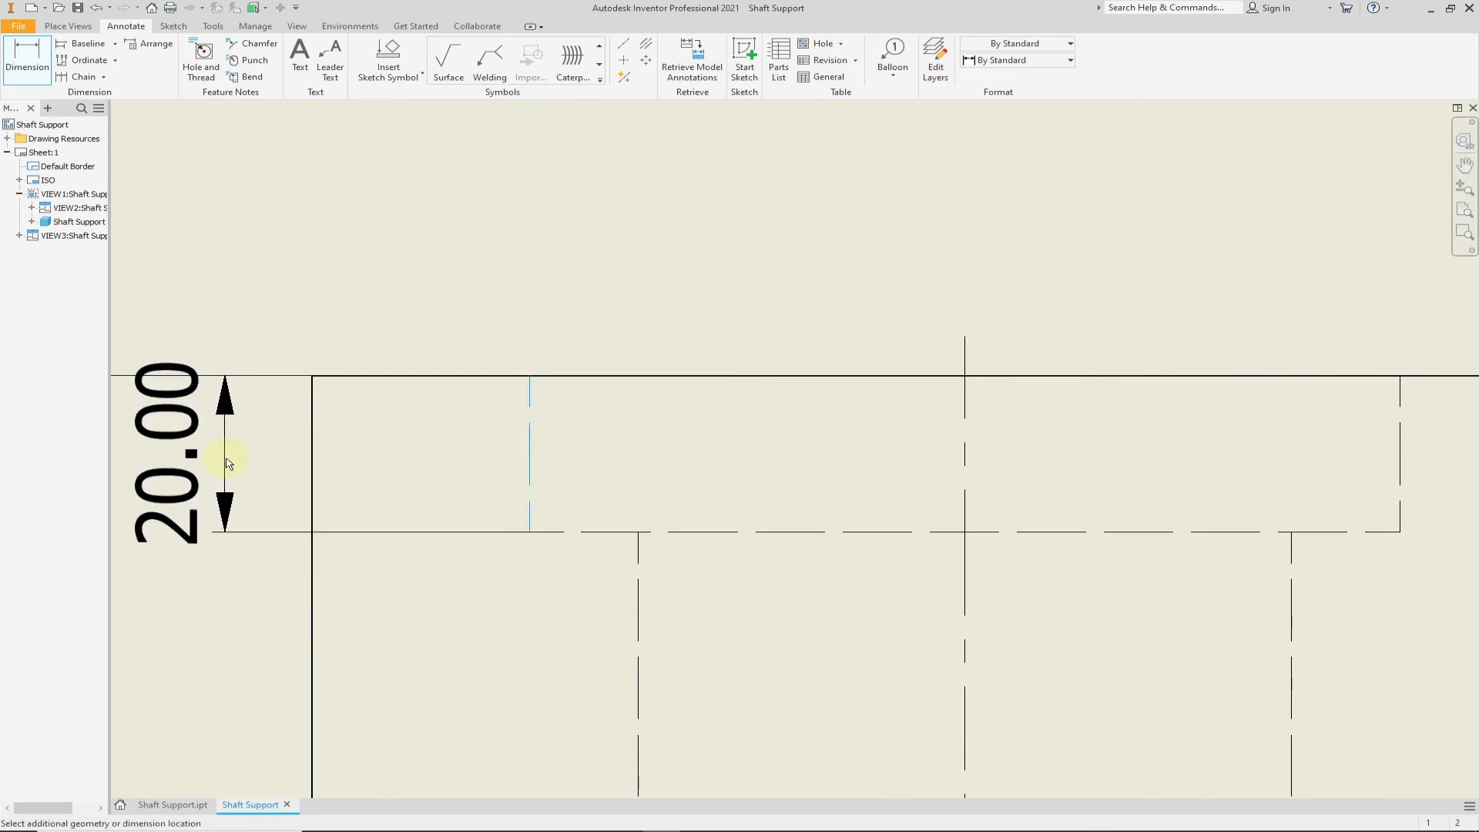
{"action": "left_click", "coordinate": [211, 456]}
{"action": "scroll", "coordinate": [211, 456], "scroll_direction": "up", "scroll_amount": 8}
{"action": "middle_click_drag", "start_coordinate": [403, 617], "coordinate": [561, 568]}
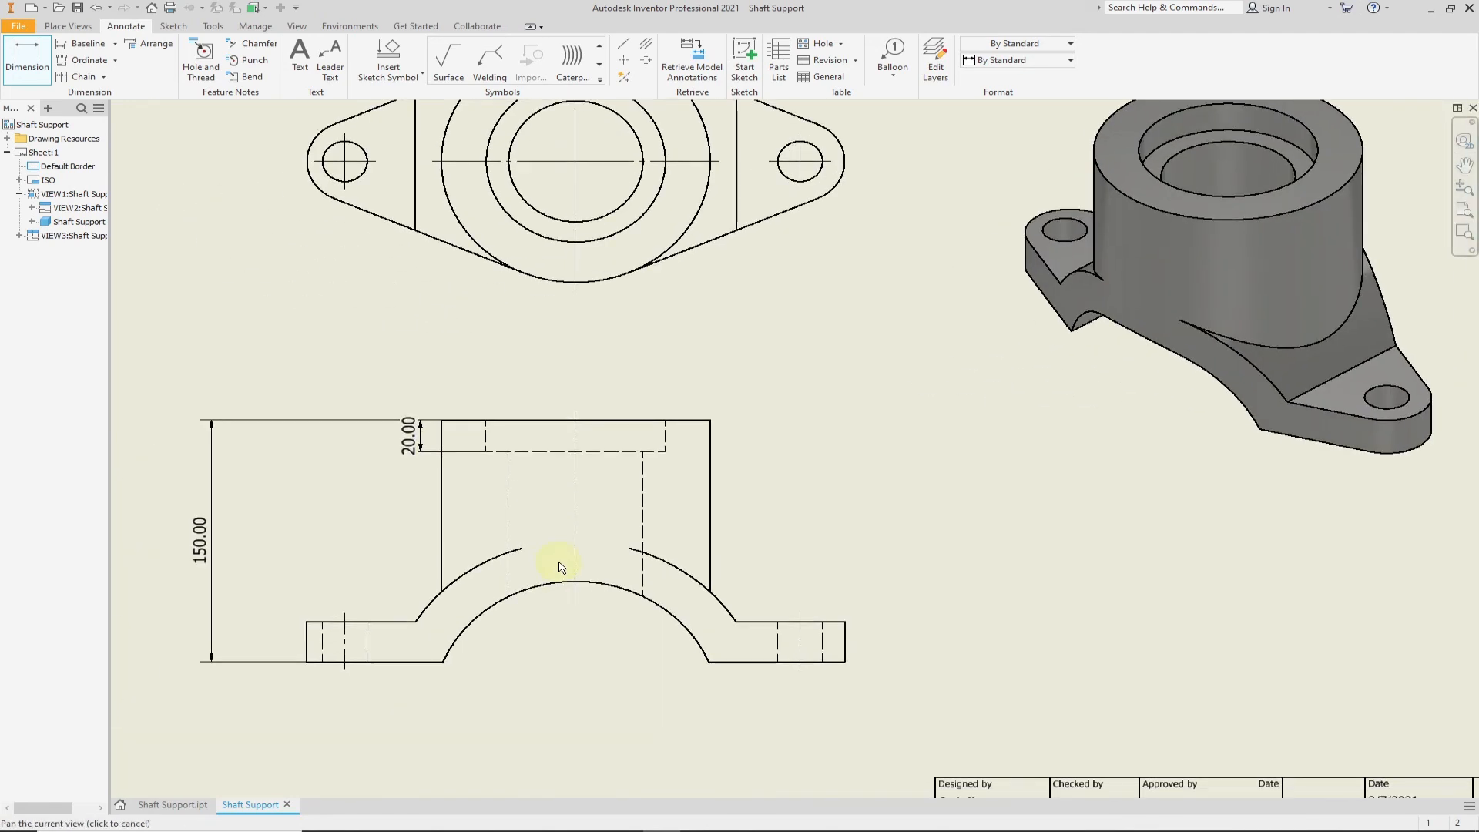
{"action": "scroll", "coordinate": [661, 381], "scroll_direction": "up", "scroll_amount": 3}
{"action": "middle_click_drag", "start_coordinate": [669, 368], "coordinate": [654, 424]}
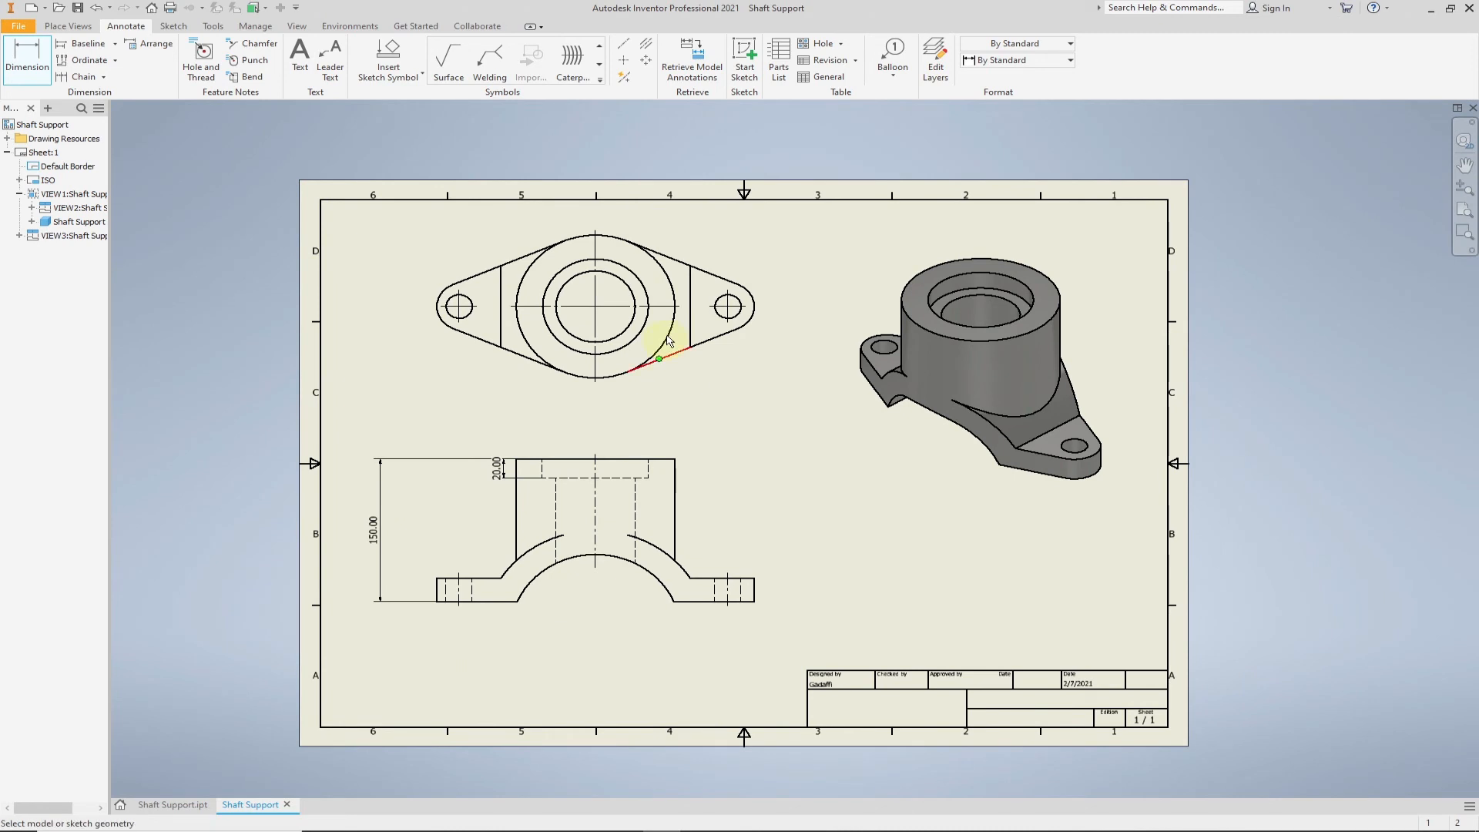
- Add diameter dimensions to the boss, counterbore and main bore circles in the top view, stacked at its upper right
{"action": "left_click", "coordinate": [660, 267]}
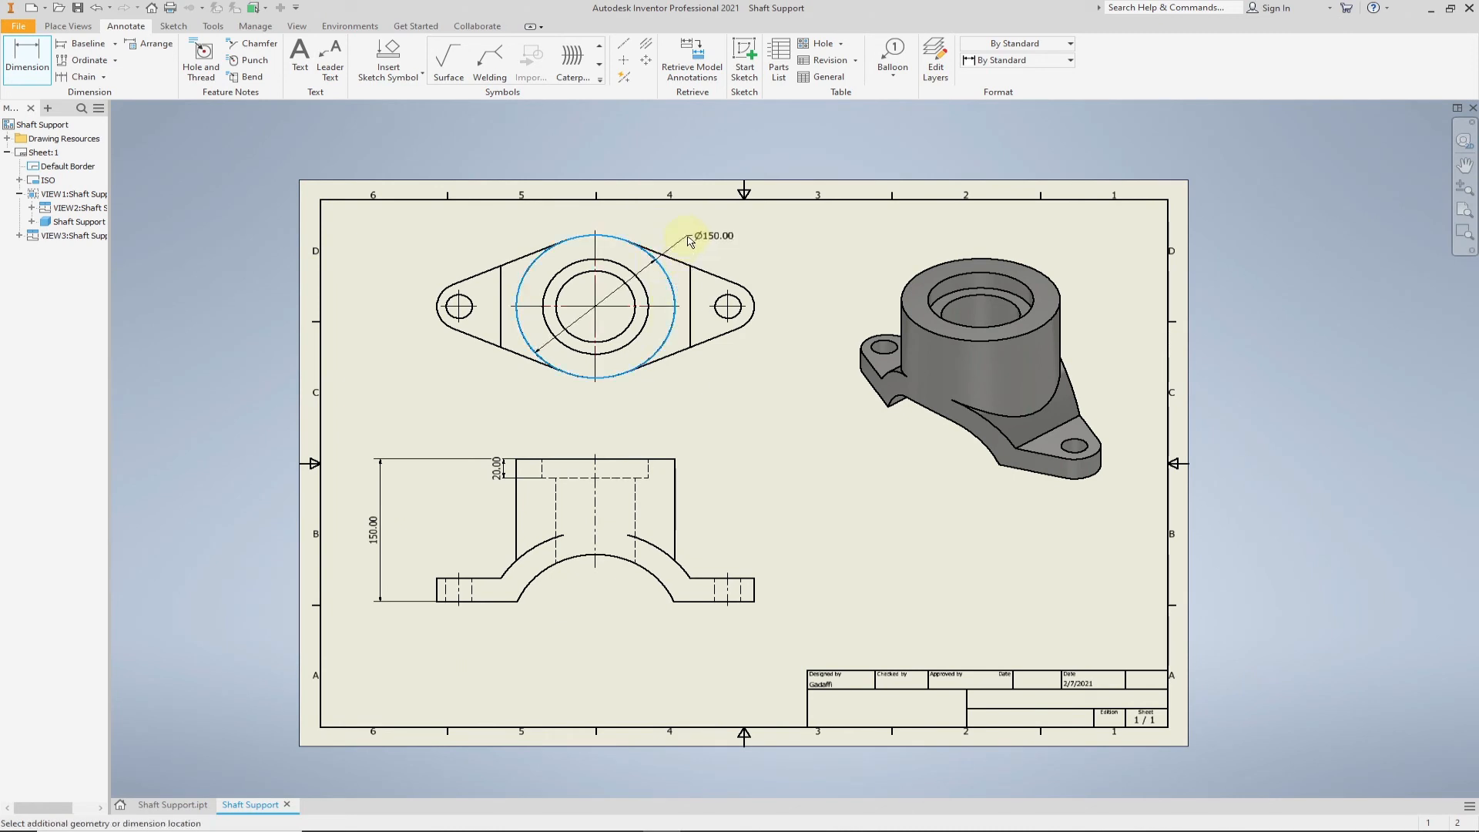
{"action": "left_click", "coordinate": [686, 235]}
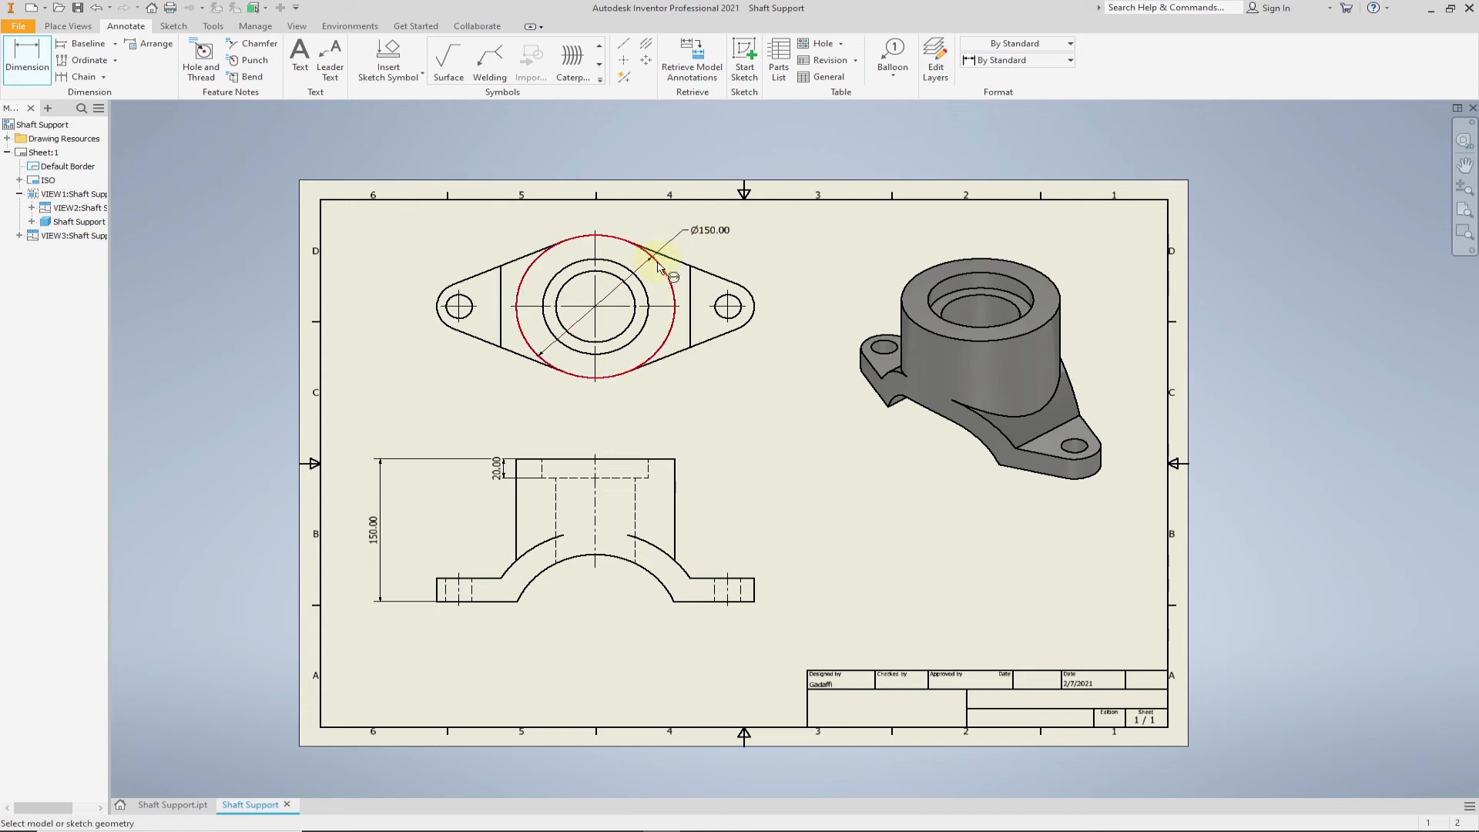
{"action": "left_click", "coordinate": [638, 272]}
{"action": "left_click", "coordinate": [691, 247]}
{"action": "left_click", "coordinate": [633, 297]}
{"action": "left_click", "coordinate": [703, 261]}
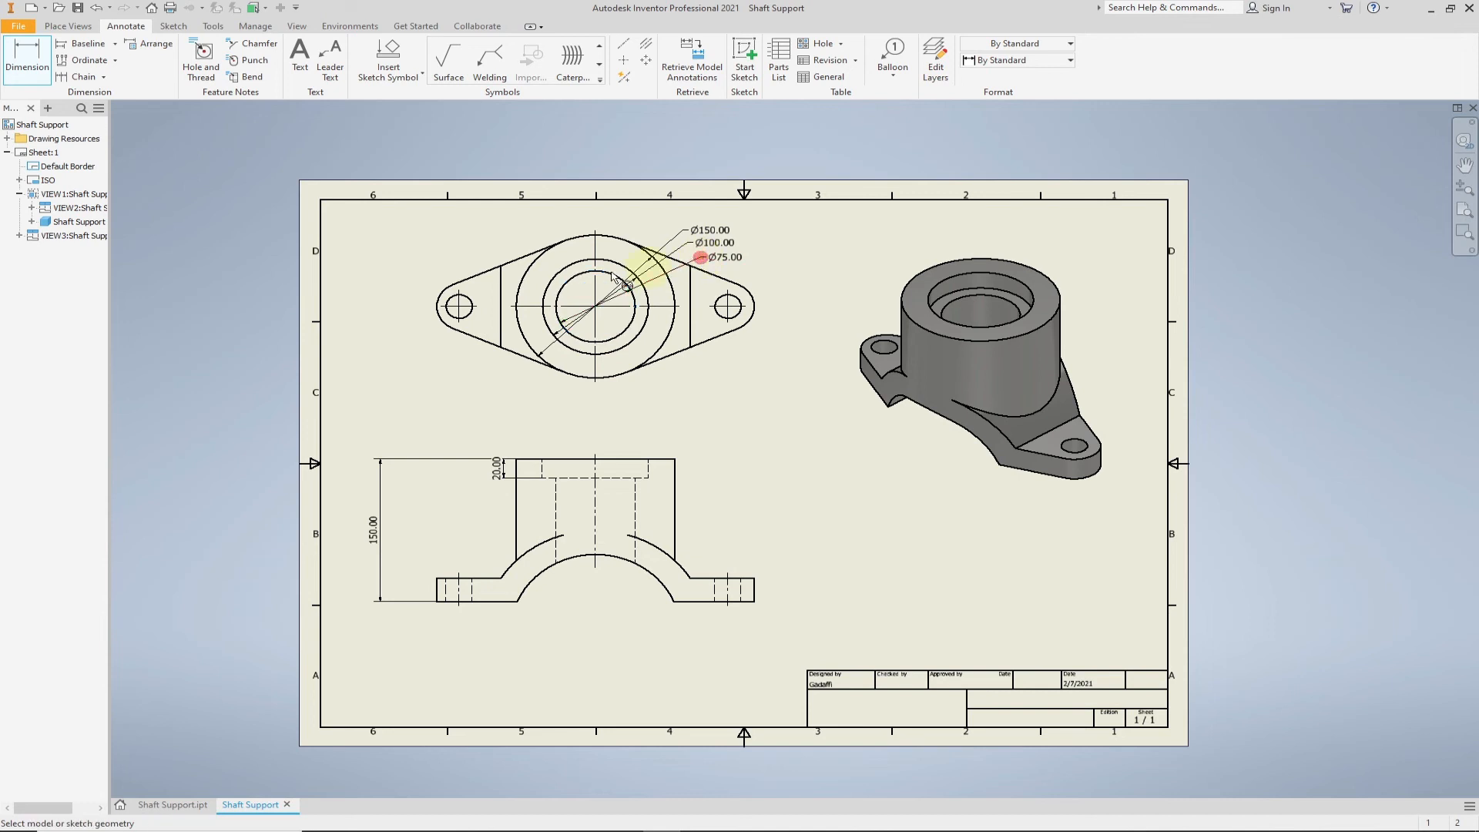
- Dimension the left lug's hole diameter and rounded end radius in the top view, placing both dimensions left of the view
{"action": "left_click", "coordinate": [454, 318]}
{"action": "left_click", "coordinate": [406, 329]}
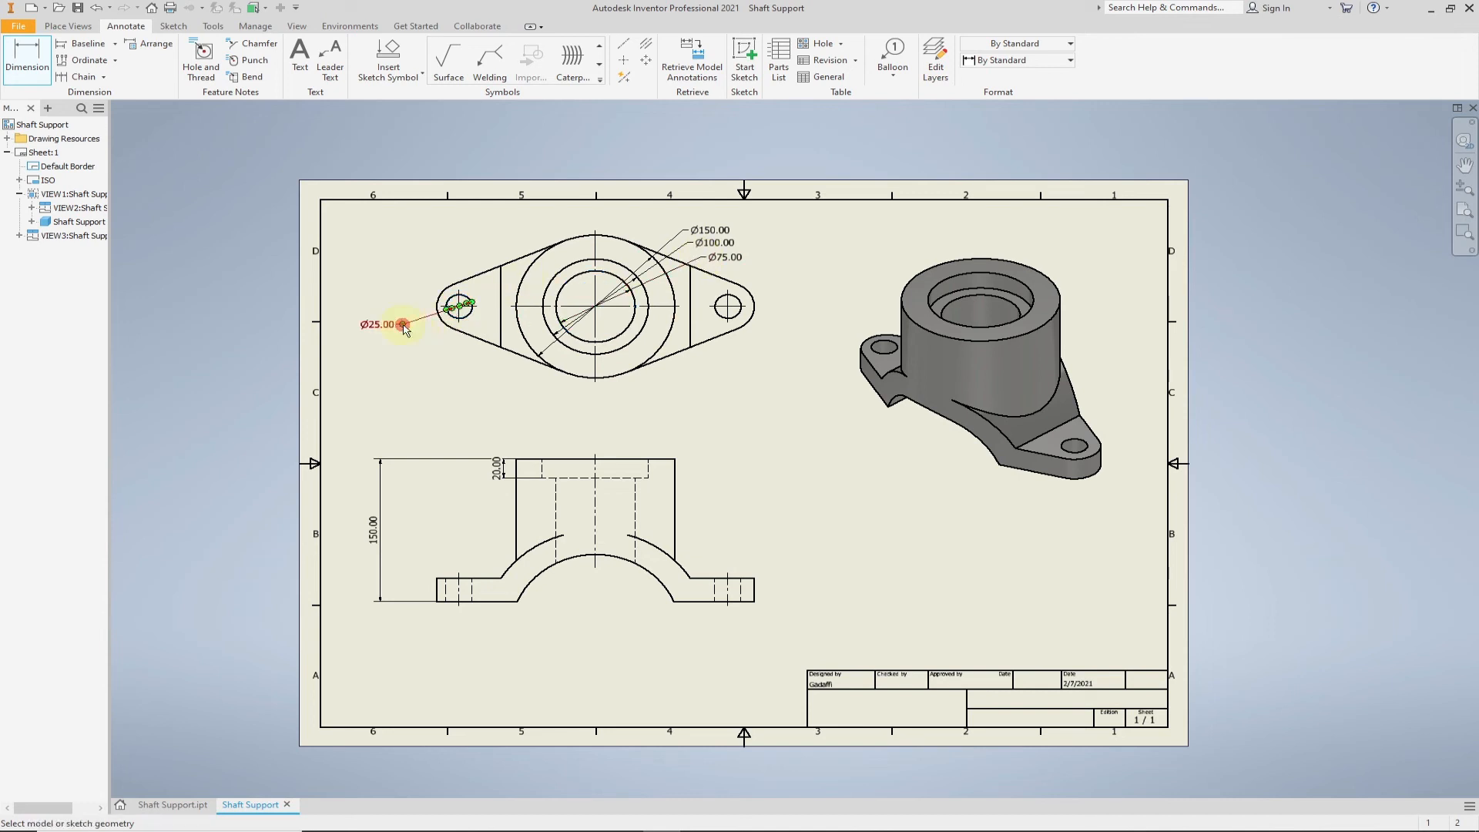
{"action": "left_click", "coordinate": [439, 321]}
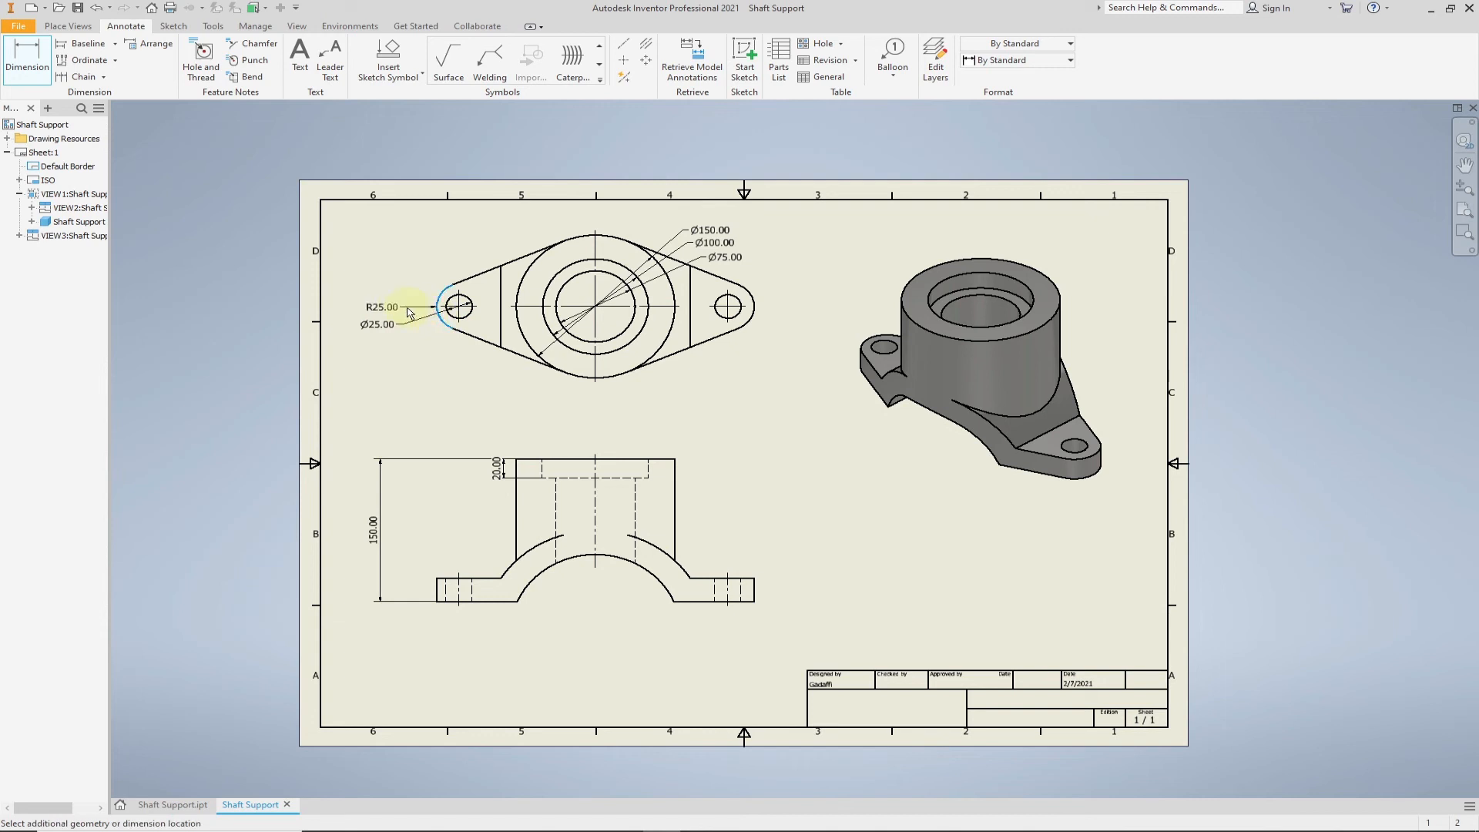
{"action": "left_click", "coordinate": [409, 313]}
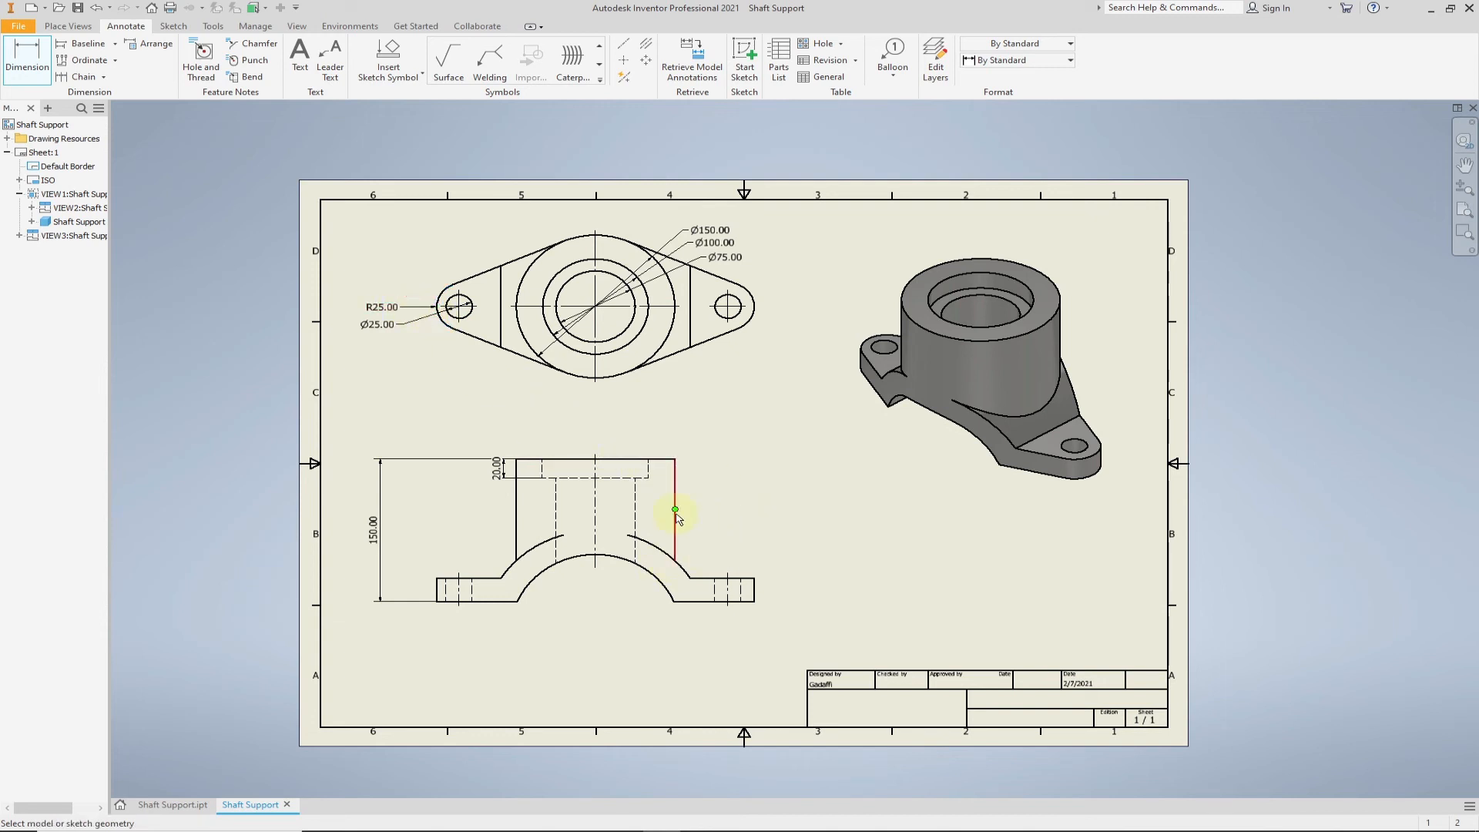
- Add a center mark for the base arch in the front view and dimension its vertical distance from the lug's bottom edge
{"action": "left_click", "coordinate": [624, 60]}
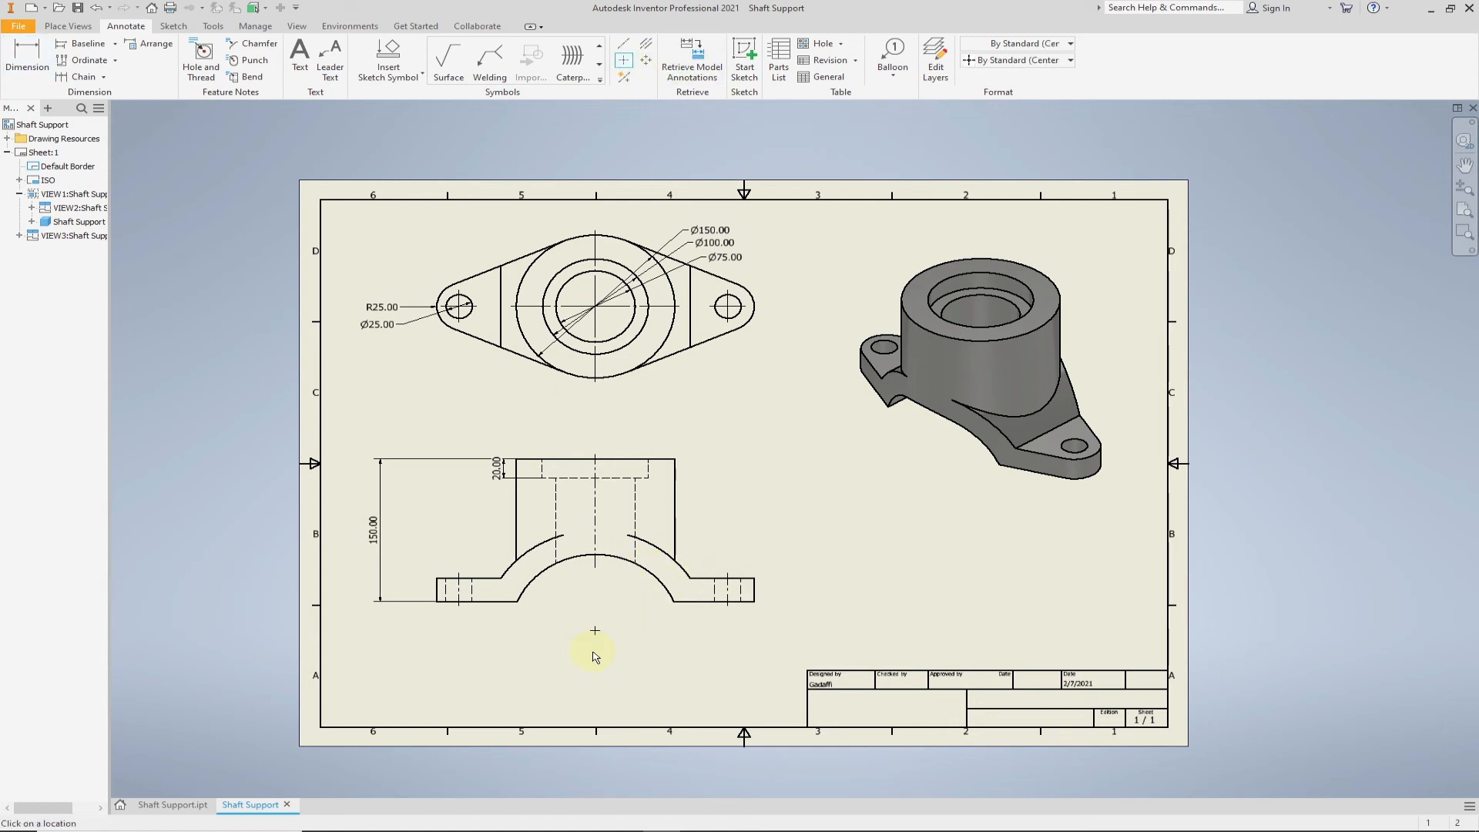
{"action": "left_click", "coordinate": [27, 58]}
{"action": "left_click", "coordinate": [596, 630]}
{"action": "scroll", "coordinate": [749, 604], "scroll_direction": "up", "scroll_amount": 5}
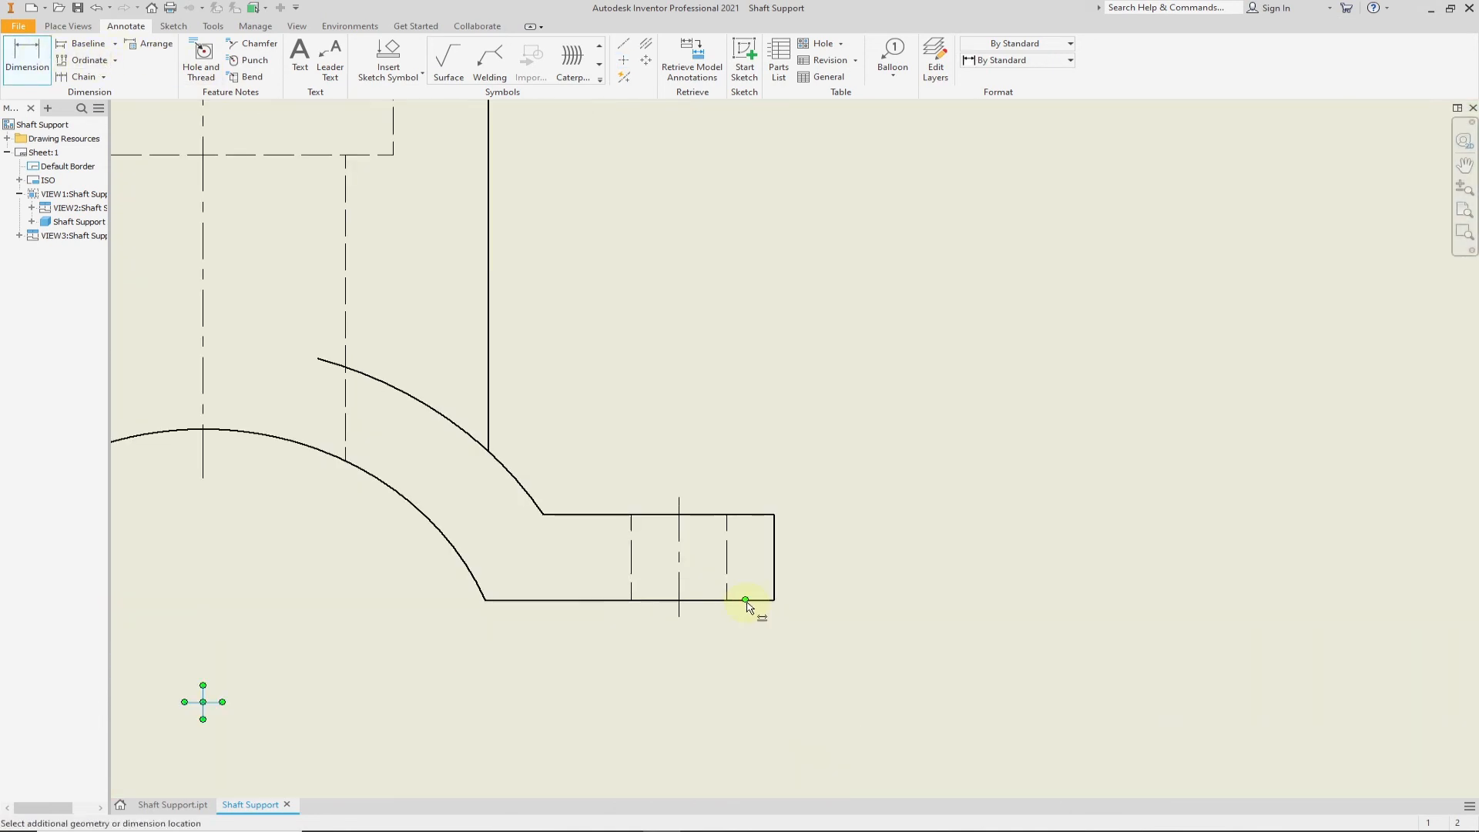
{"action": "left_click", "coordinate": [751, 602]}
{"action": "left_click", "coordinate": [878, 651]}
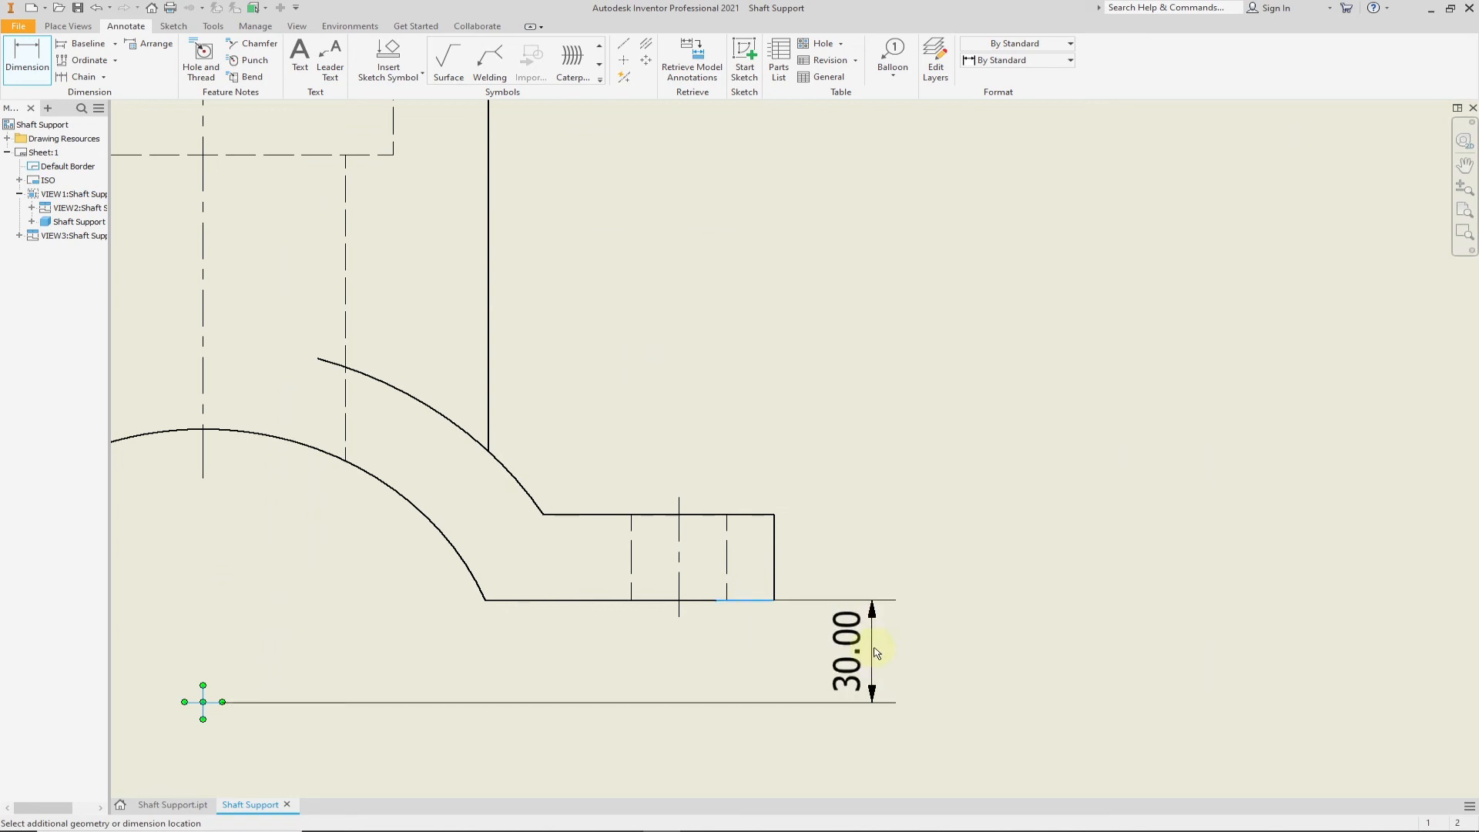
- Dimension the right lug's thickness beside the front view and the support's overall width below it
{"action": "left_click", "coordinate": [776, 545]}
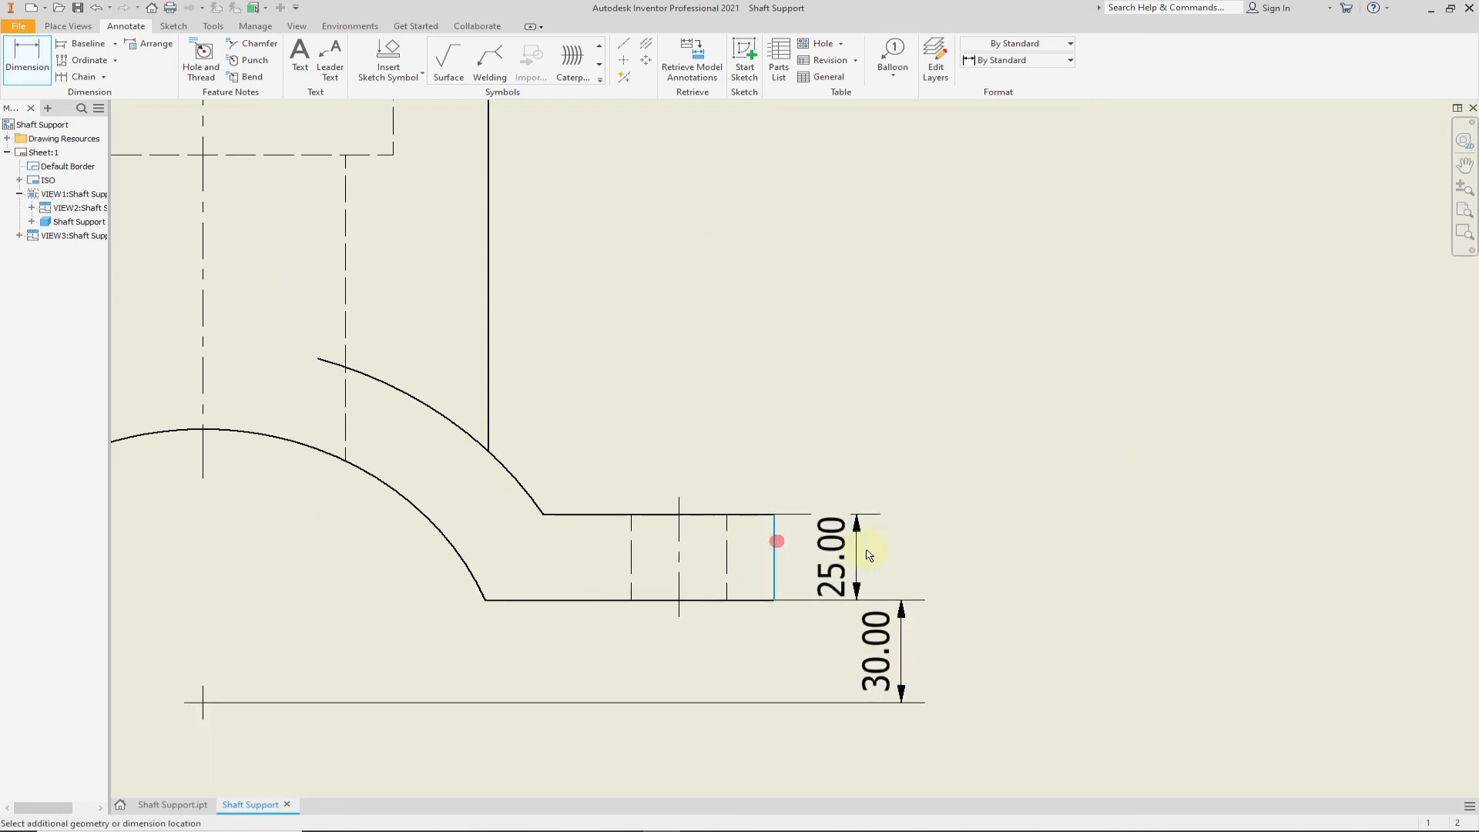
{"action": "left_click", "coordinate": [906, 539]}
{"action": "scroll", "coordinate": [802, 612], "scroll_direction": "down", "scroll_amount": 5}
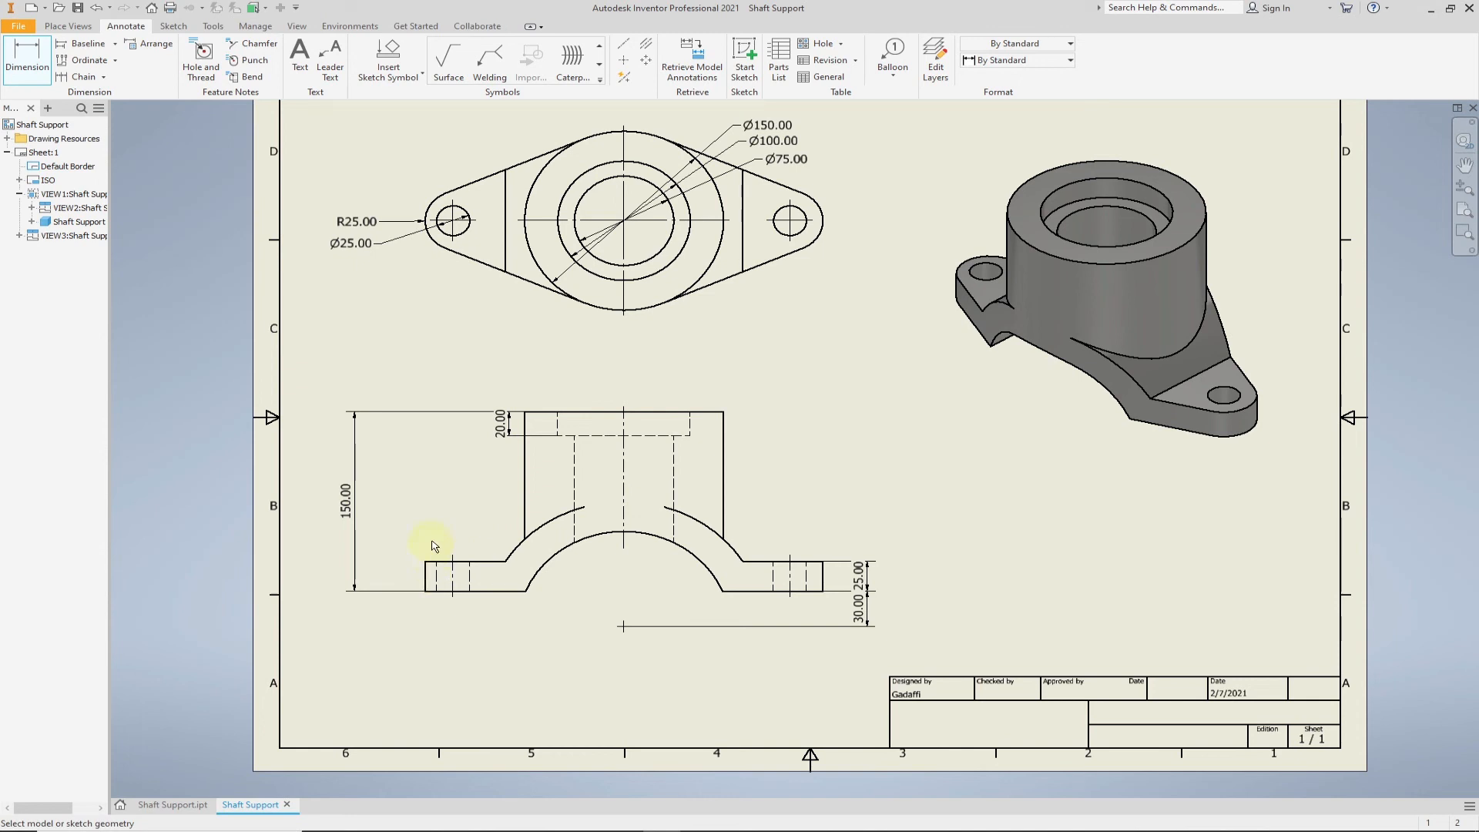
{"action": "left_click", "coordinate": [423, 584]}
{"action": "left_click", "coordinate": [823, 583]}
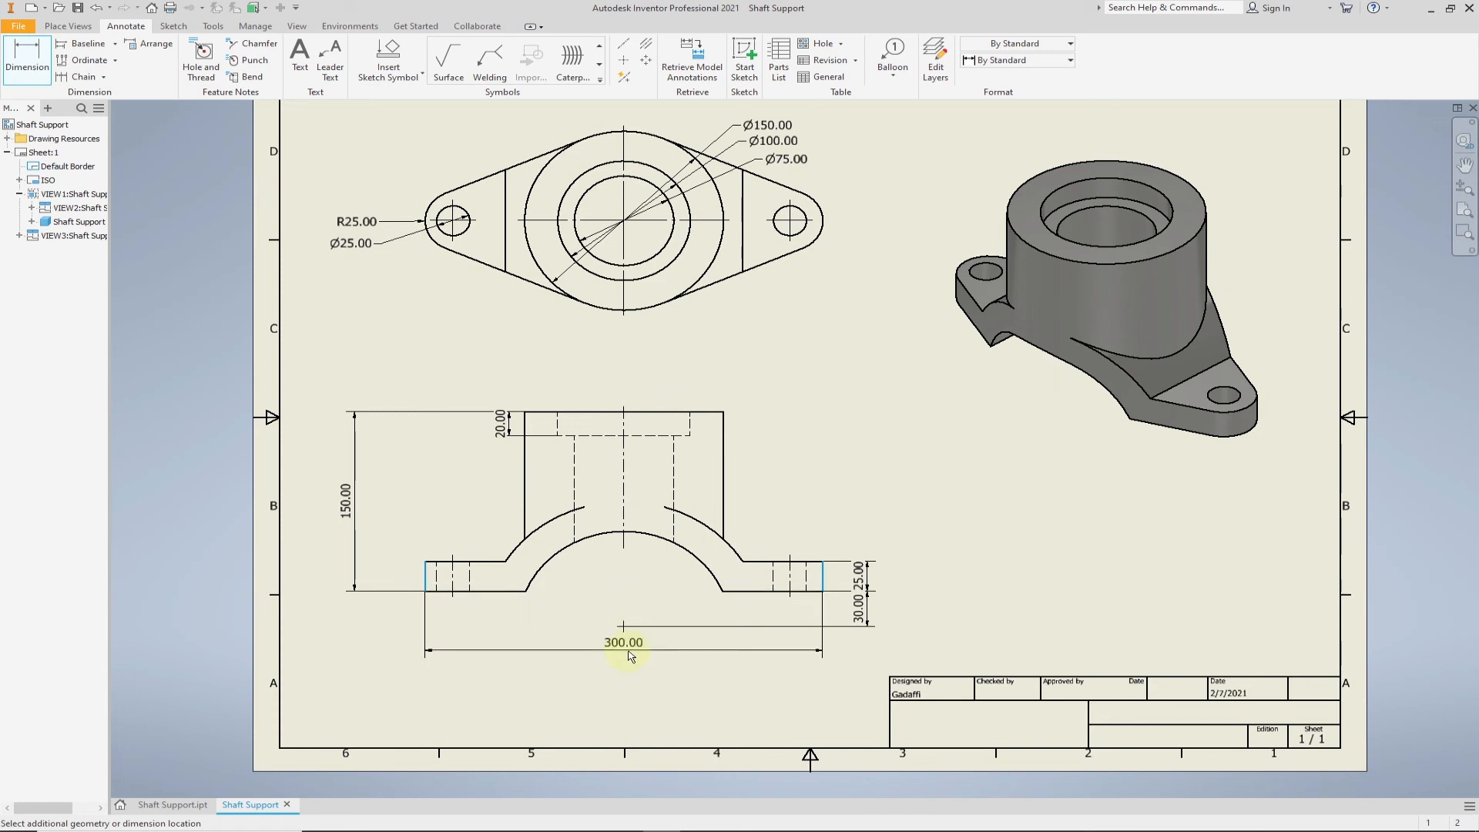
{"action": "left_click", "coordinate": [629, 656]}
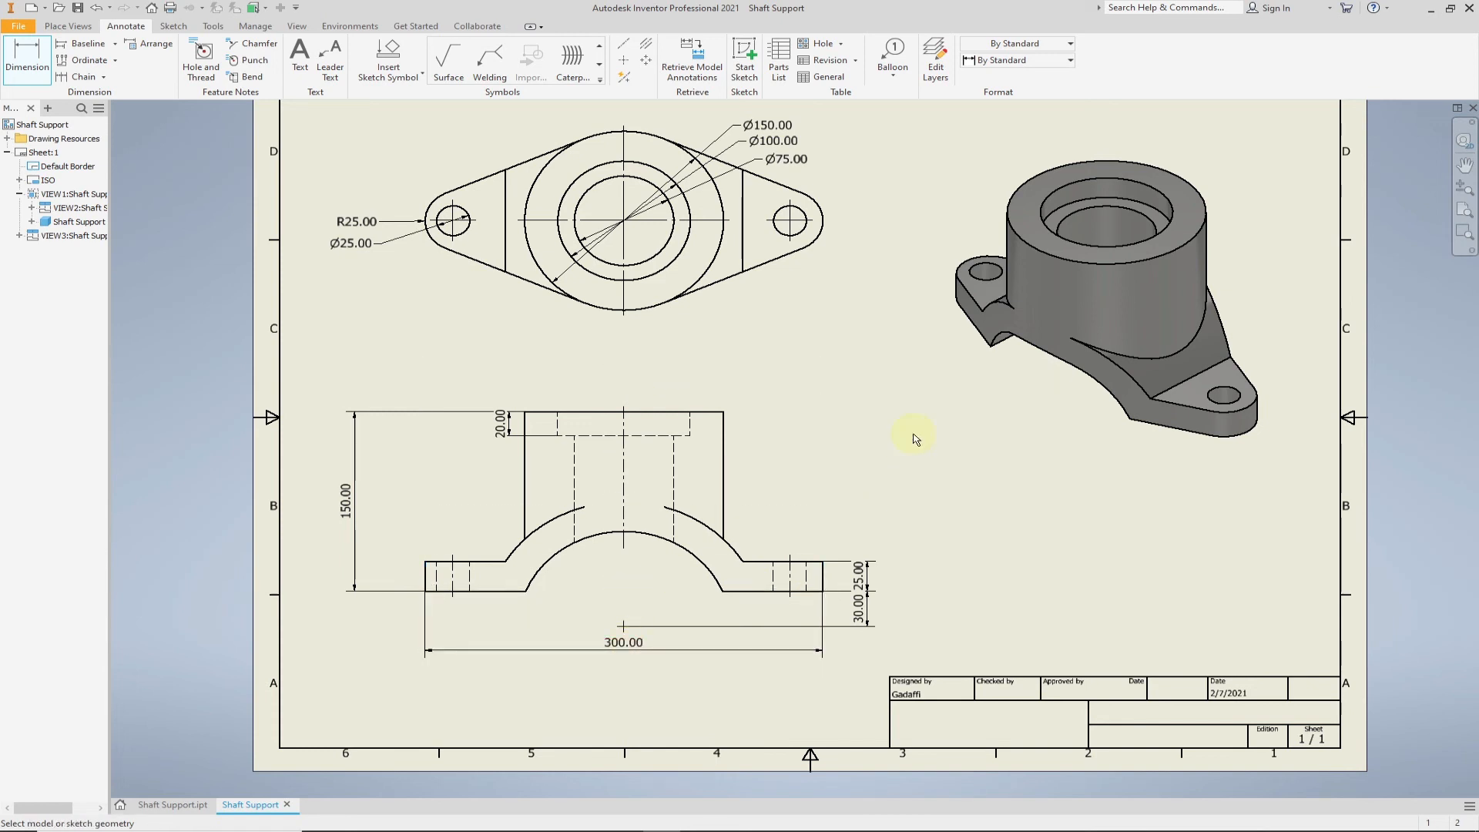
- Add radius dimensions to the inner and outer arcs of the arch in the front view, placing the text beneath the arch
{"action": "left_click", "coordinate": [694, 558]}
{"action": "left_click", "coordinate": [677, 582]}
{"action": "left_click", "coordinate": [736, 555]}
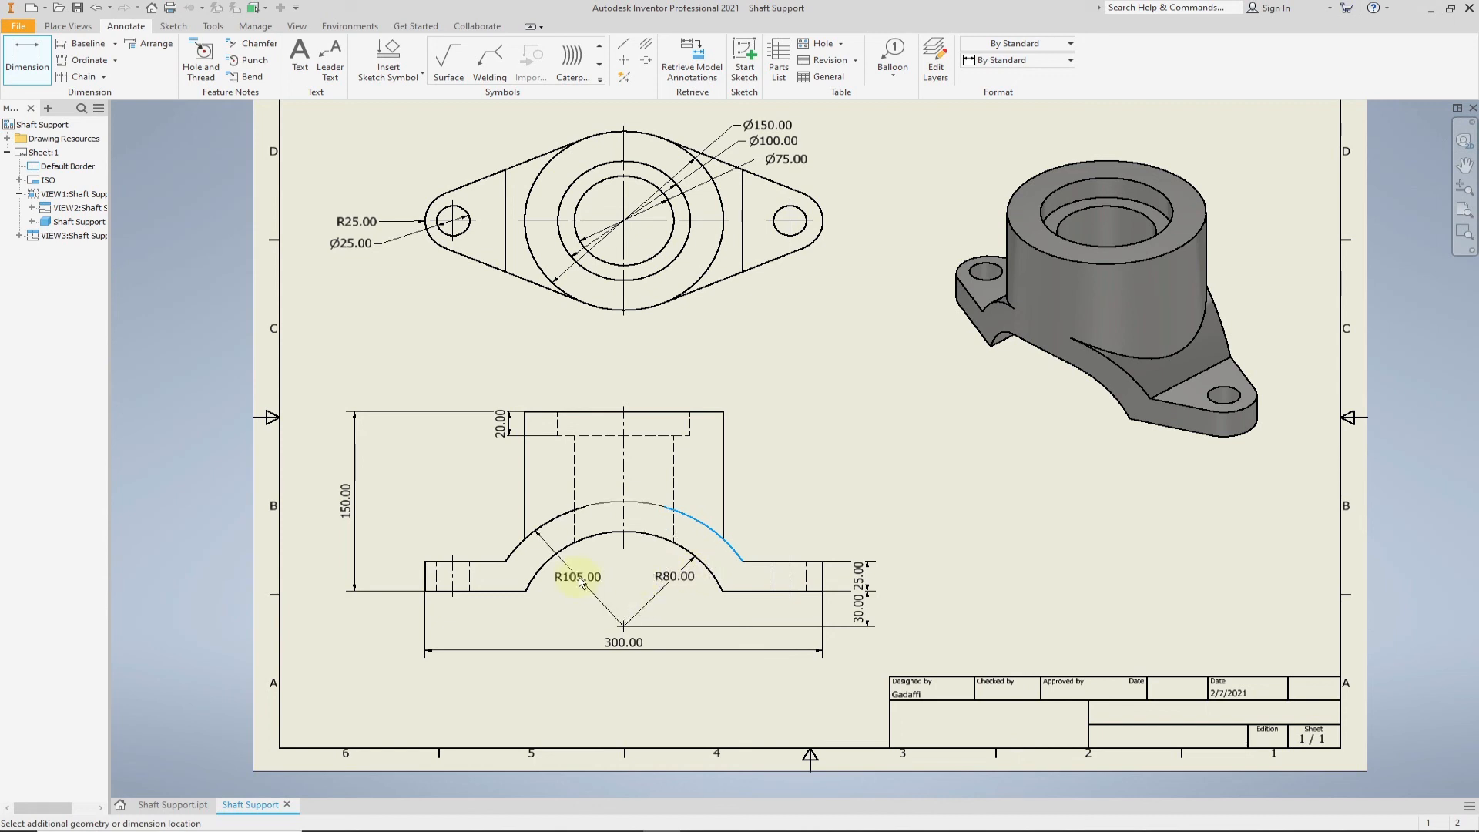
{"action": "left_click", "coordinate": [581, 584]}
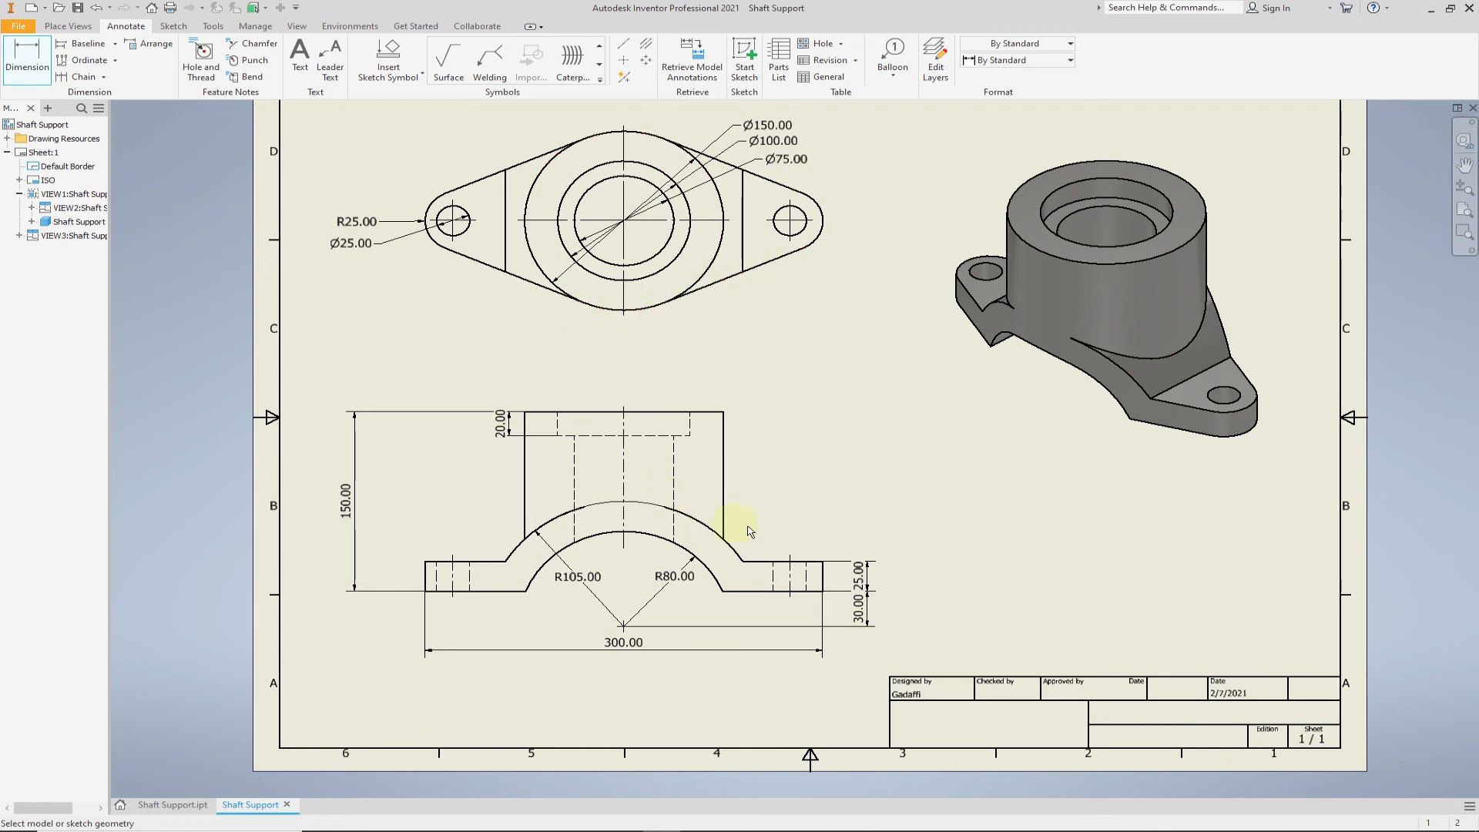
- Open the definition of the sheet's ISO title block for editing
{"action": "middle_click_drag", "start_coordinate": [870, 397], "coordinate": [840, 457]}
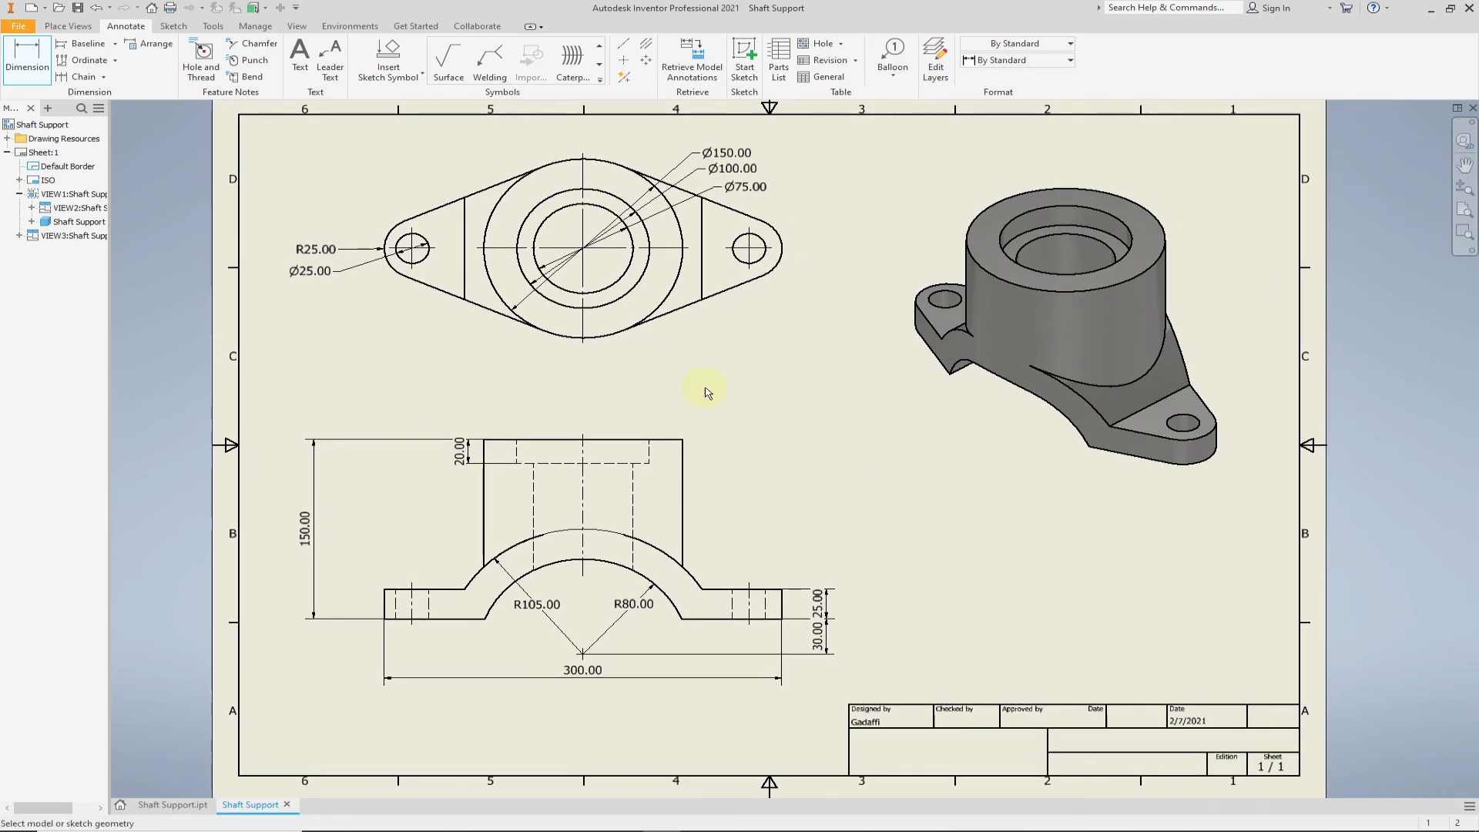
{"action": "scroll", "coordinate": [1023, 661], "scroll_direction": "up", "scroll_amount": 3}
{"action": "middle_click_drag", "start_coordinate": [1043, 650], "coordinate": [885, 373]}
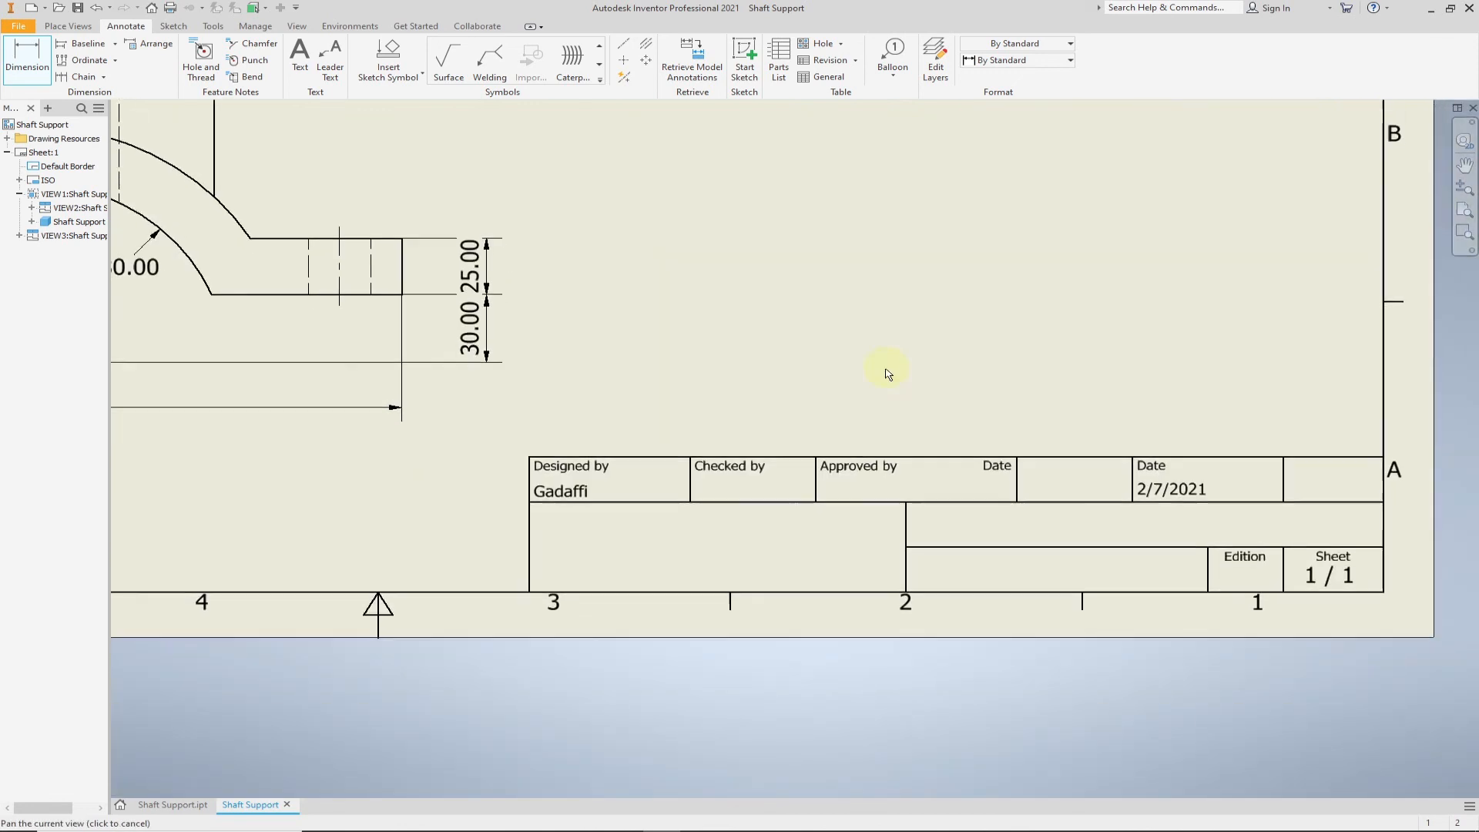
{"action": "scroll", "coordinate": [838, 343], "scroll_direction": "down", "scroll_amount": 5}
{"action": "mouse_move", "coordinate": [809, 319]}
{"action": "middle_mouse_down"}
{"action": "mouse_move", "coordinate": [835, 494]}
{"action": "mouse_move", "coordinate": [809, 517]}
{"action": "middle_mouse_up"}
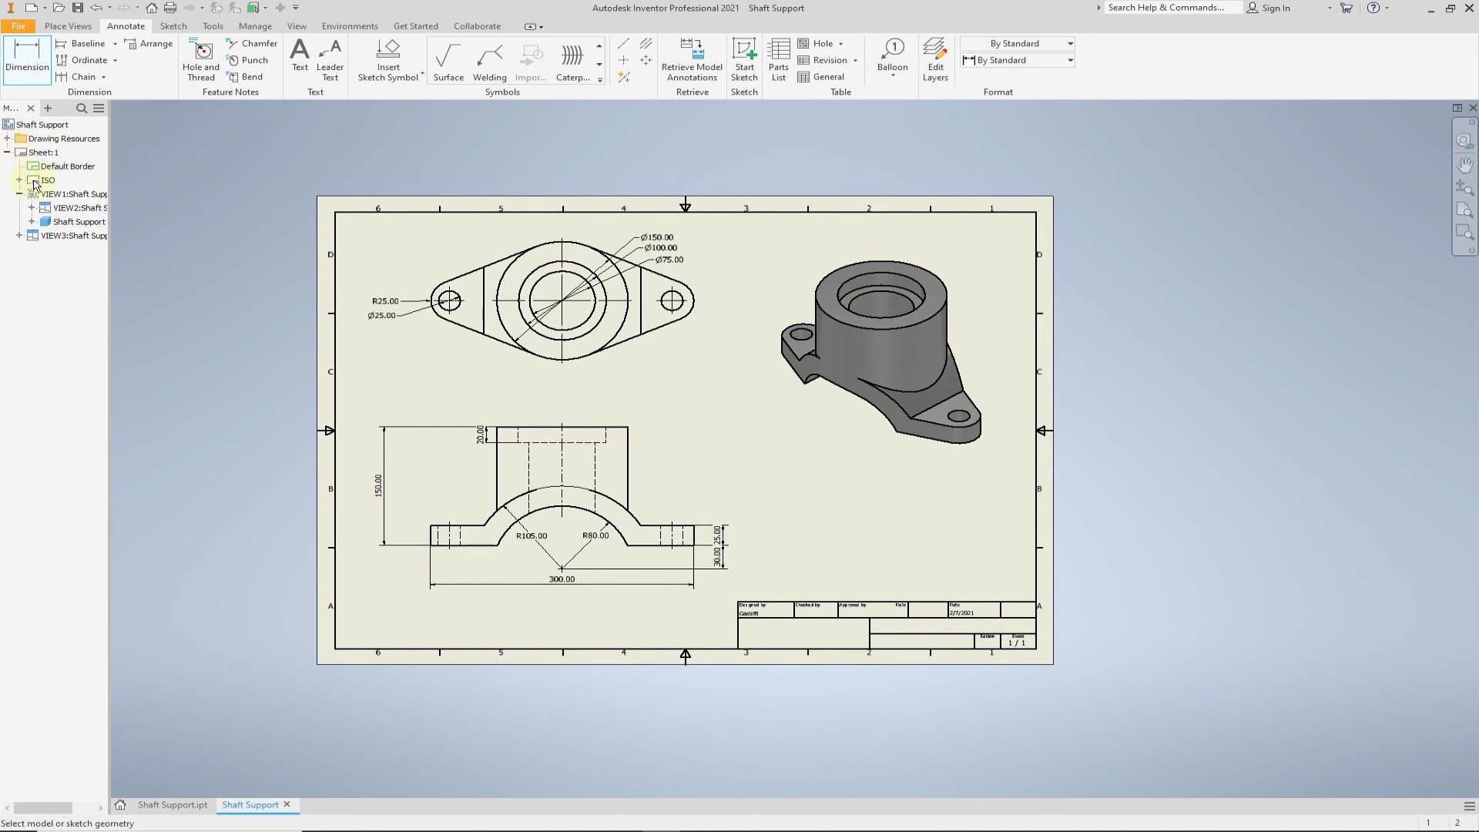
{"action": "key", "text": "Escape"}
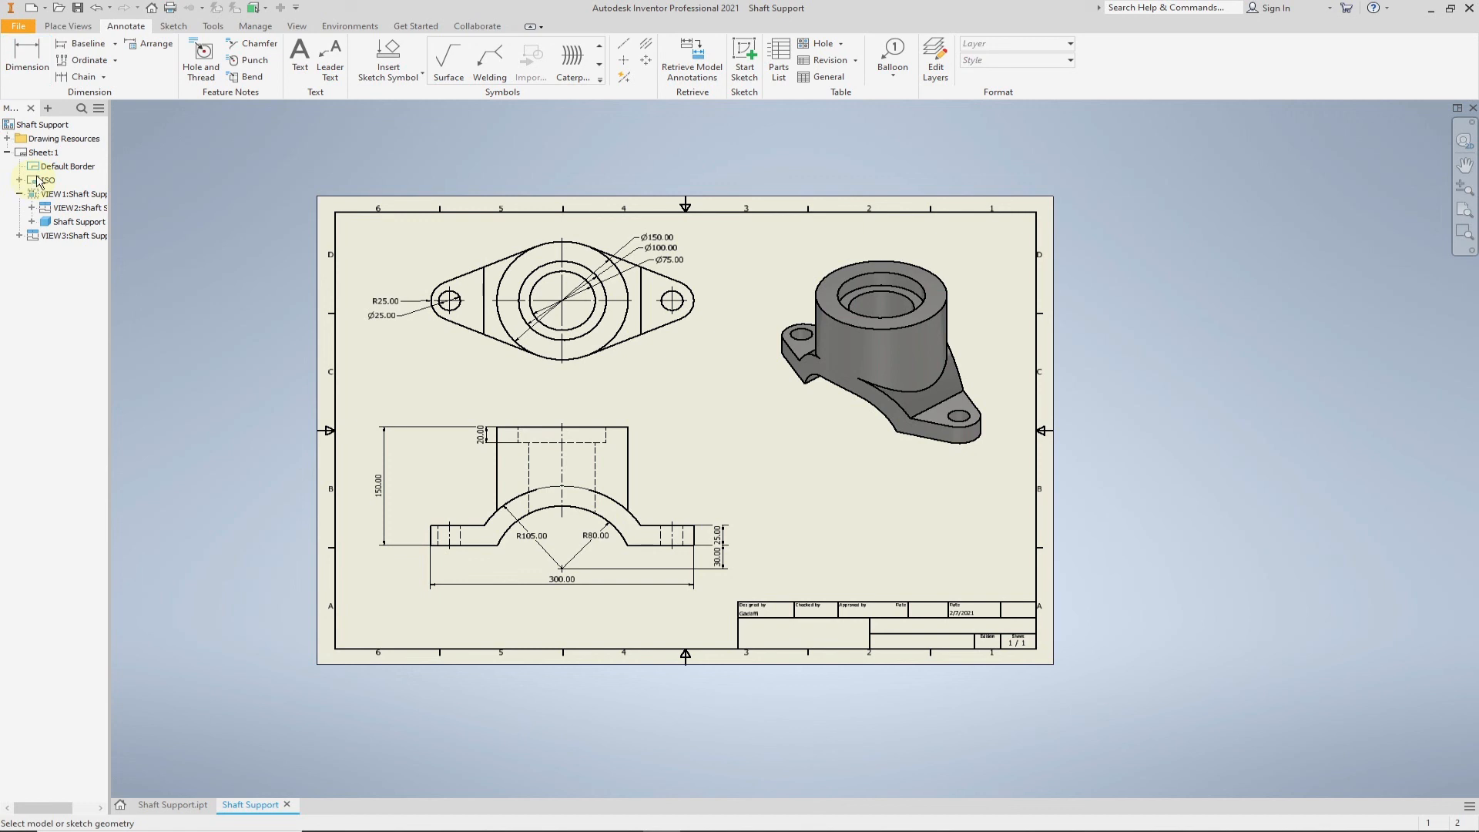
{"action": "right_click", "coordinate": [40, 181]}
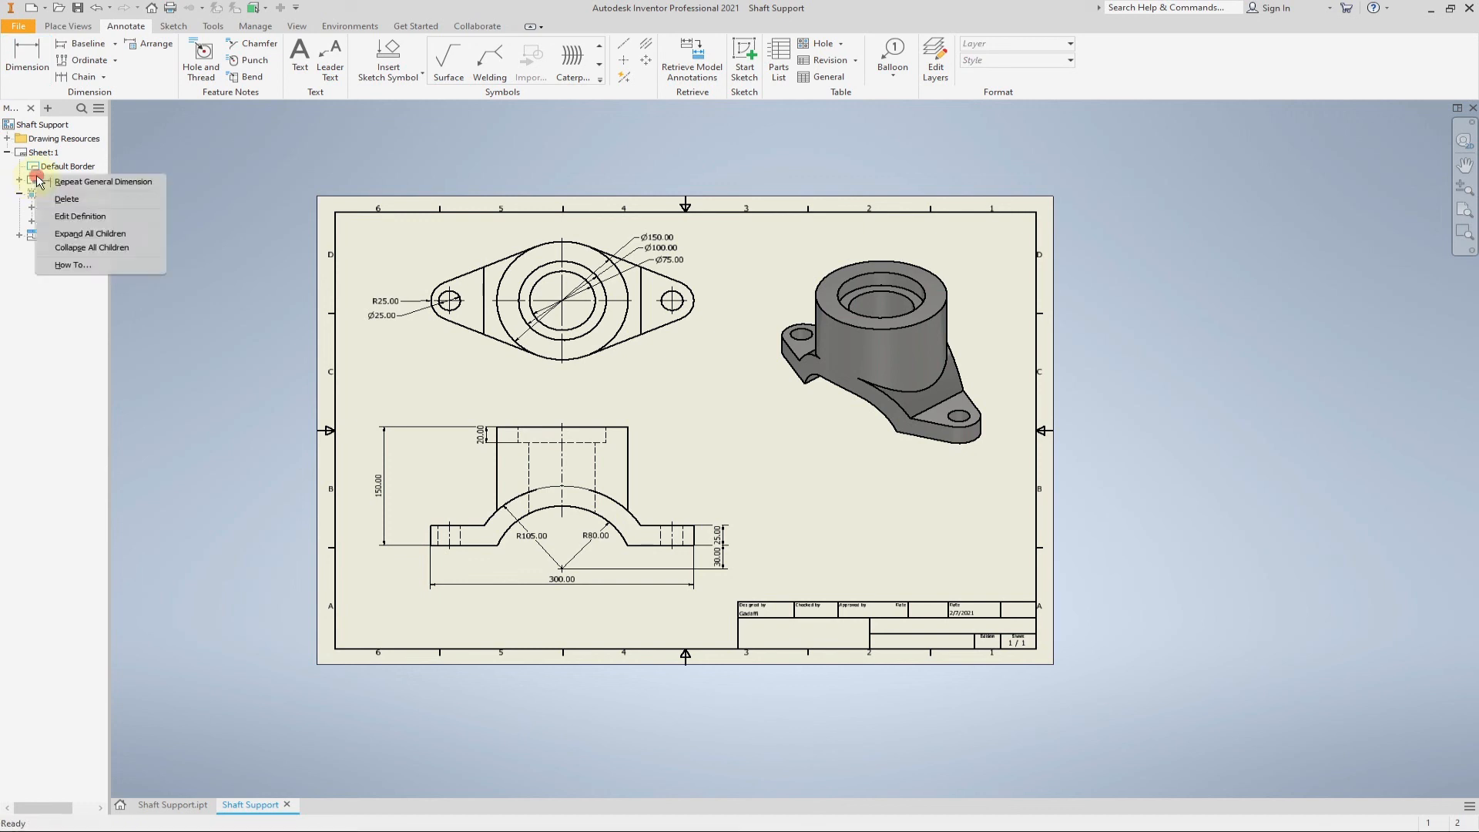
{"action": "left_click", "coordinate": [68, 216]}
{"action": "mouse_move", "coordinate": [443, 549]}
{"action": "middle_mouse_down"}
{"action": "mouse_move", "coordinate": [677, 554]}
{"action": "mouse_move", "coordinate": [725, 540]}
{"action": "middle_mouse_up"}
- Replace the author placeholder under Designed by in the title block with the designer's initials
{"action": "left_click", "coordinate": [498, 502]}
{"action": "double_click", "coordinate": [500, 504]}
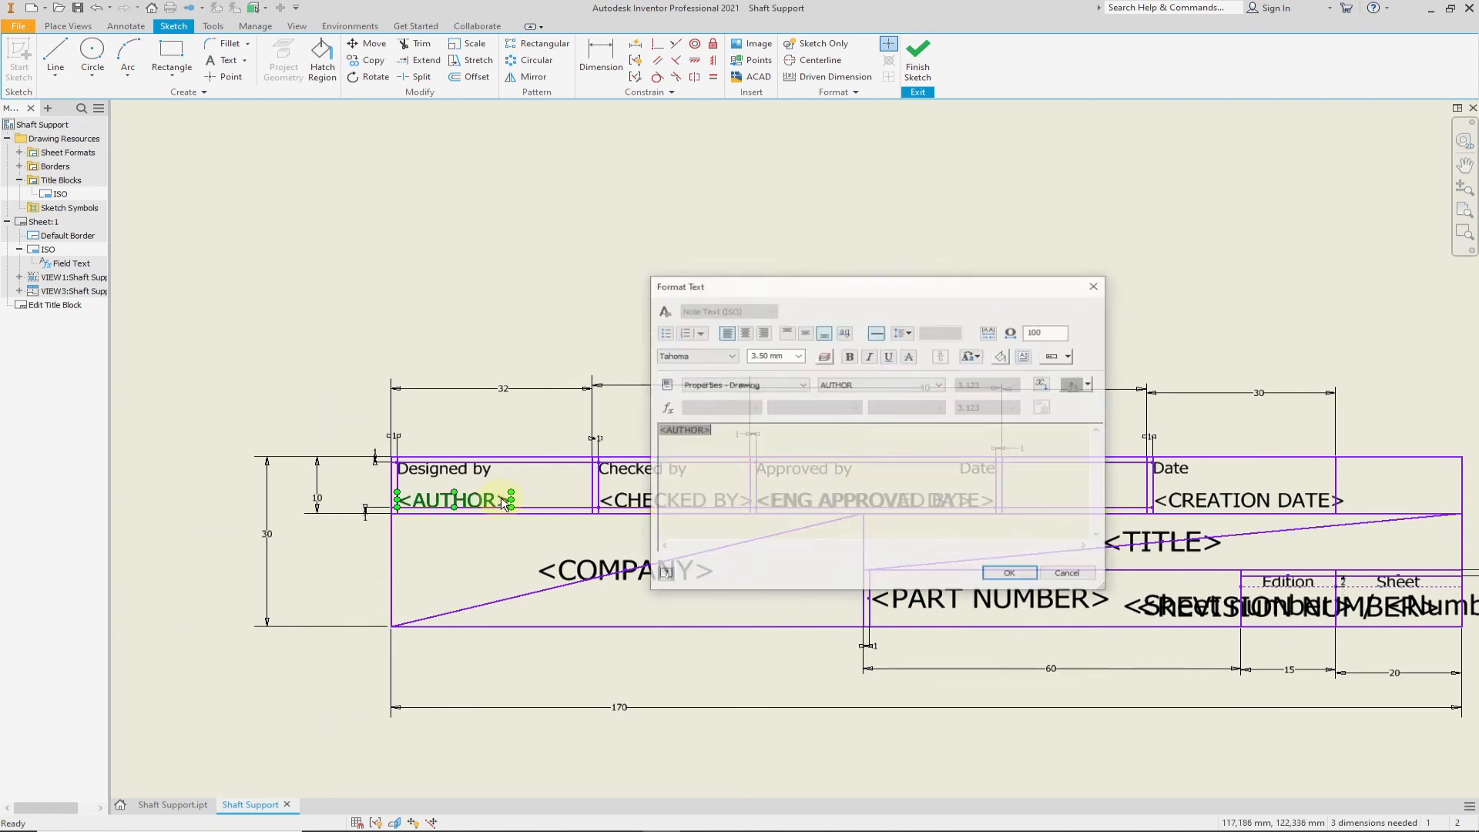
{"action": "type", "text": "mGO"}
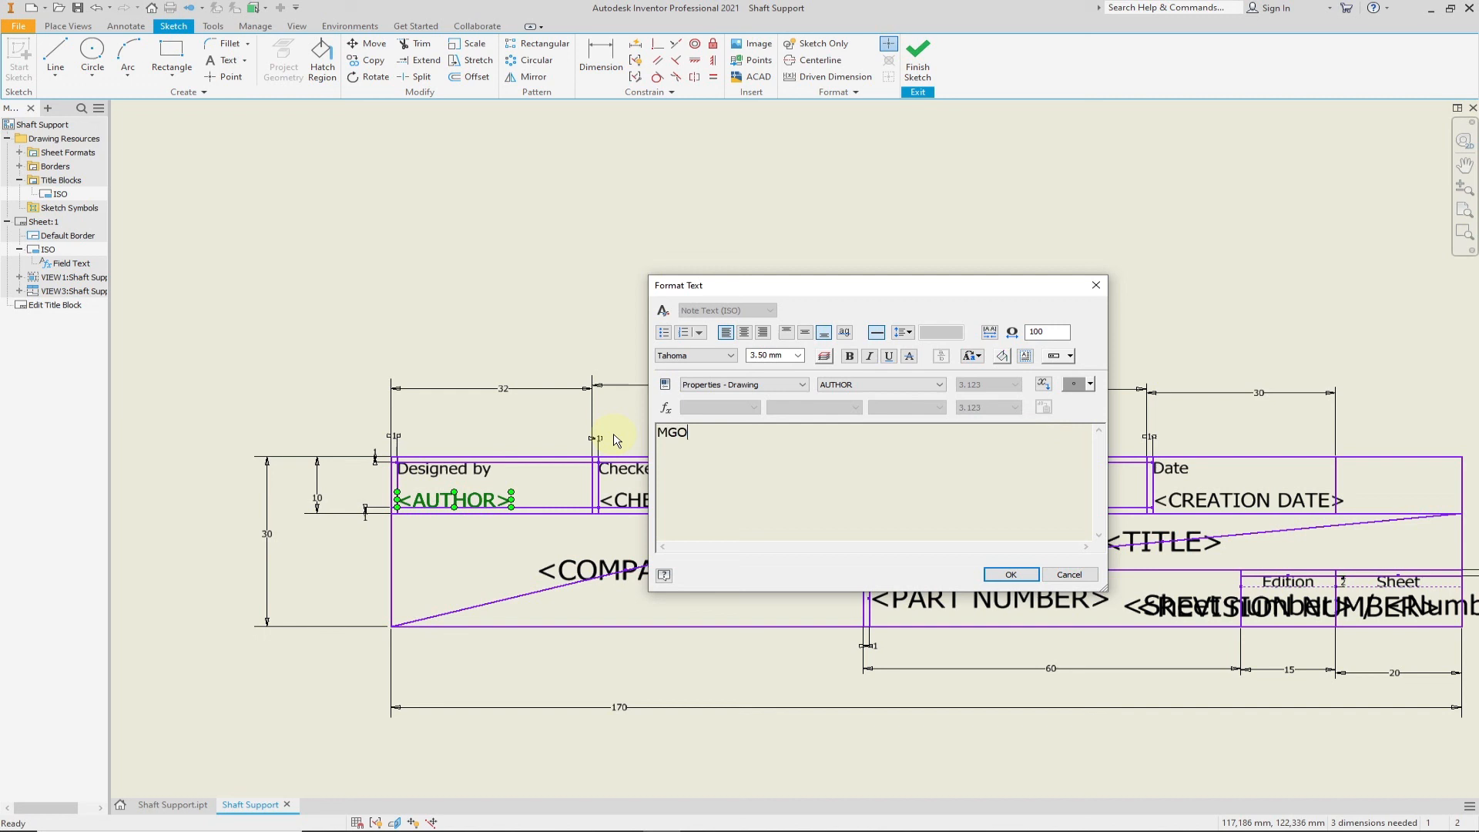
{"action": "left_click", "coordinate": [1011, 574]}
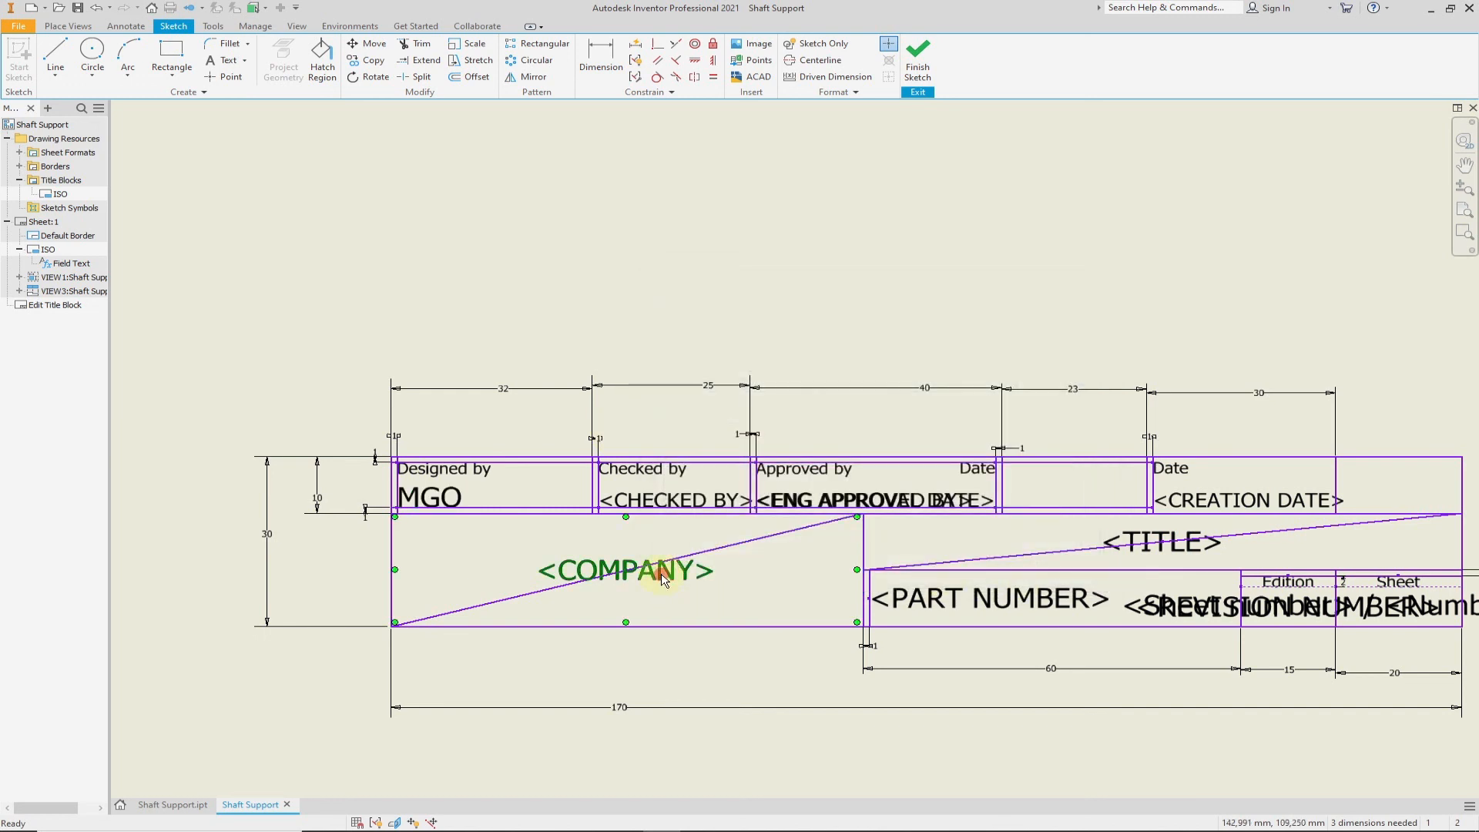
- Replace the company placeholder in the title block with "POLITEKNIK SULTAN MIZAN ZAINAL ABIDIN"
{"action": "double_click", "coordinate": [664, 593]}
{"action": "left_click_drag", "start_coordinate": [818, 433], "coordinate": [692, 447]}
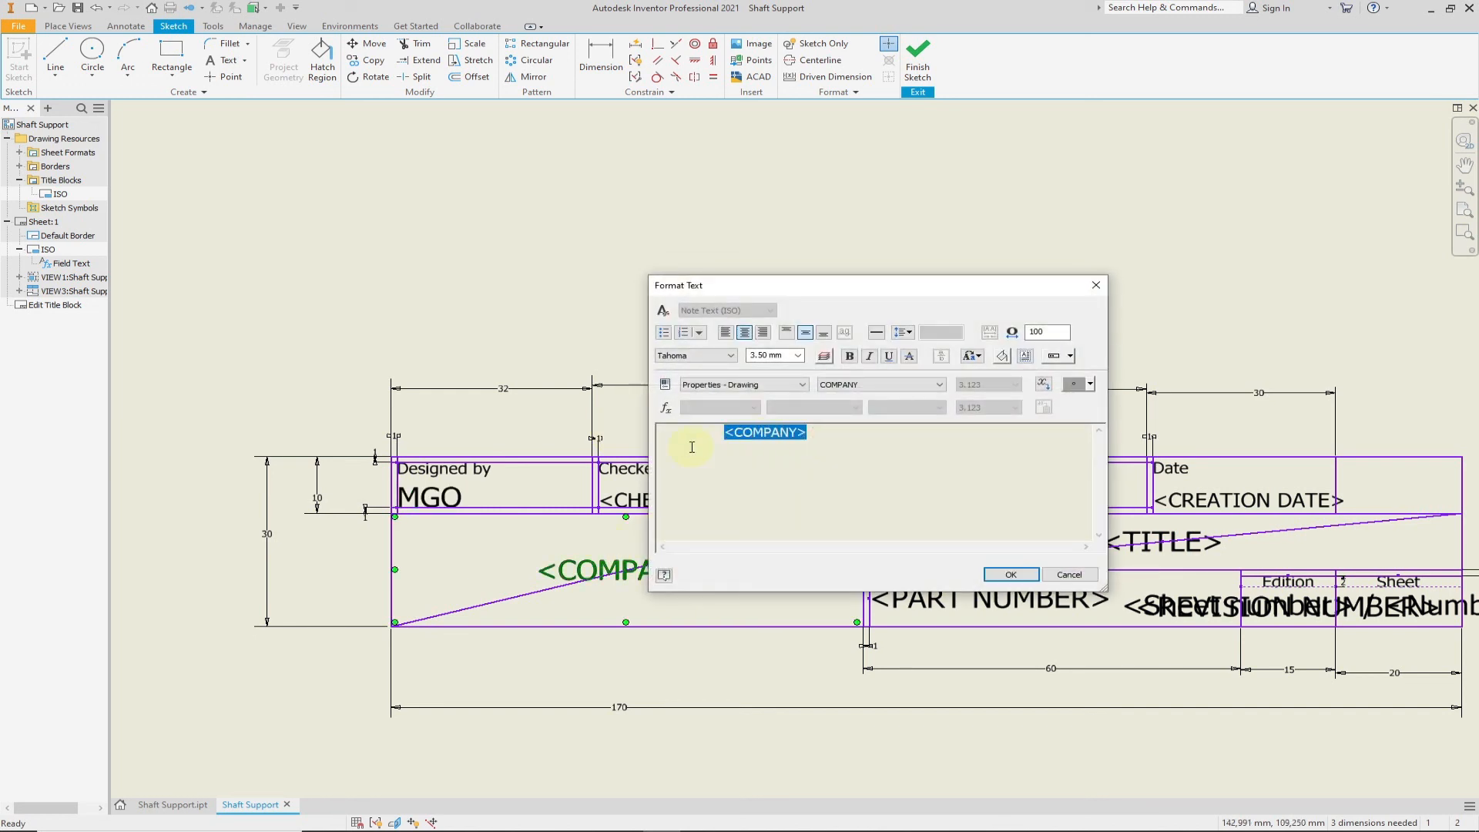
{"action": "type", "text": "POLITEKN"}
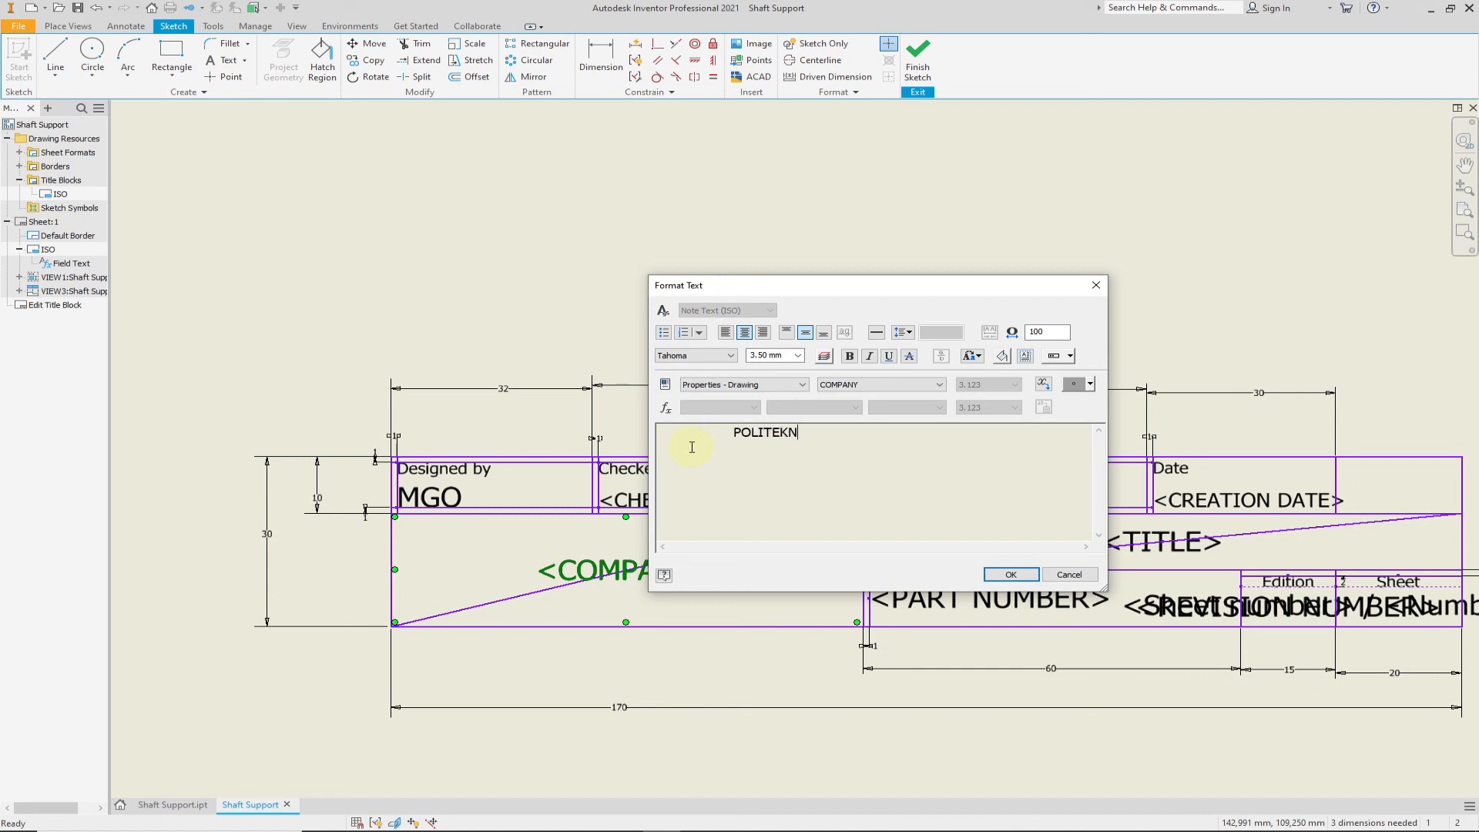
{"action": "type", "text": "IK SULTAN M"}
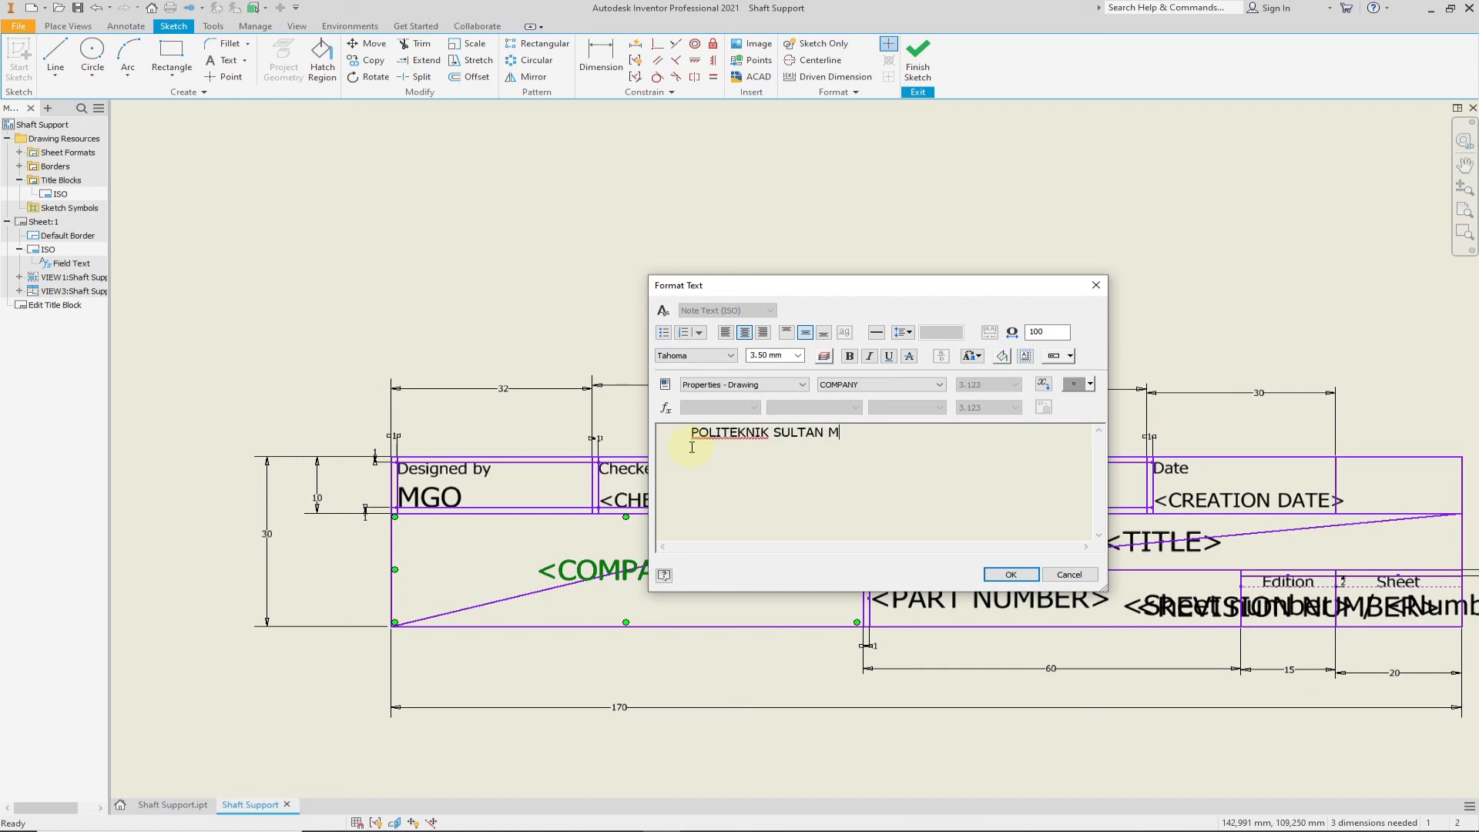
{"action": "type", "text": "IZAN ZAINAL ABIDIN"}
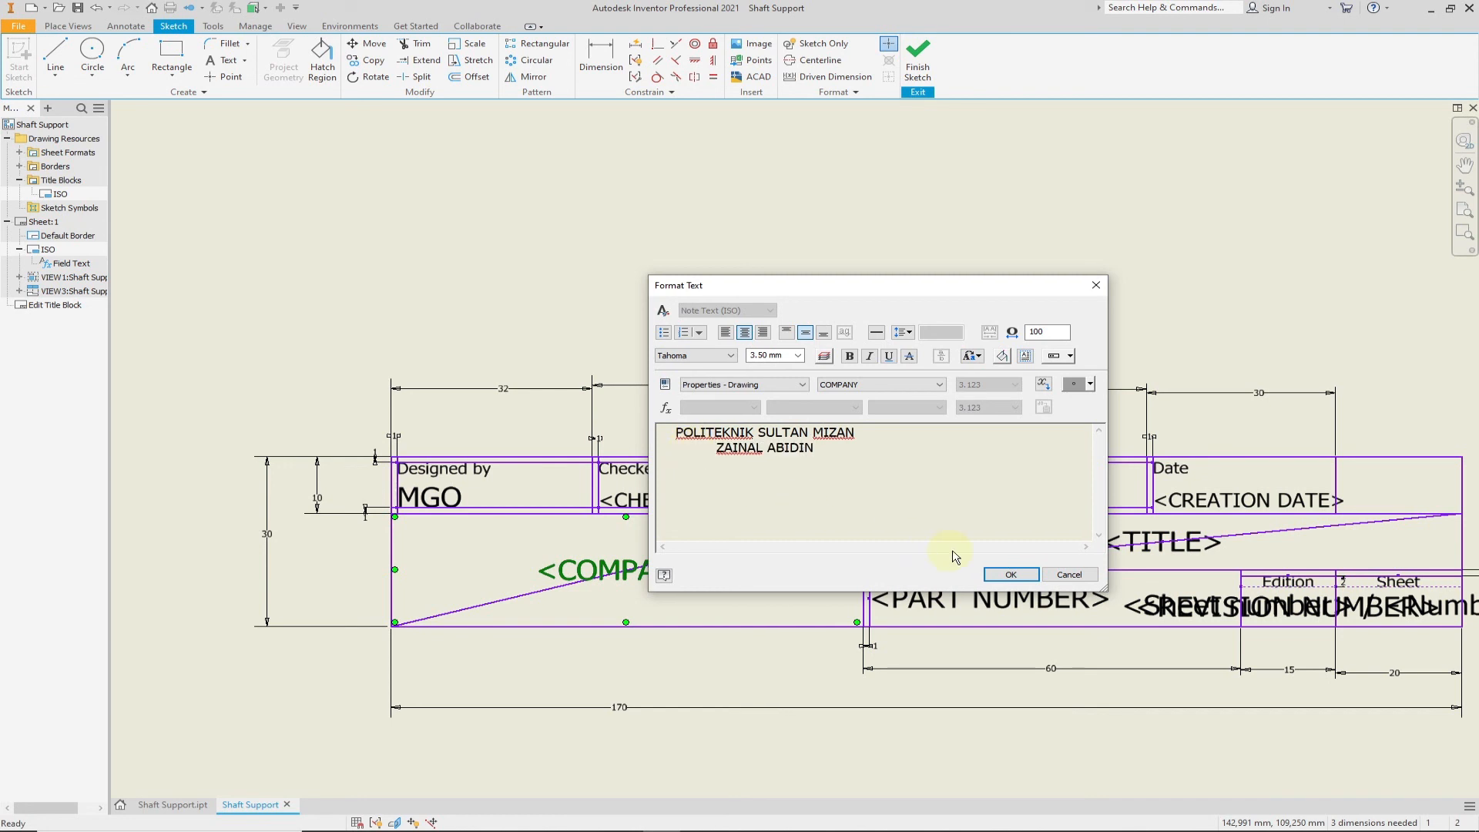
{"action": "left_click", "coordinate": [1005, 574]}
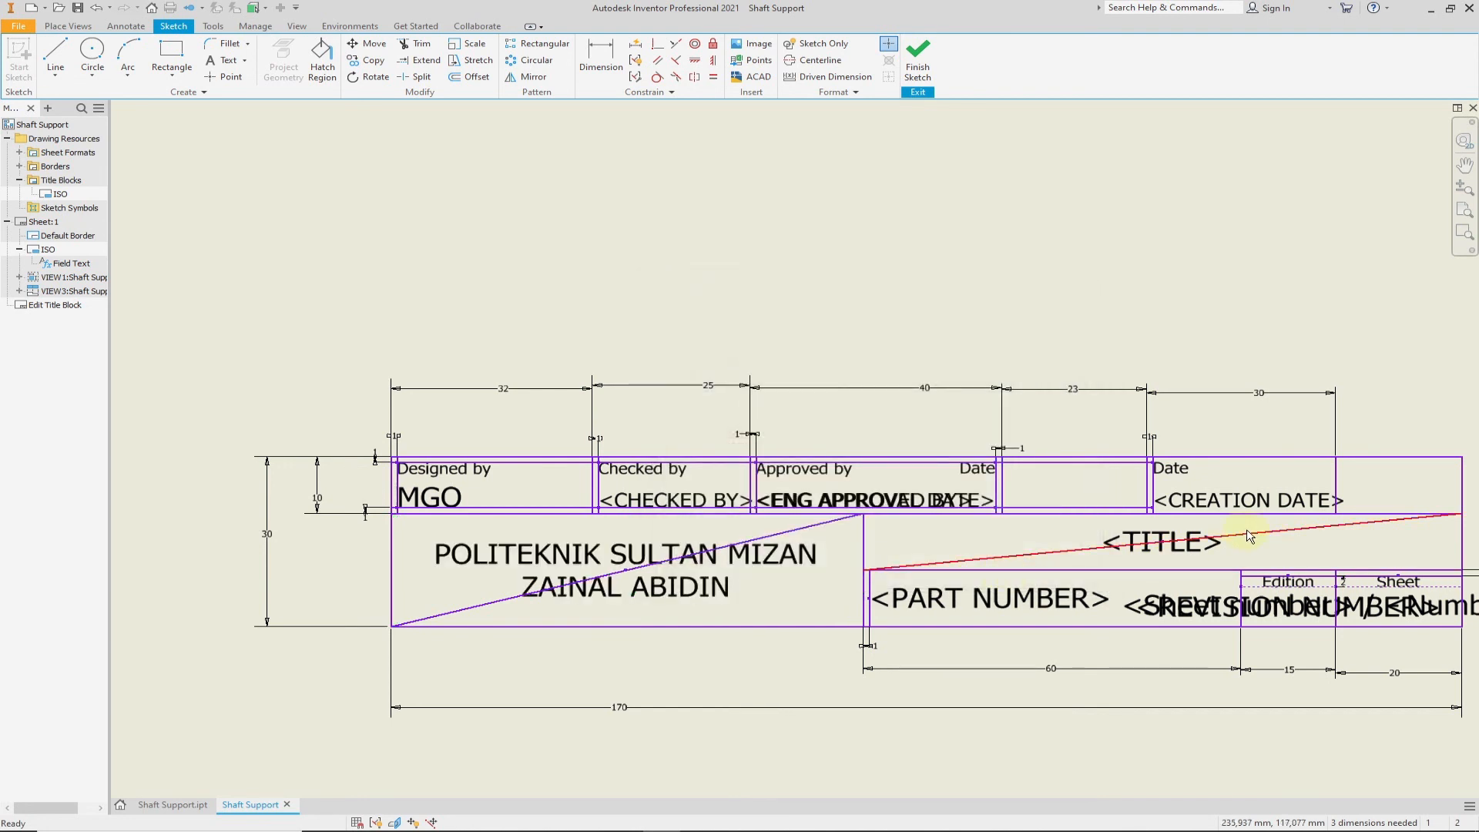
- Replace the title placeholder in the title block with "SHAFT SUPPORT"
{"action": "double_click", "coordinate": [1195, 559]}
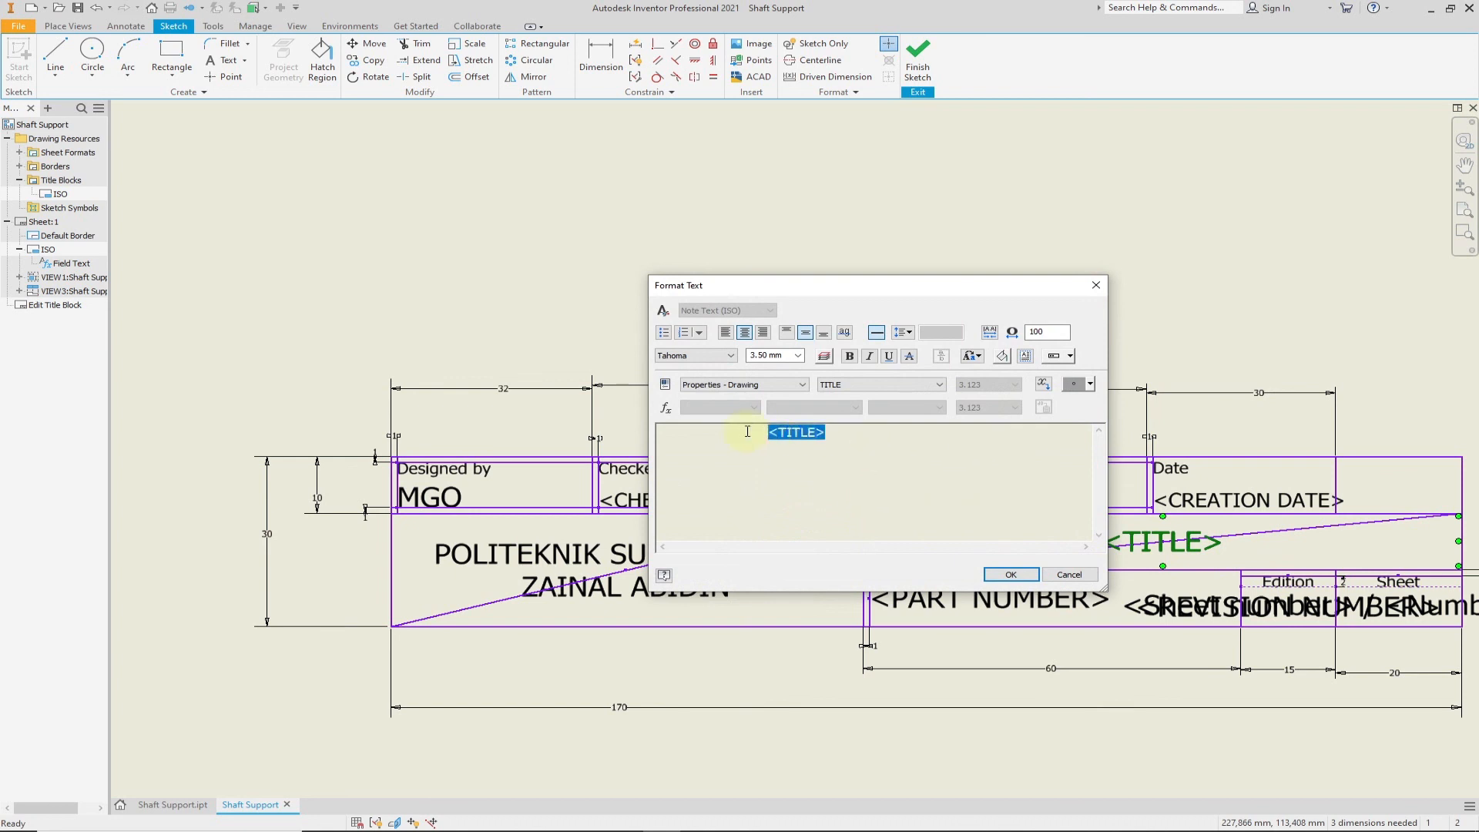
{"action": "type", "text": "SHAFT SU"}
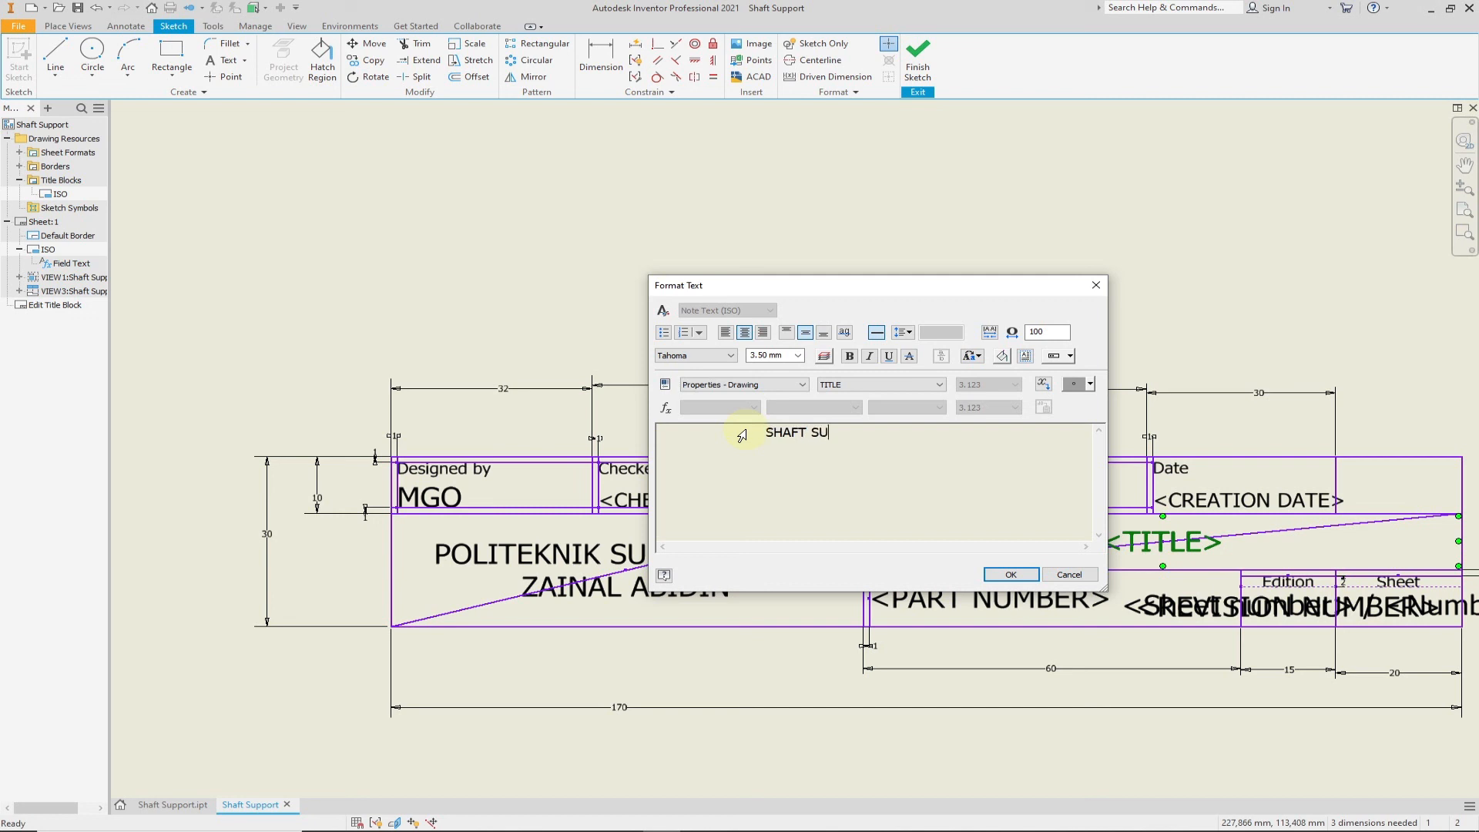
{"action": "type", "text": "PPORT"}
{"action": "left_click", "coordinate": [1011, 575]}
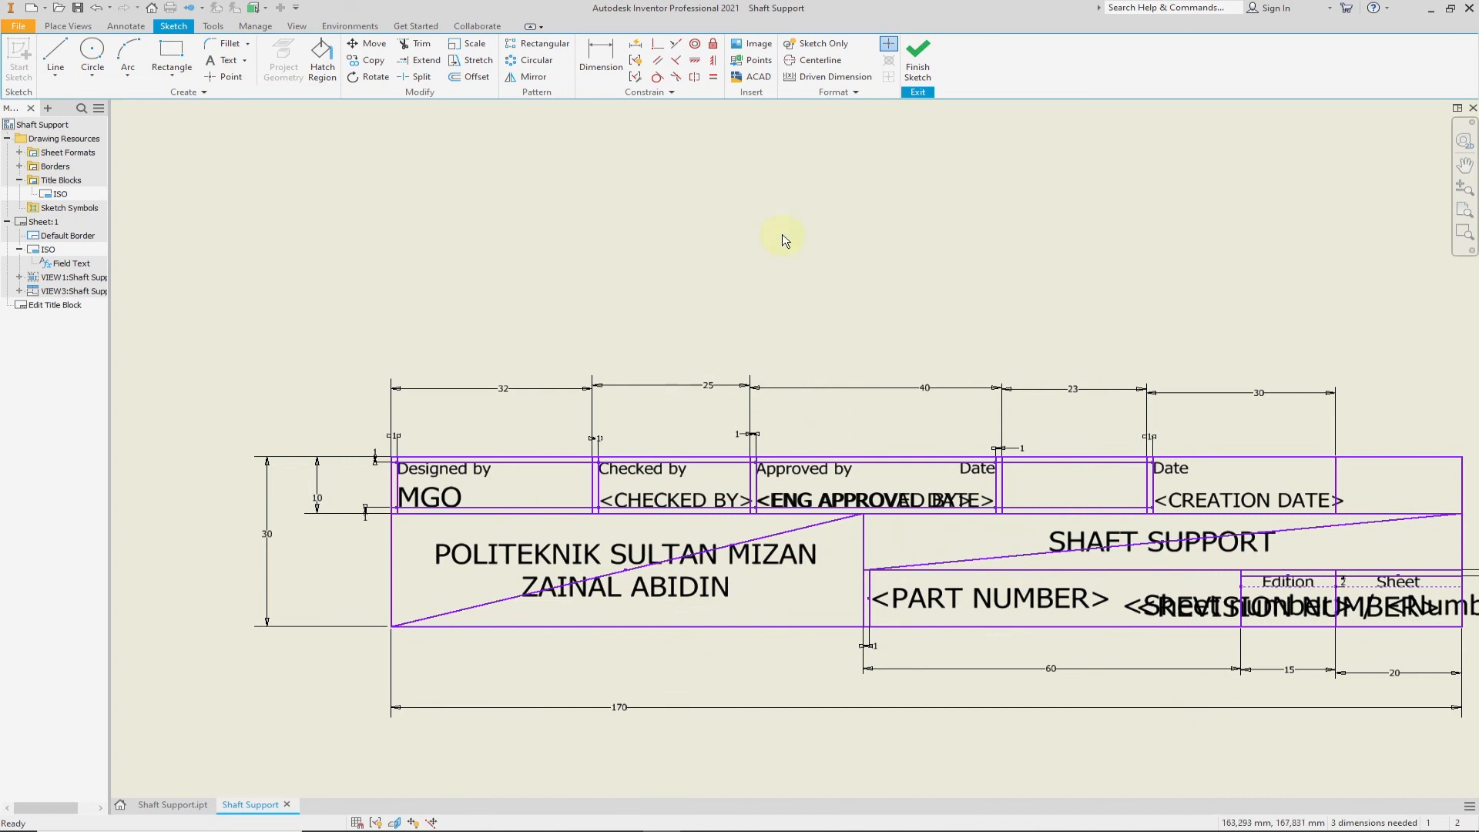
- Finish the title block sketch and save the edits to the ISO title block
{"action": "left_click", "coordinate": [918, 61]}
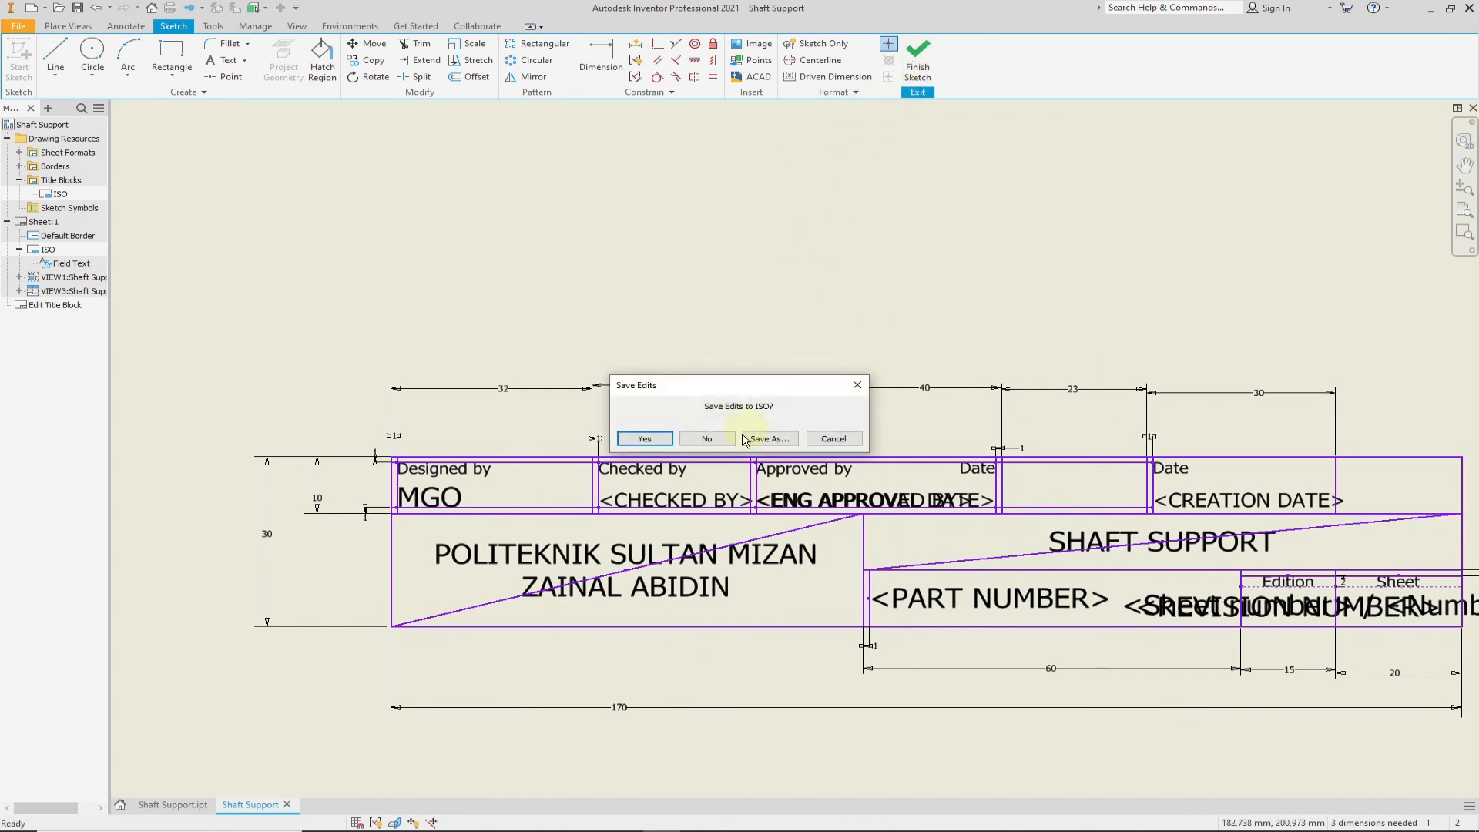
{"action": "left_click", "coordinate": [652, 439]}
{"action": "scroll", "coordinate": [675, 445], "scroll_direction": "down", "scroll_amount": 5}
{"action": "mouse_move", "coordinate": [590, 295]}
{"action": "middle_mouse_down"}
{"action": "mouse_move", "coordinate": [710, 384]}
{"action": "mouse_move", "coordinate": [802, 370]}
{"action": "middle_mouse_up"}
{"action": "scroll", "coordinate": [710, 384], "scroll_direction": "up", "scroll_amount": 4}
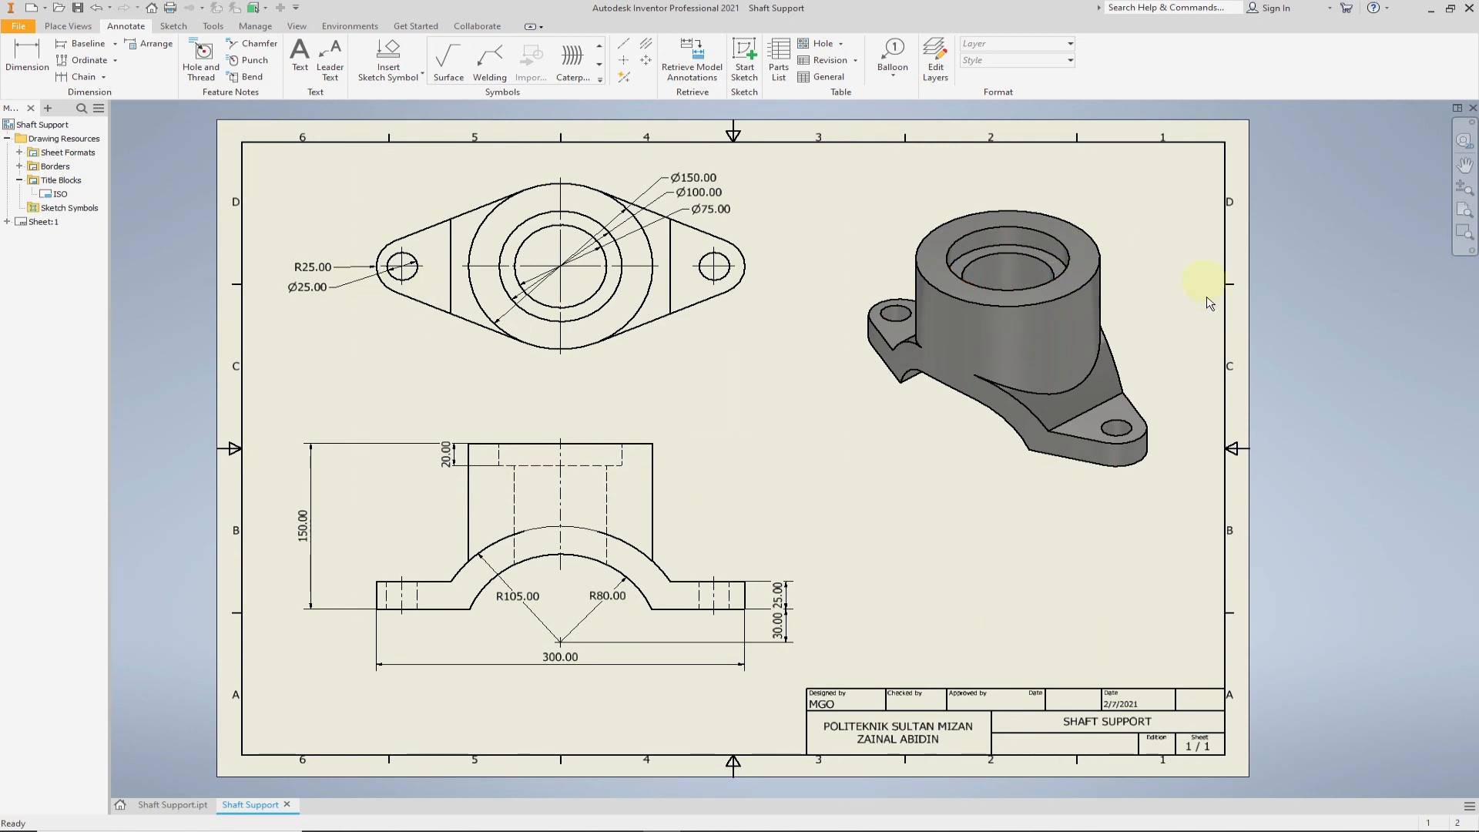
- Save a copy of the drawing as a PDF named Shaft Support in the Task 5 Shaft Support folder
{"action": "left_click", "coordinate": [18, 26]}
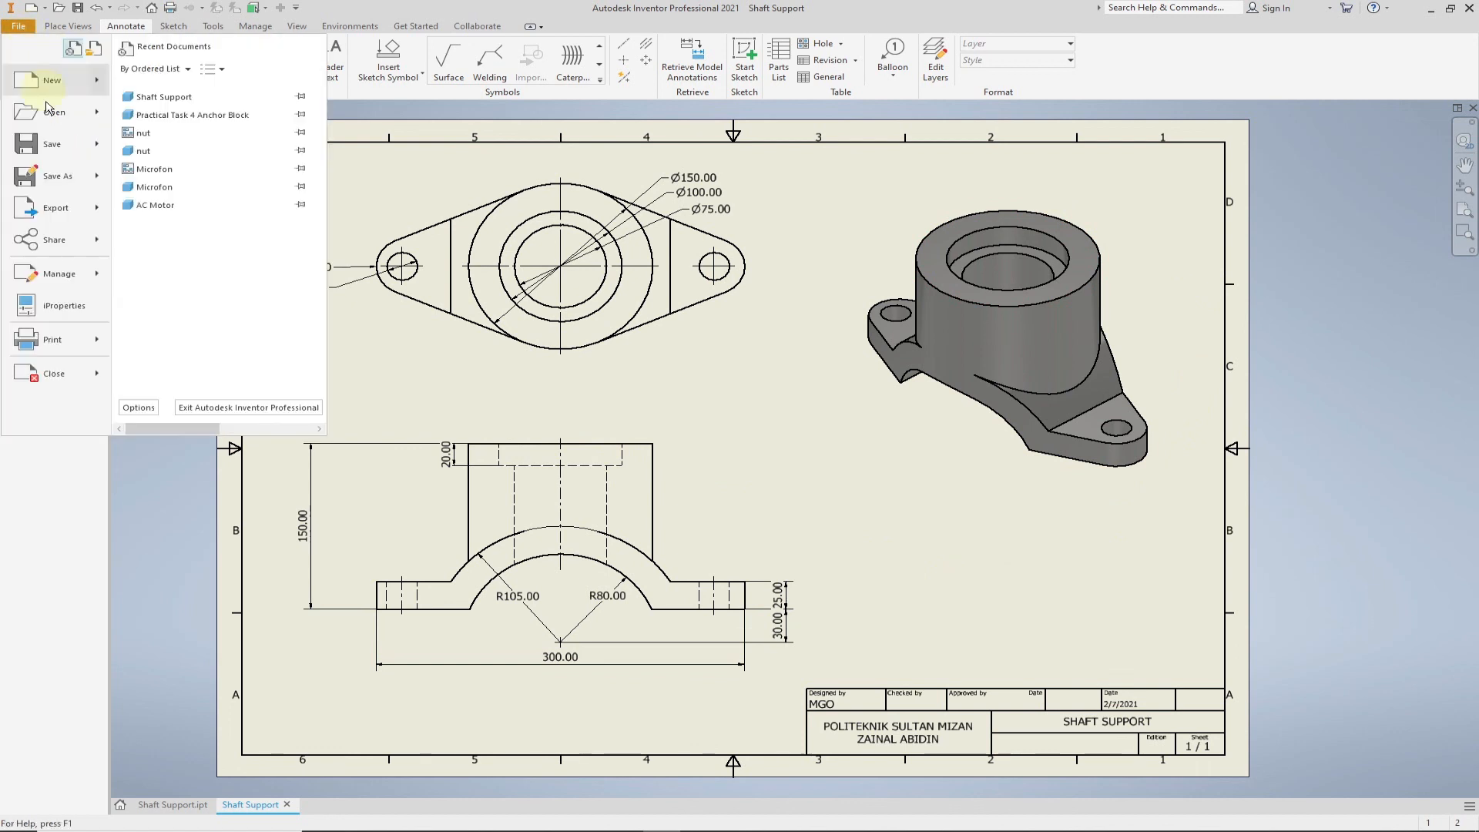
{"action": "mouse_move", "coordinate": [63, 178]}
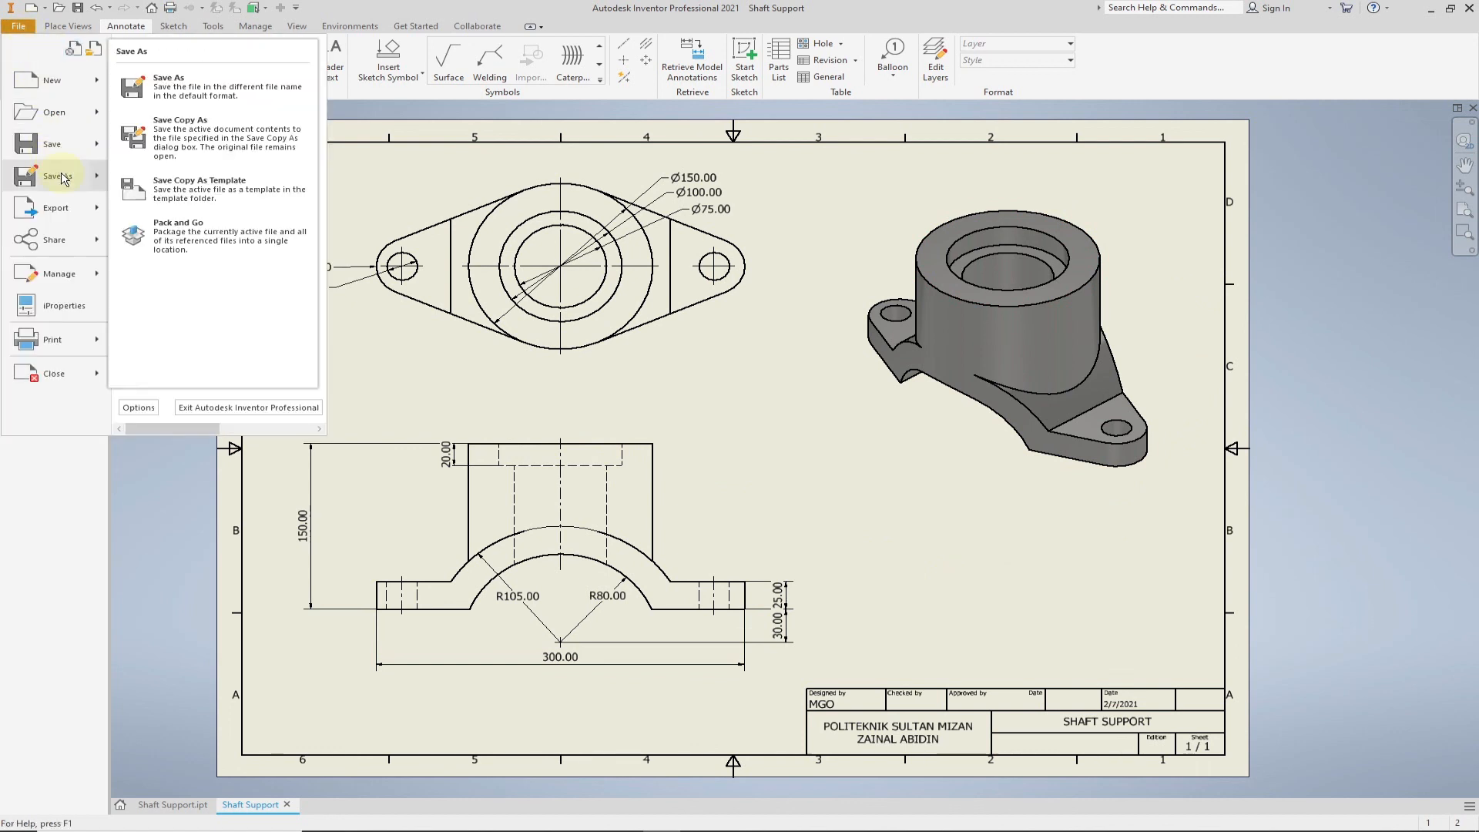
{"action": "left_click", "coordinate": [227, 148]}
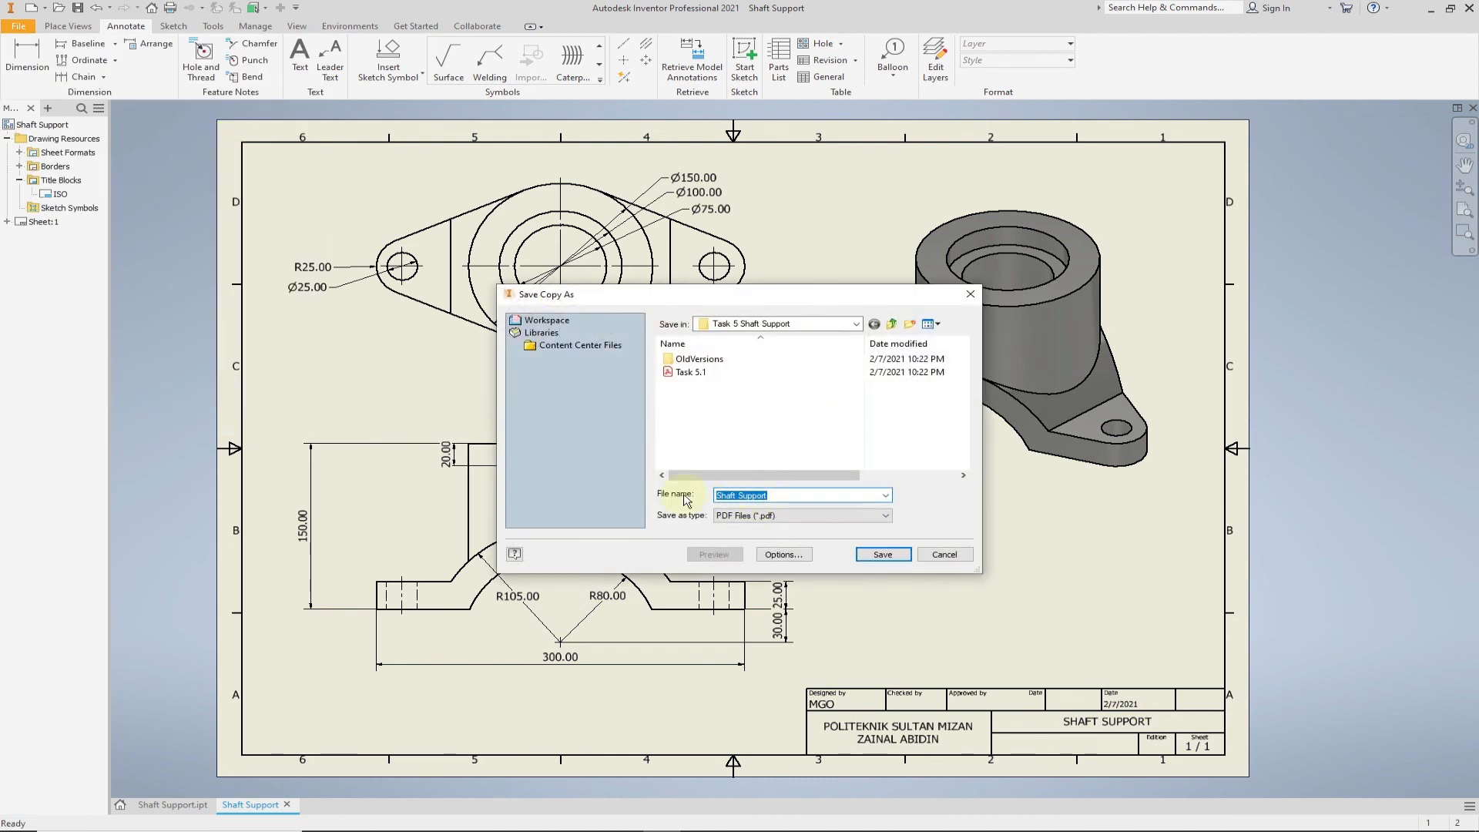
{"action": "left_click", "coordinate": [776, 515]}
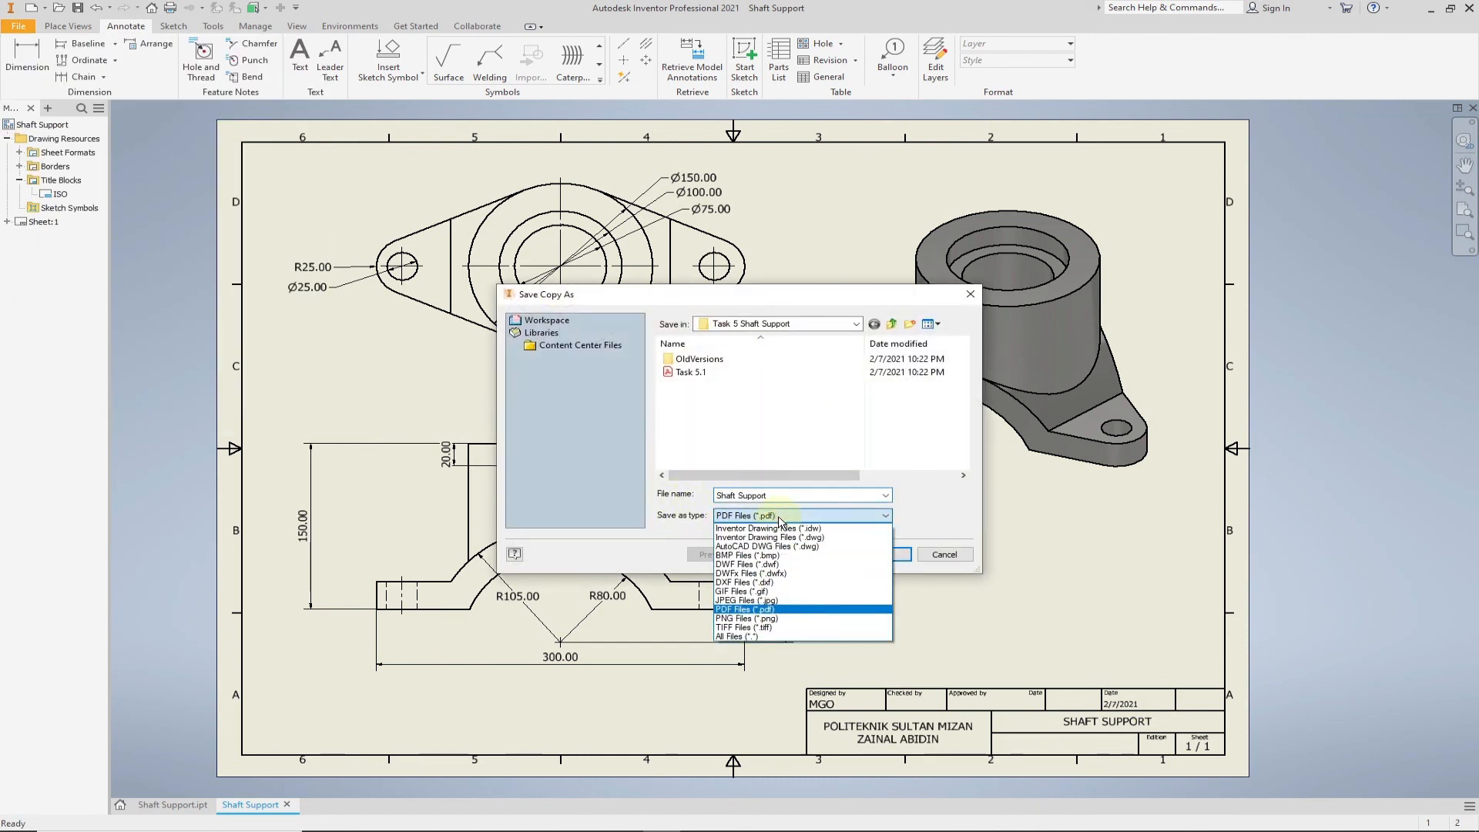
{"action": "left_click", "coordinate": [751, 611]}
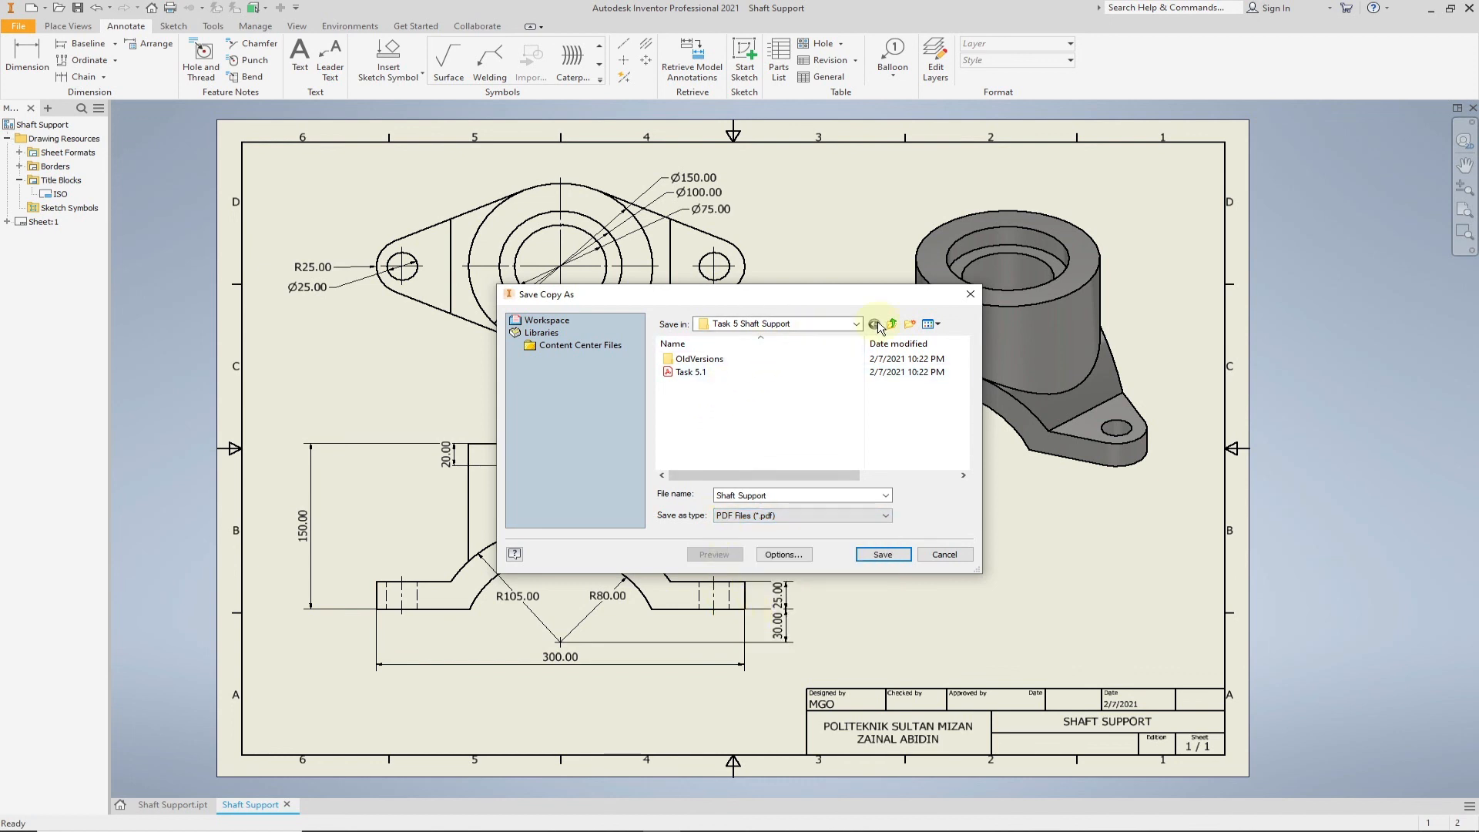
{"action": "left_click", "coordinate": [871, 554]}
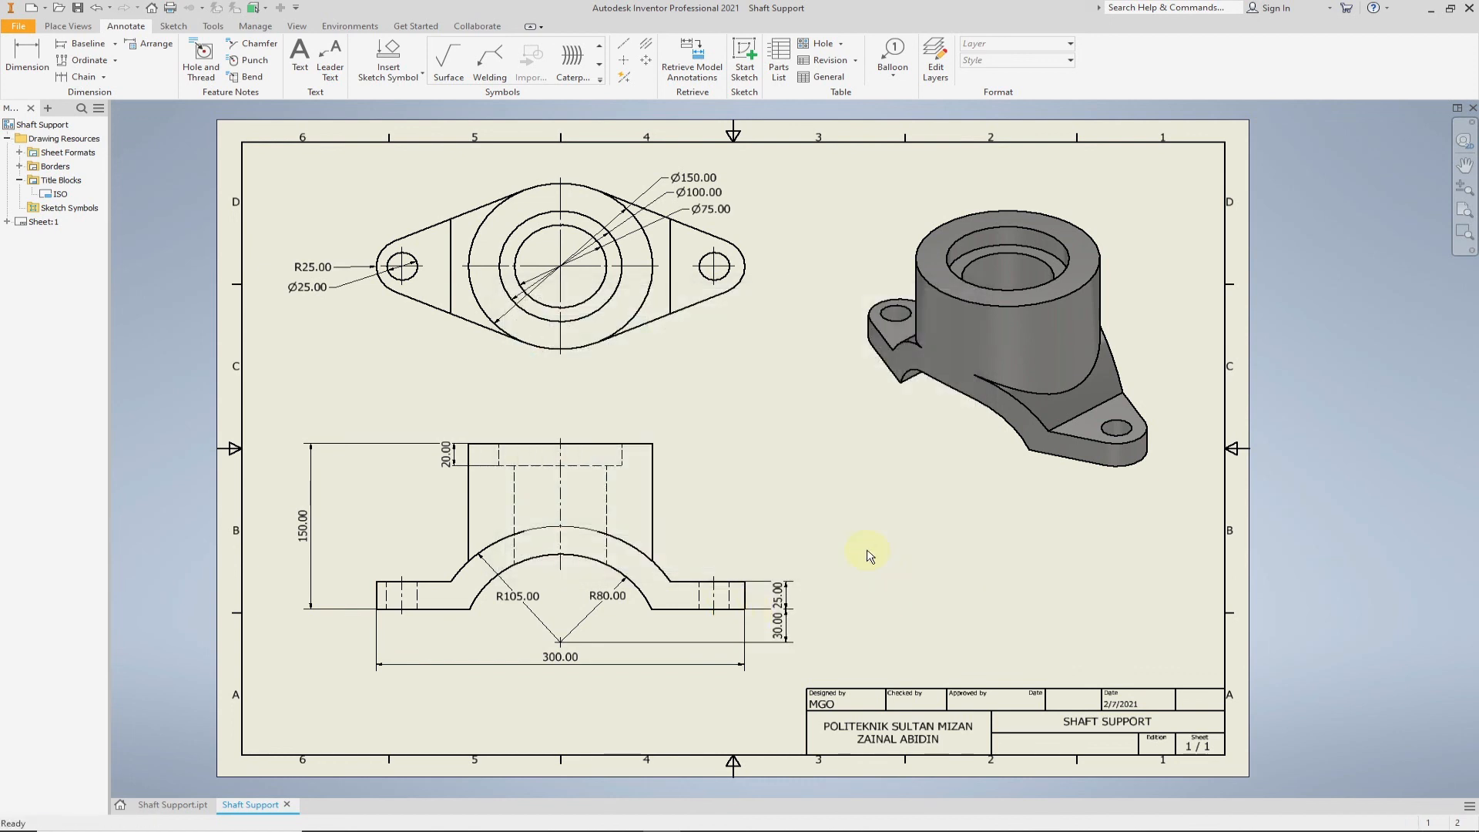